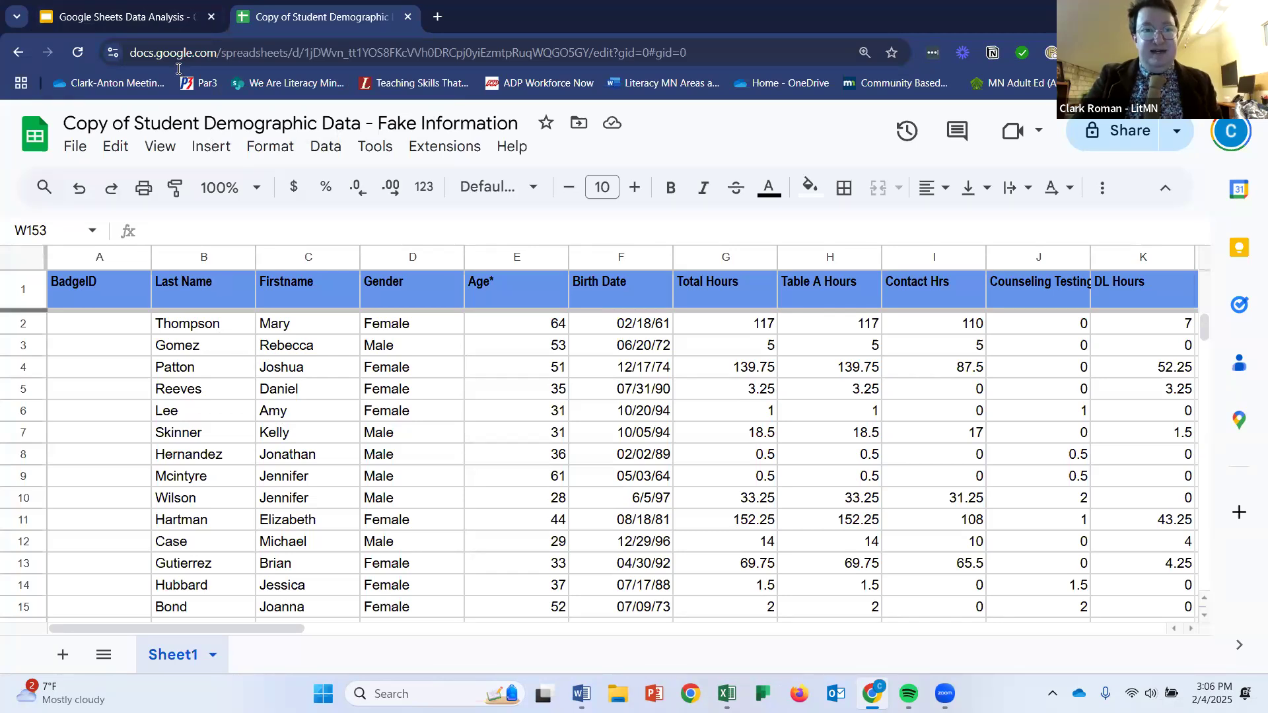
Review the "Filtering: Two Ways" slide in the Google Slides presentation as a slideshow, and return to the student data spreadsheet.
click(135, 18)
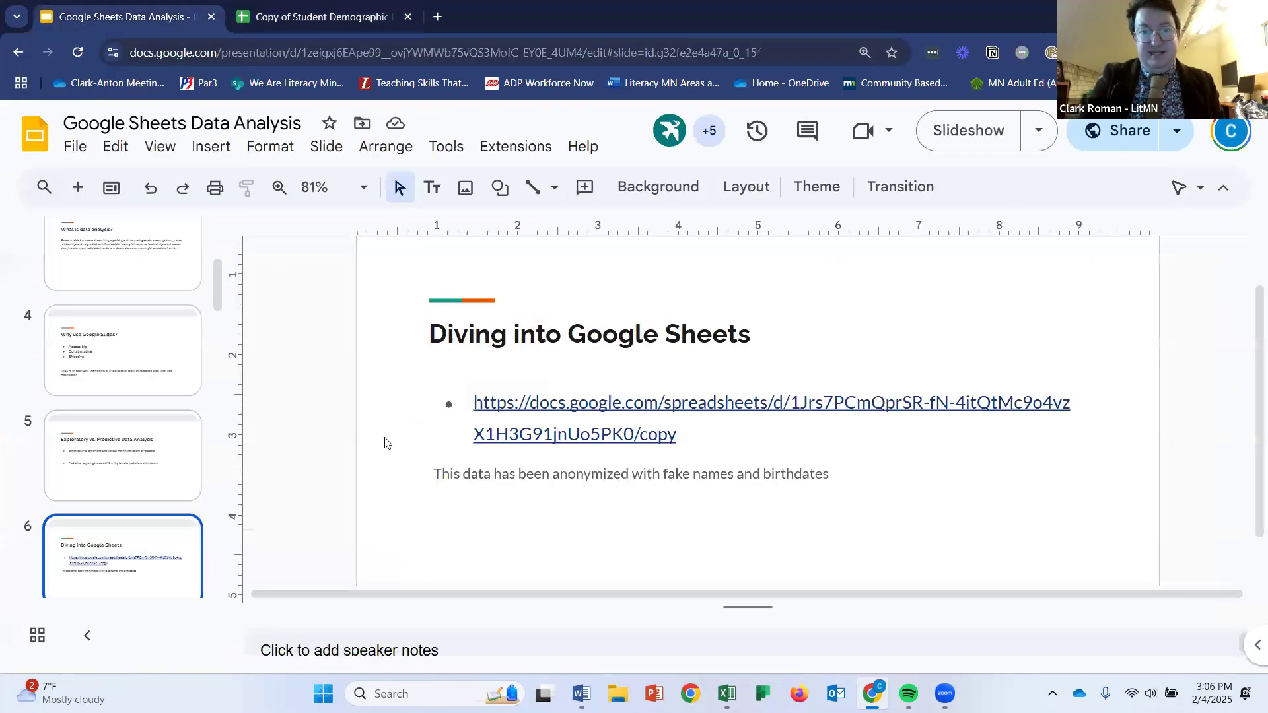
key(Down)
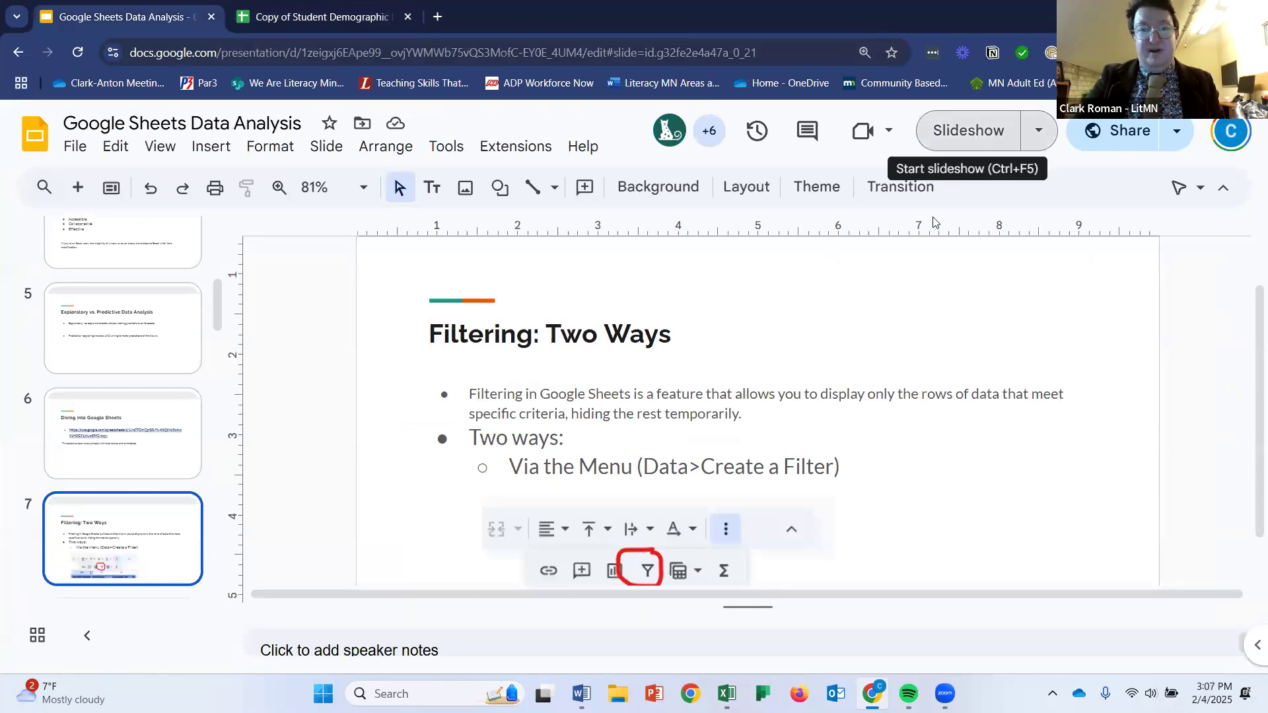
key(ctrl+F5)
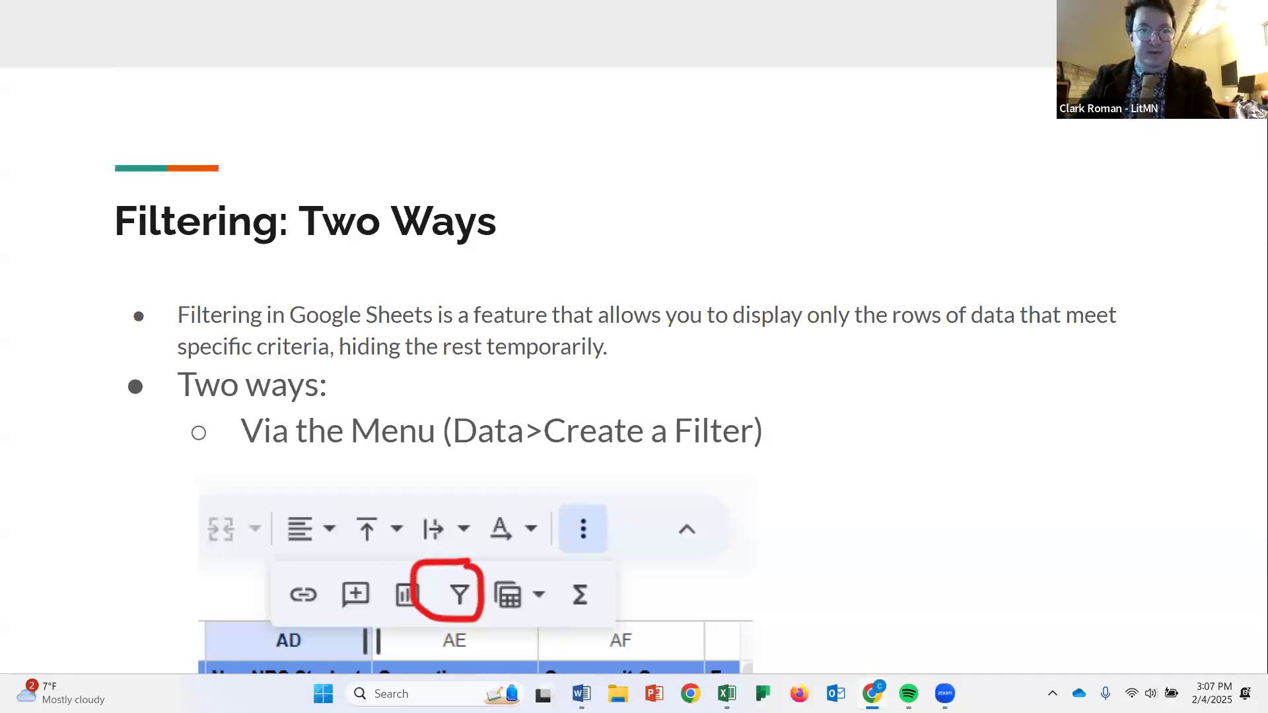
key(Escape)
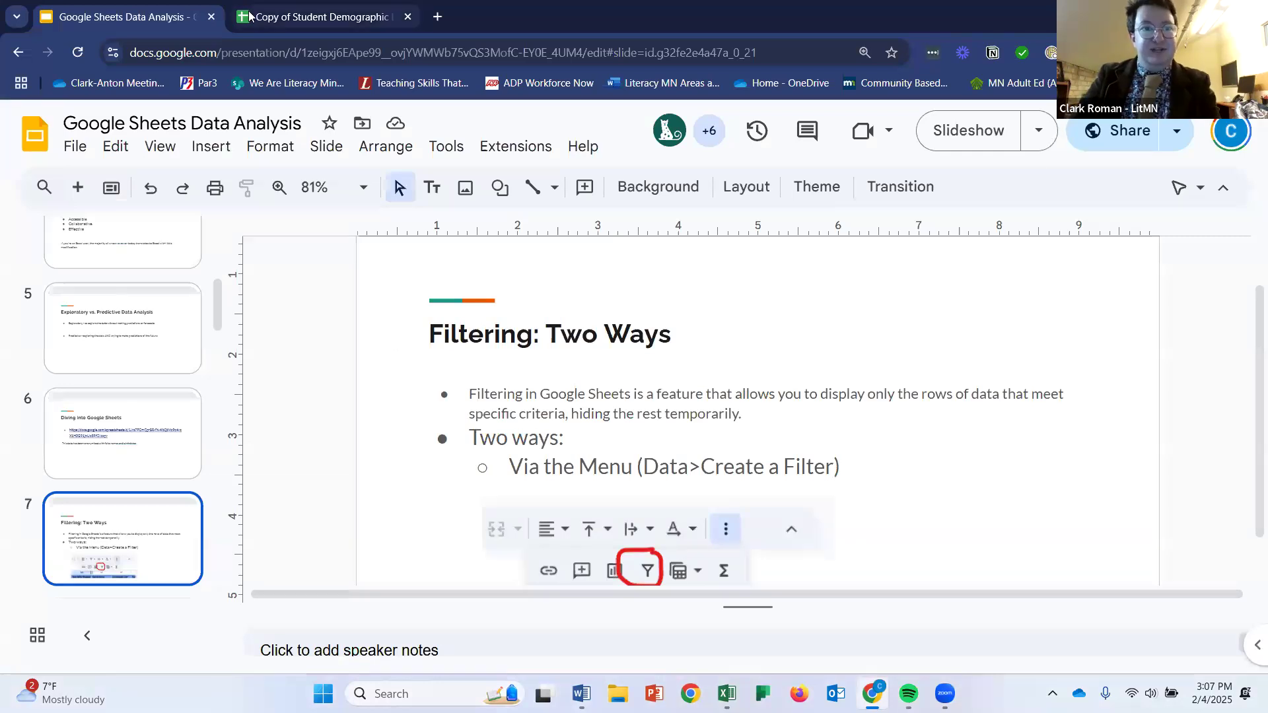
click(317, 16)
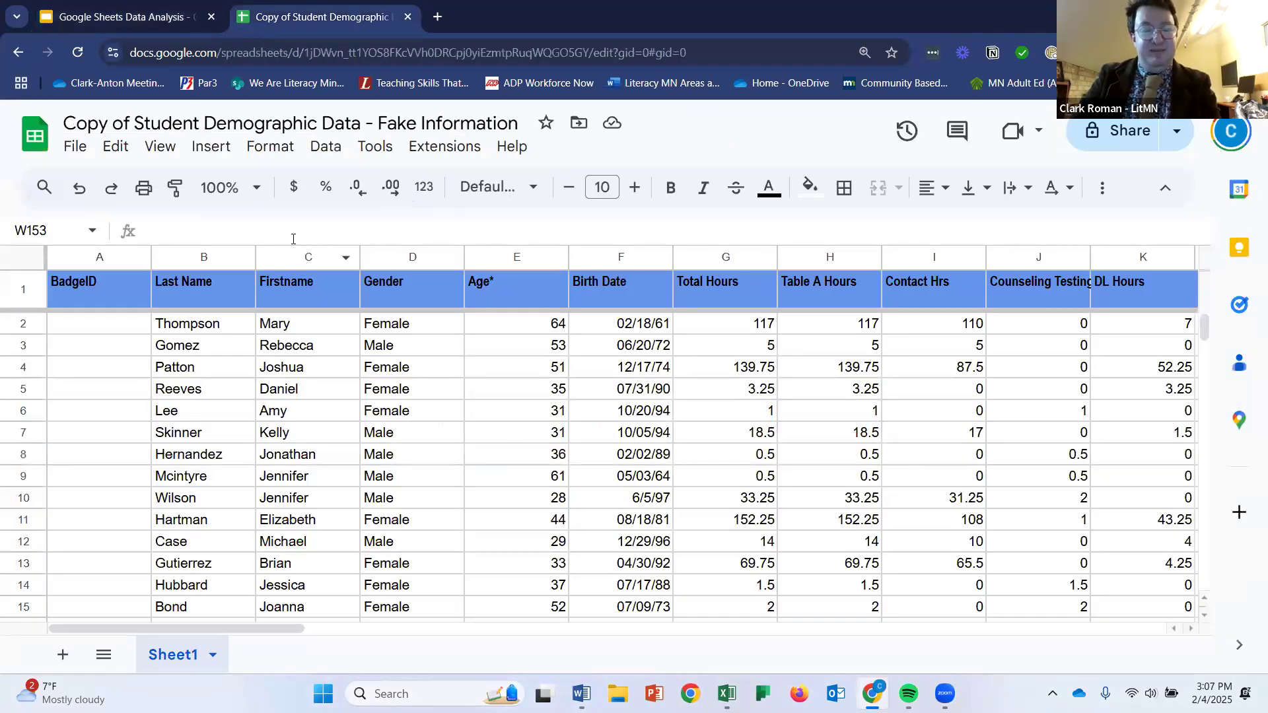
Try to create a filter from the current cell selection, without selecting the header row.
click(307, 148)
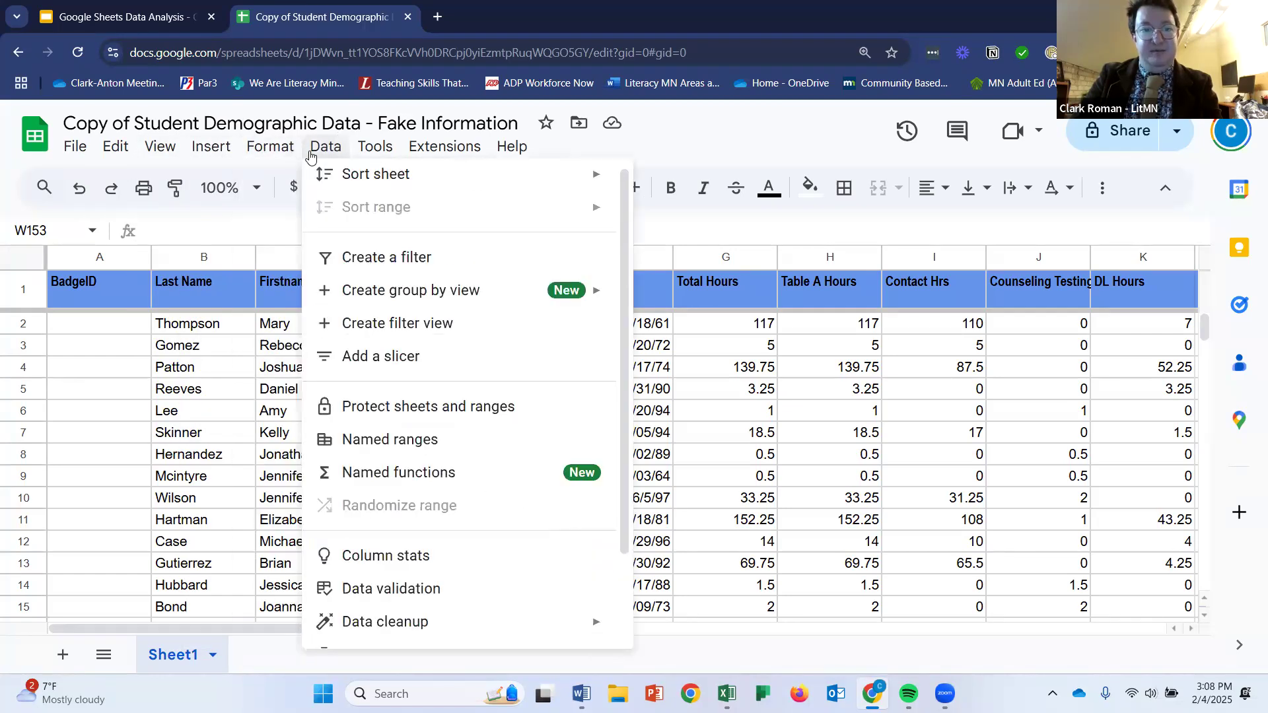
click(391, 258)
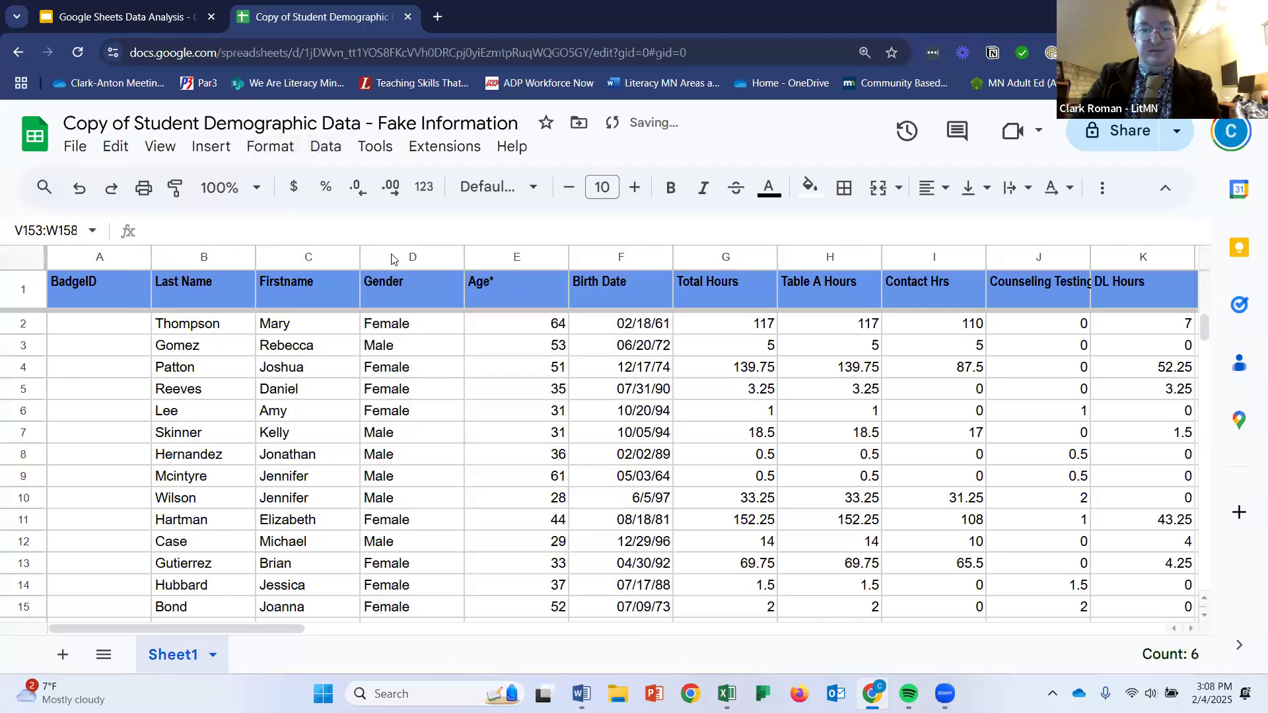
click(340, 153)
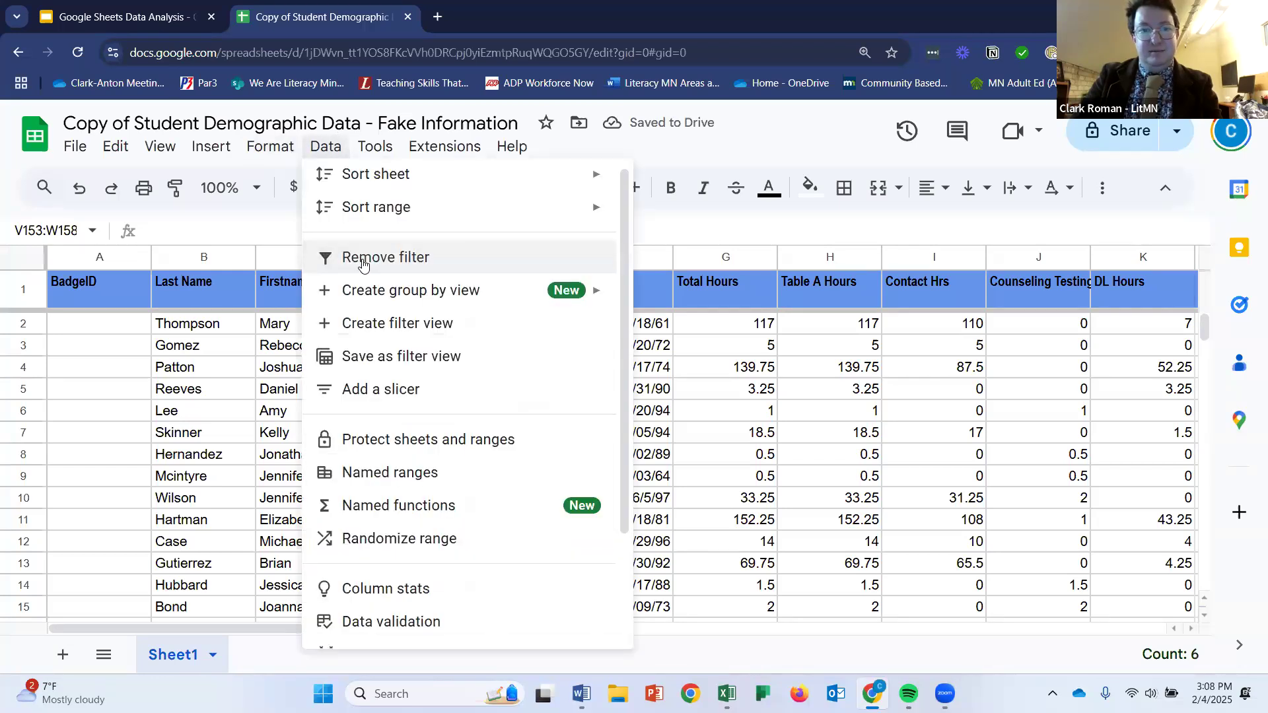
click(789, 305)
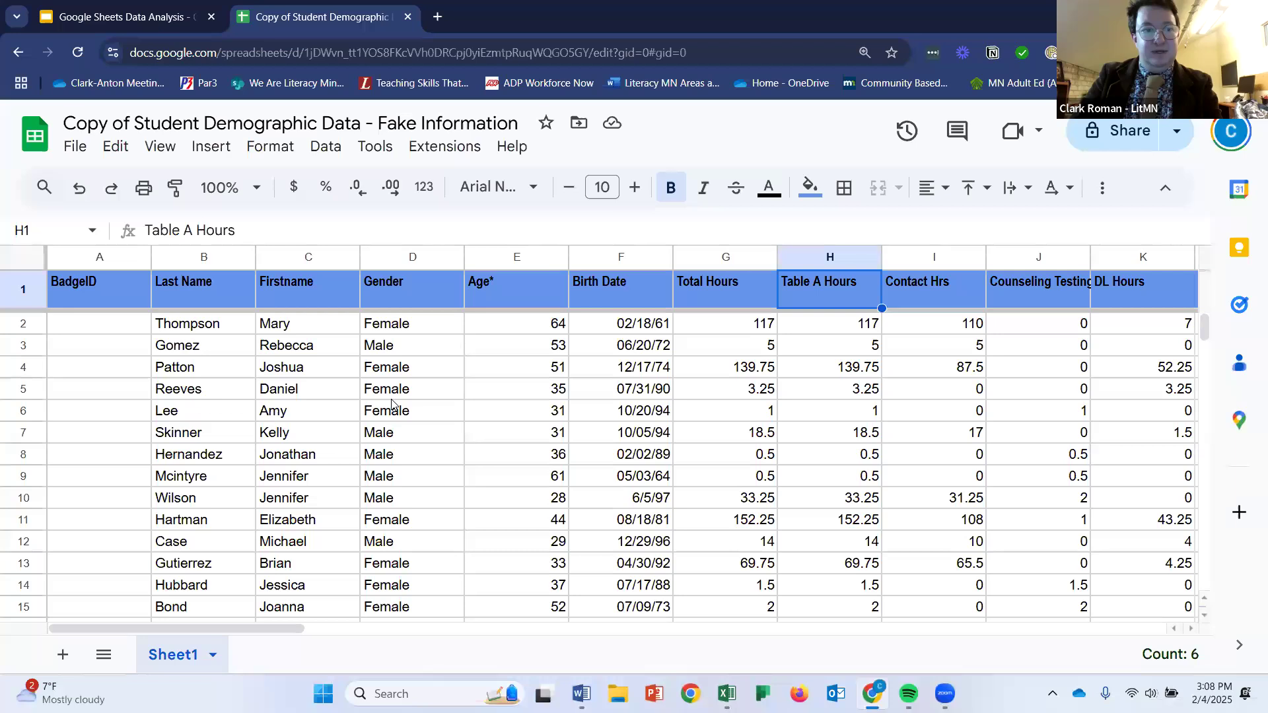
Remove the misplaced filter and create a new one from the entire header row 1.
click(20, 279)
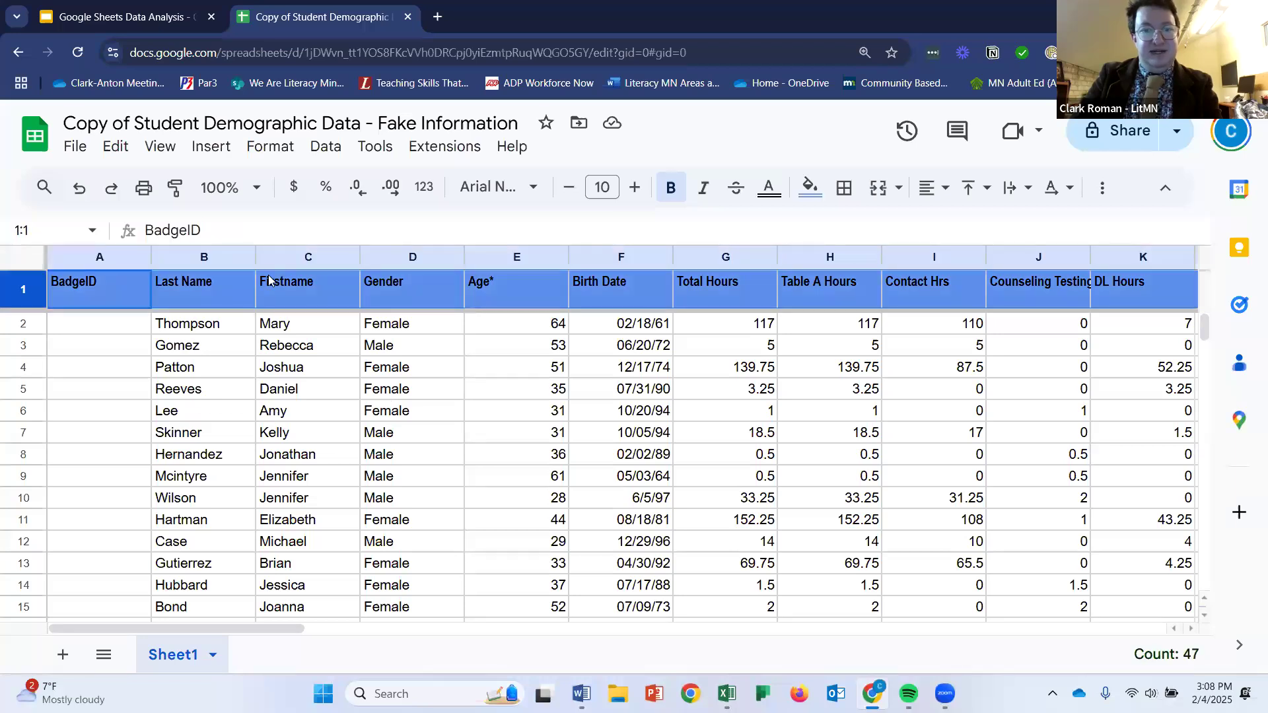
click(322, 149)
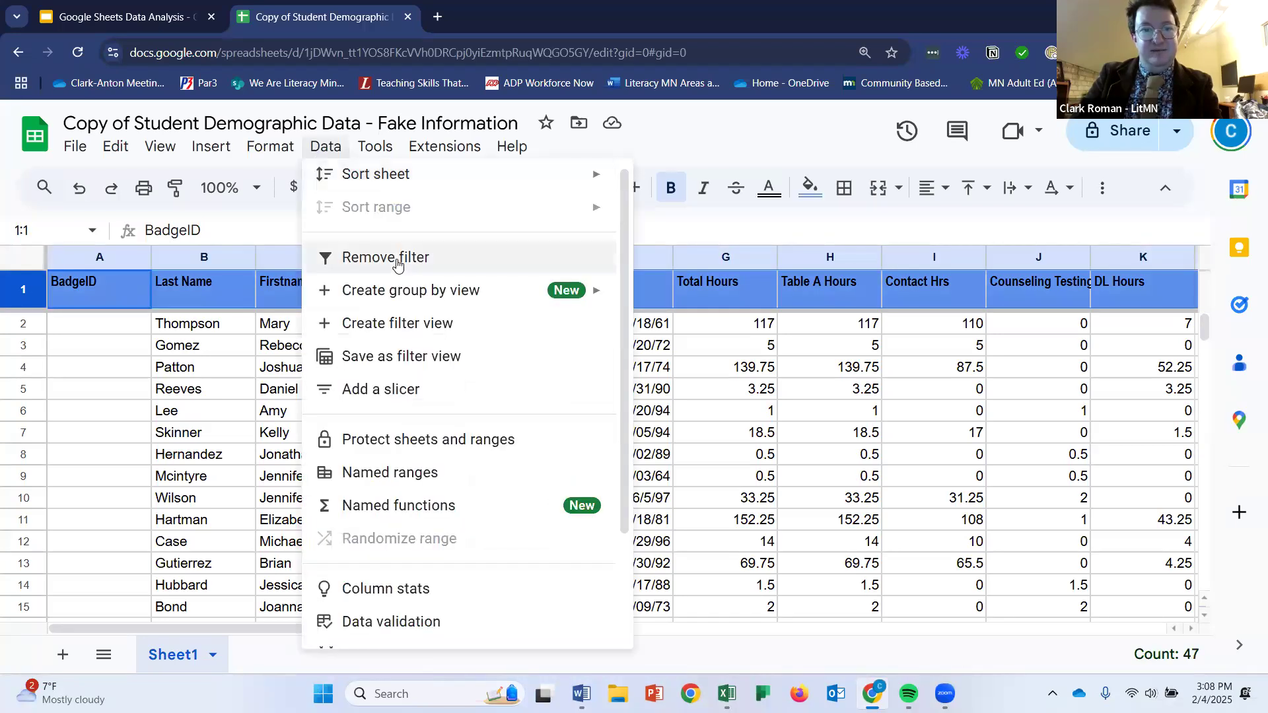
click(347, 256)
click(326, 147)
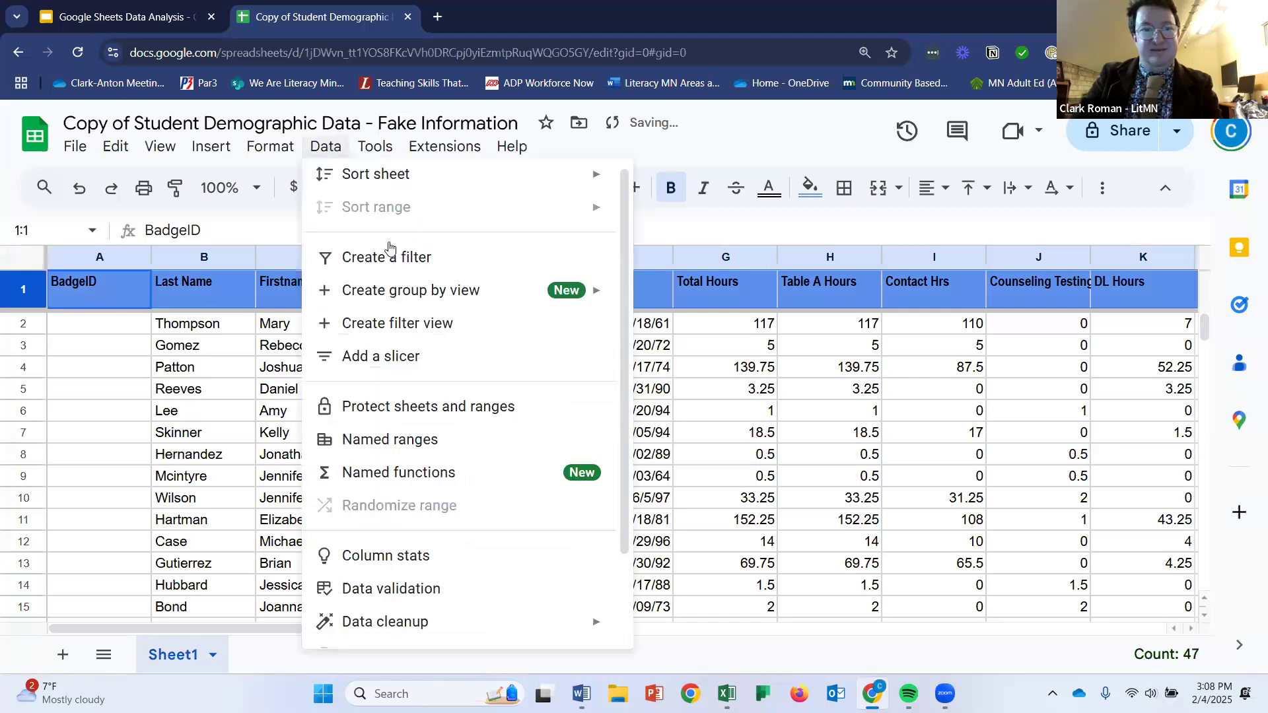
click(390, 254)
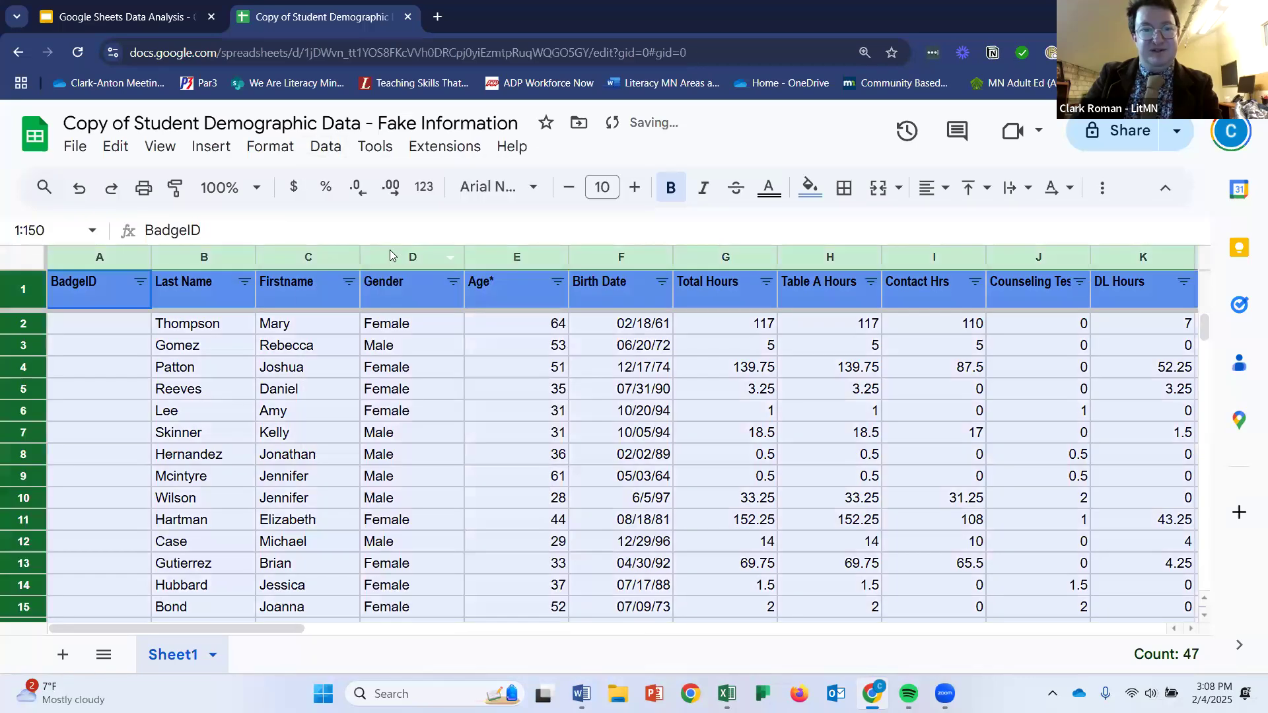
click(445, 324)
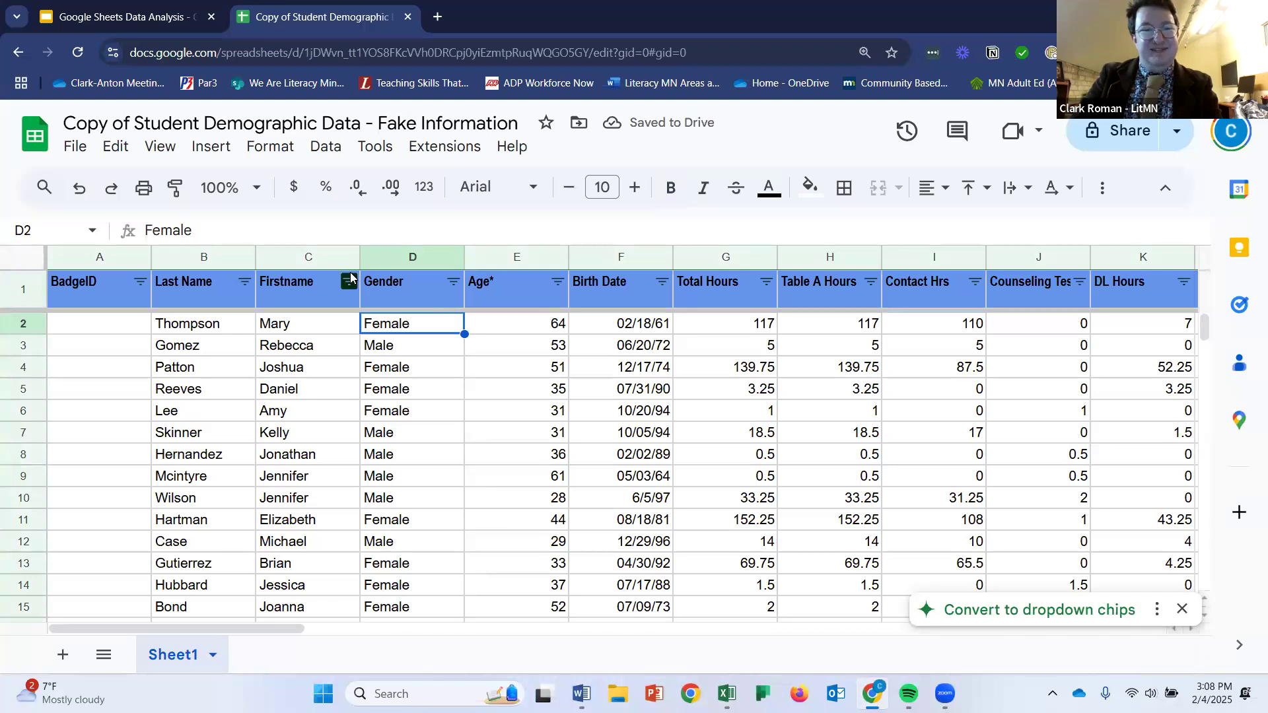
Filter the Gender column to show only Female and look through the remaining rows.
click(451, 285)
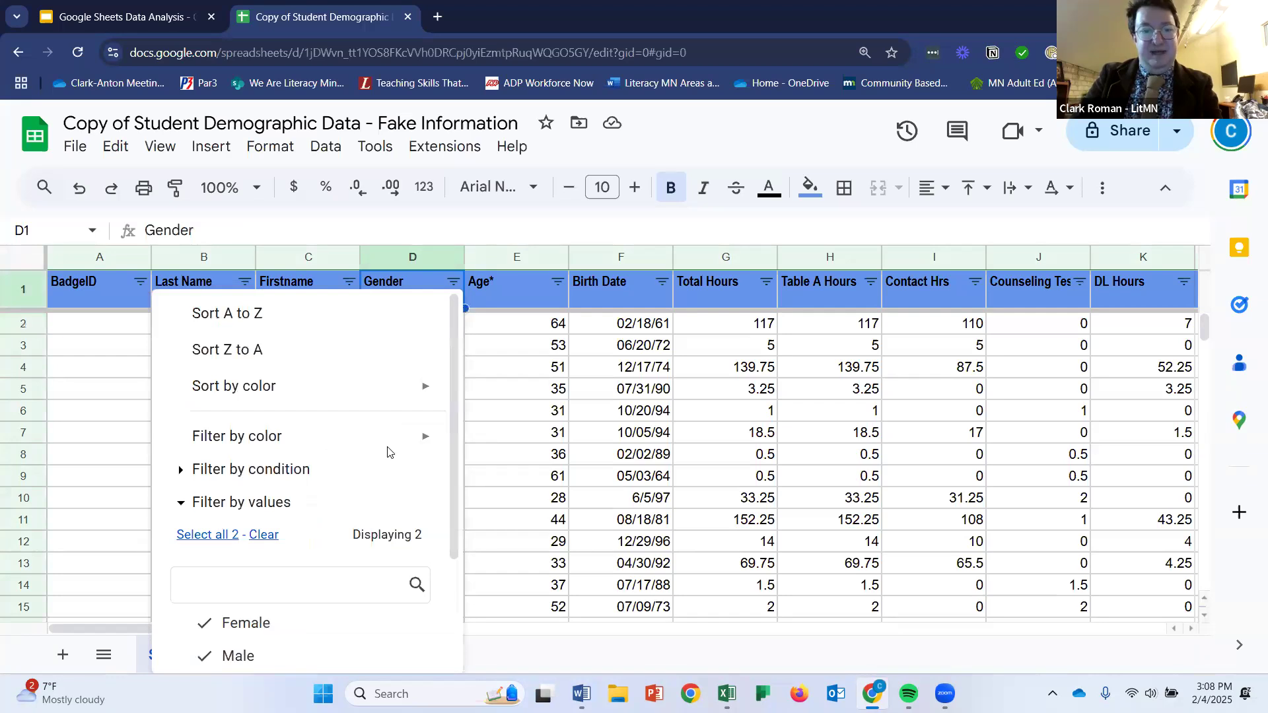
scroll(383, 462, down, 2)
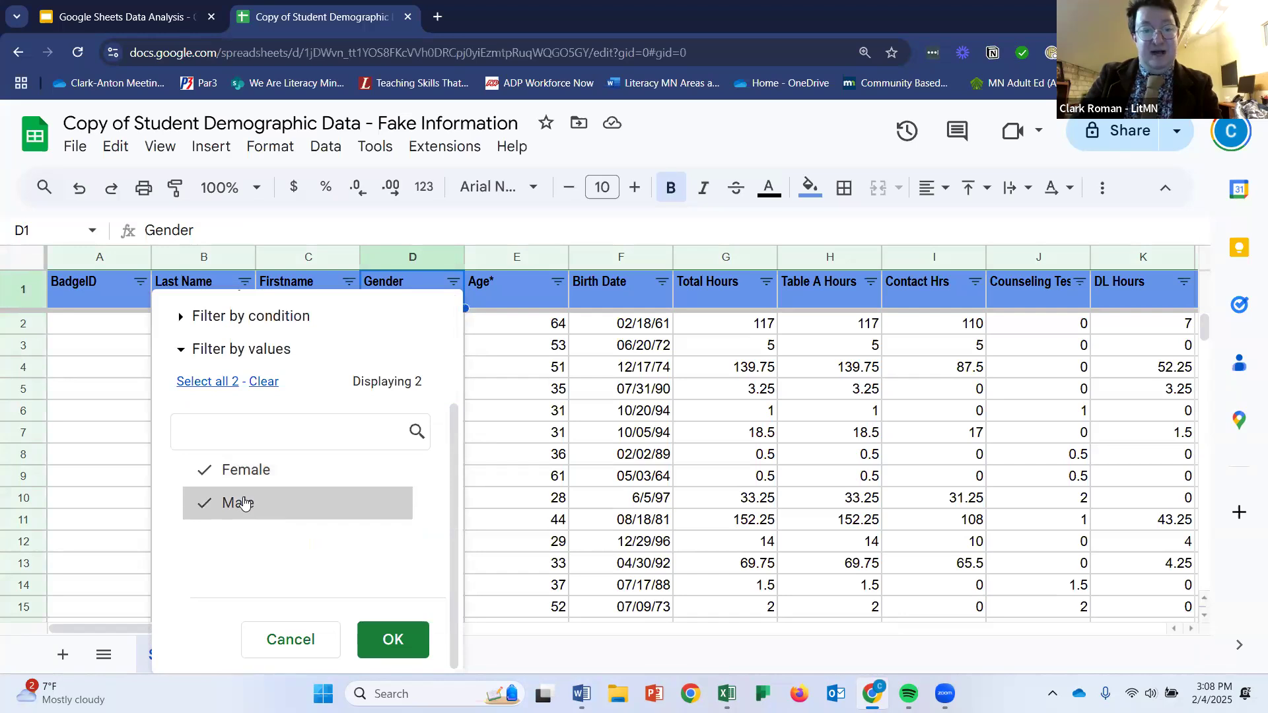
click(244, 503)
click(392, 638)
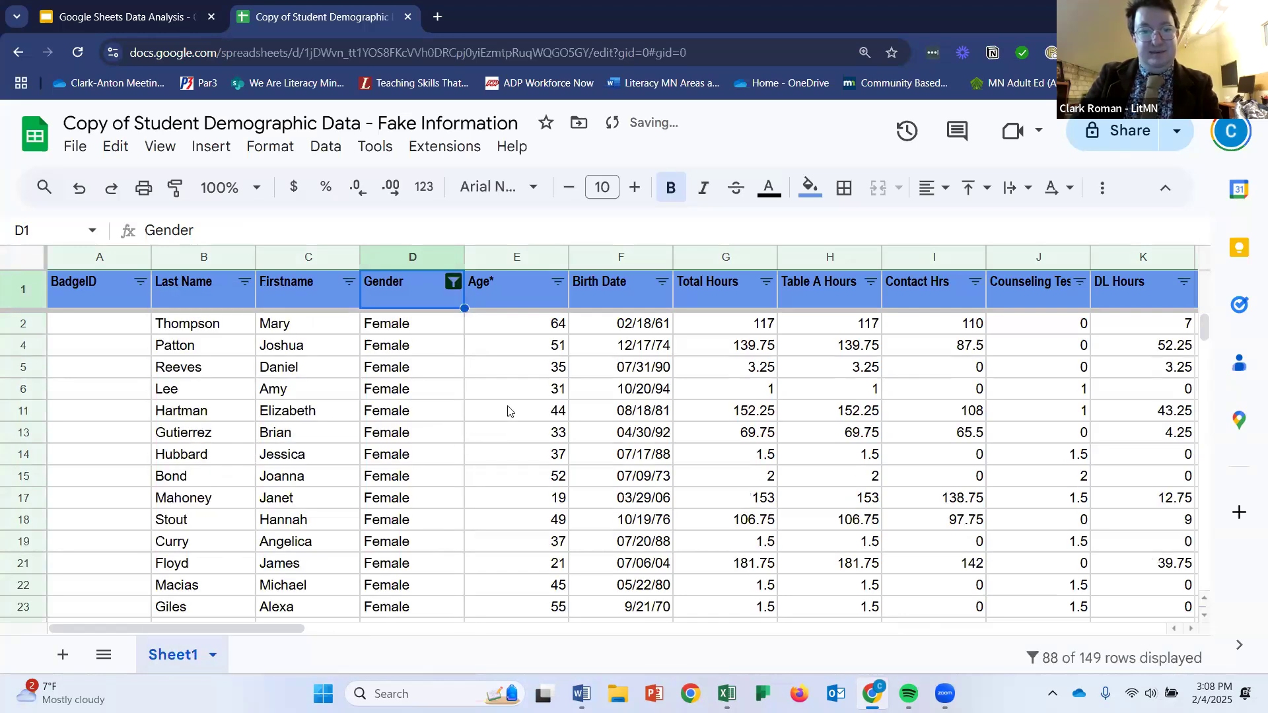
scroll(508, 411, down, 14)
scroll(500, 414, up, 5)
scroll(499, 414, up, 8)
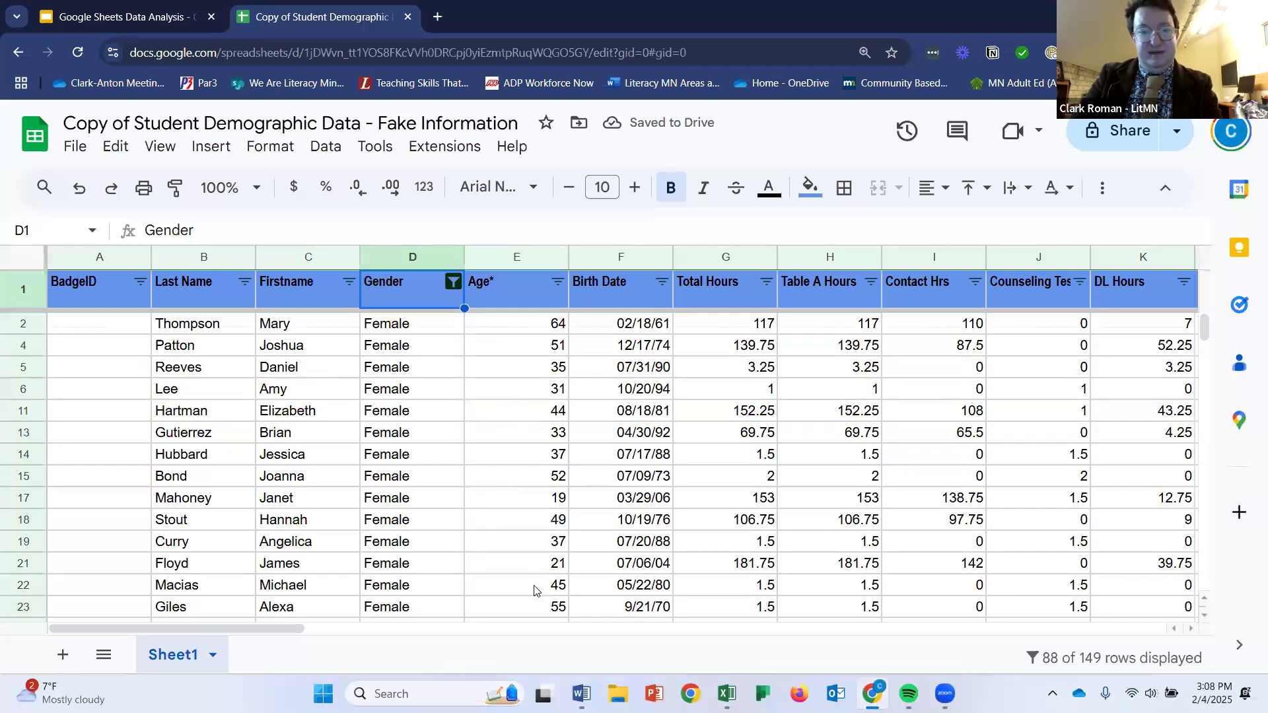
drag(316, 627, 232, 614)
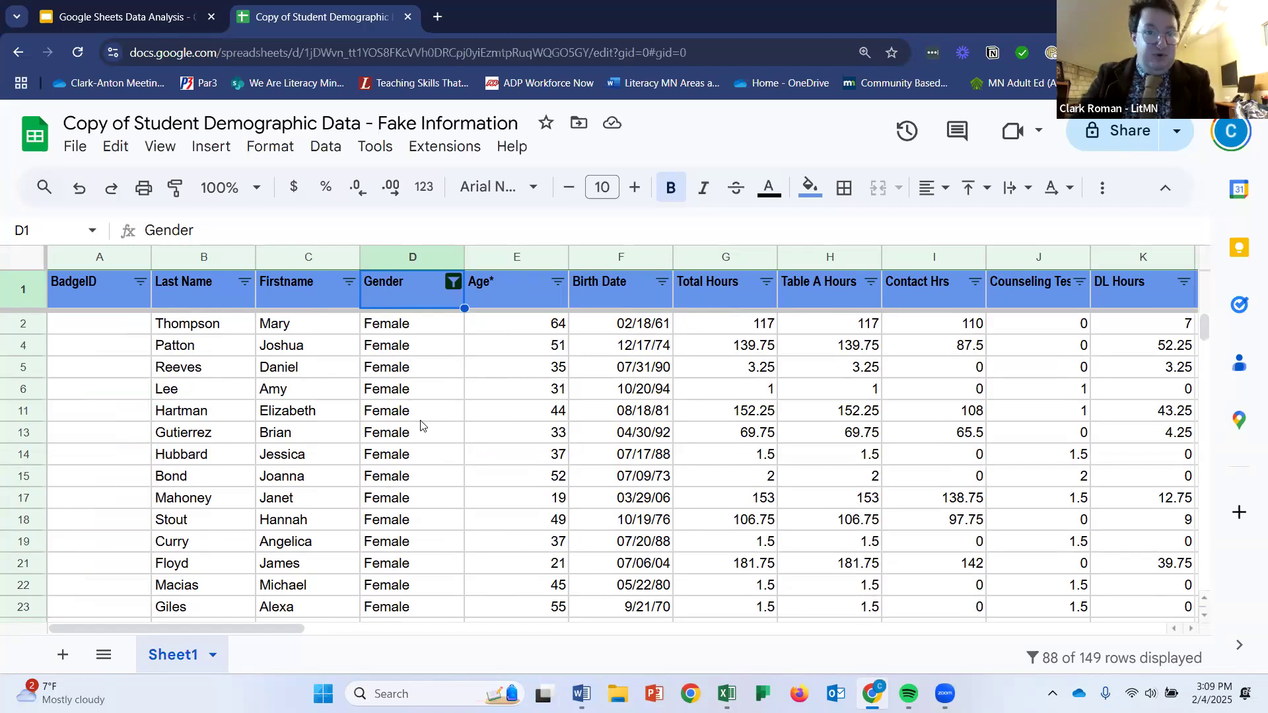
Include Male in the Gender column's filter values again so that both genders are shown.
click(453, 283)
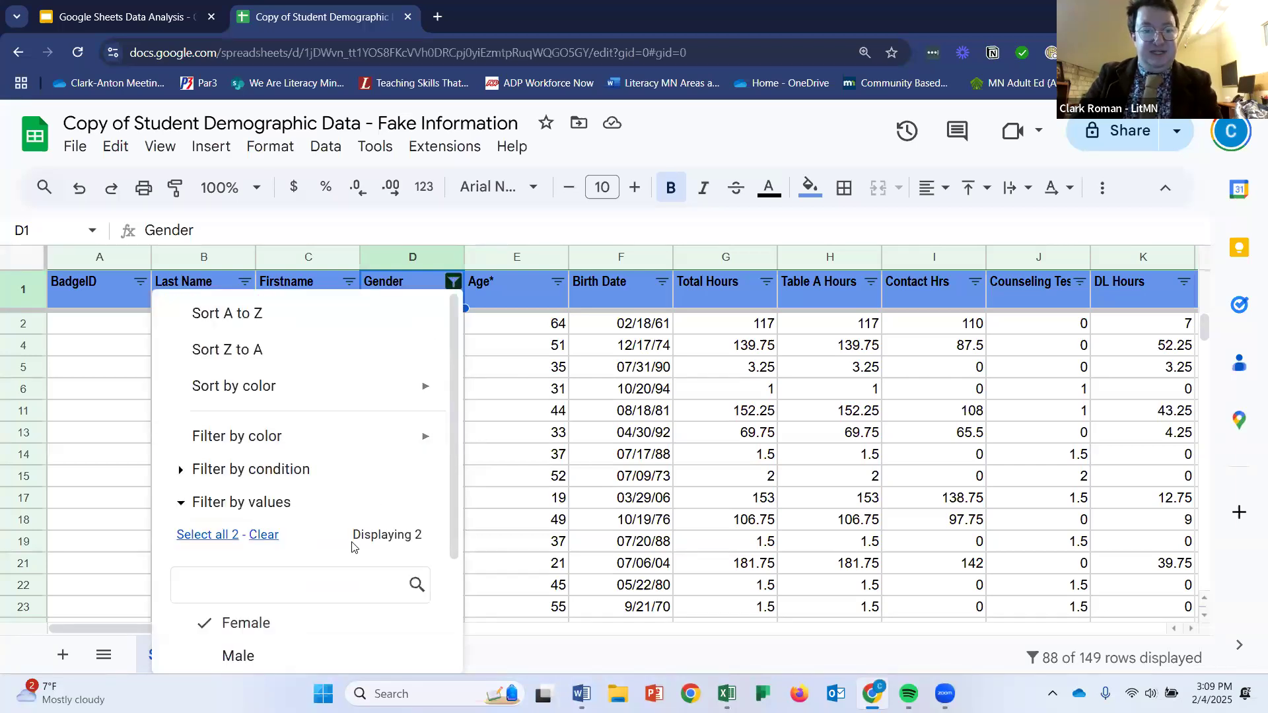
scroll(258, 535, down, 2)
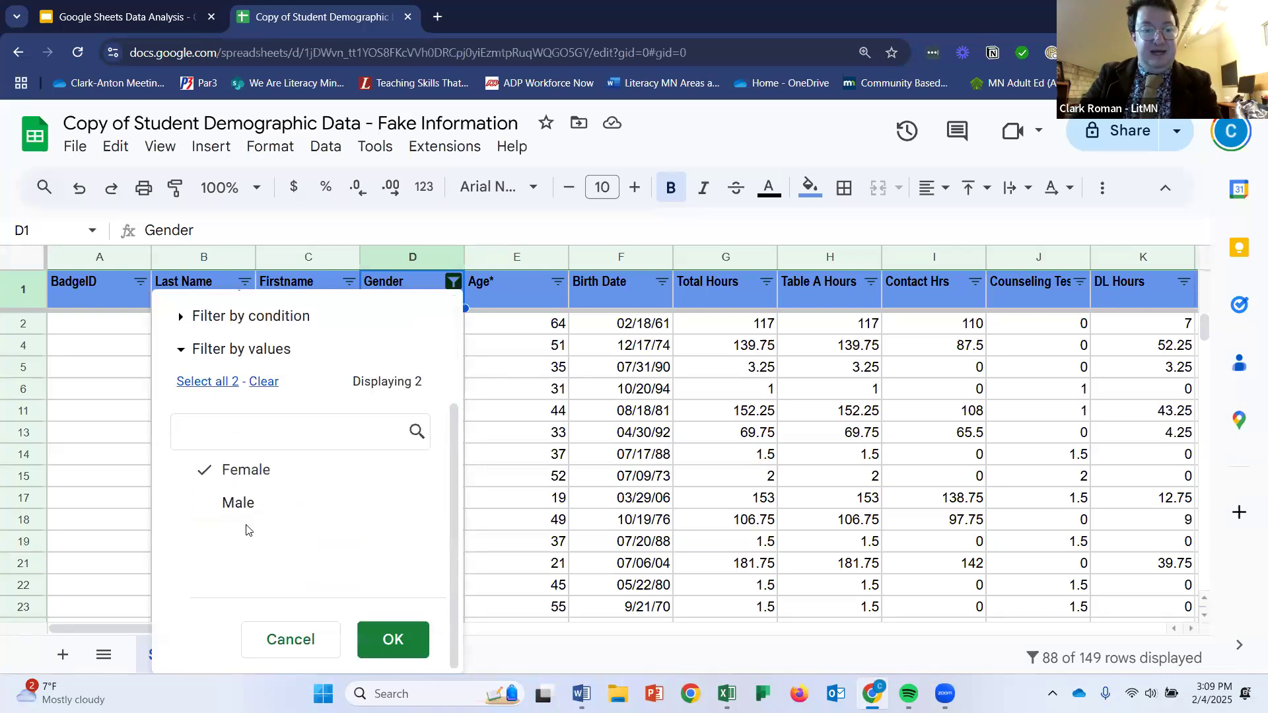
click(239, 509)
click(426, 643)
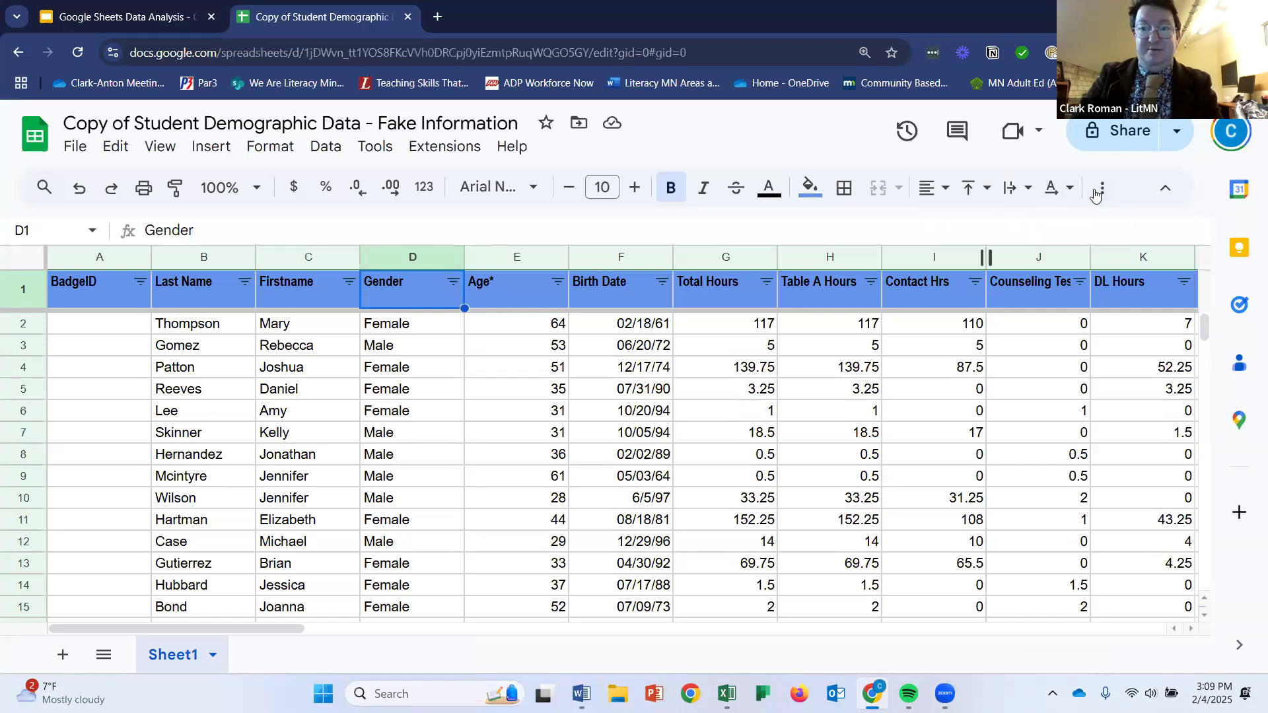
Try turning the filter off and on again with only the Gender header cell selected.
click(1102, 191)
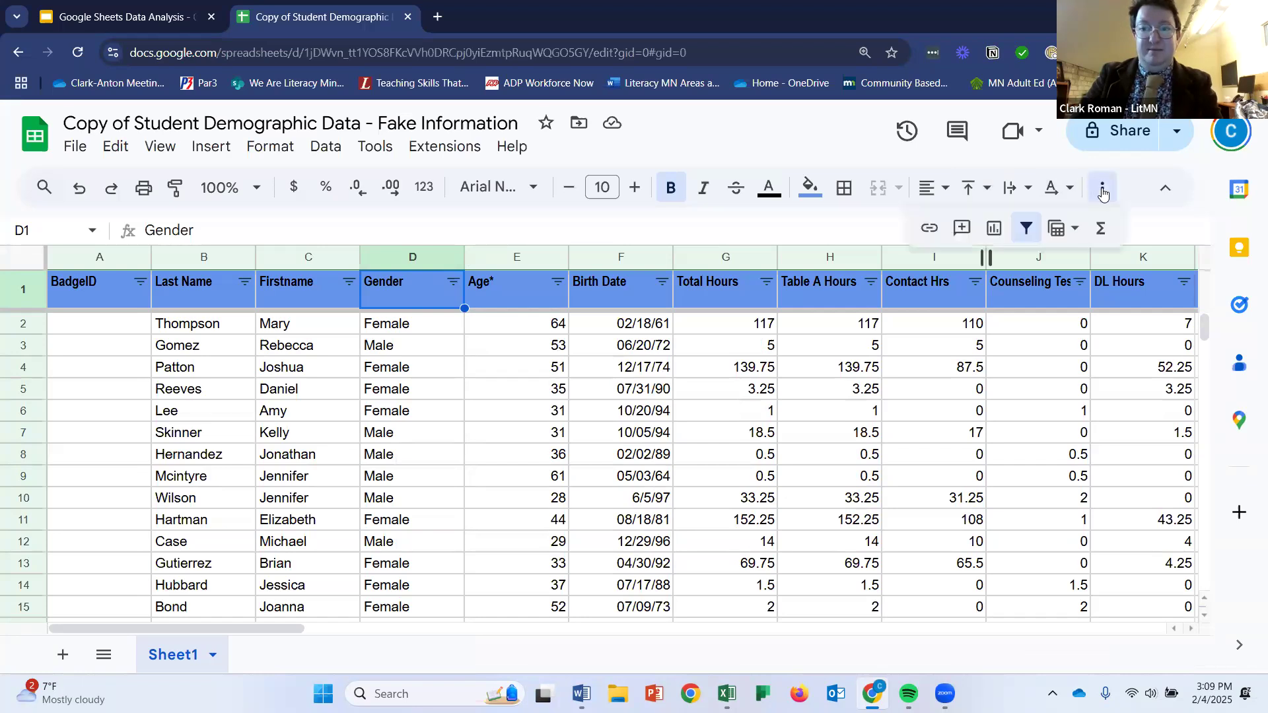
click(1025, 229)
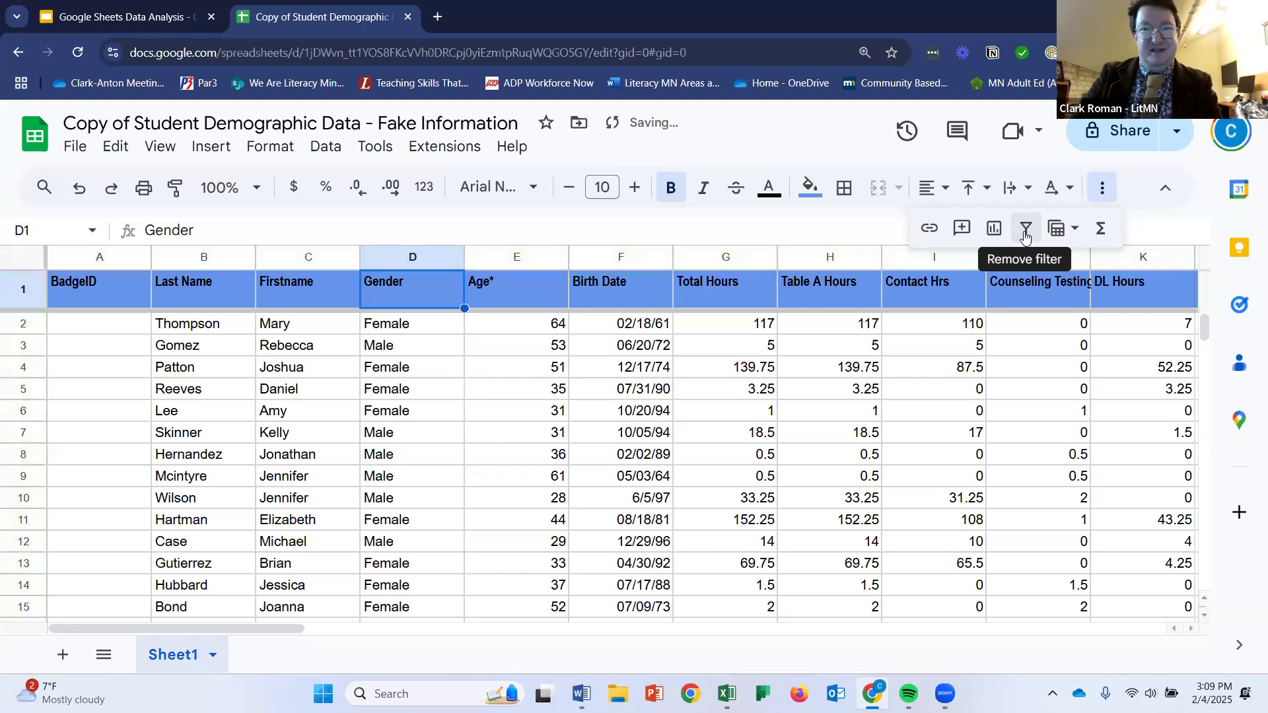
click(1025, 229)
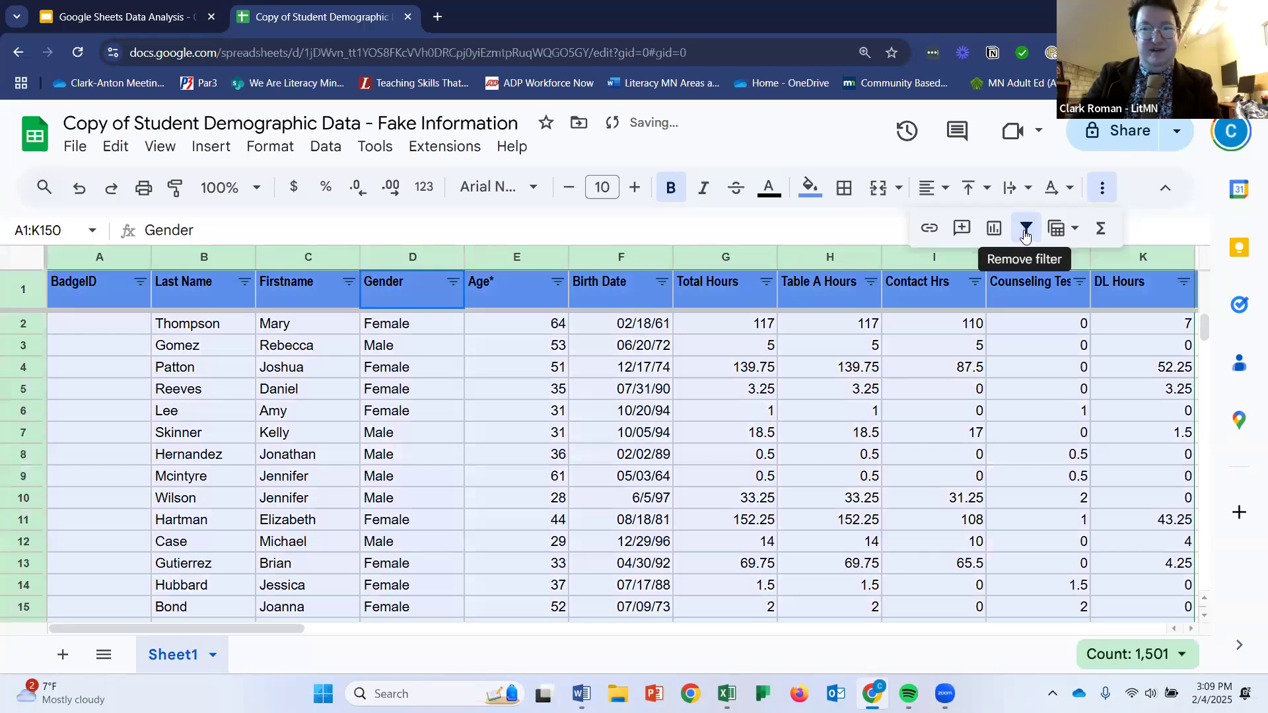
click(1025, 231)
click(1024, 232)
click(1102, 193)
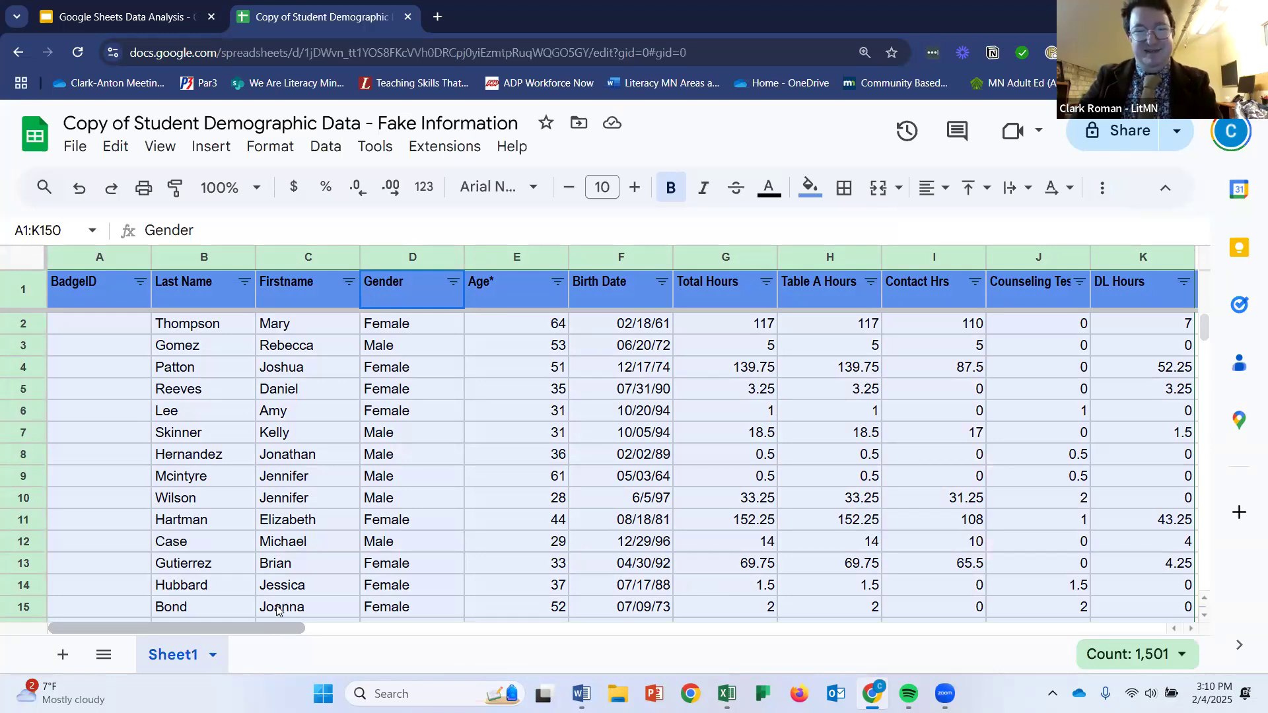
Recreate the filter from the whole header row 1 so that it also covers the columns beyond DL Hours.
drag(272, 627, 324, 630)
click(22, 291)
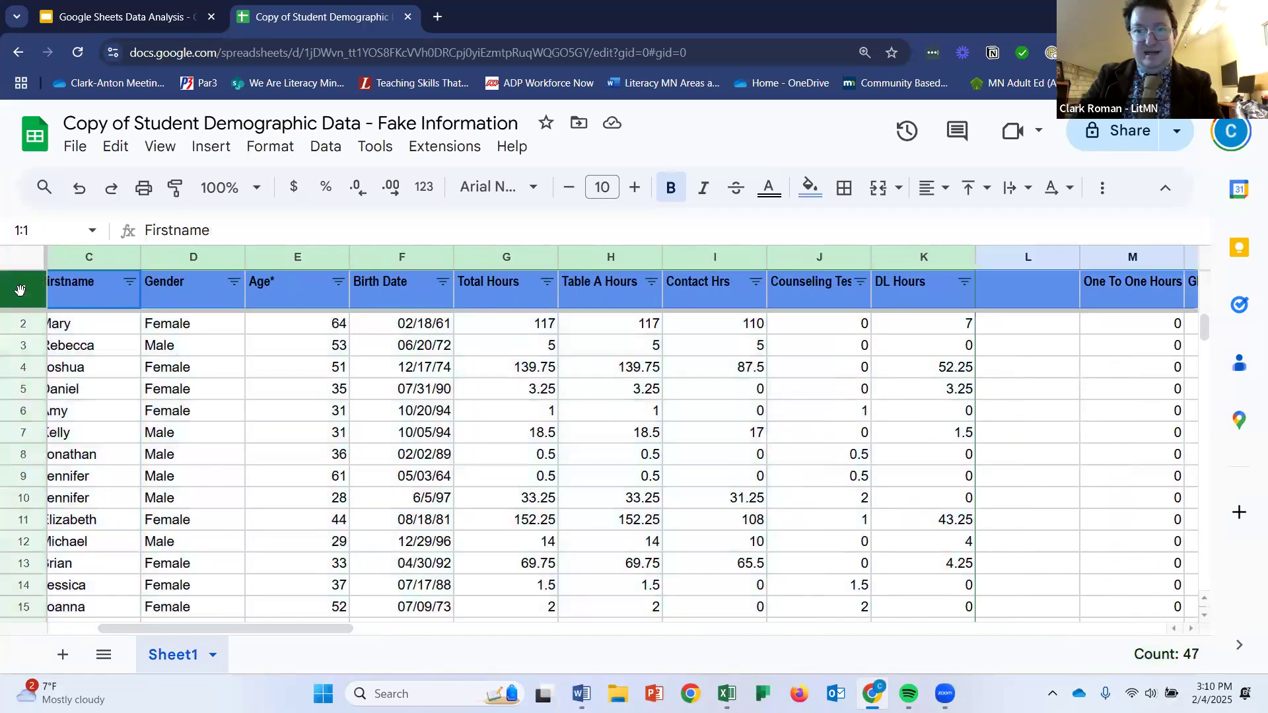
click(1102, 188)
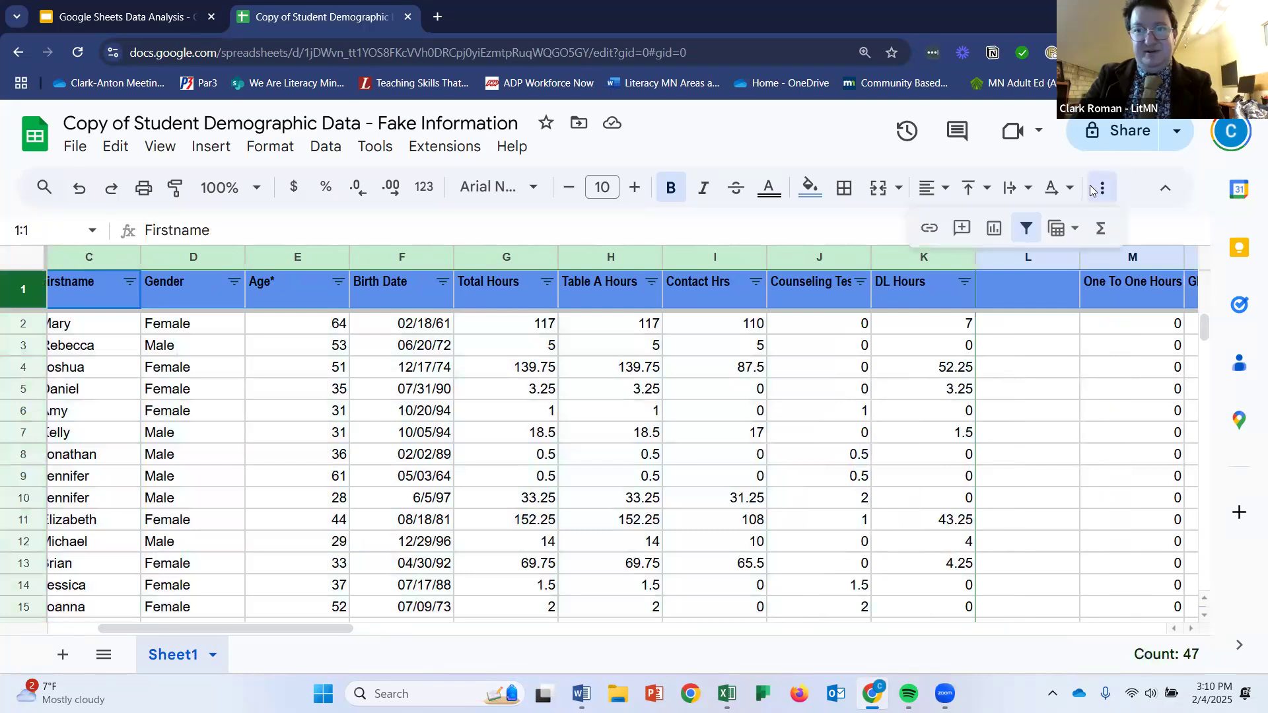
click(1024, 228)
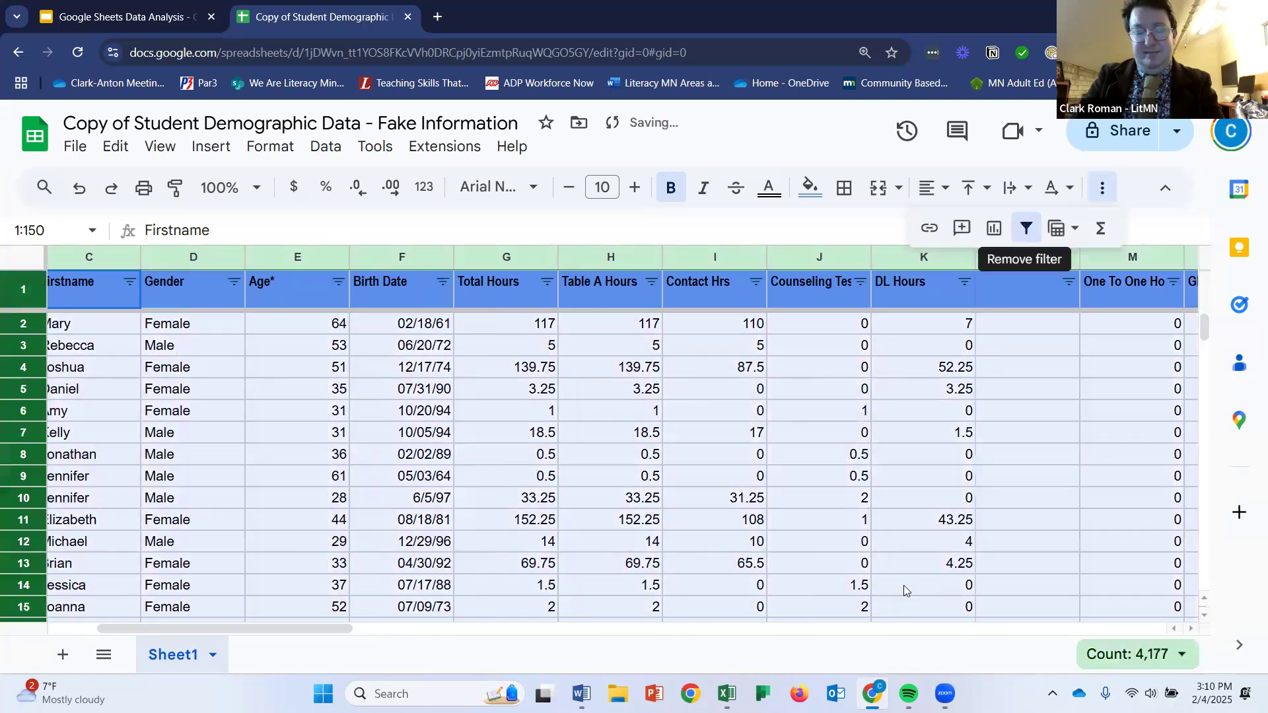
Filter the SSN On File column by values to show only the rows with No.
drag(336, 627, 396, 628)
drag(472, 633, 650, 628)
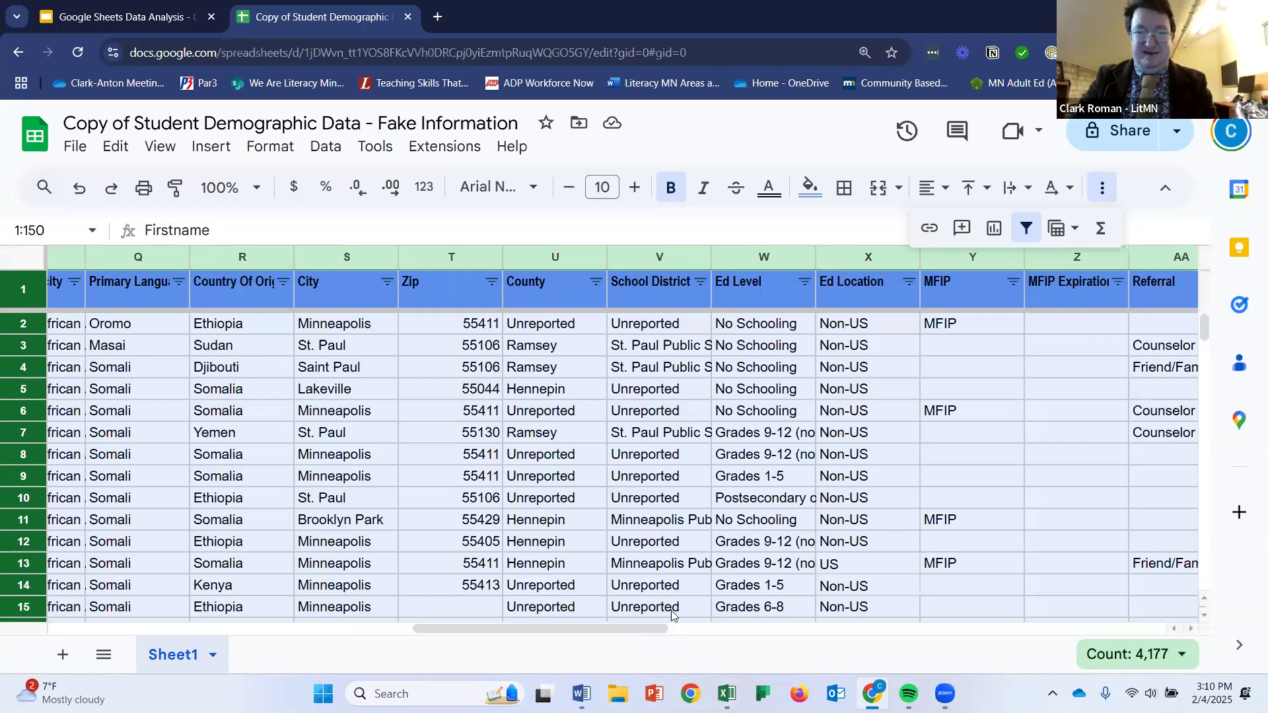
drag(653, 633, 773, 641)
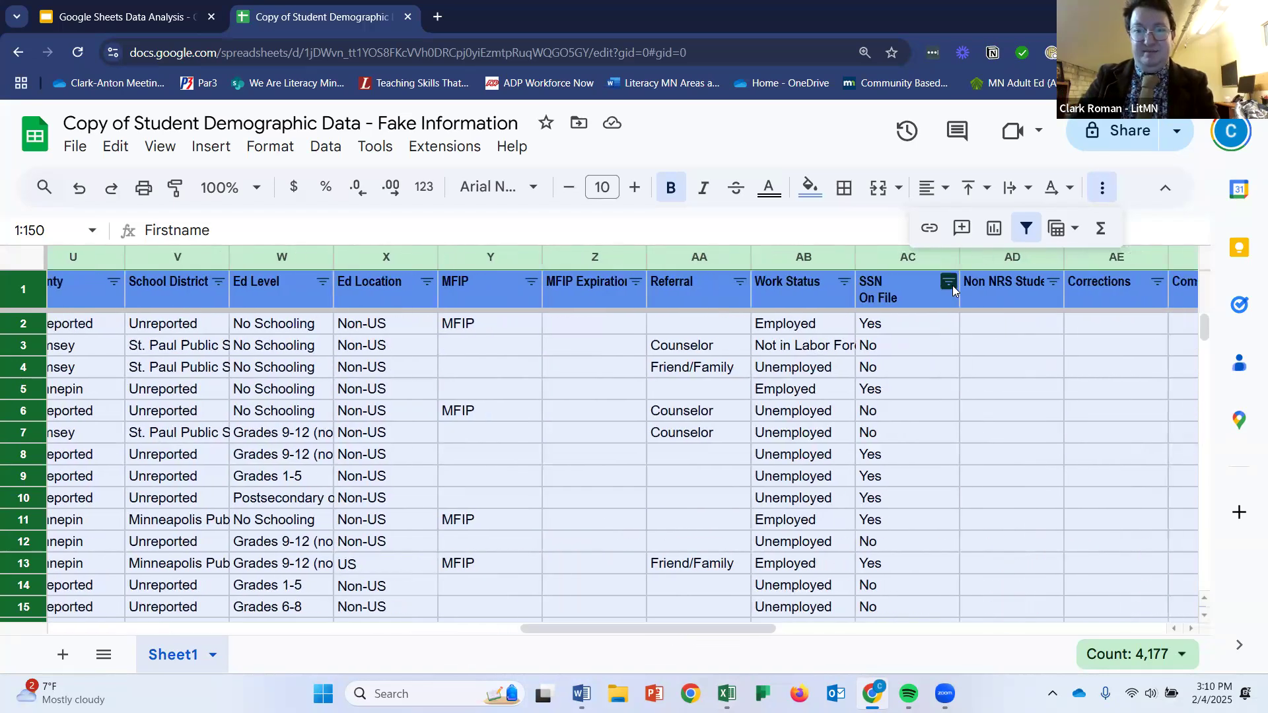
click(949, 282)
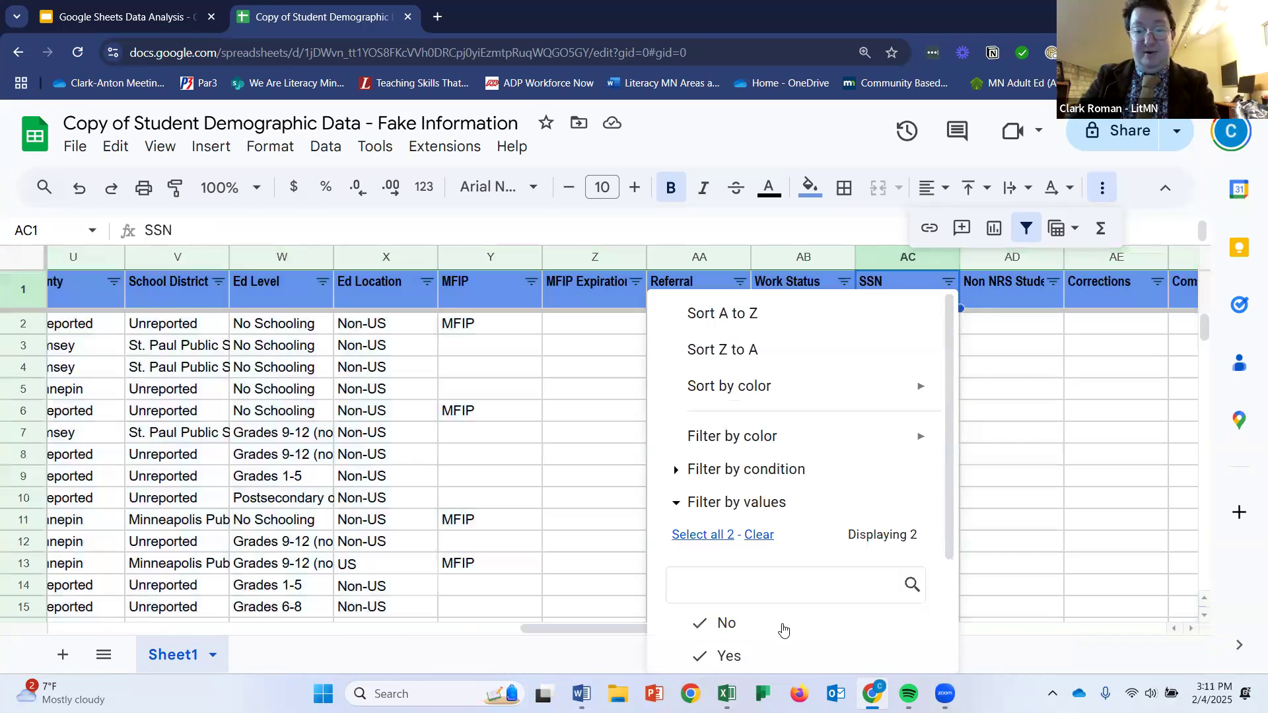
click(765, 654)
drag(948, 534, 949, 642)
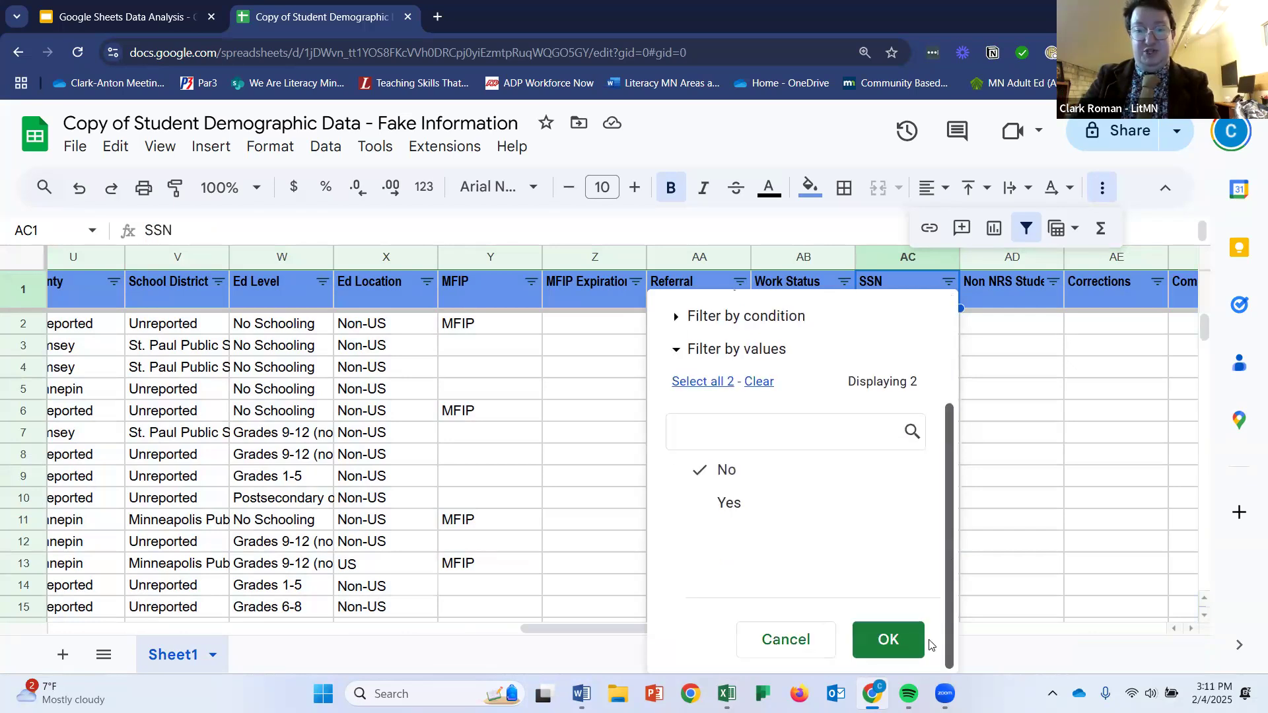
click(895, 646)
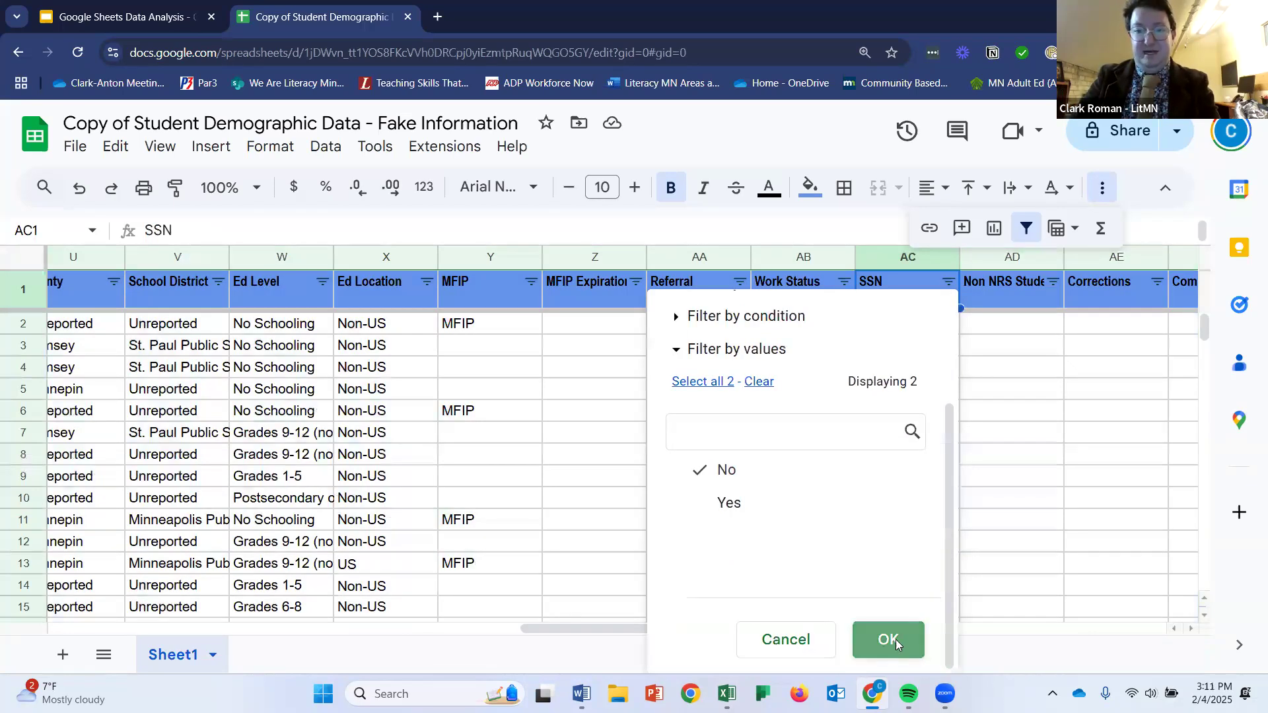
scroll(937, 420, down, 2)
scroll(1039, 552, up, 2)
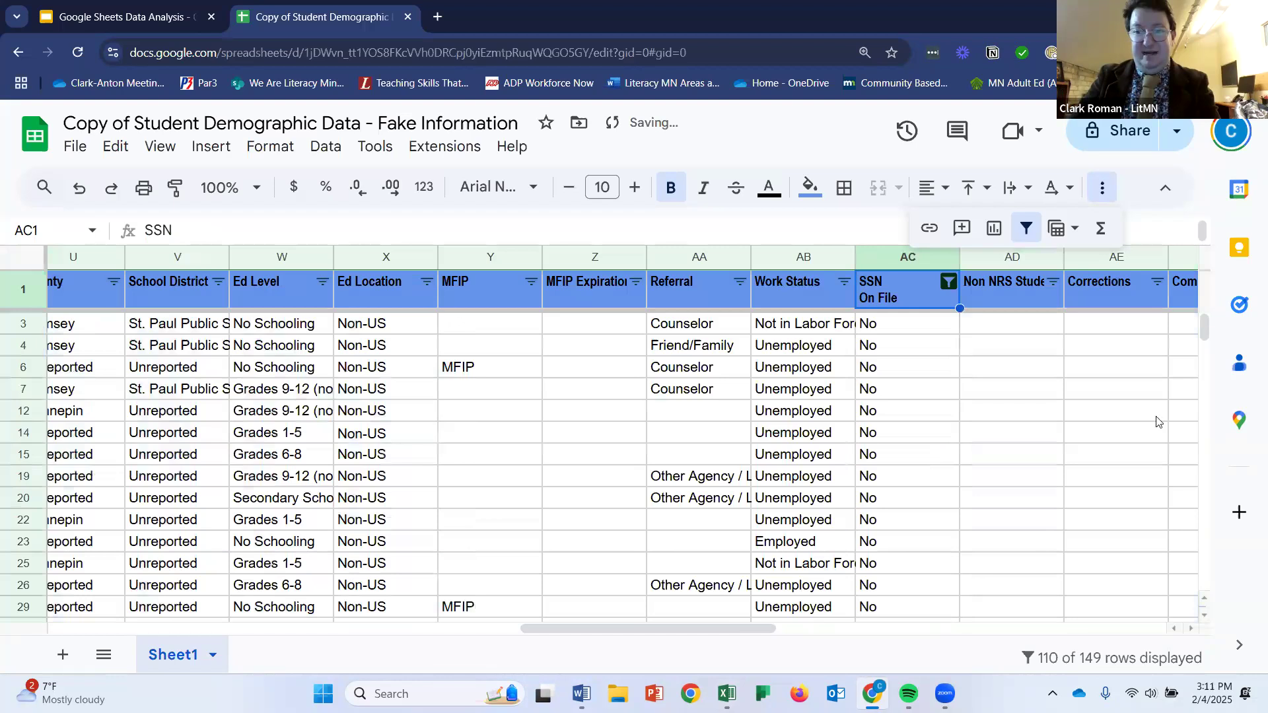
Switch to the Google Sheets Data Analysis presentation and show the "Filtering: Two Ways" slide in full screen.
drag(675, 626, 191, 589)
click(686, 568)
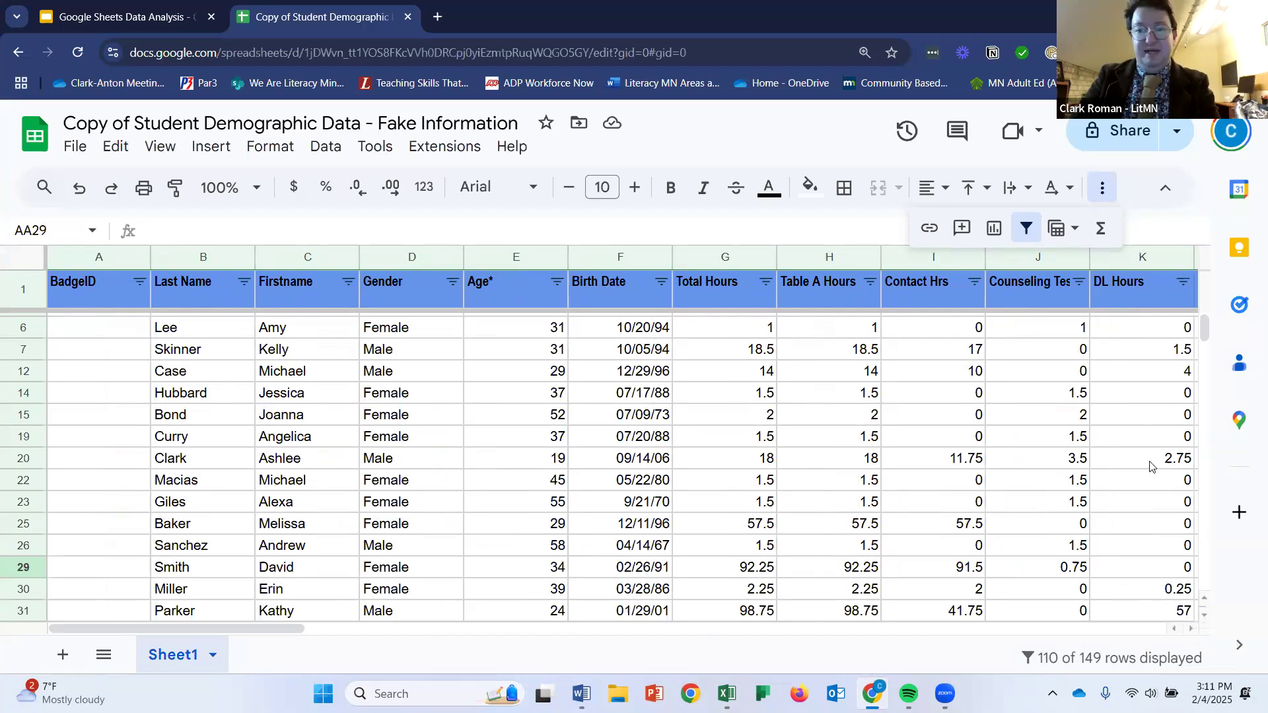
scroll(1155, 426, up, 1)
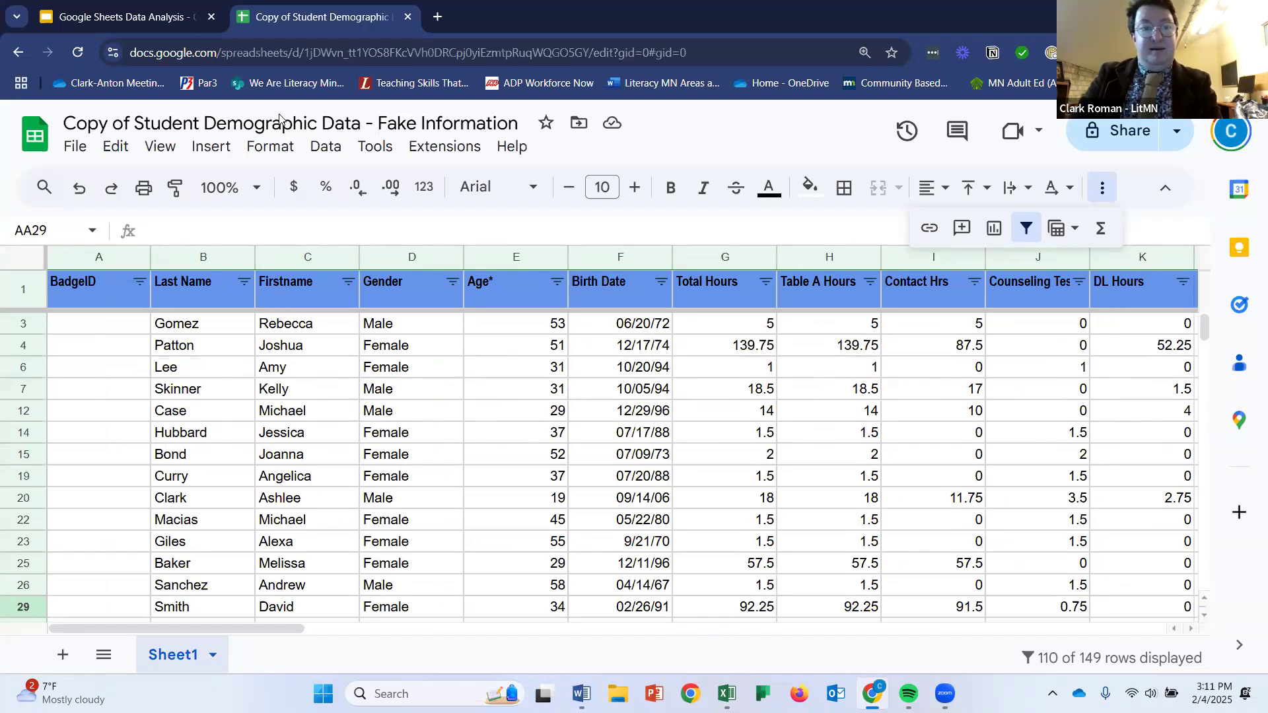
click(131, 5)
click(989, 132)
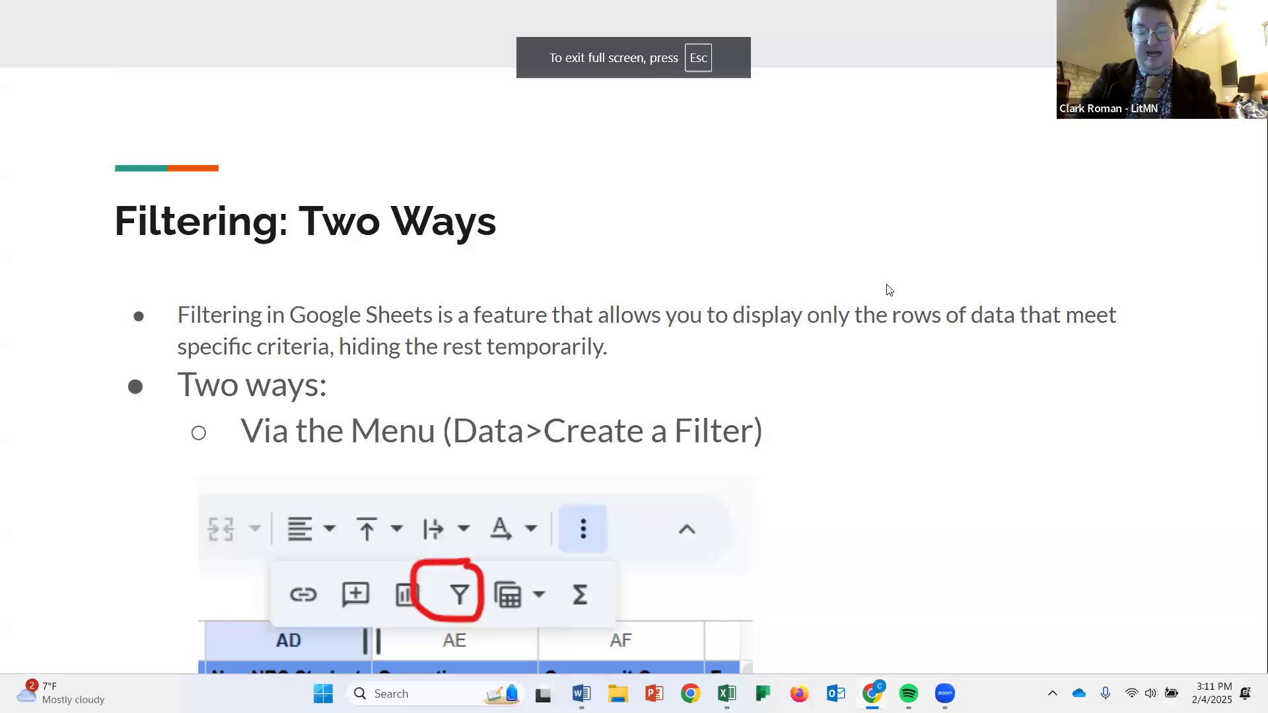
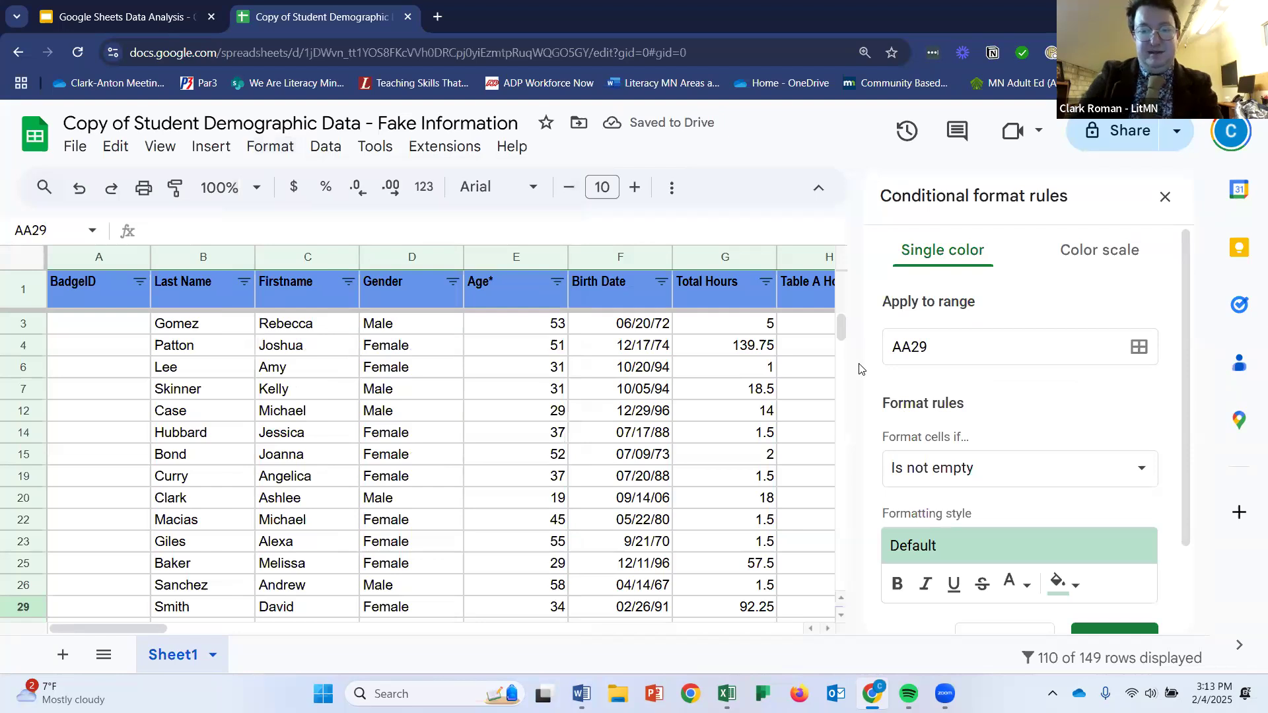
Replace the conditional format rule's range with the whole Ed Location column, X:X.
key(BackSpace)
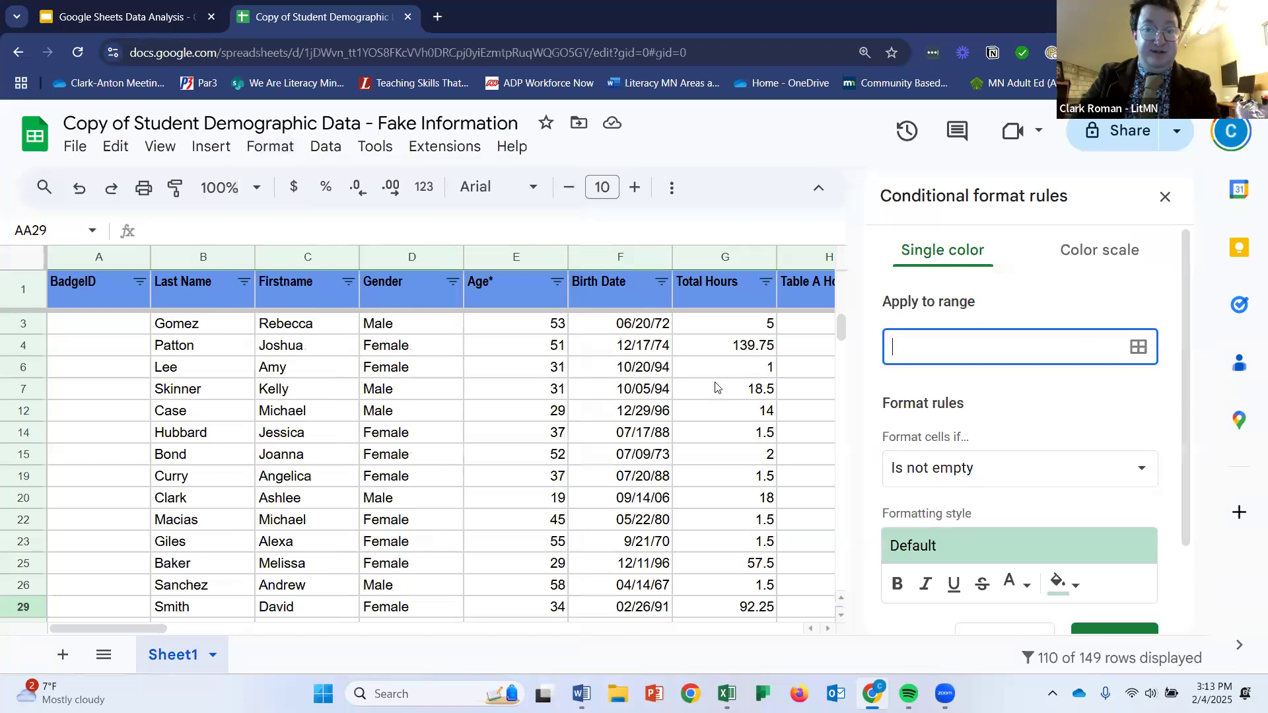
drag(141, 626, 146, 626)
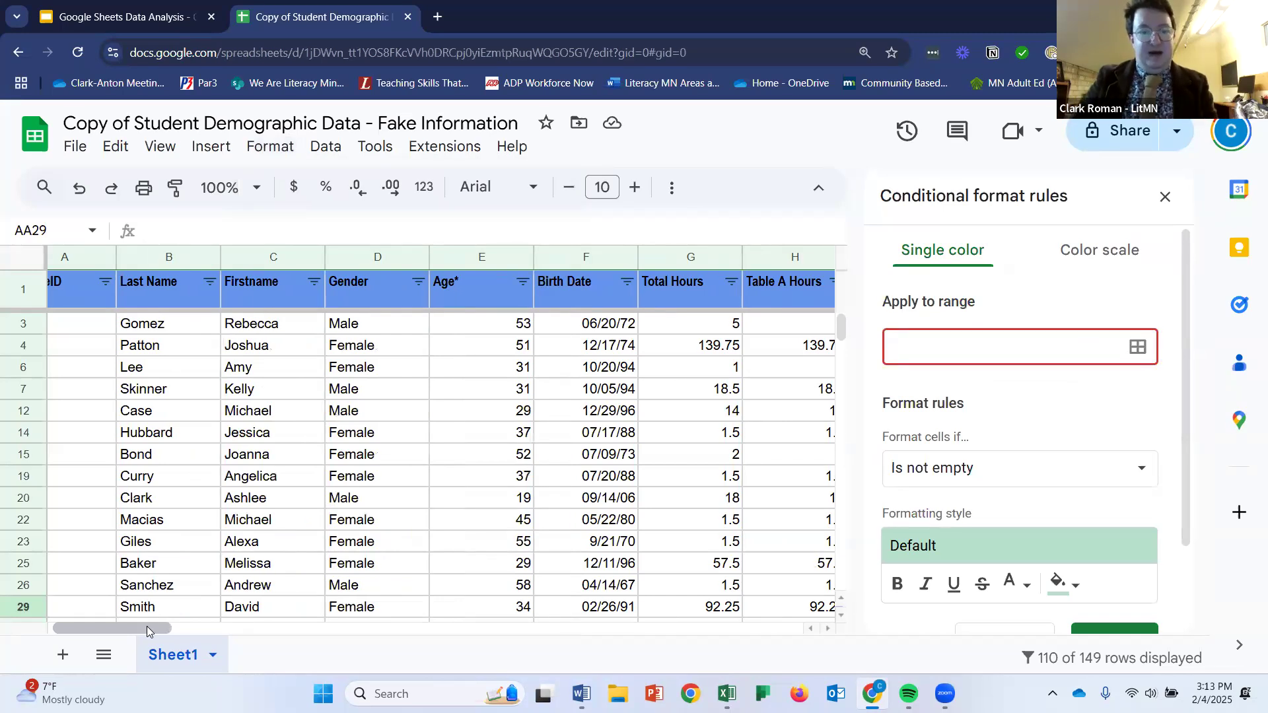
drag(147, 626, 509, 658)
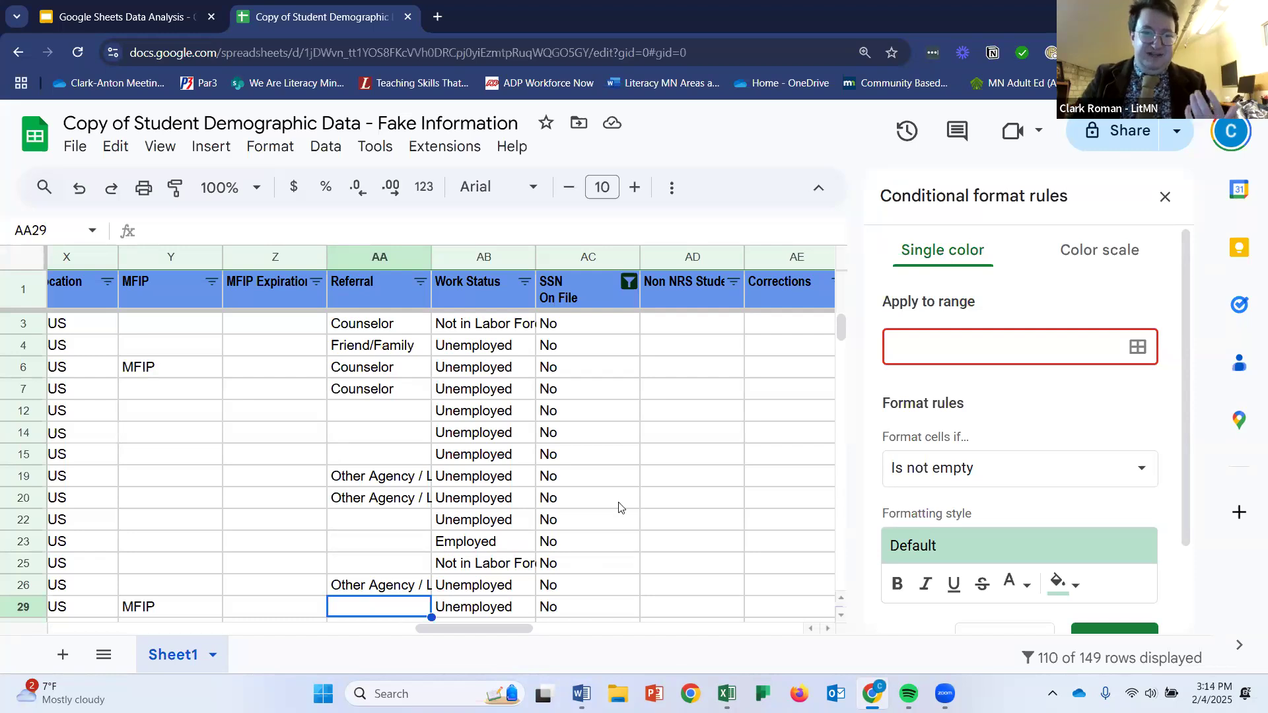
drag(517, 629, 490, 629)
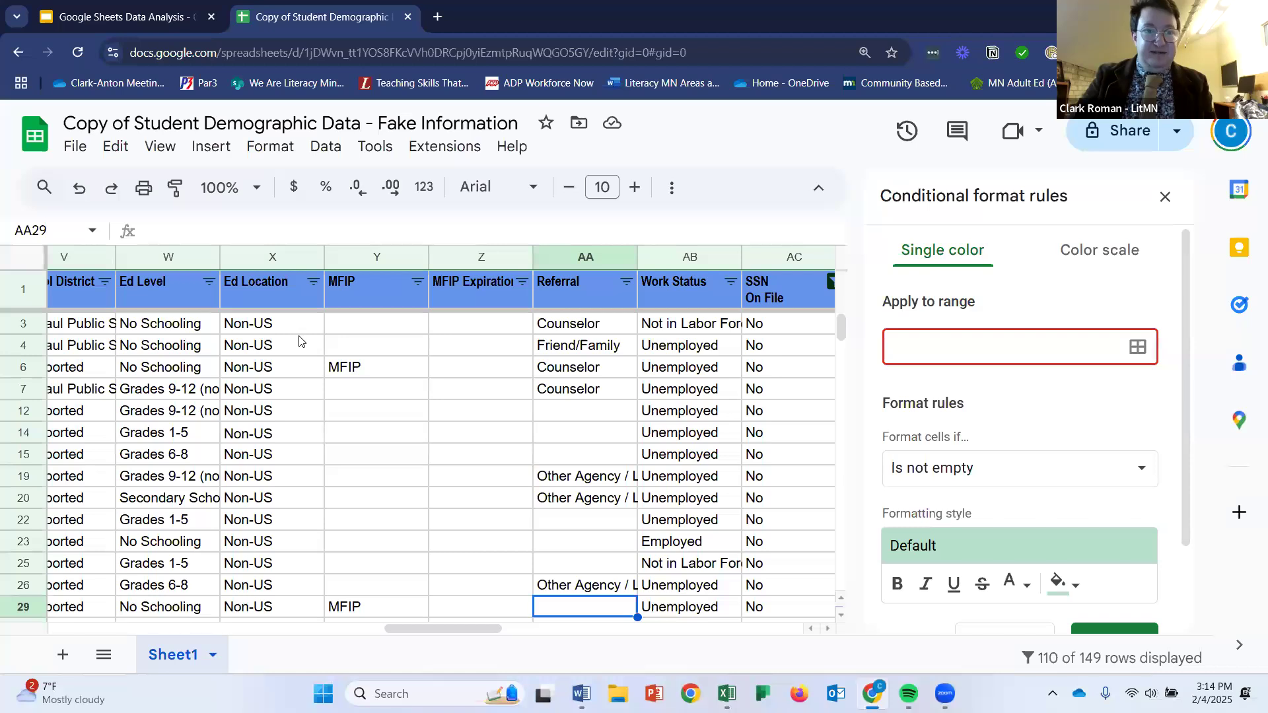
click(974, 359)
click(291, 255)
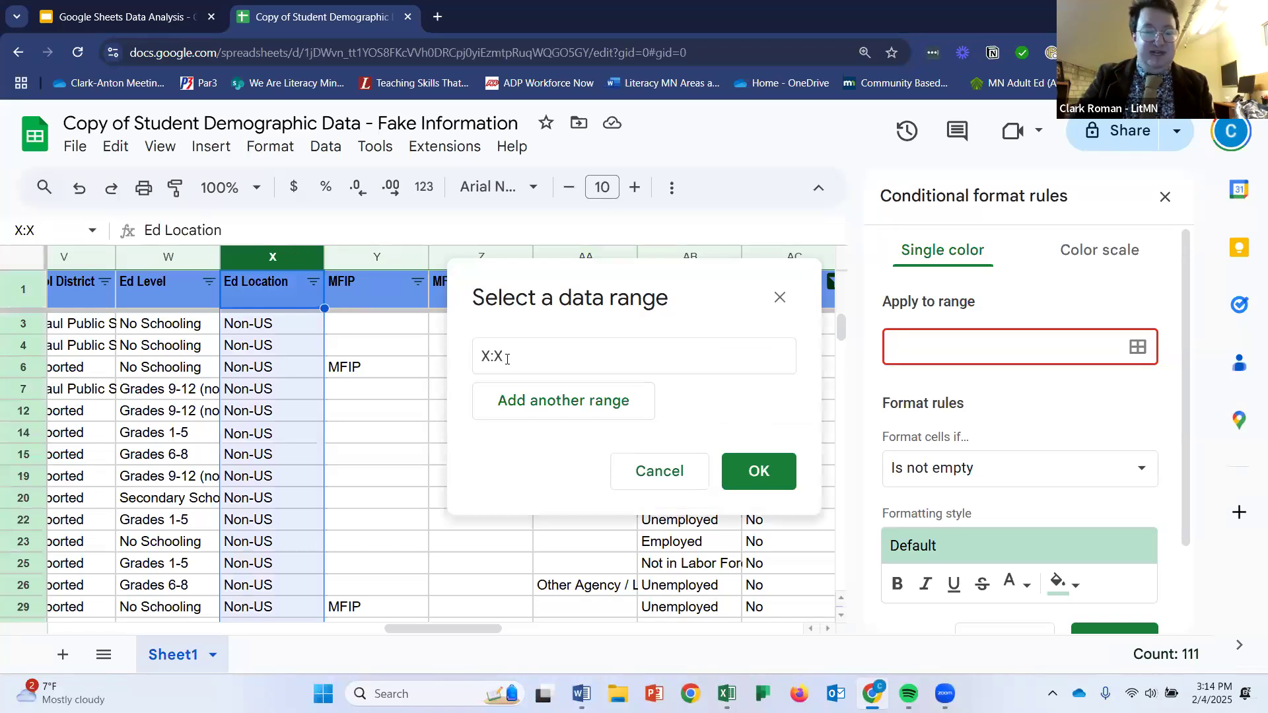
click(770, 473)
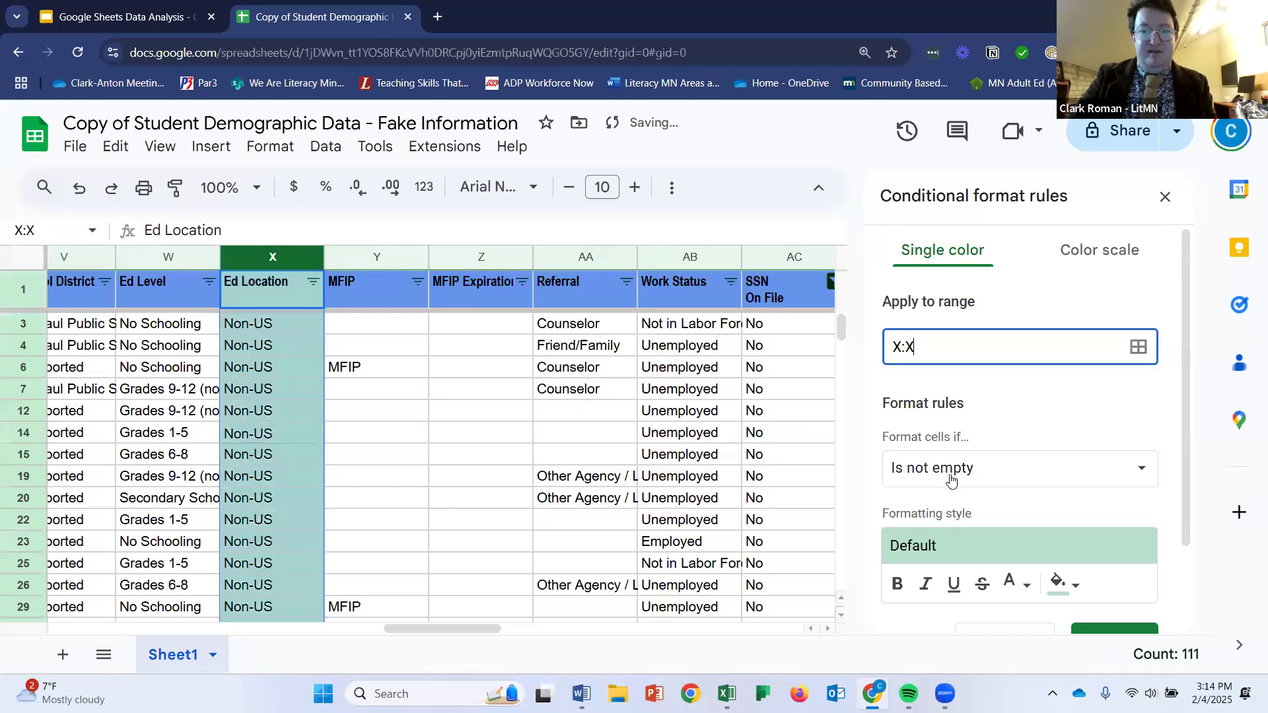
Set the rule's condition to format cells where the text is exactly "US".
scroll(954, 449, down, 1)
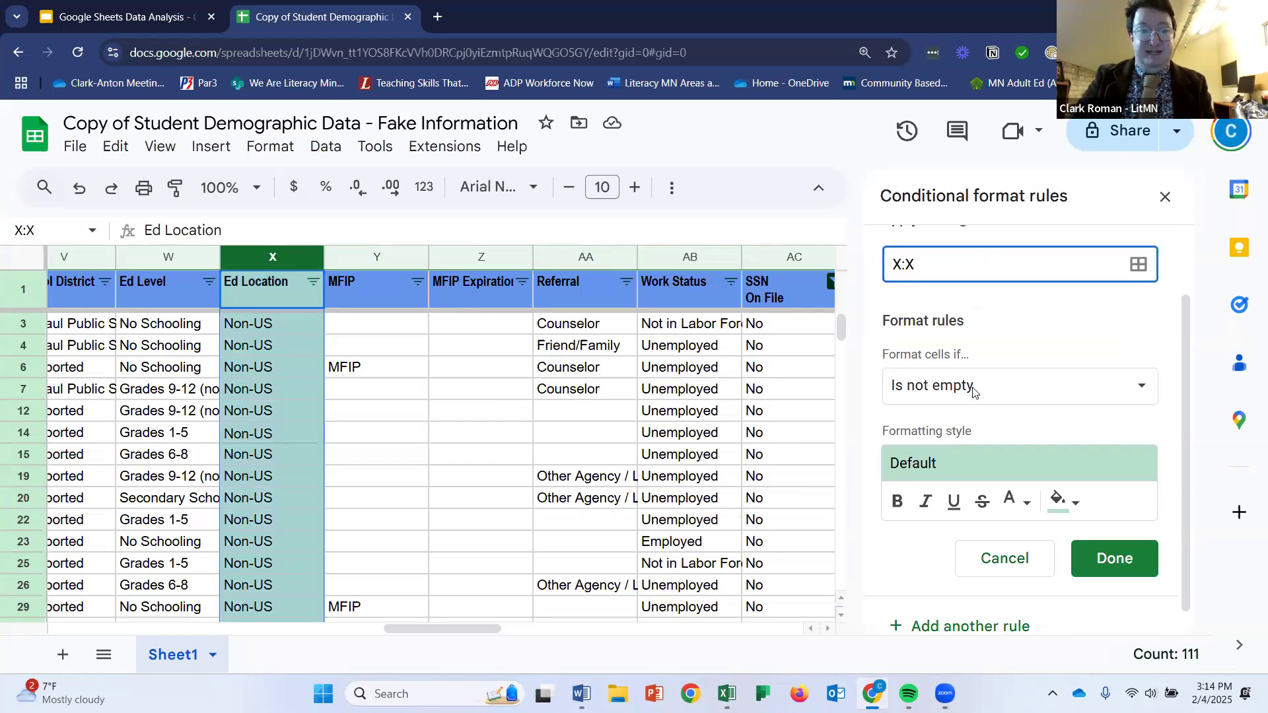
click(1069, 400)
scroll(1049, 495, down, 3)
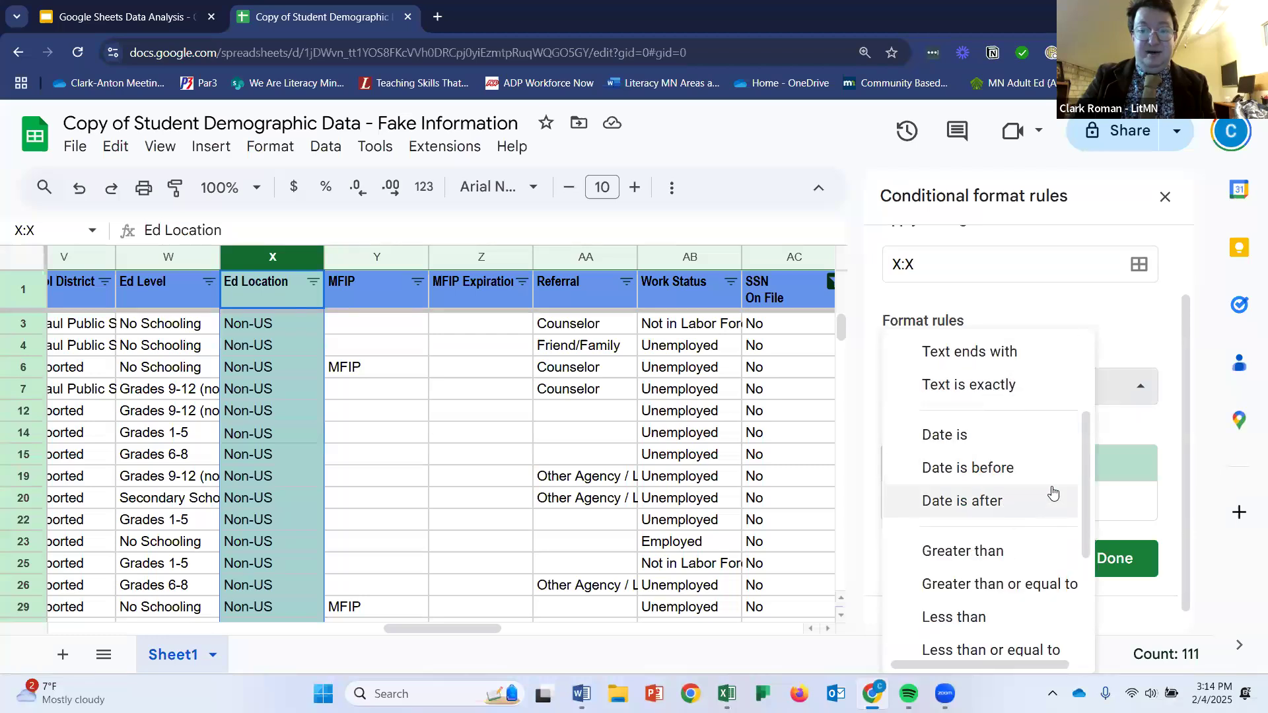
scroll(1053, 492, down, 1)
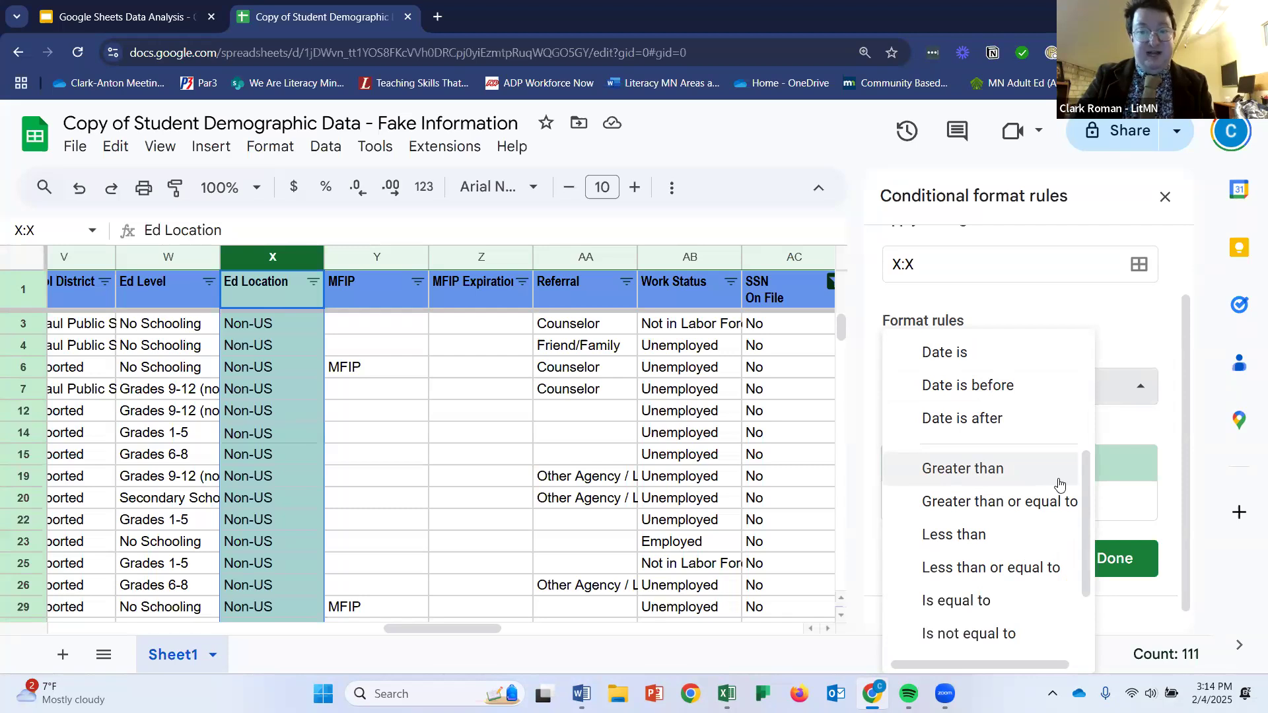
scroll(1057, 484, up, 3)
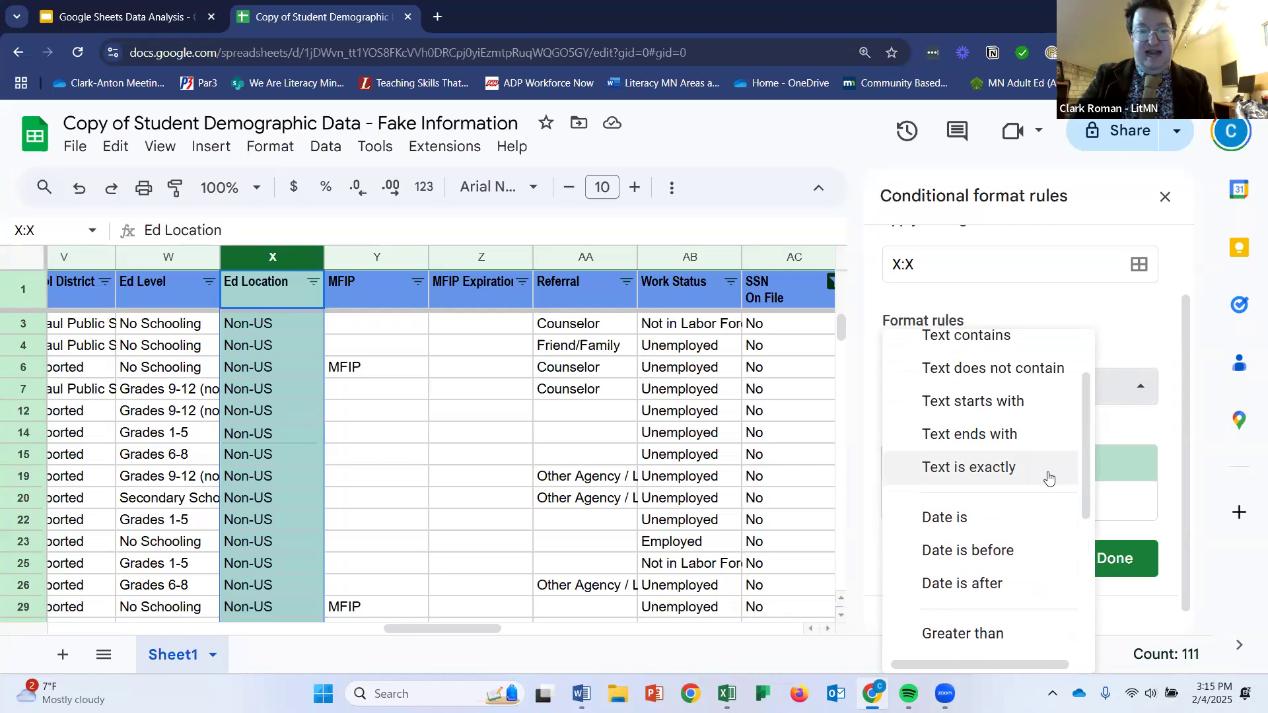
click(993, 462)
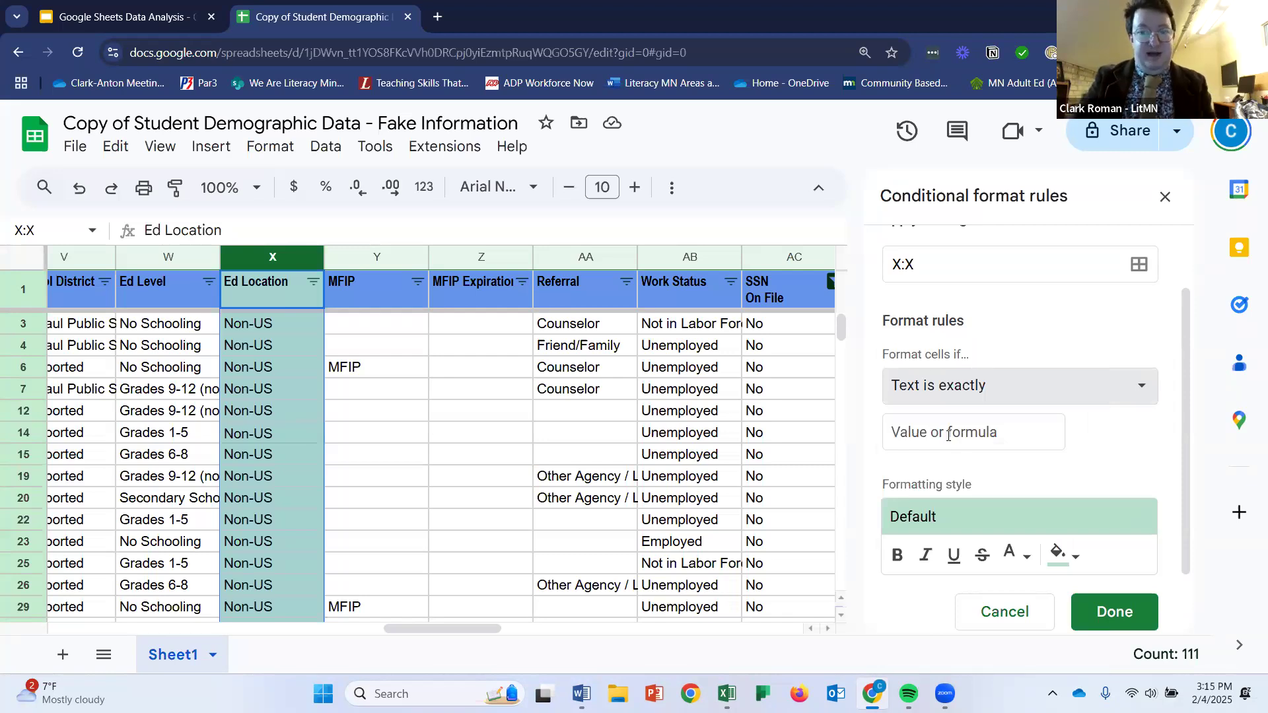
click(903, 437)
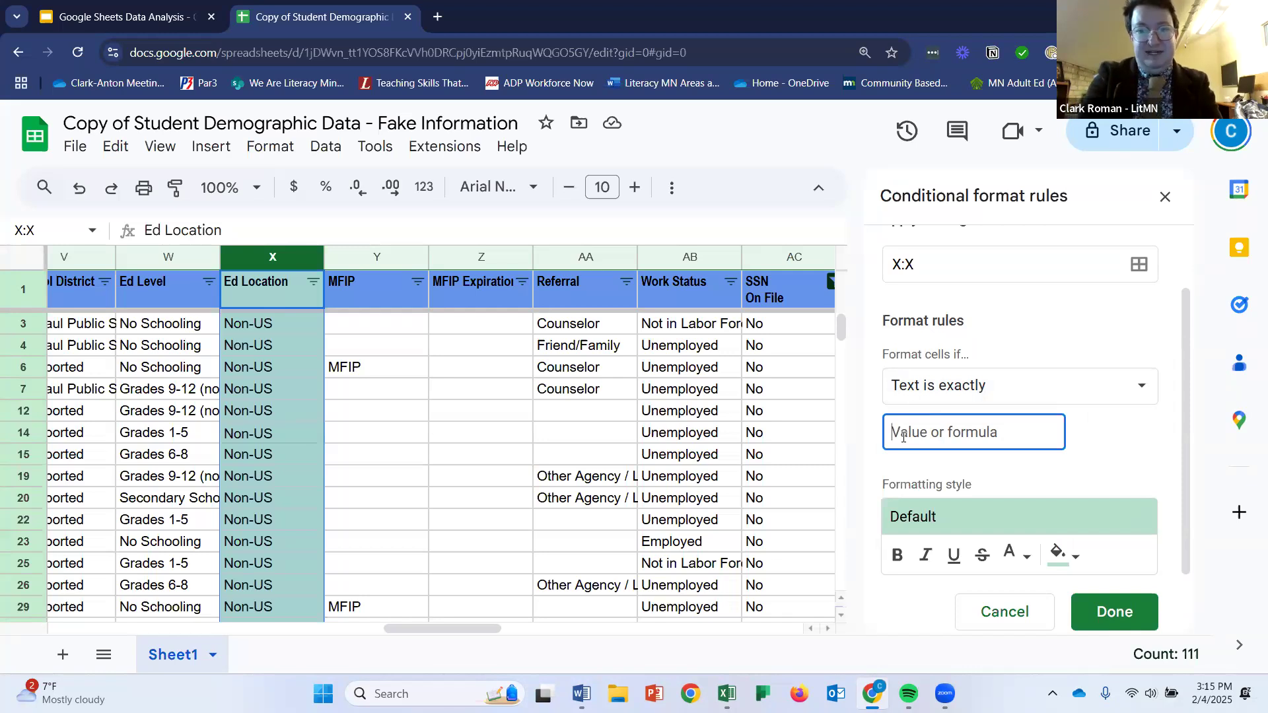
text(US)
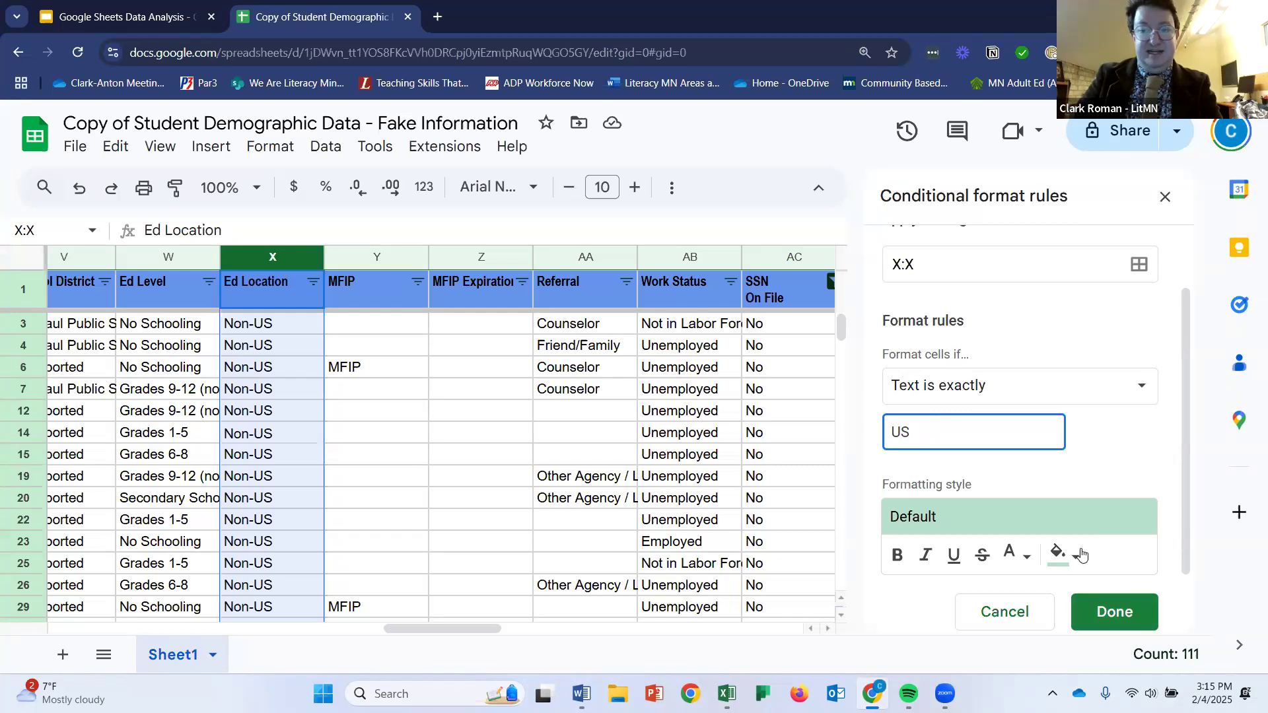
Look through the fill colors for the rule, keep the Default green style and save the rule.
scroll(1076, 554, down, 2)
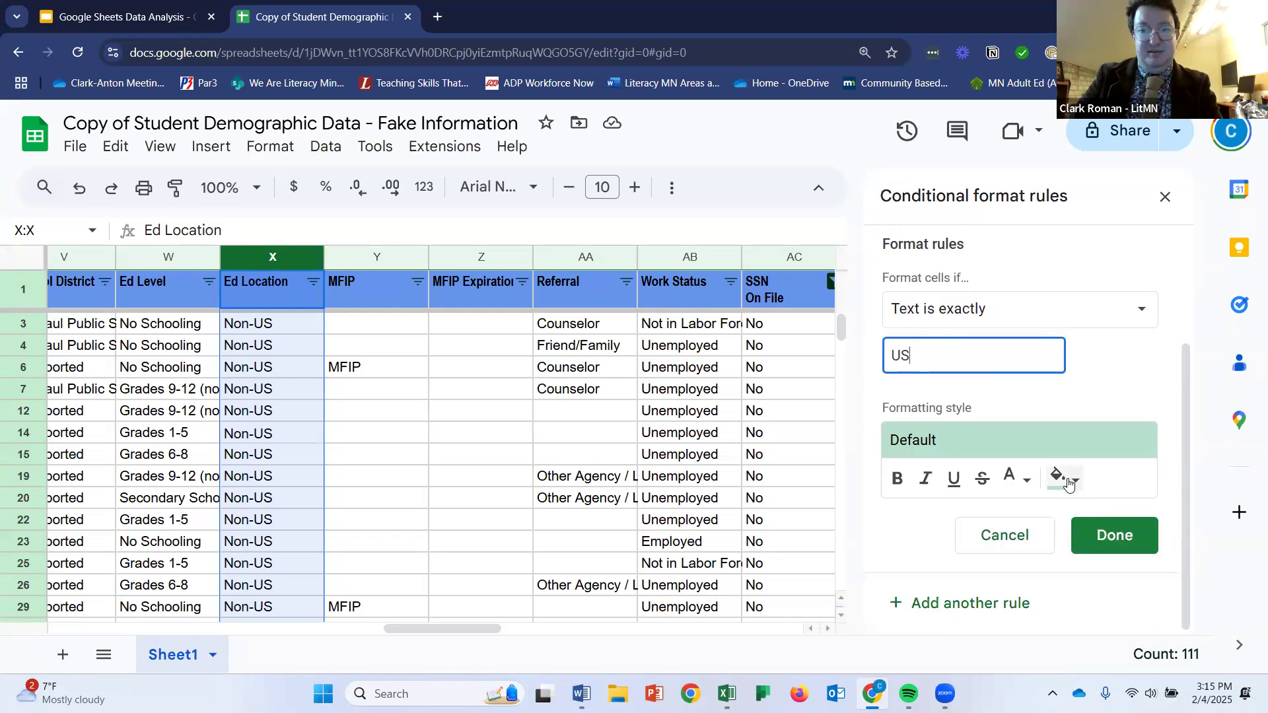
click(1067, 484)
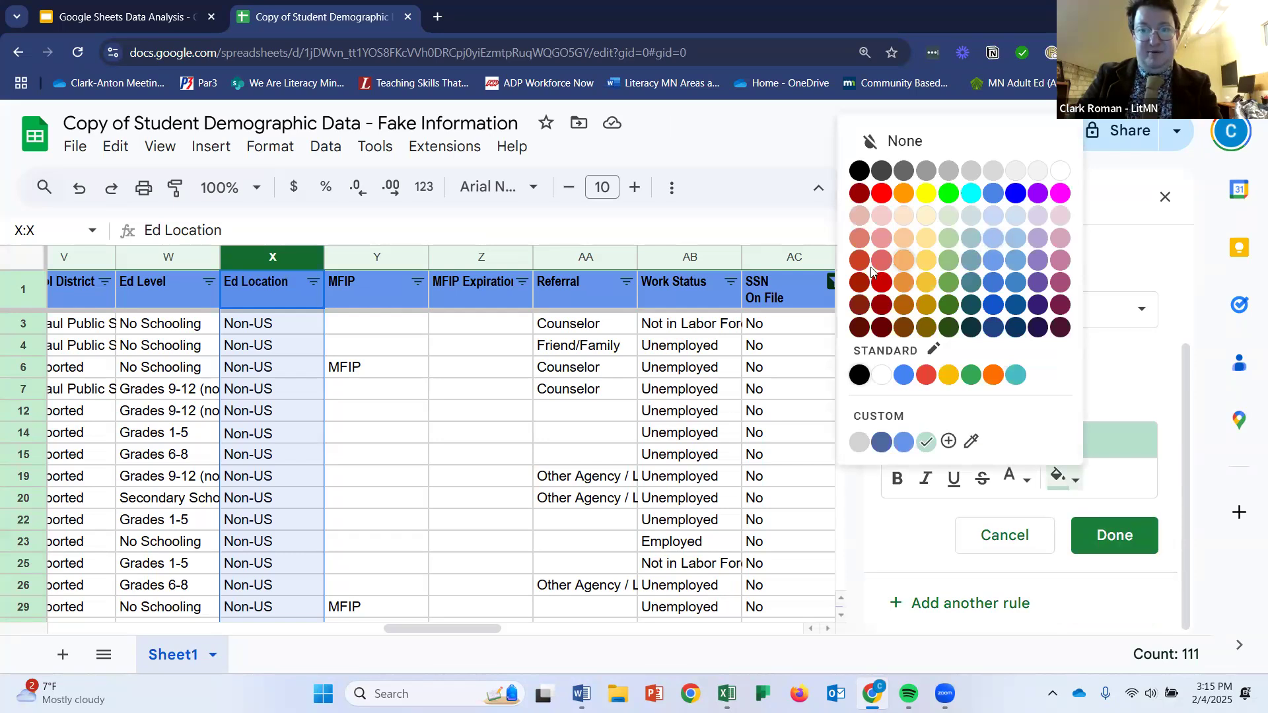
click(1099, 471)
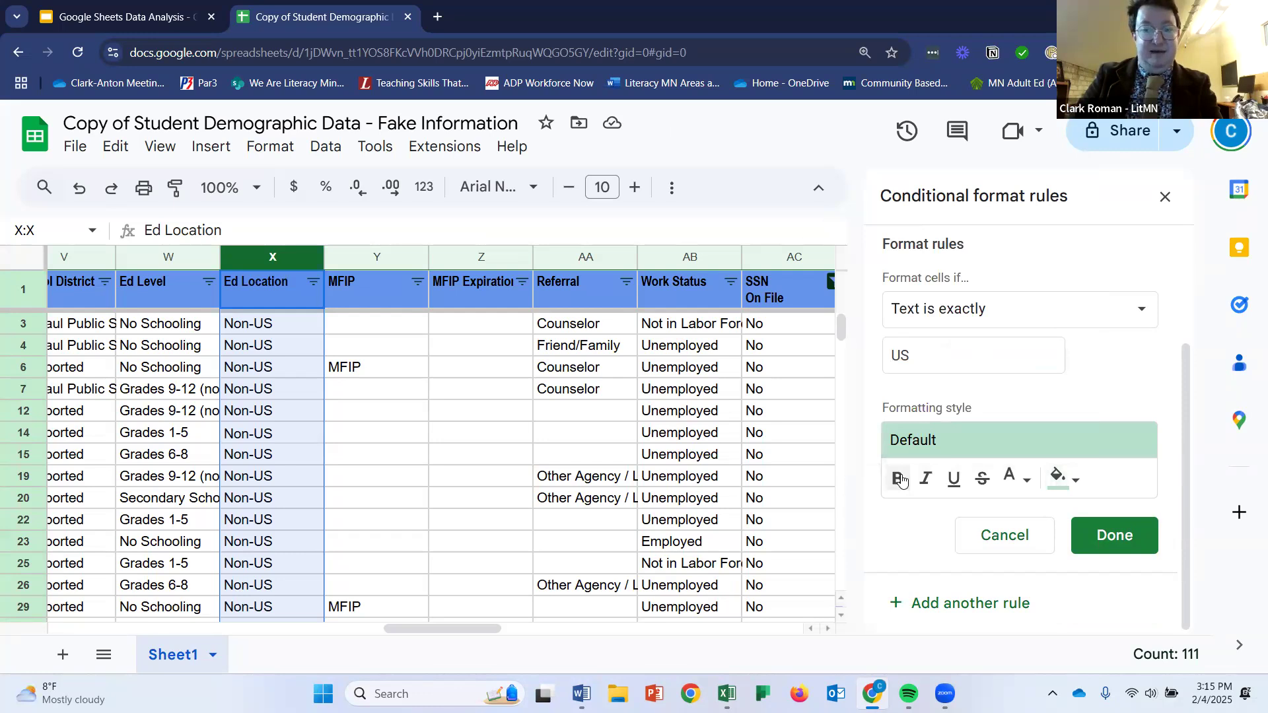
click(1105, 538)
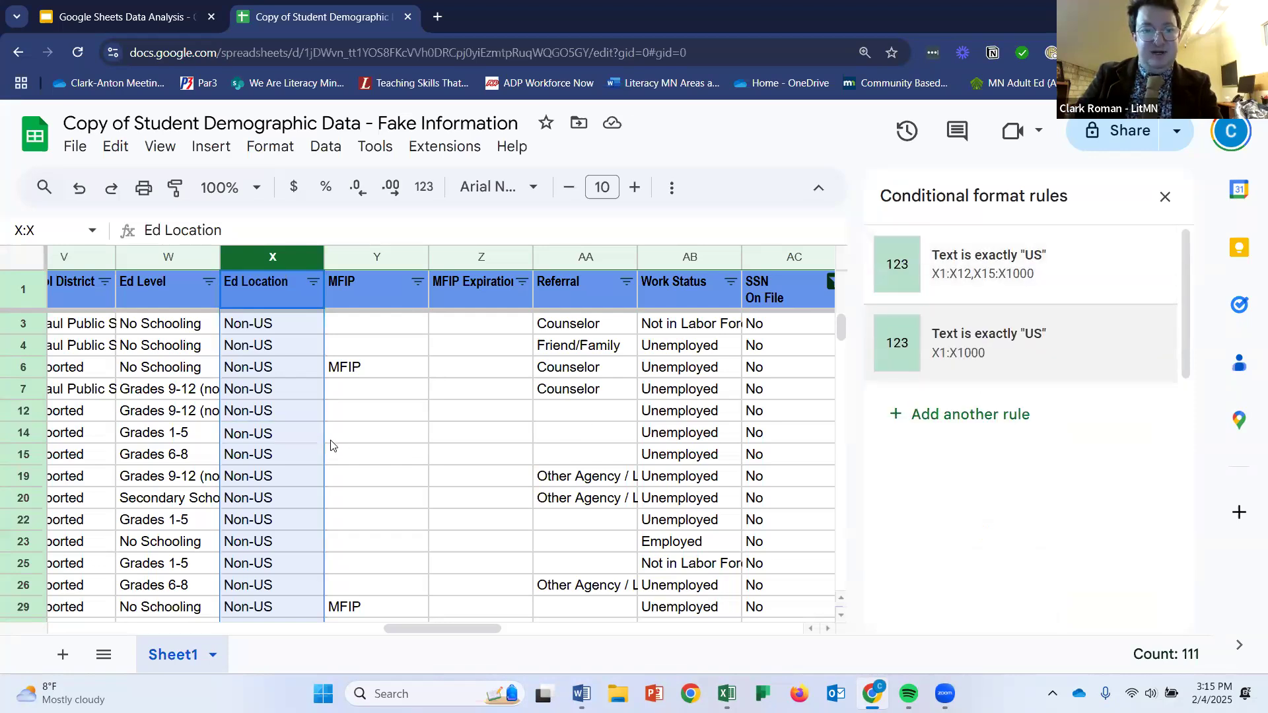
Examine the Ed Location column further down the sheet for cells highlighted by the rule.
scroll(308, 441, down, 10)
scroll(304, 448, down, 6)
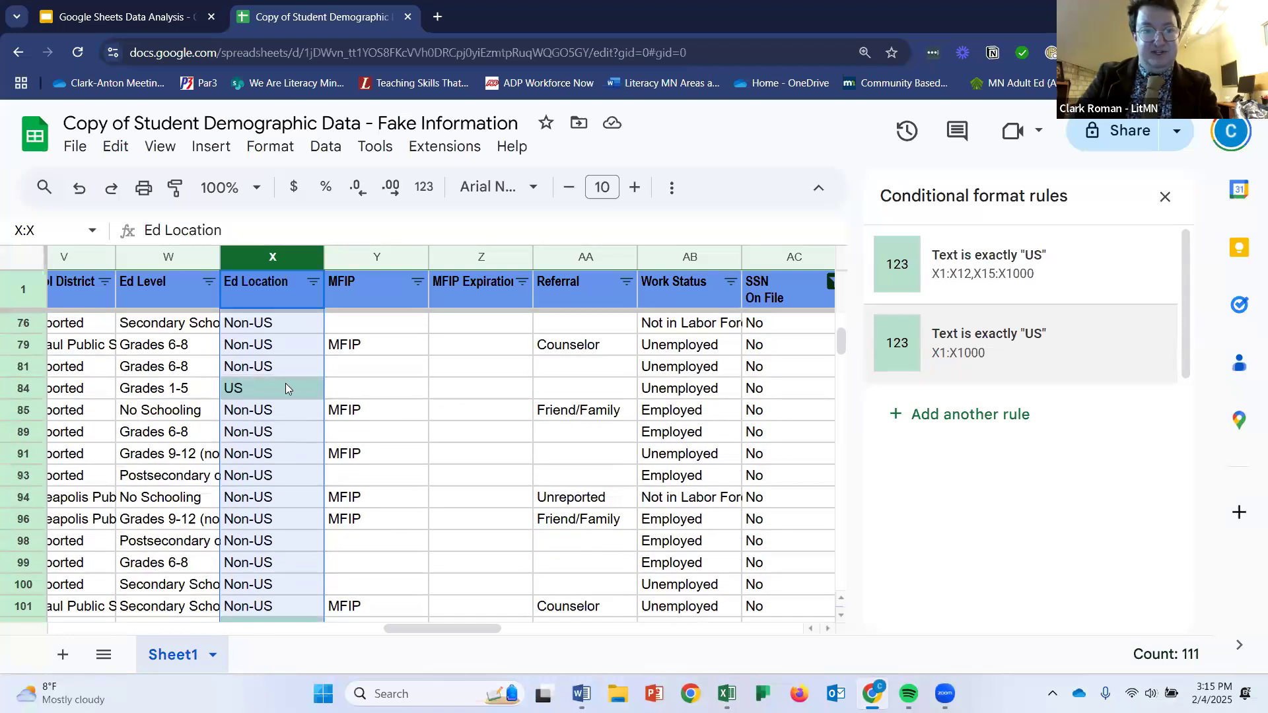
click(286, 387)
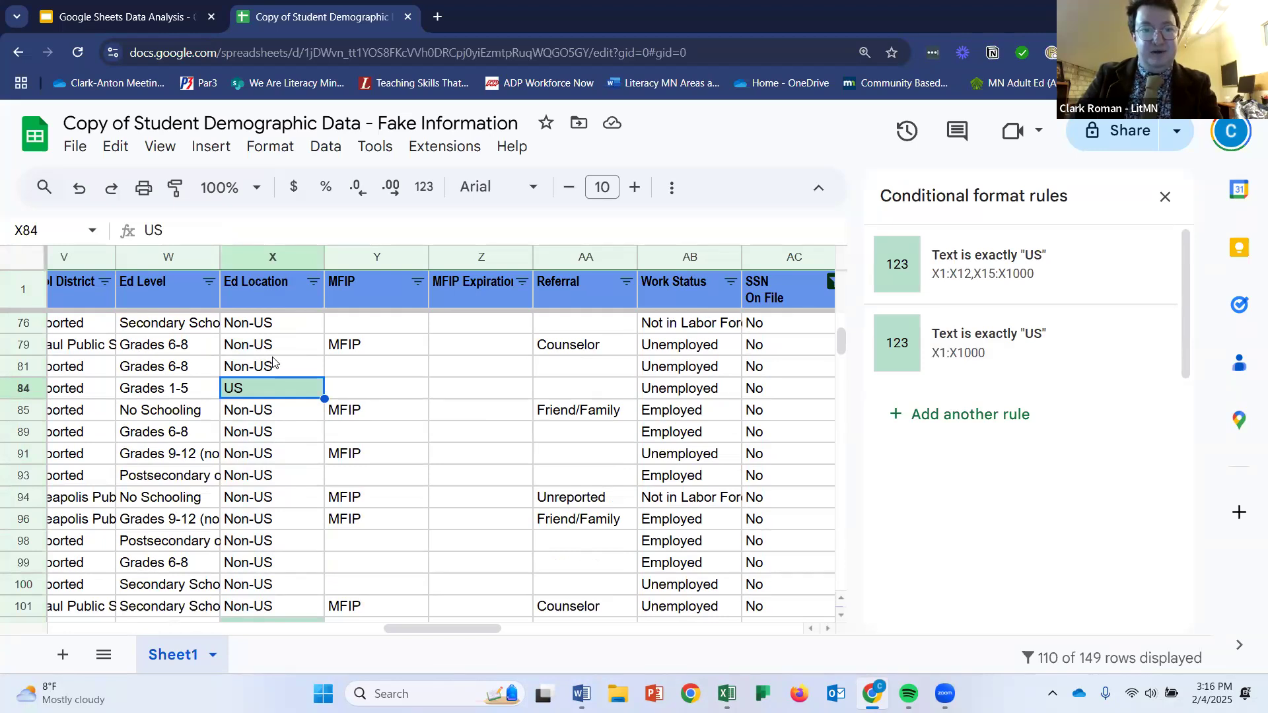
scroll(280, 360, down, 2)
scroll(278, 410, down, 5)
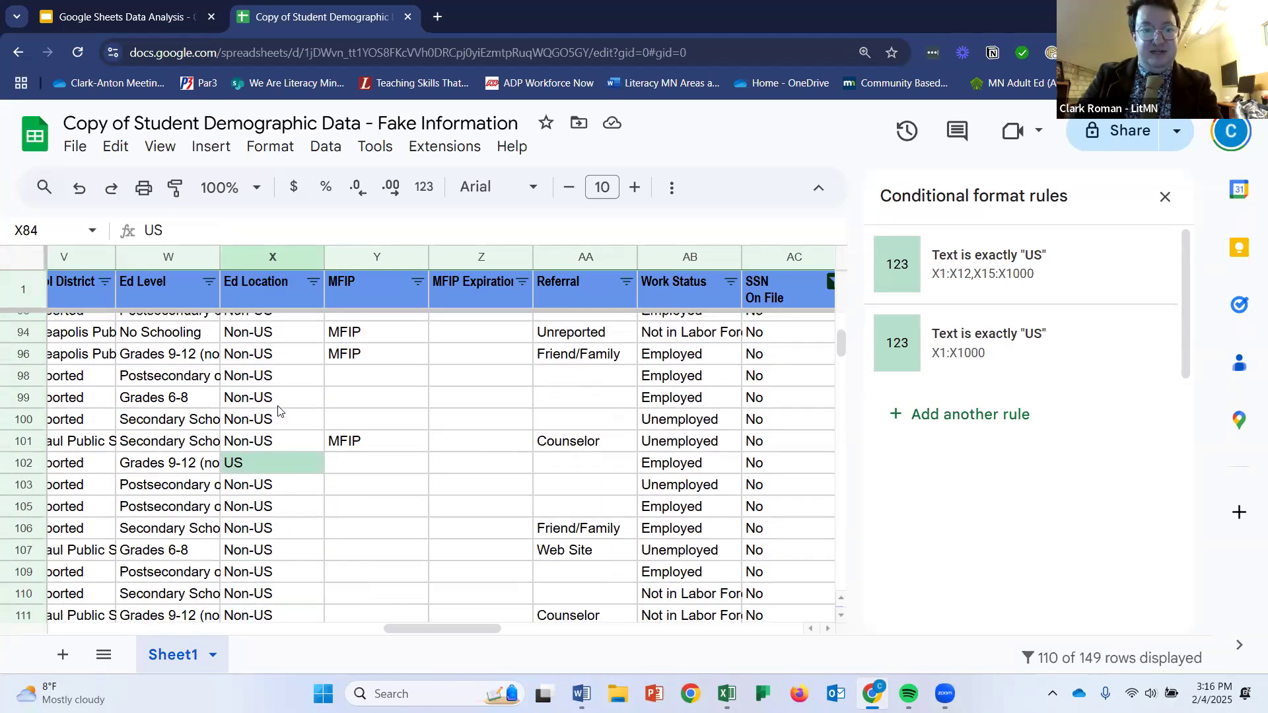
scroll(278, 408, up, 3)
scroll(278, 406, up, 3)
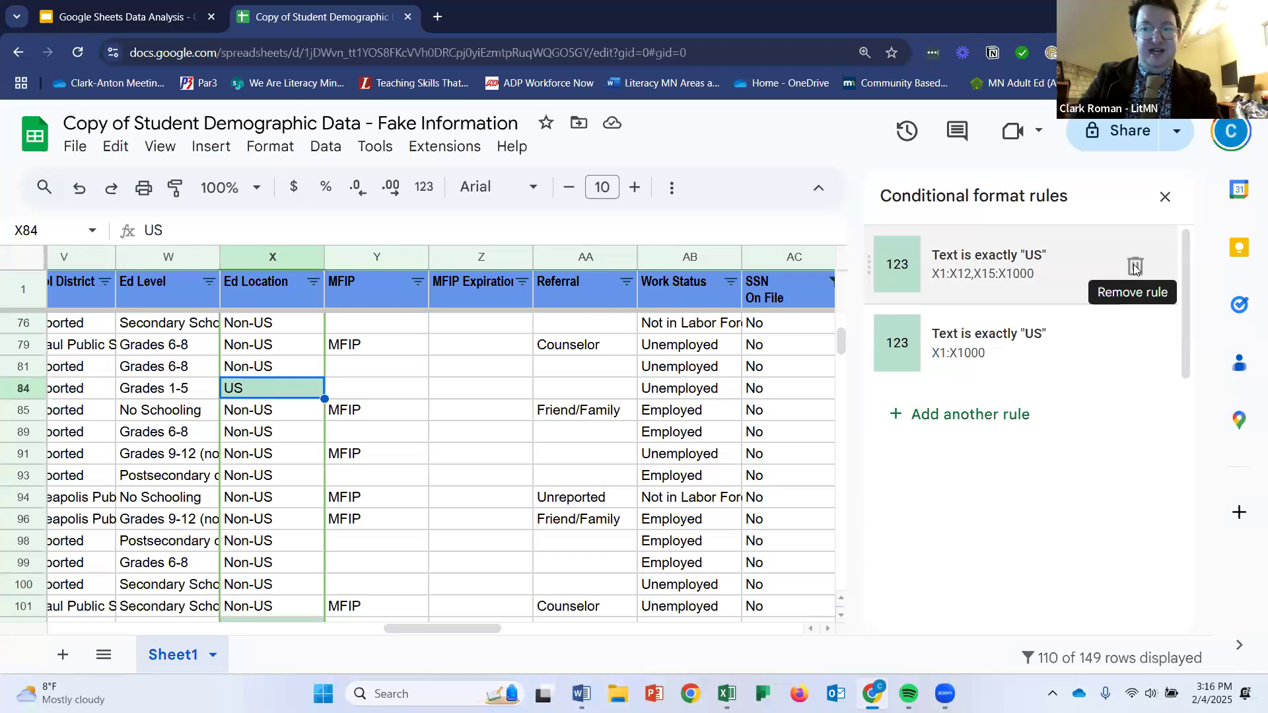
Remove the "US" rule for X1:X12,X15:X1000, clear the formatting of cell X84 and close the conditional format rules.
click(1133, 266)
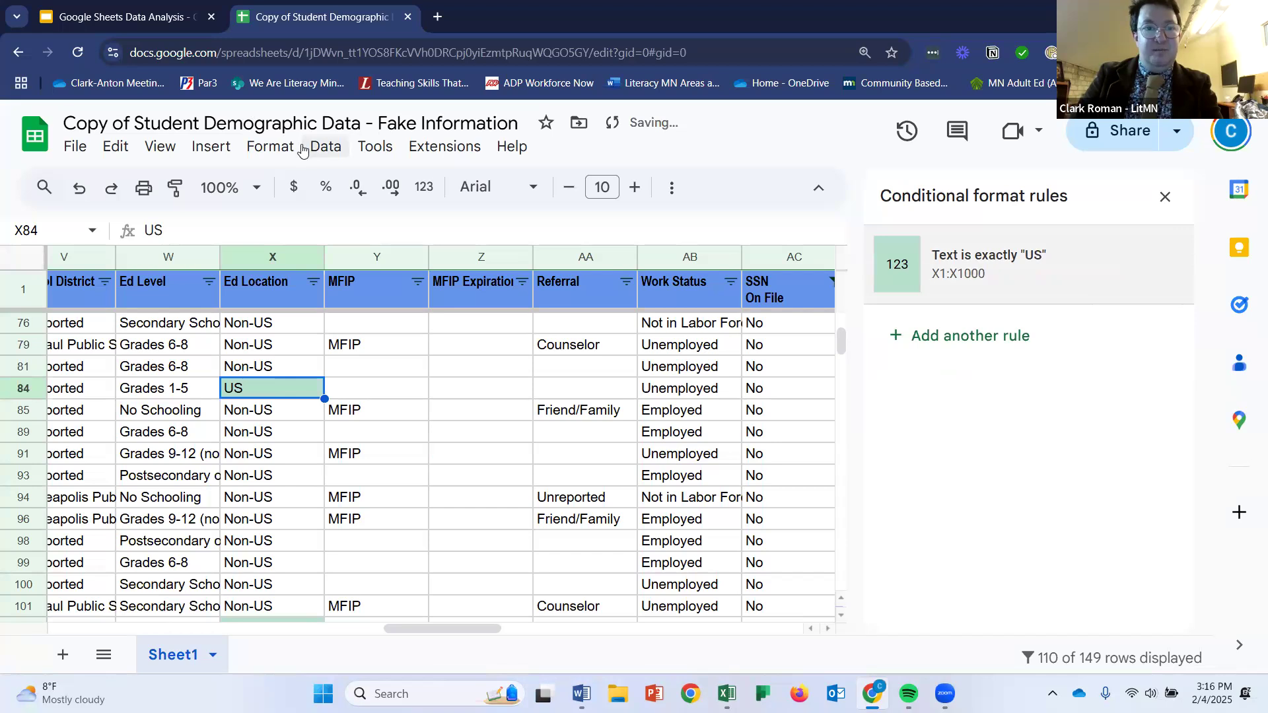
click(272, 148)
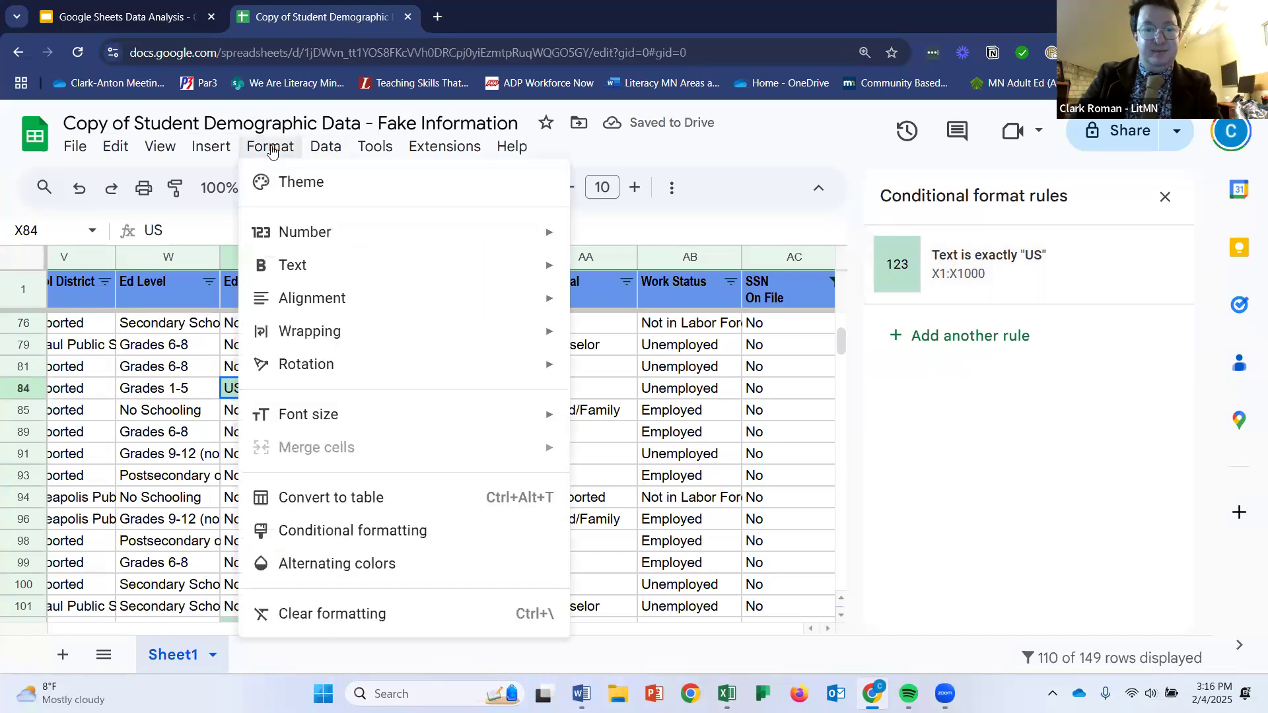
click(362, 619)
drag(398, 626, 369, 626)
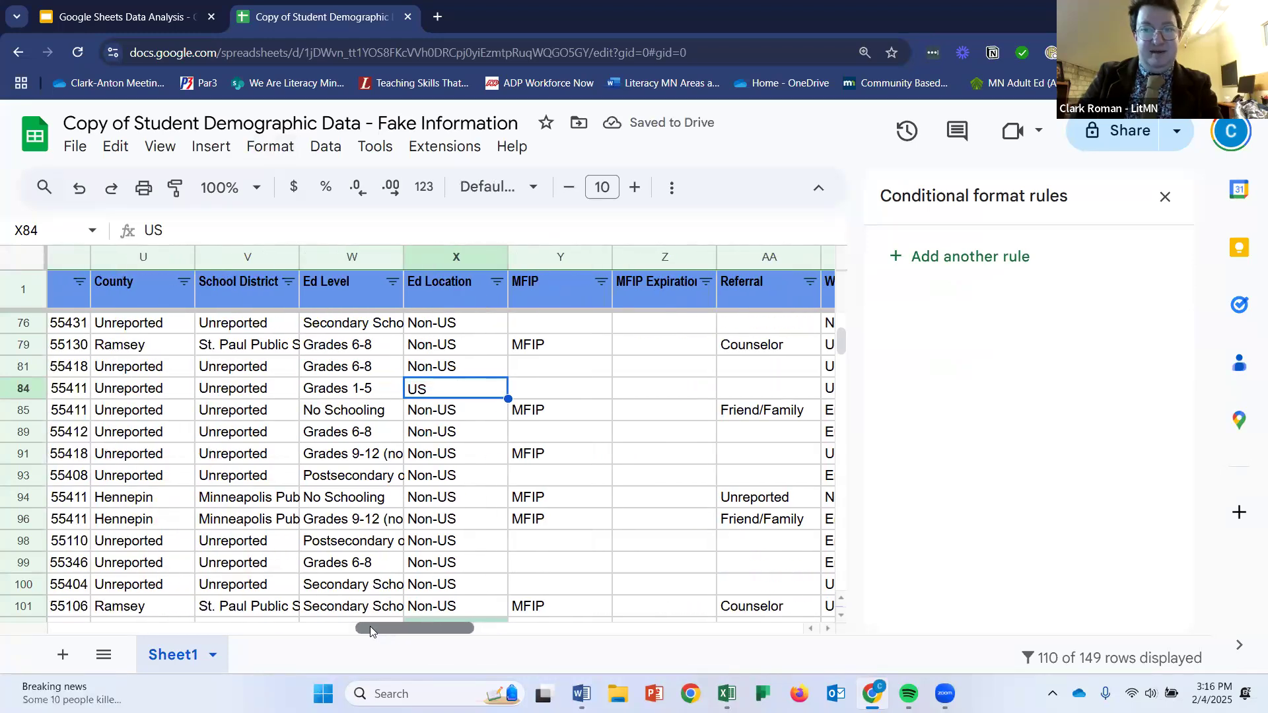
click(1165, 196)
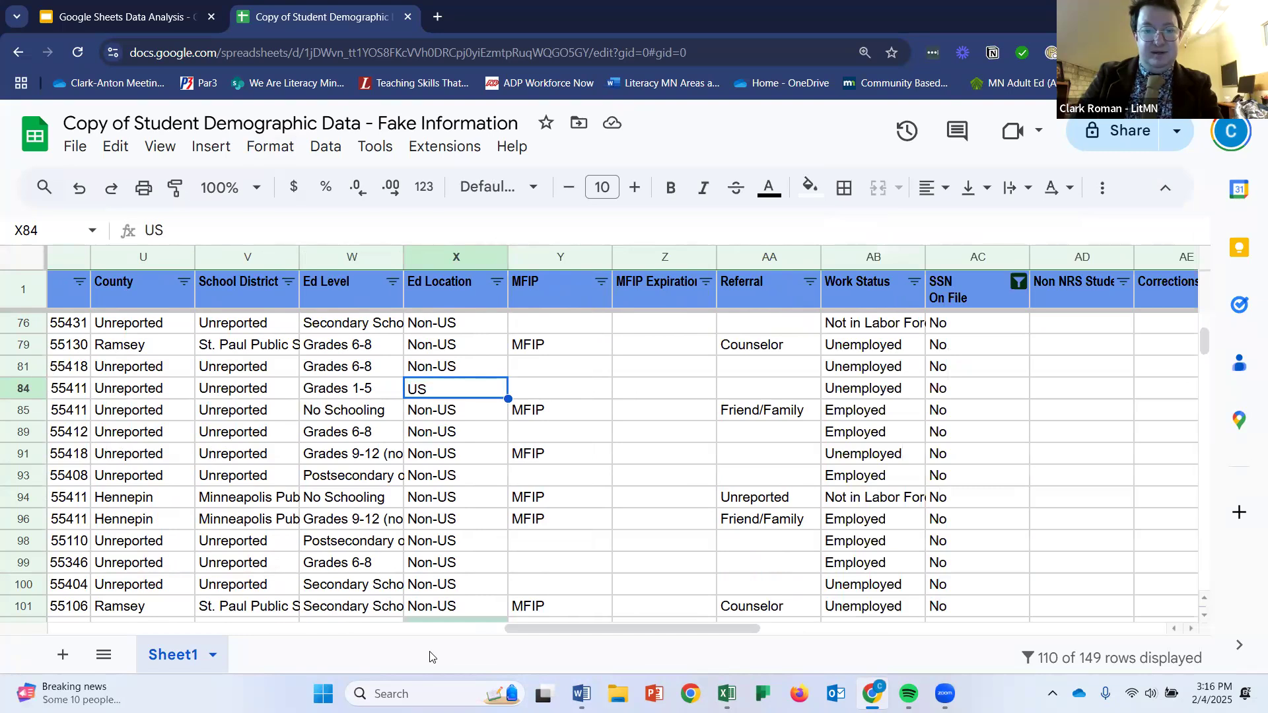
Start a color scale conditional formatting rule and set its range to the entire Total Hours column, G:G.
drag(502, 630, 181, 605)
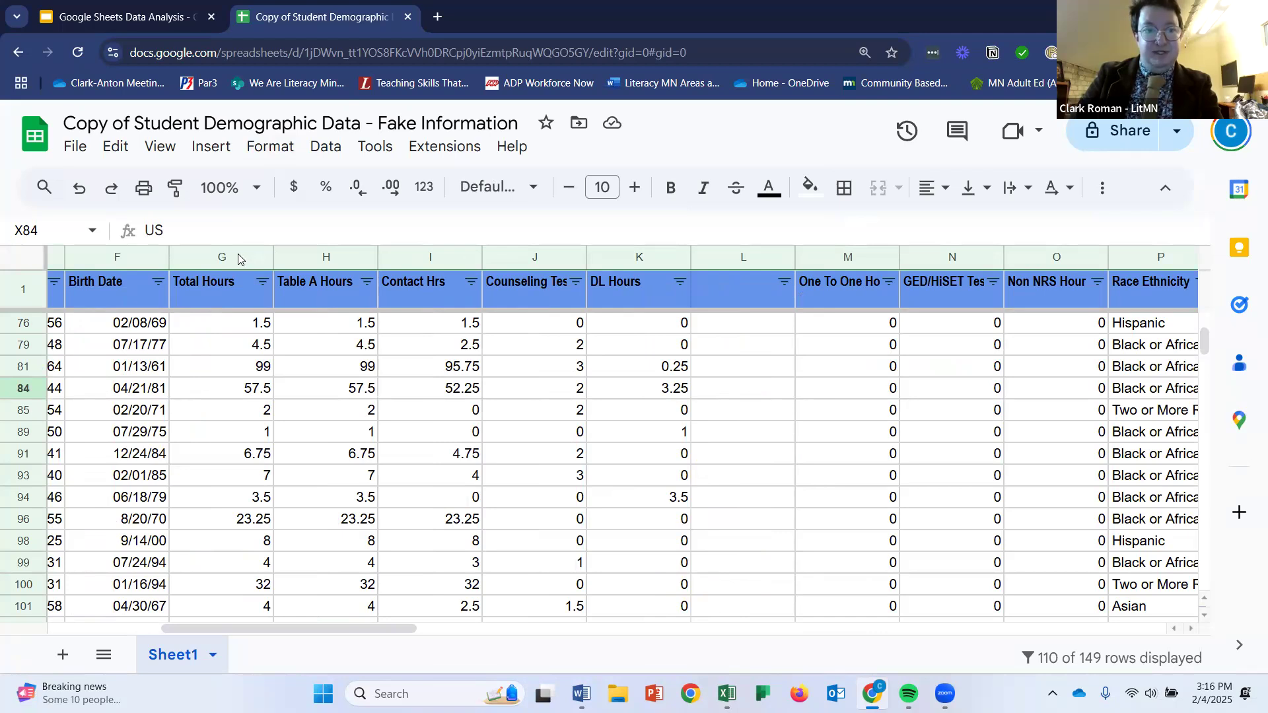
click(265, 147)
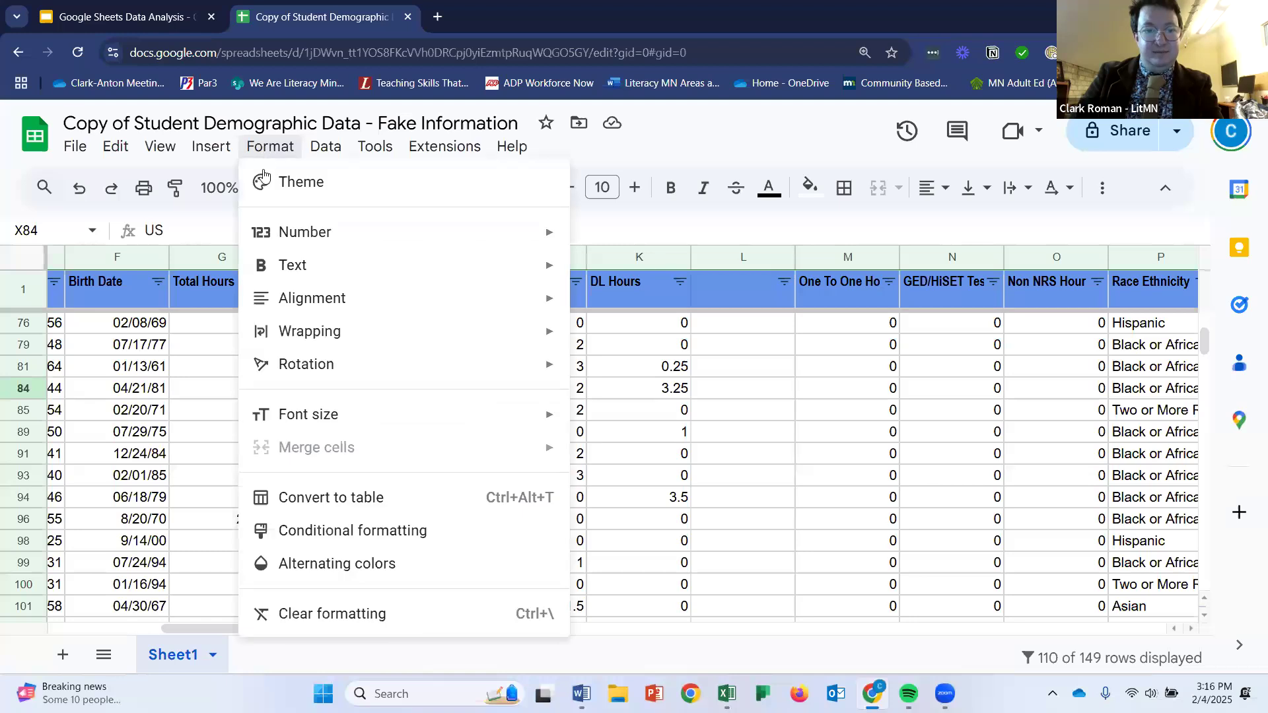
click(350, 538)
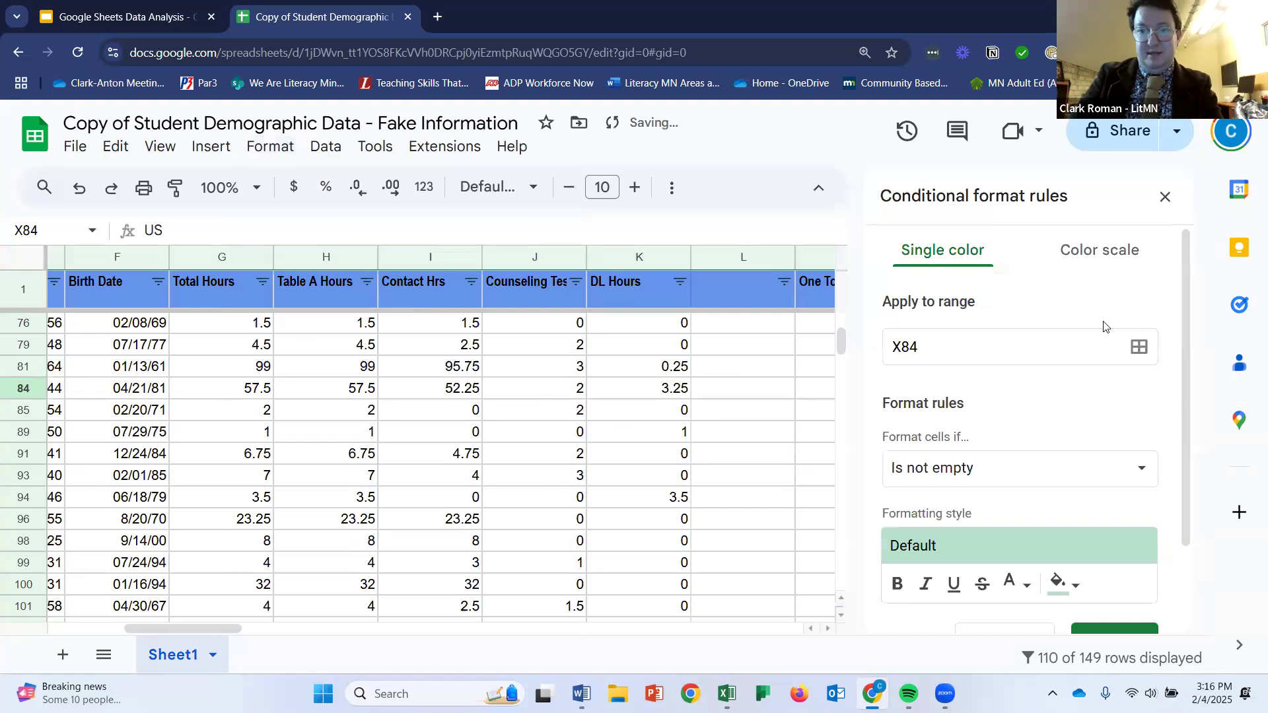
click(1079, 251)
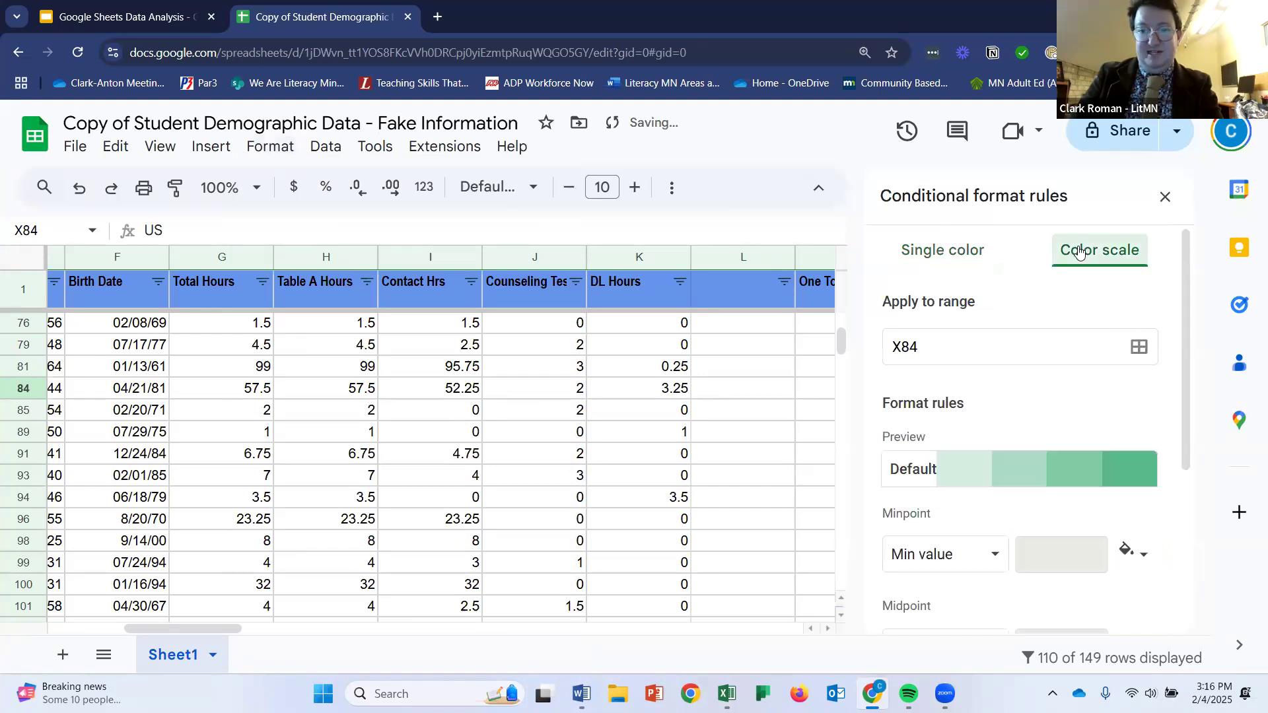
click(1014, 346)
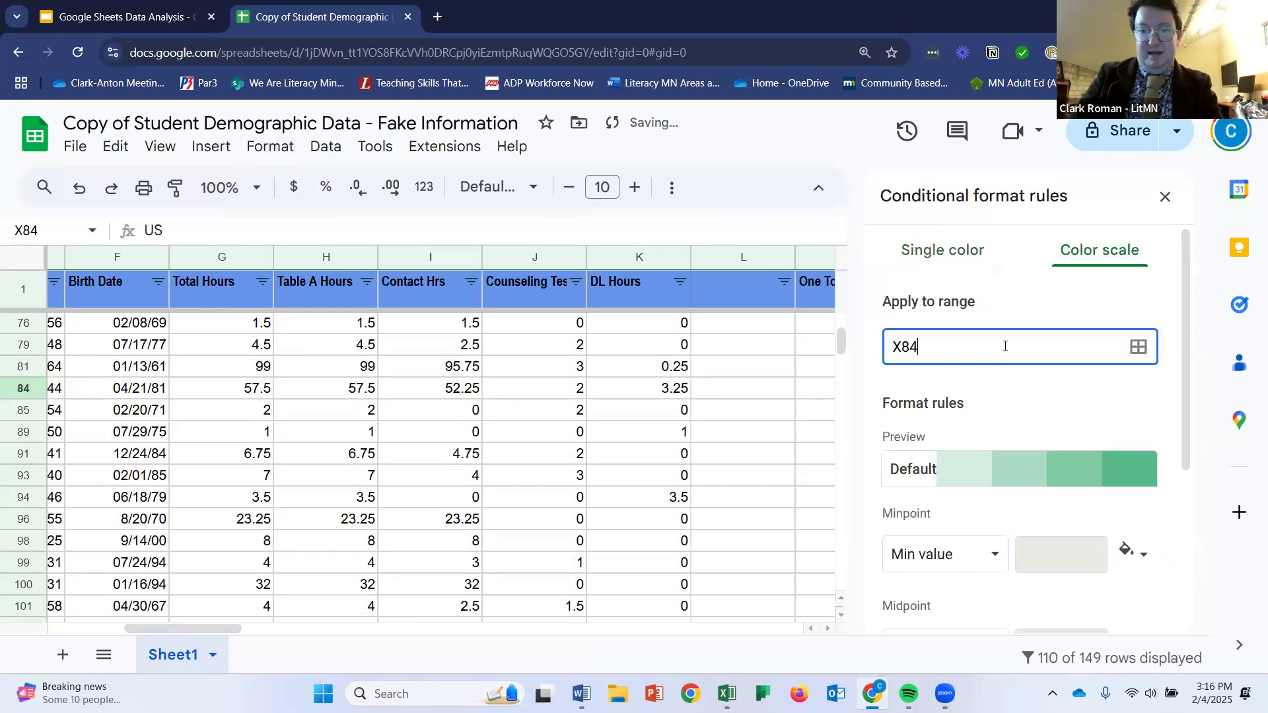
double_click(891, 339)
key(BackSpace)
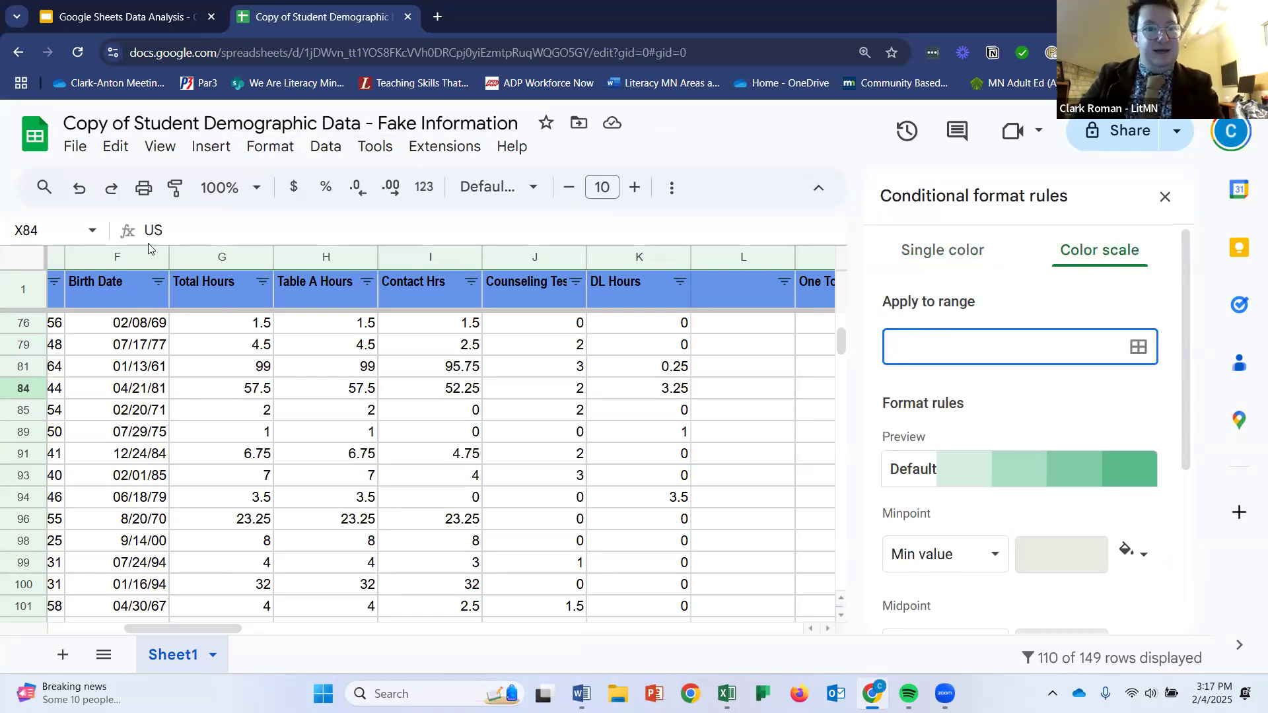
click(218, 252)
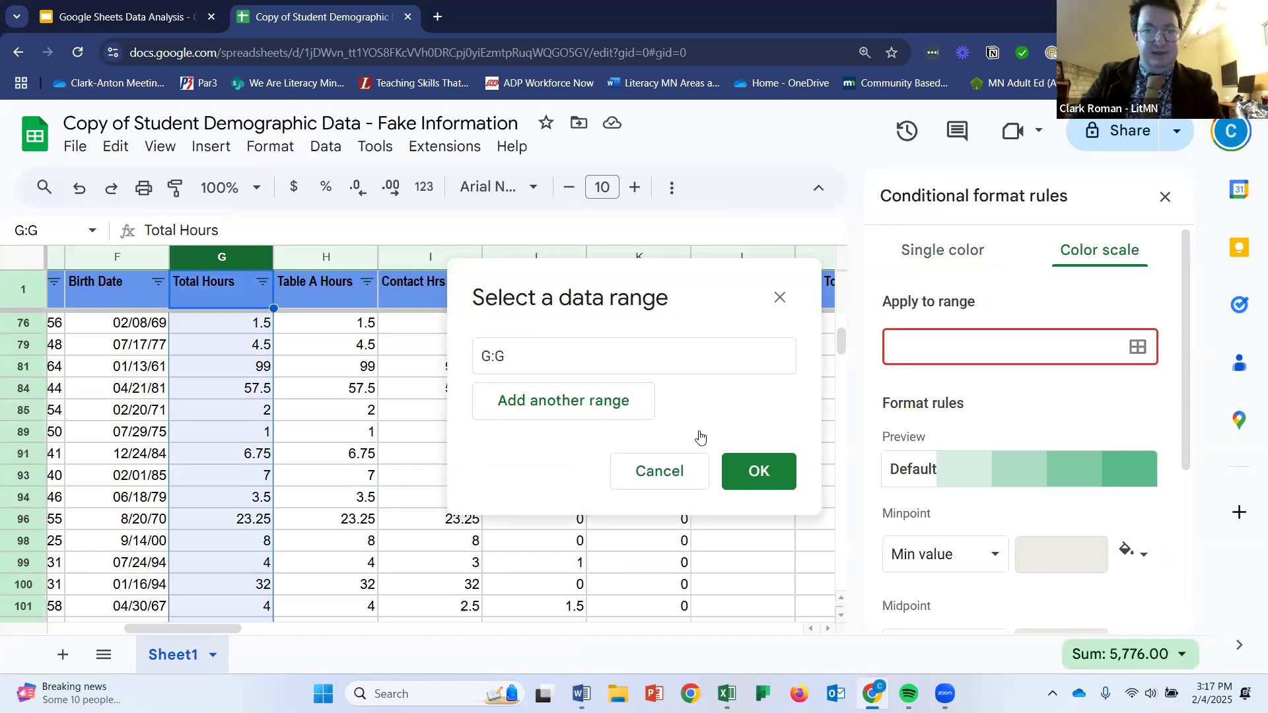
click(772, 471)
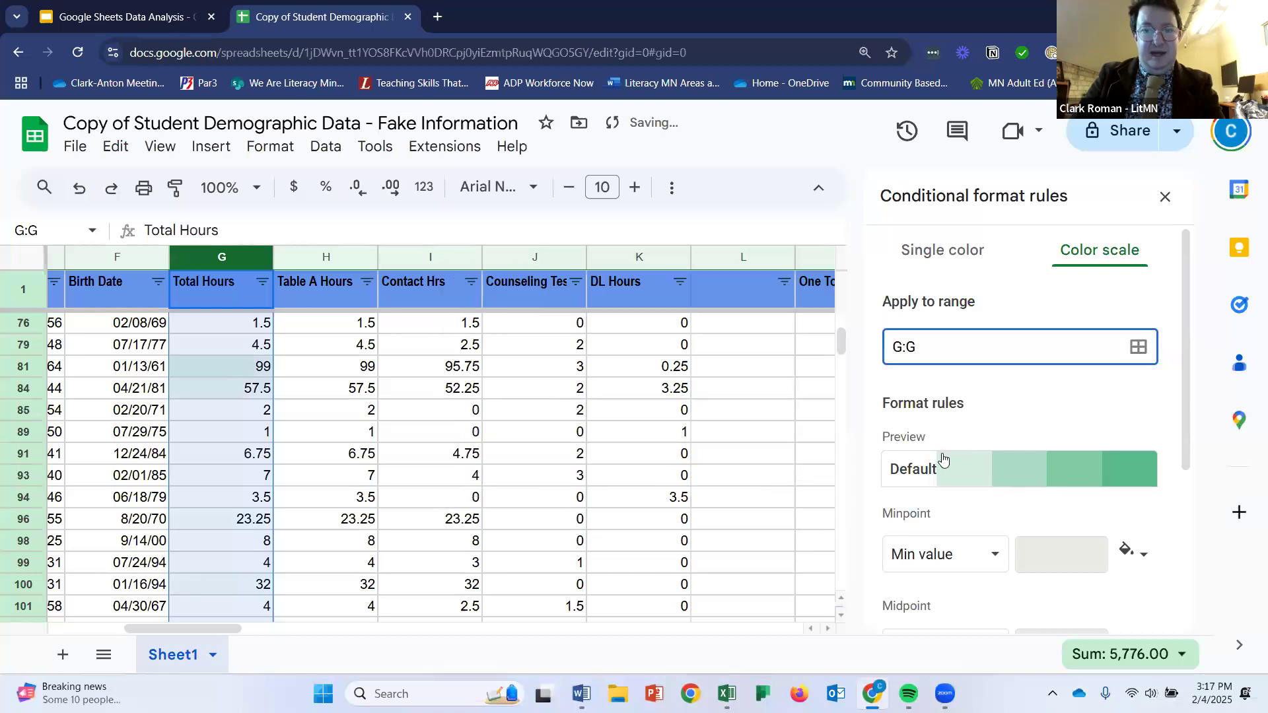
Look through the color scale's minpoint, midpoint and maxpoint settings, keep the Default green scale and save the rule.
scroll(940, 455, down, 1)
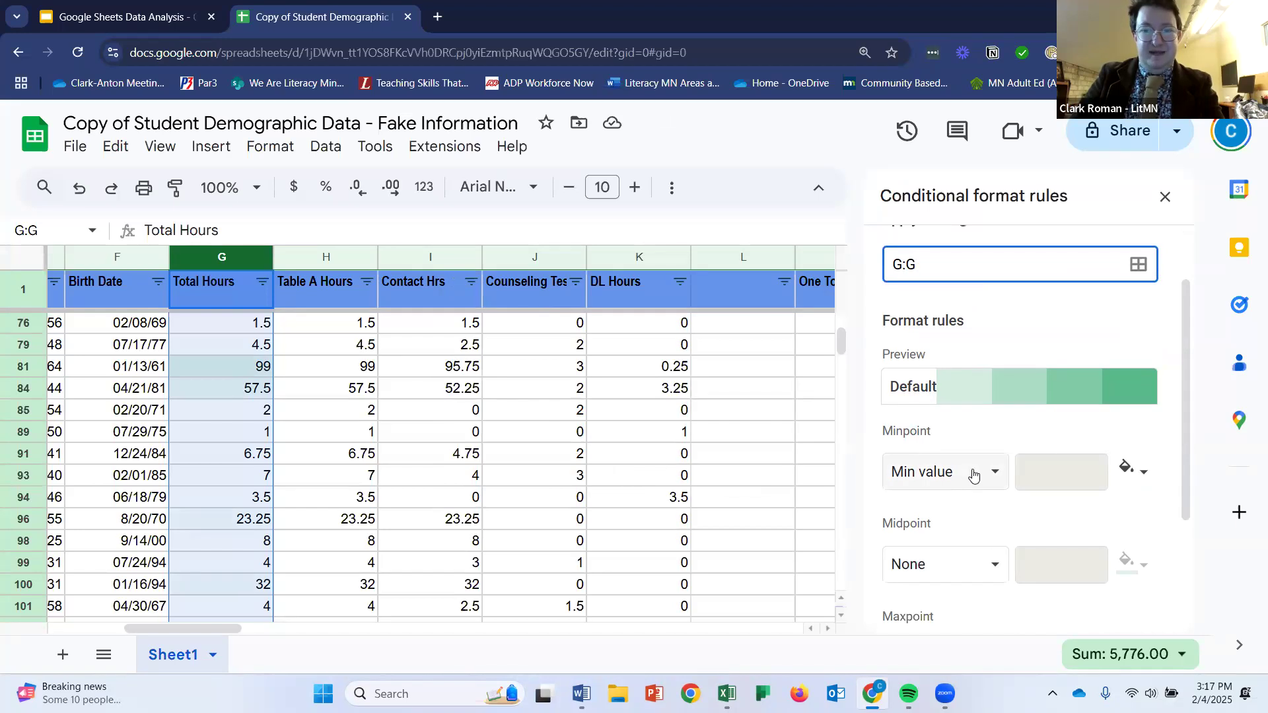
scroll(974, 470, down, 2)
scroll(984, 396, down, 2)
scroll(986, 396, up, 2)
scroll(985, 371, down, 2)
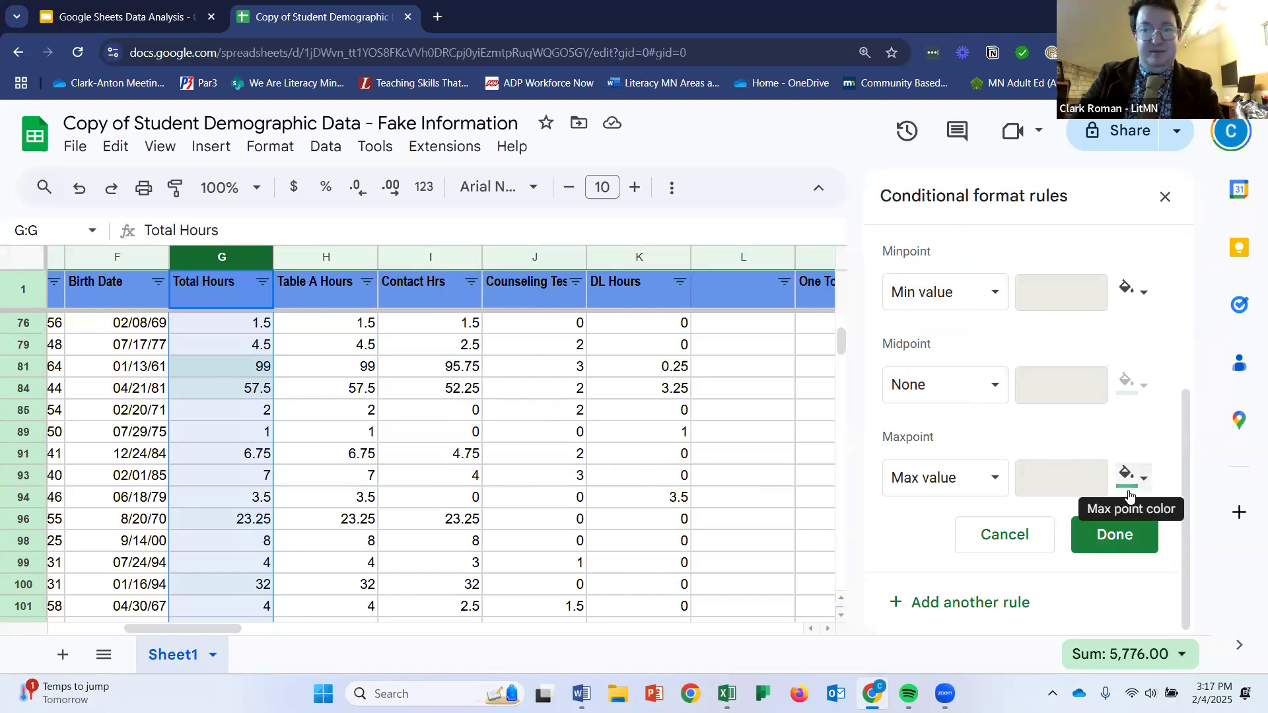
click(1113, 536)
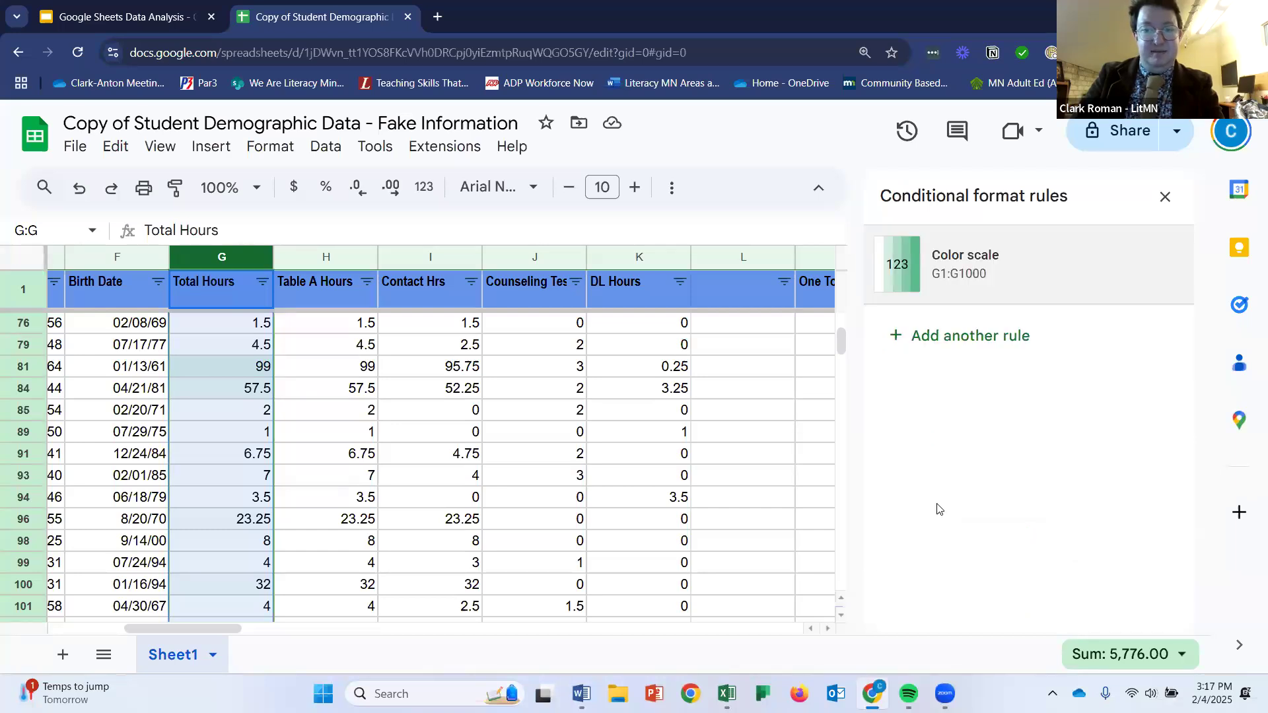
Examine how the color scale shades low and high values throughout the Total Hours column.
click(334, 332)
scroll(205, 418, down, 3)
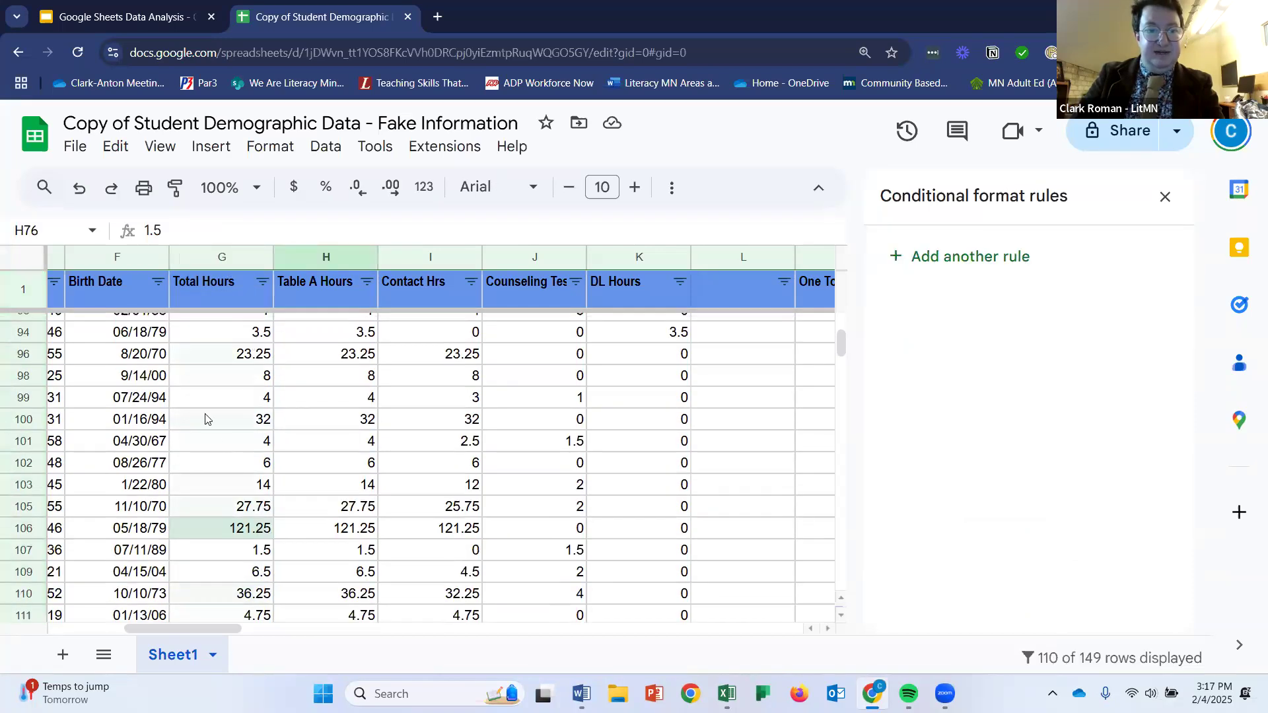
scroll(208, 416, down, 3)
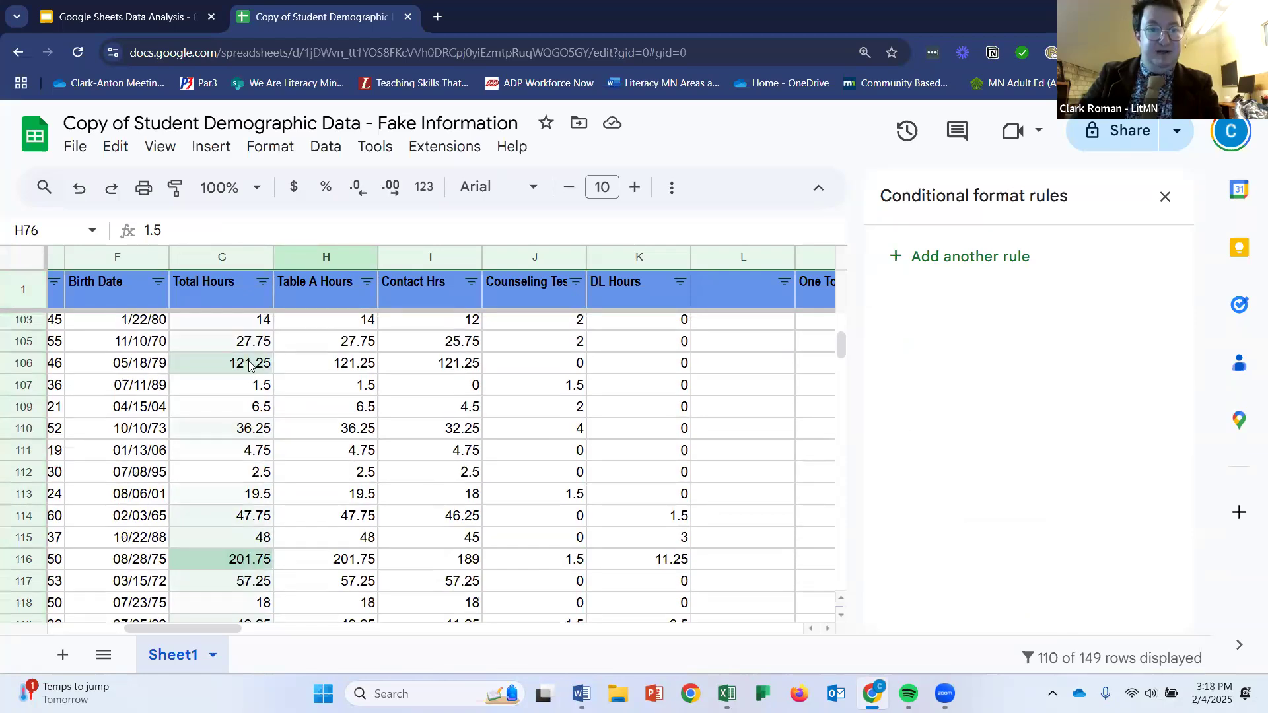
scroll(241, 455, down, 2)
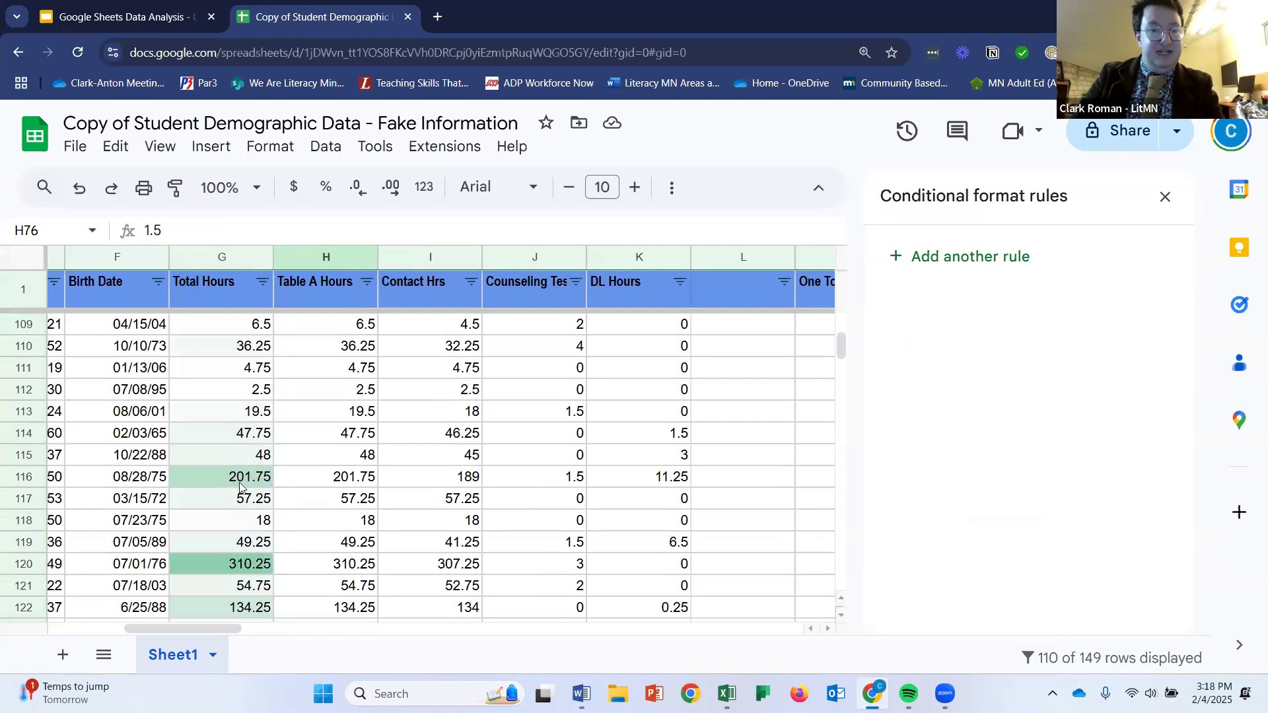
scroll(240, 487, down, 1)
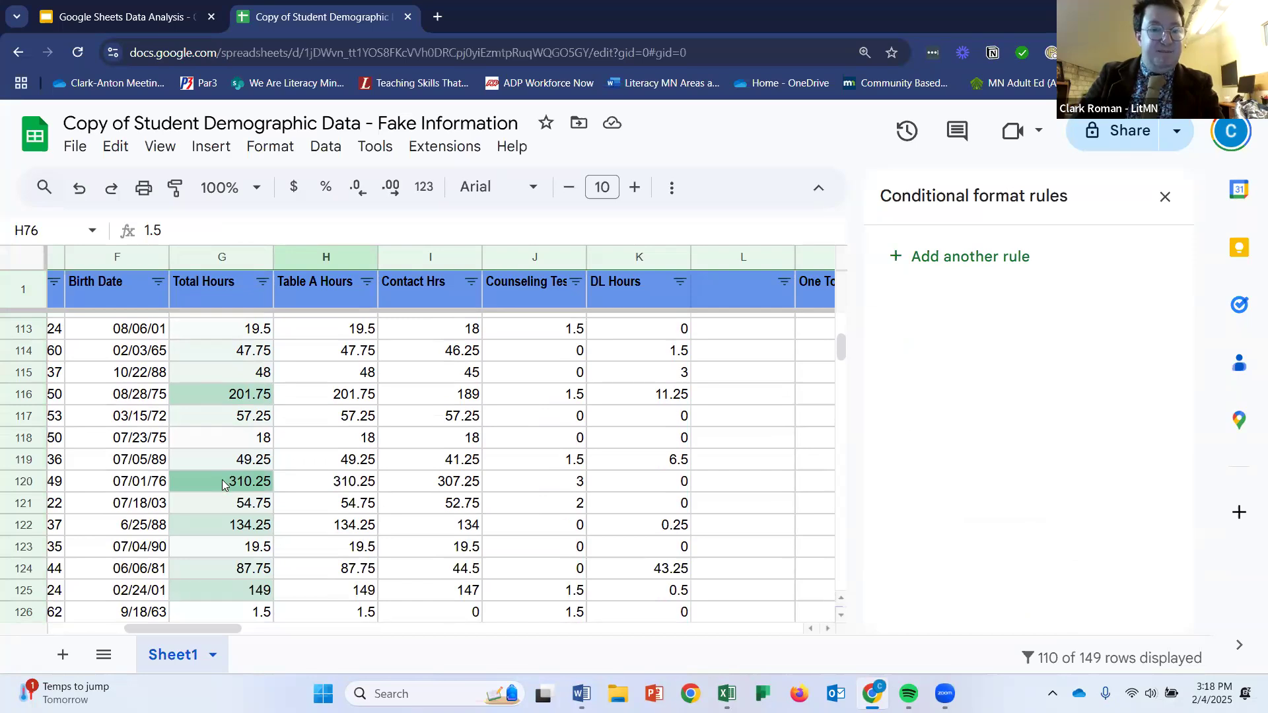
scroll(223, 485, down, 6)
scroll(225, 480, up, 2)
scroll(224, 480, up, 2)
scroll(223, 480, up, 8)
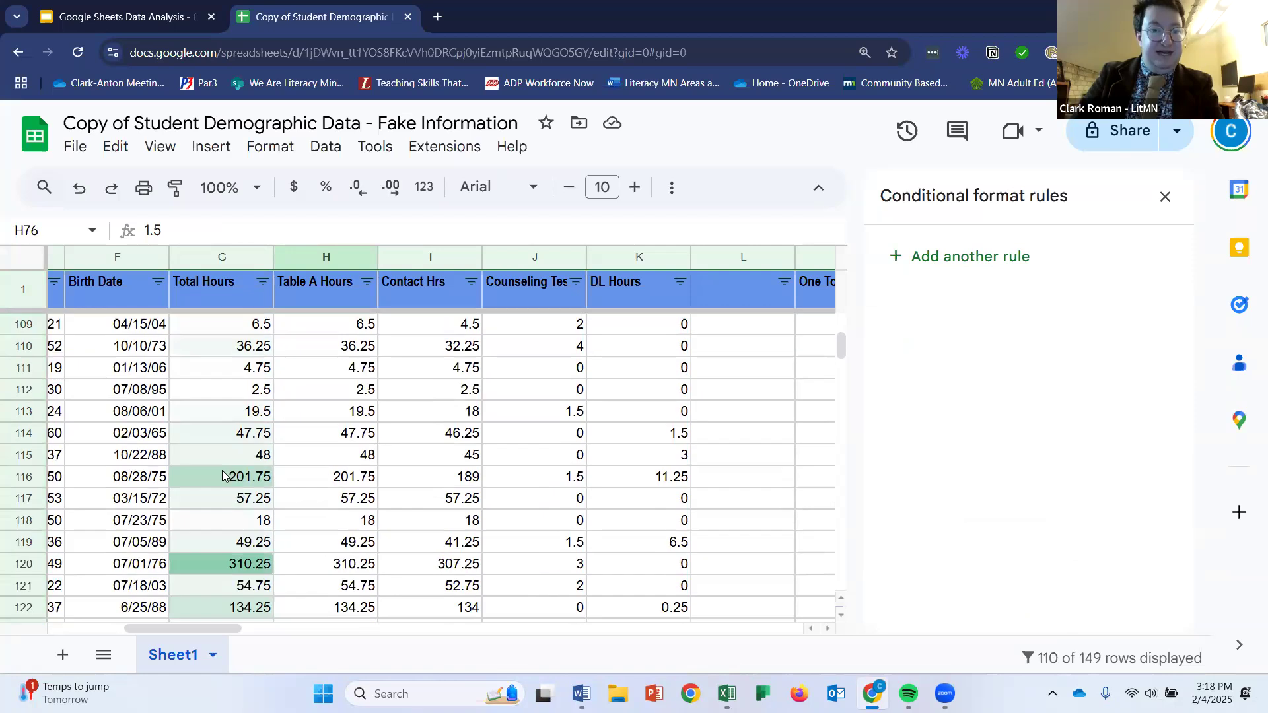
scroll(225, 462, up, 6)
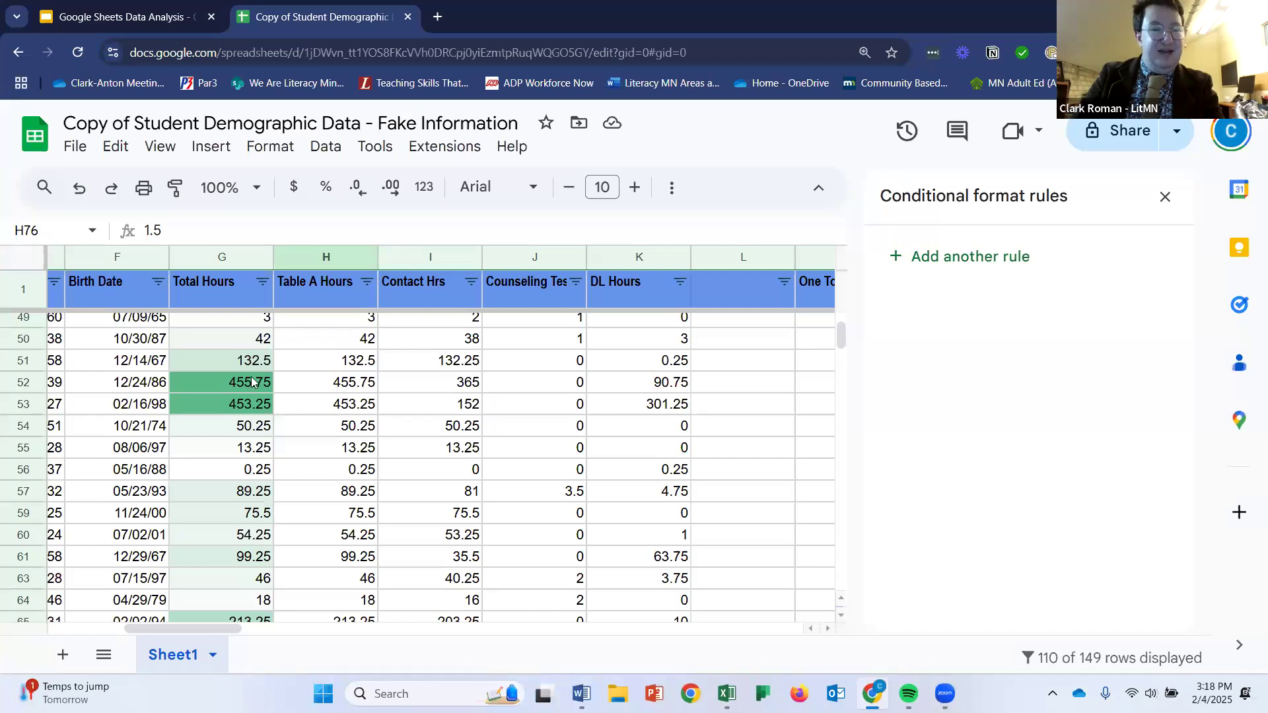
scroll(230, 396, up, 4)
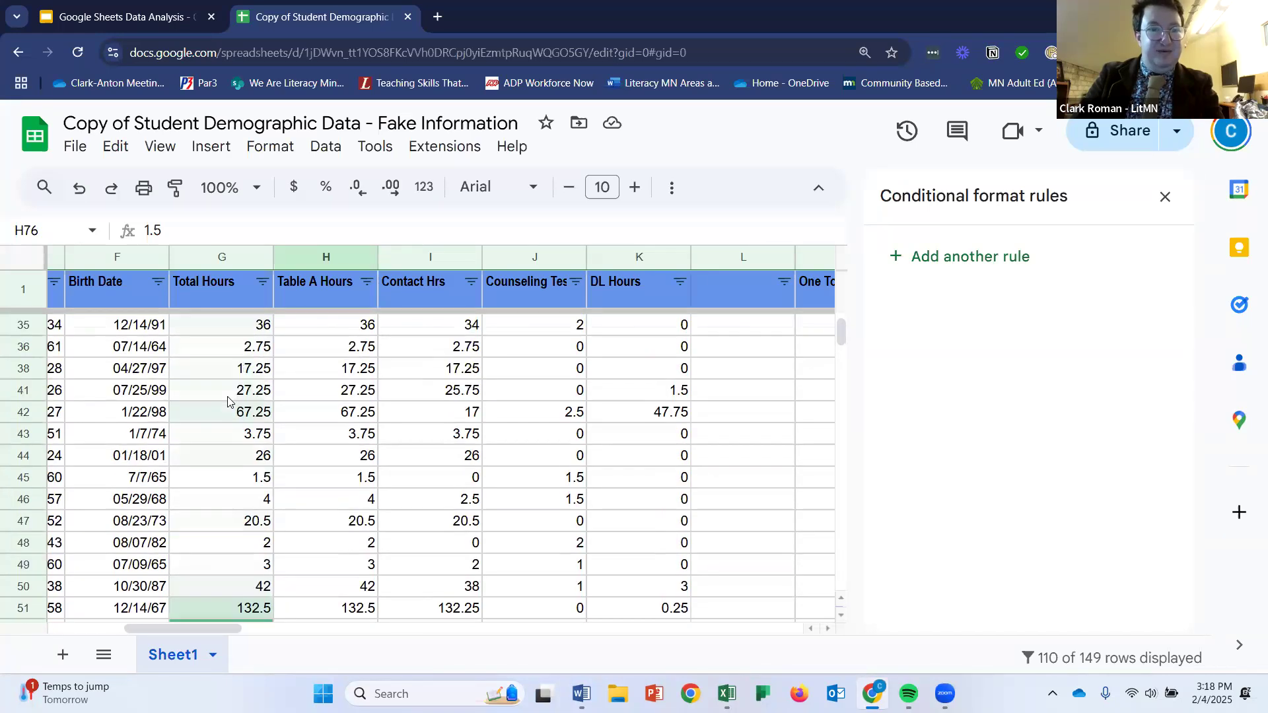
scroll(230, 397, up, 5)
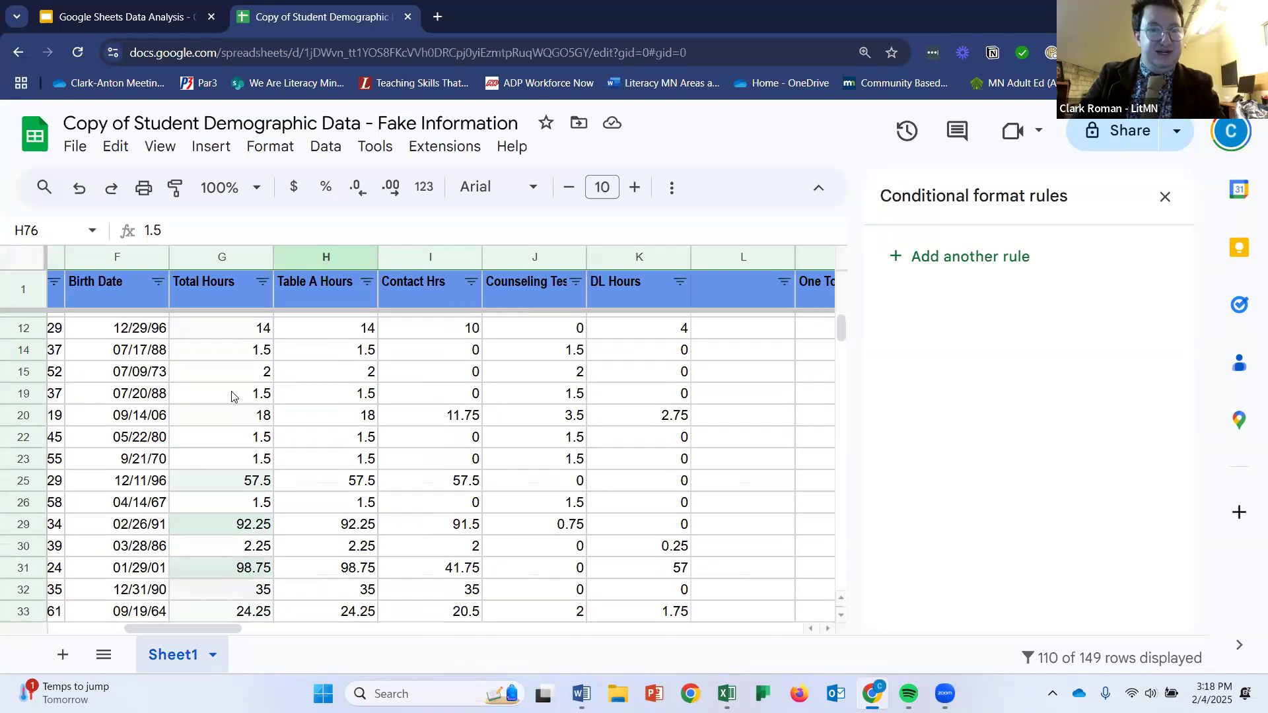
scroll(237, 383, up, 2)
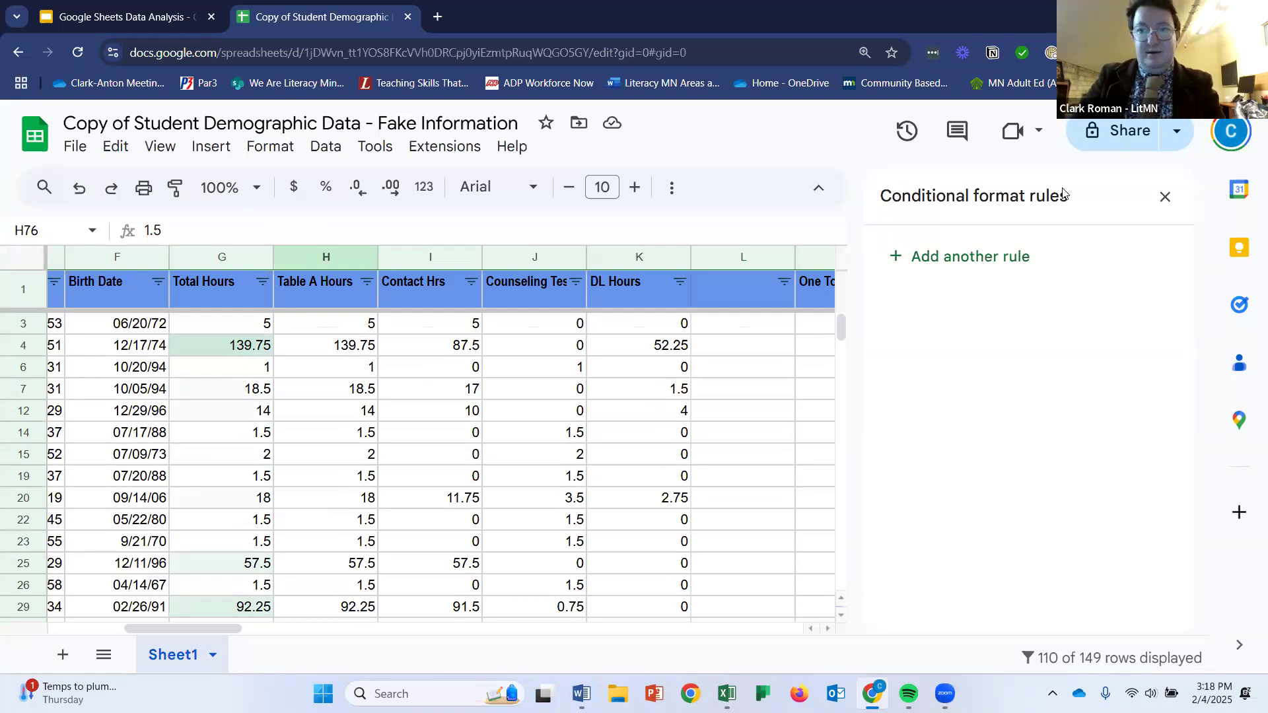
Close the conditional format rules and clear the formatting of cell H76 and of the entire Total Hours column.
click(1164, 197)
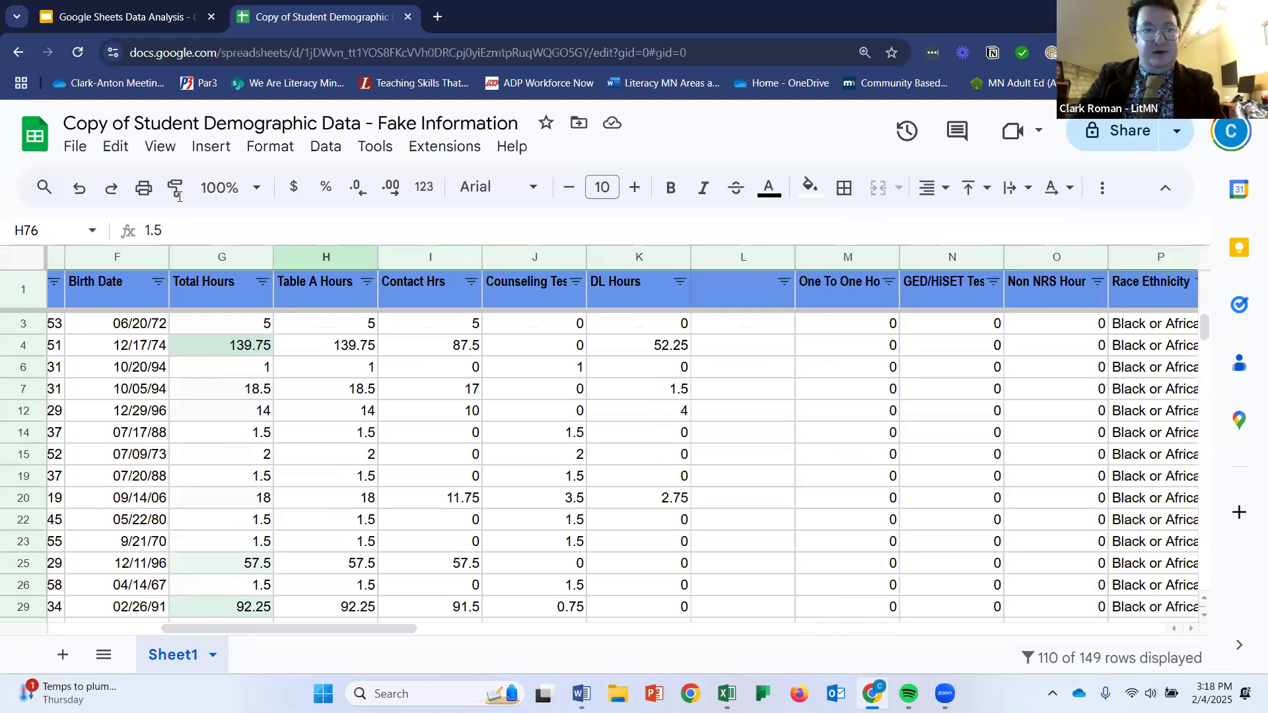
click(211, 149)
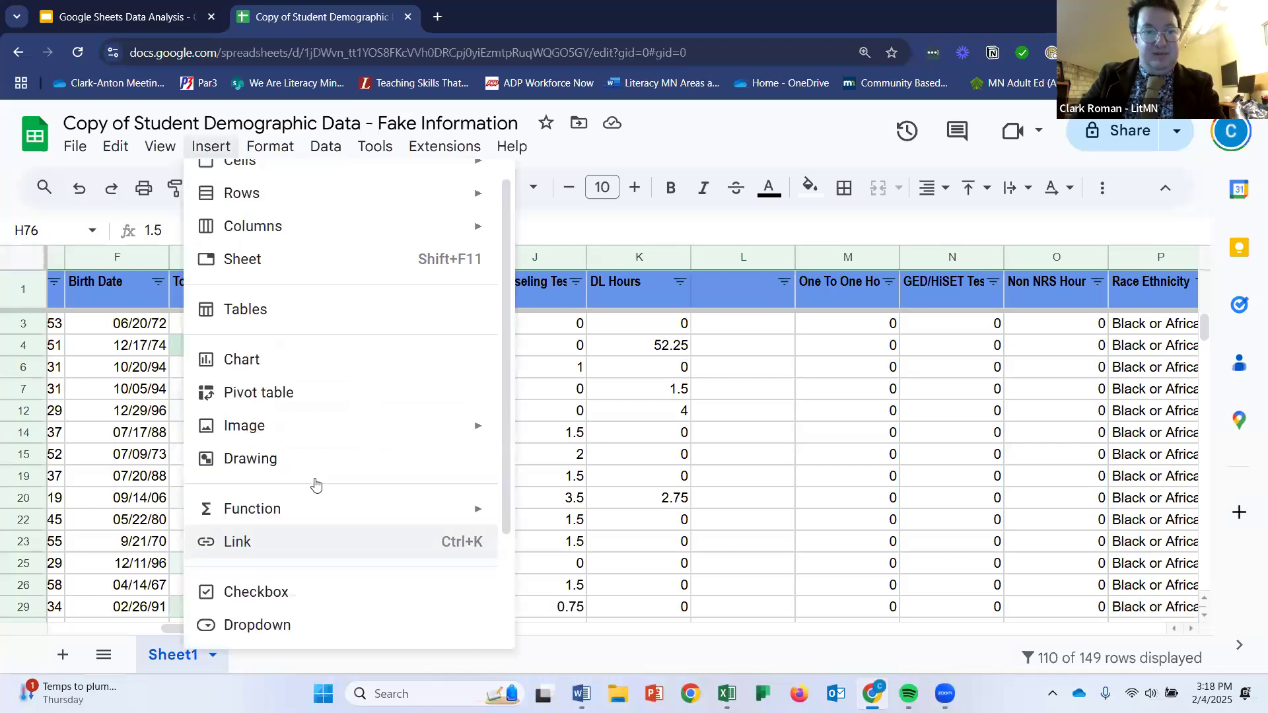
click(272, 148)
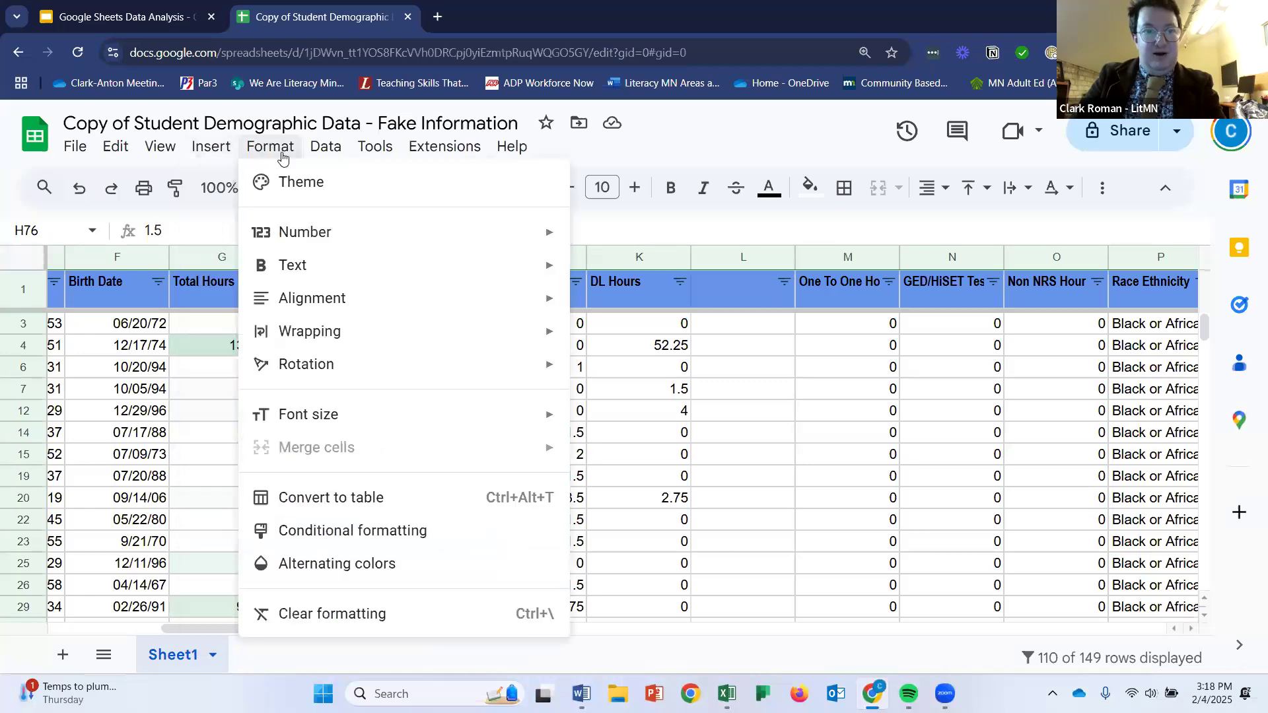
click(340, 613)
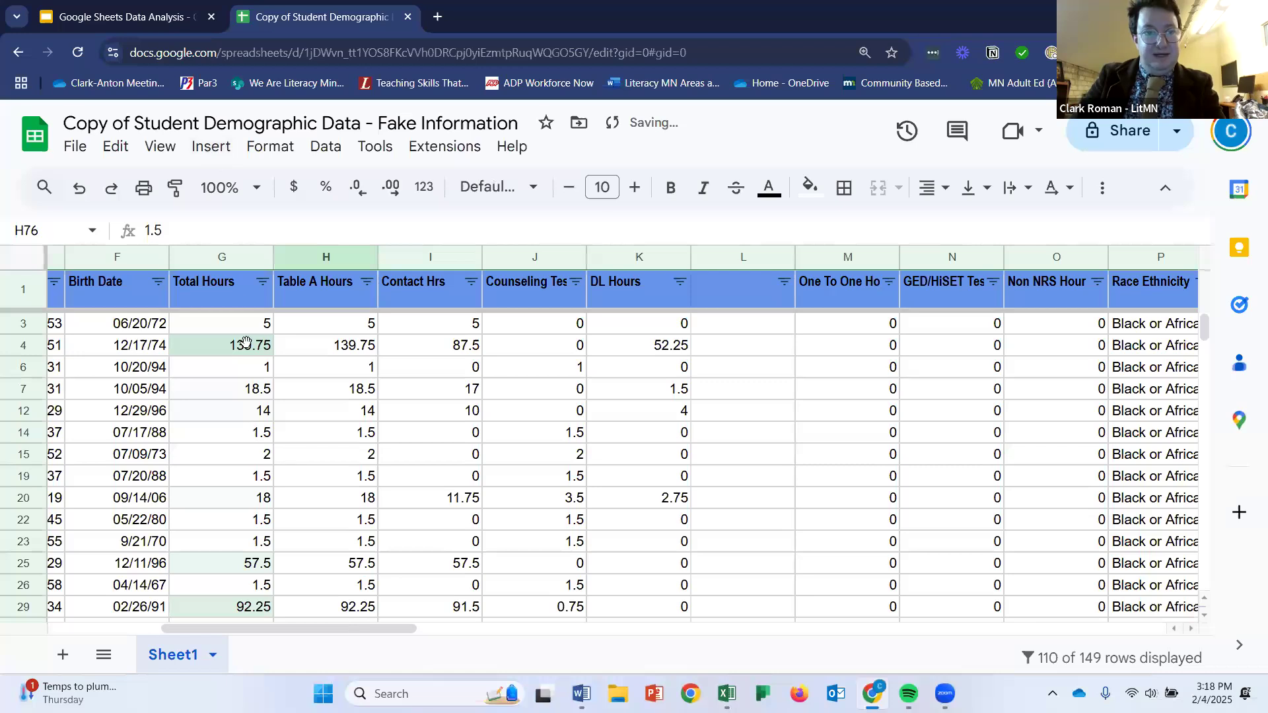
click(238, 259)
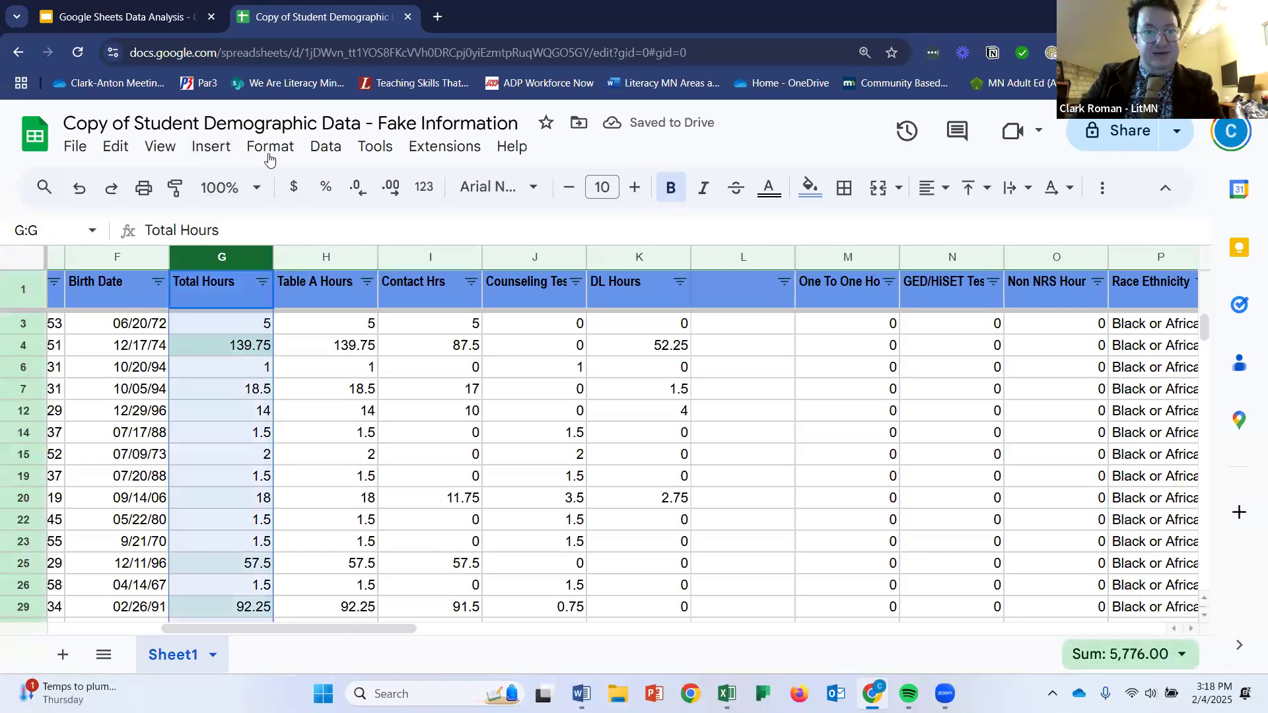
click(270, 147)
click(385, 616)
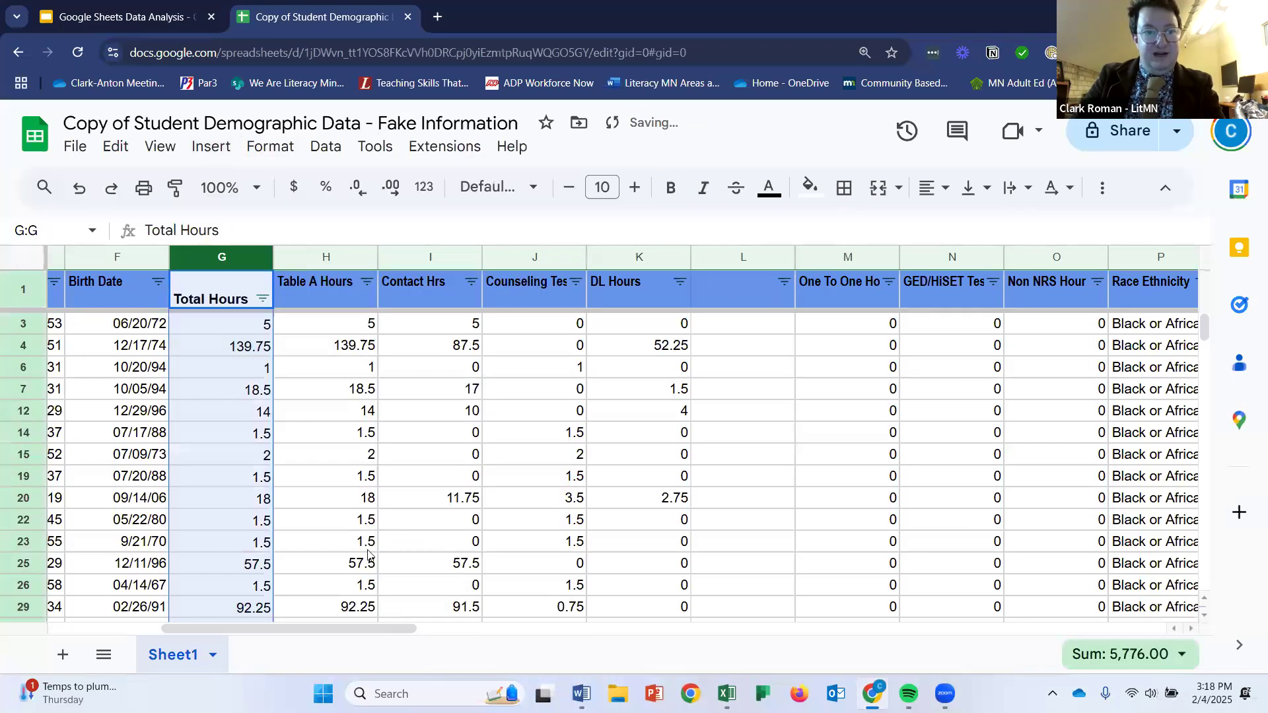
Switch to the Google Sheets Data Analysis presentation, present it full screen and advance from Conditional Formatting to the Functions slide.
click(142, 16)
click(955, 139)
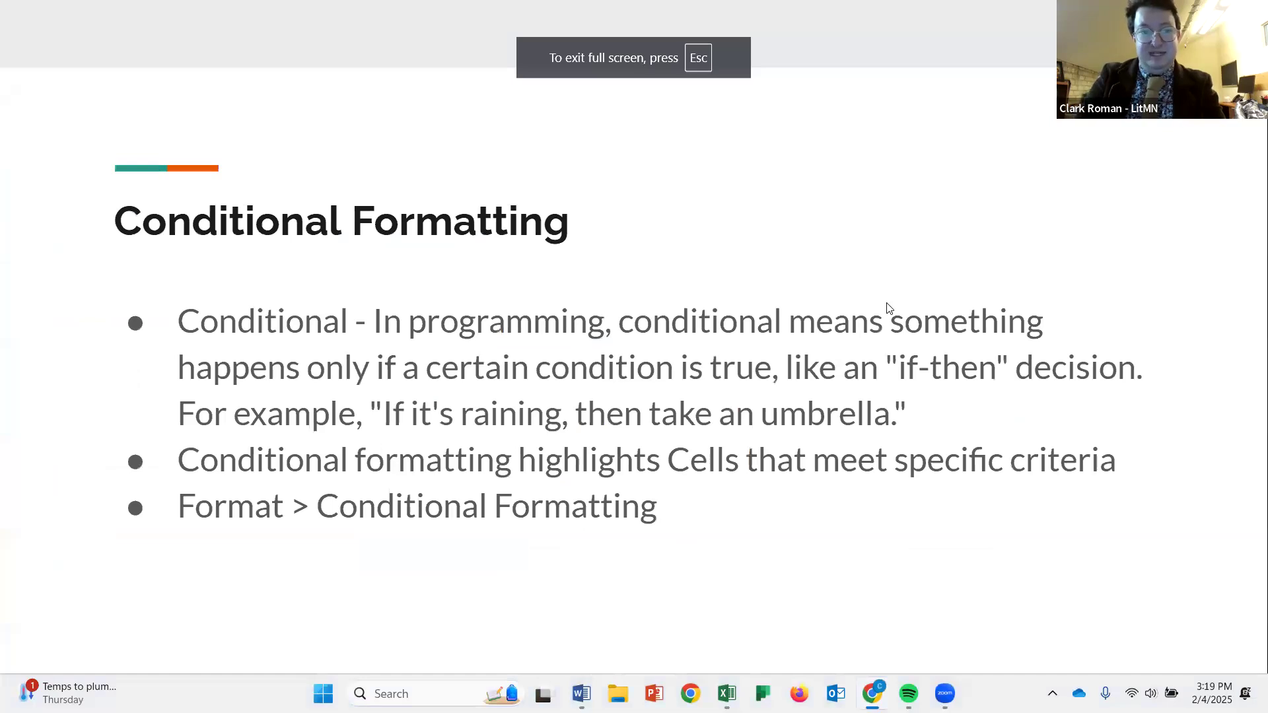
key(Right)
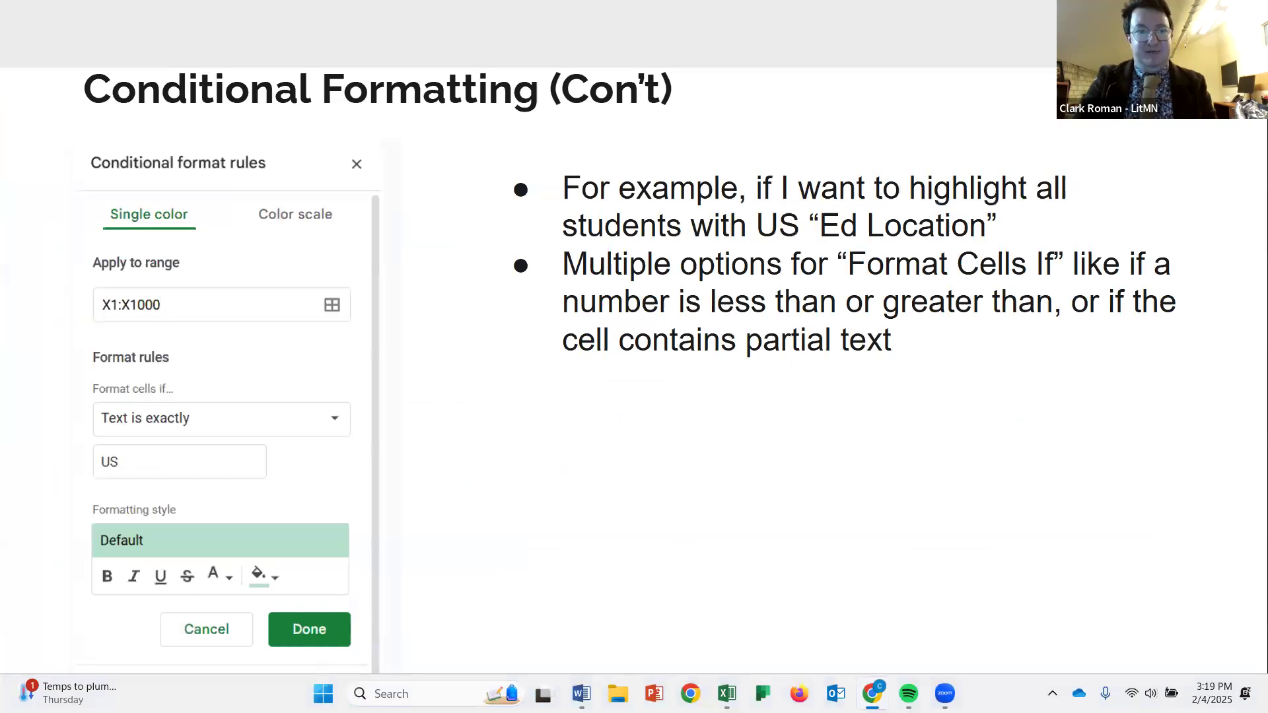
key(Right)
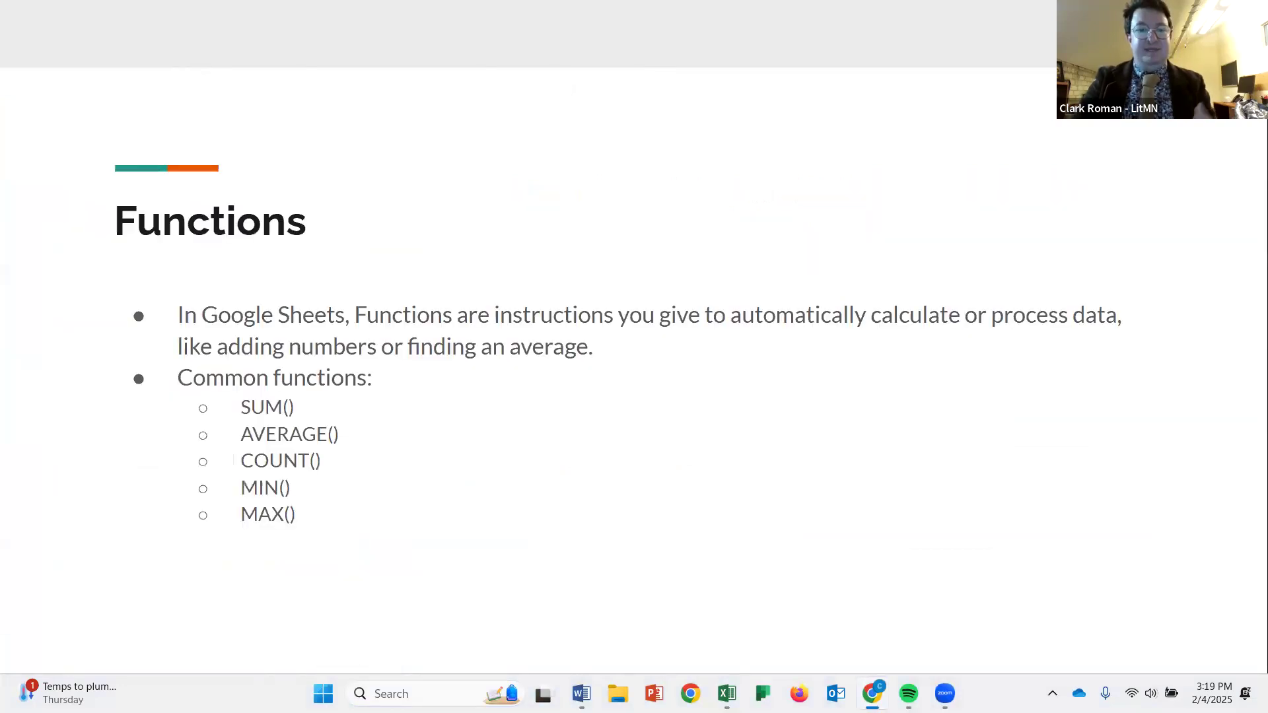
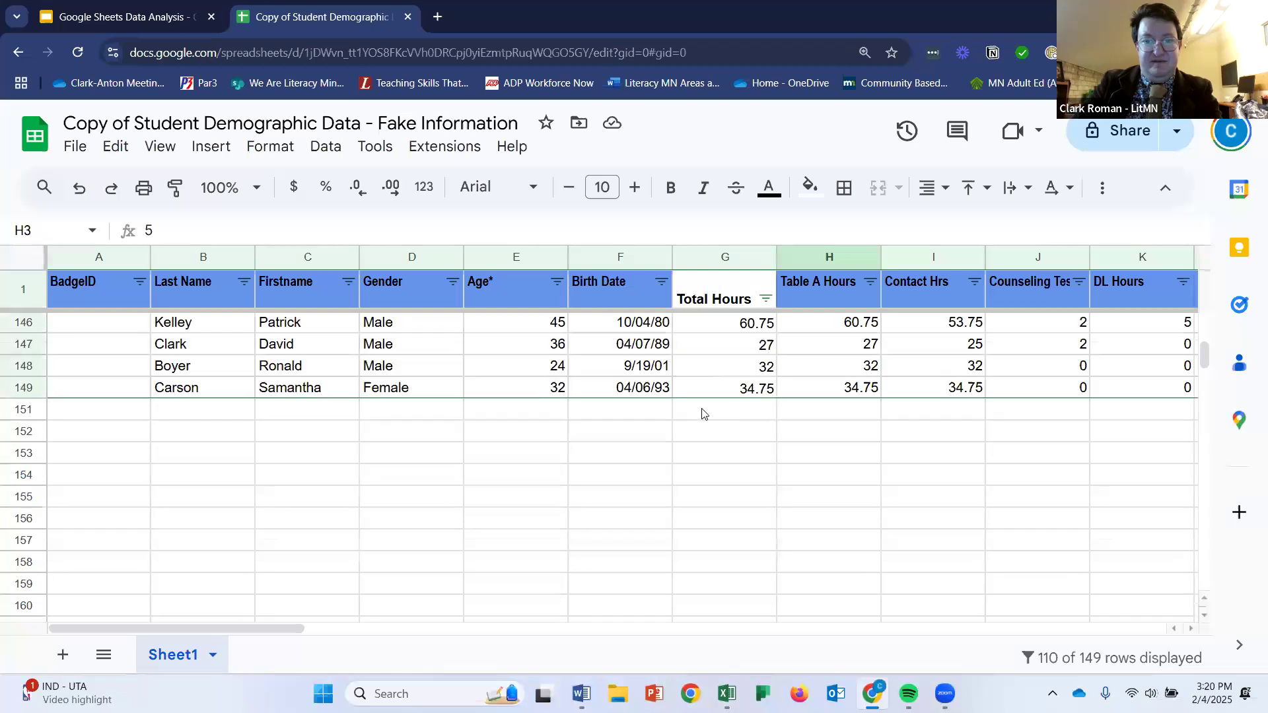
Add up the Total Hours column in cell G151 with the formula =sum(G2:G150) and select the result.
scroll(703, 492, up, 2)
click(703, 493)
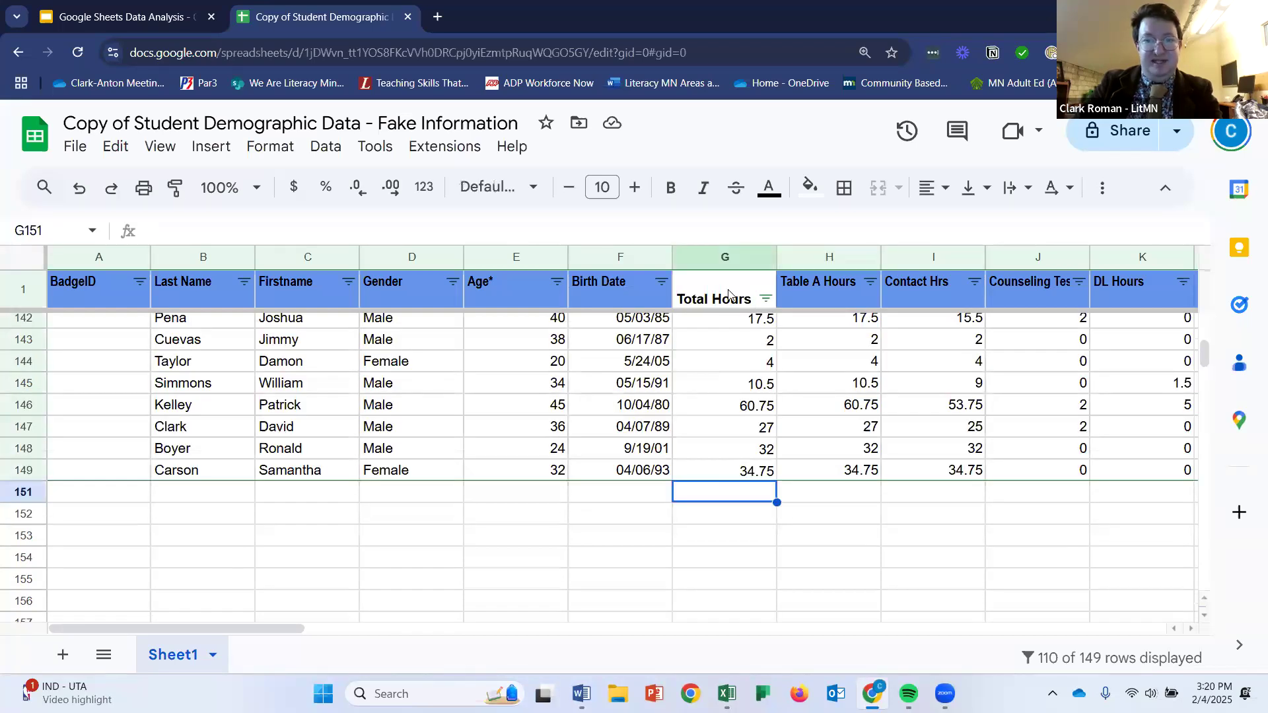
scroll(741, 360, up, 3)
scroll(739, 356, down, 3)
scroll(729, 364, up, 2)
scroll(730, 365, down, 2)
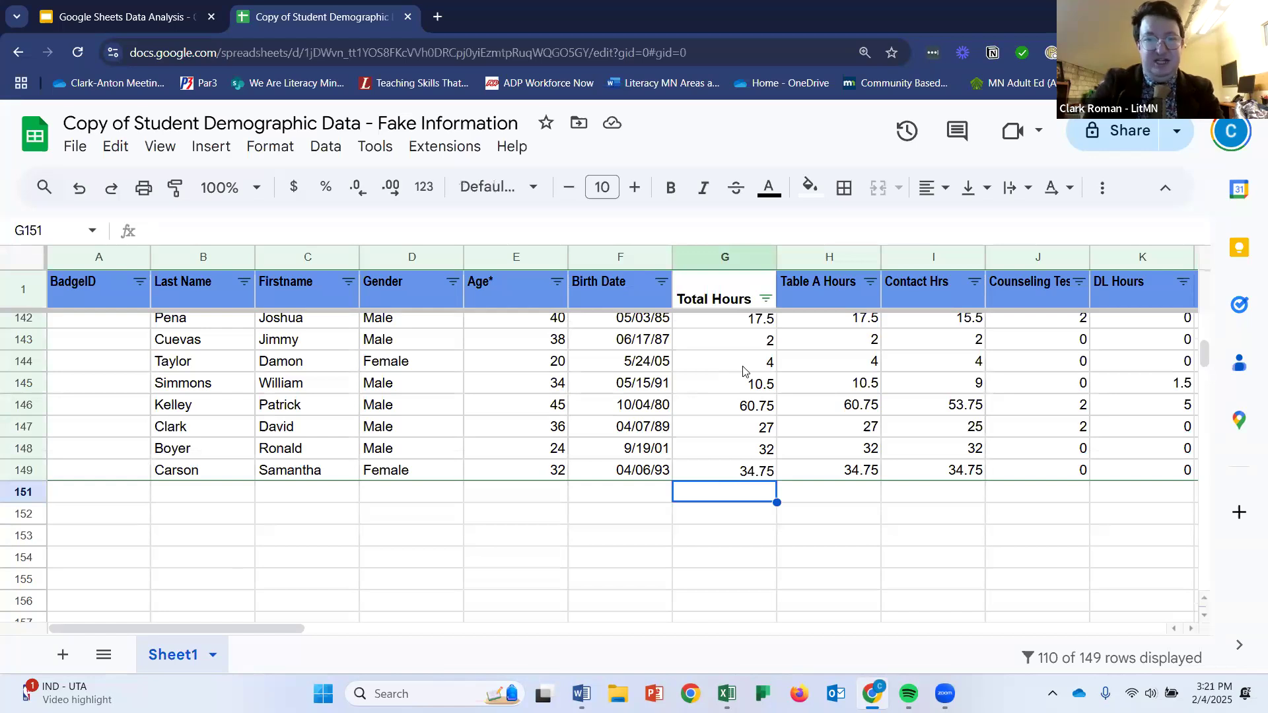
text(=)
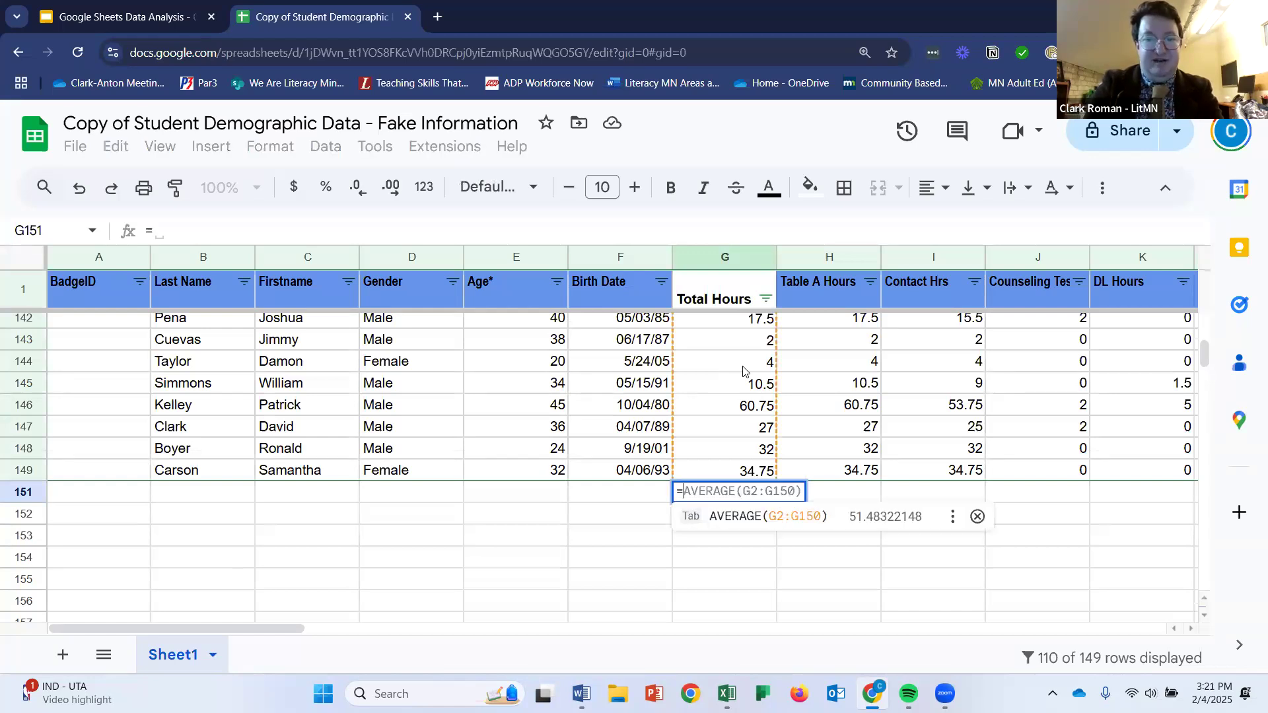
text(s)
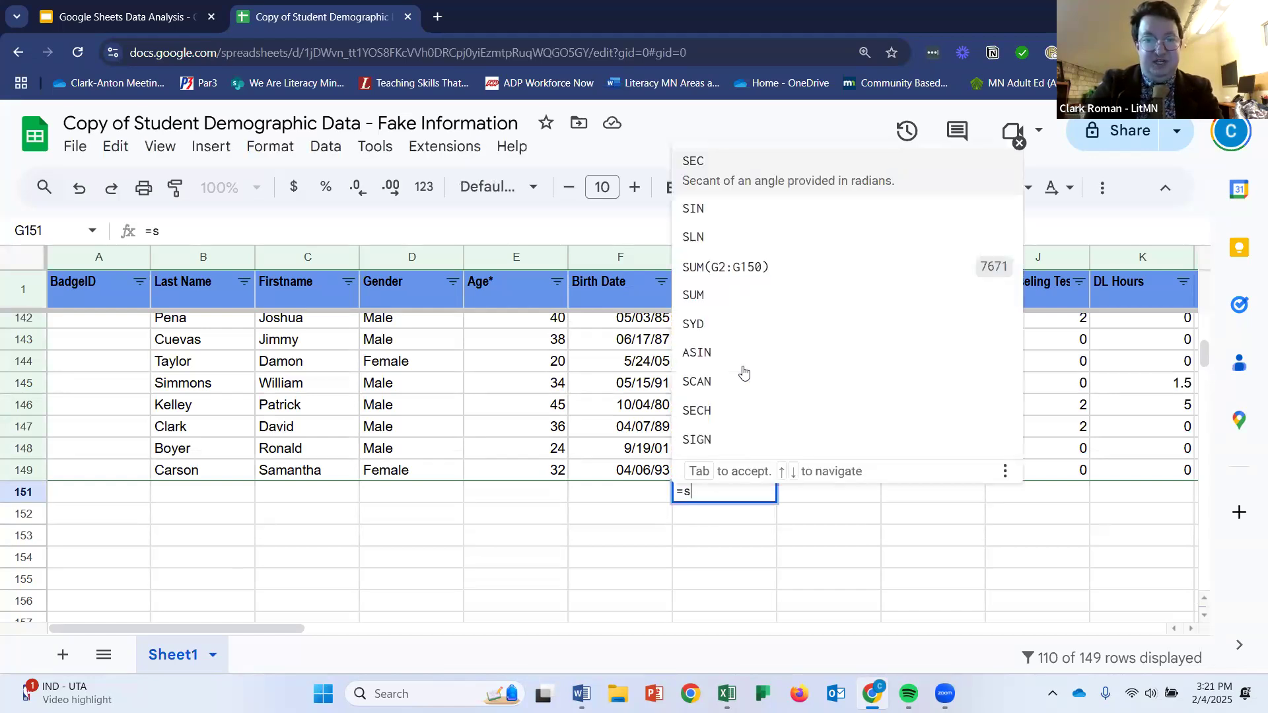
text(um()
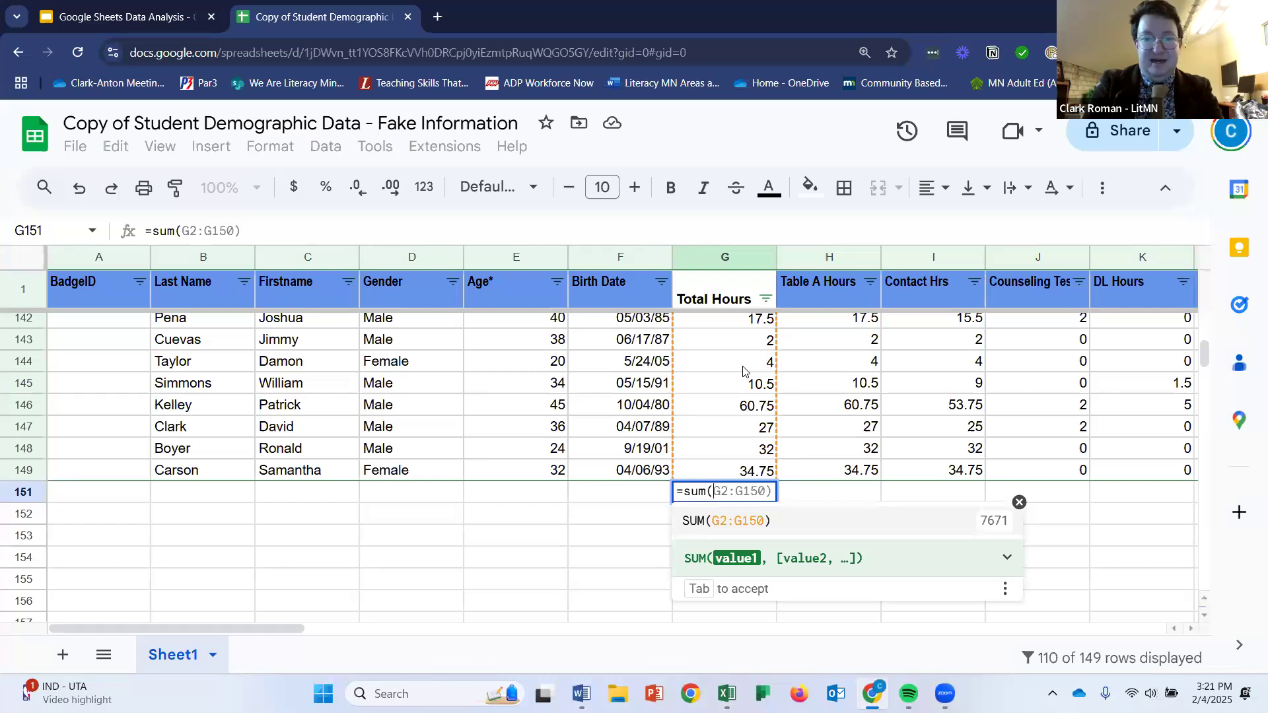
text(F)
key(BackSpace)
text(G)
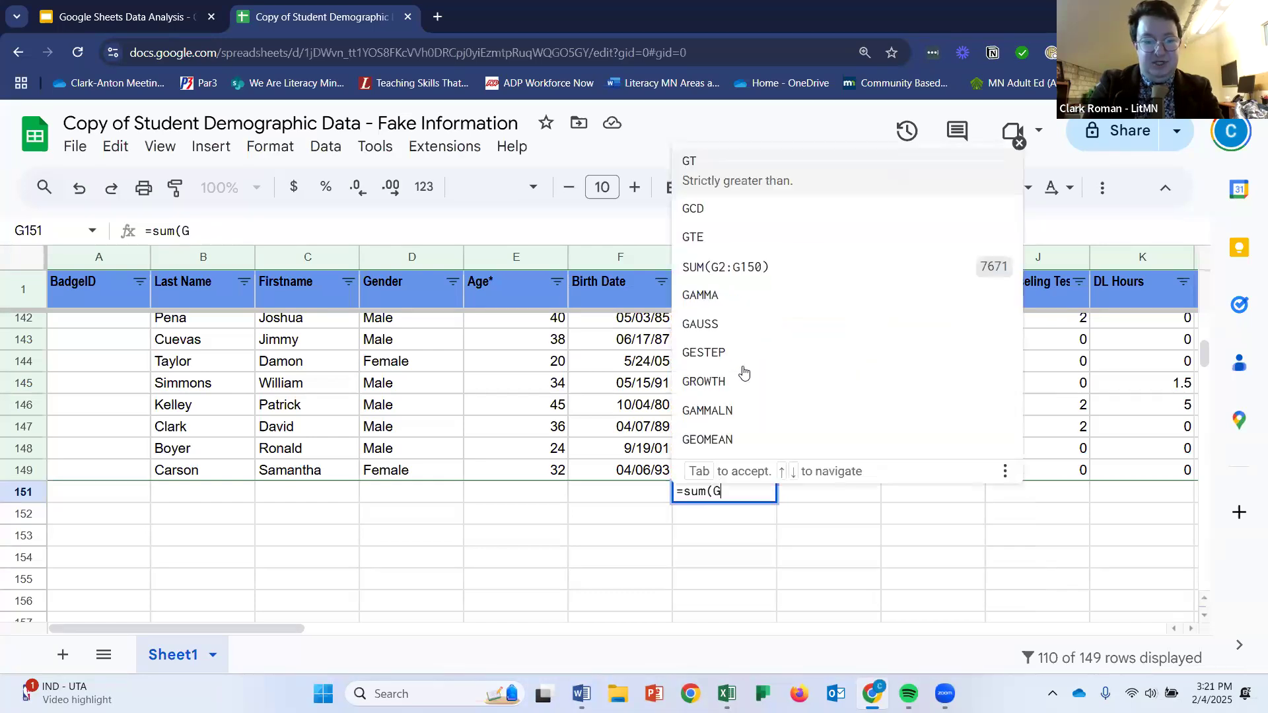
text(2:)
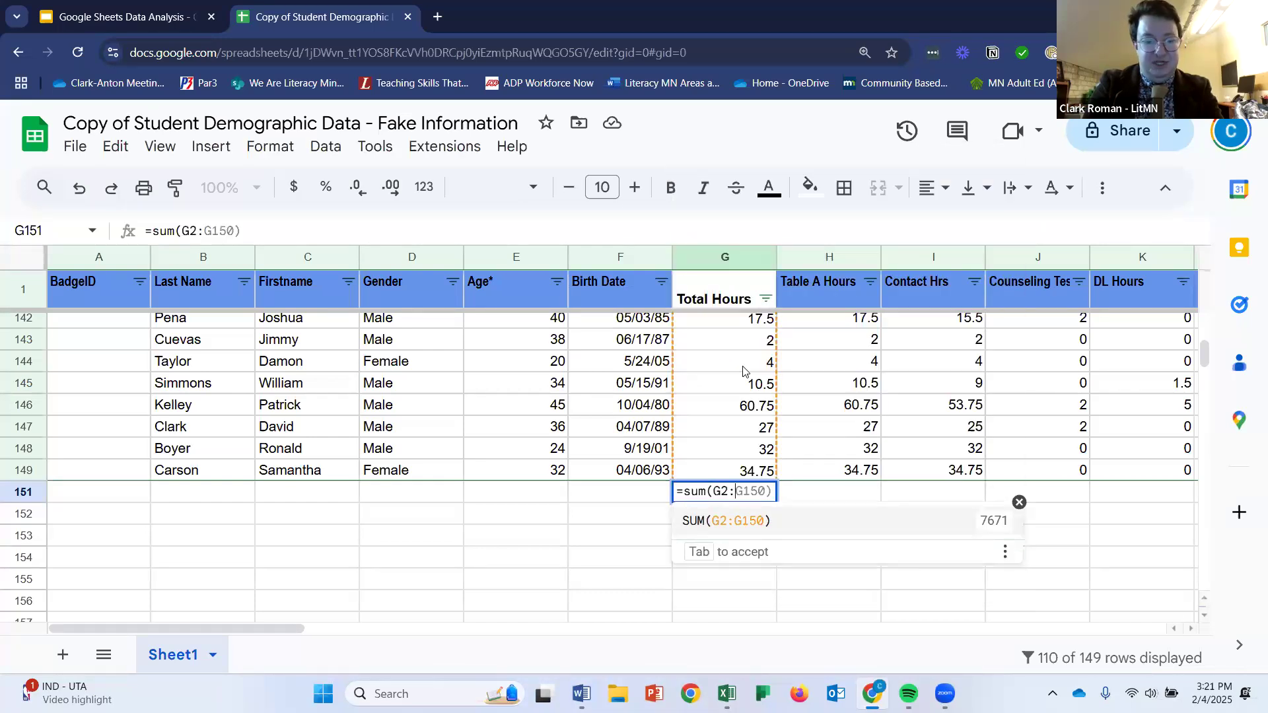
text(G150)
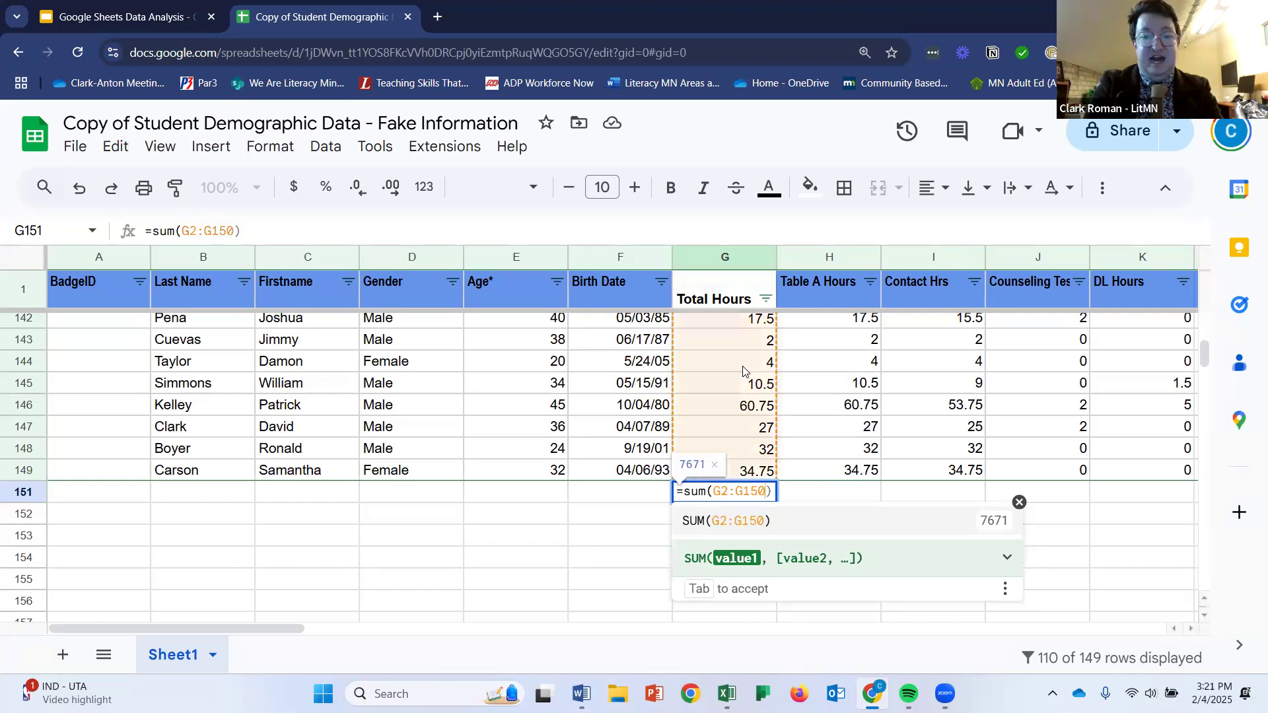
text())
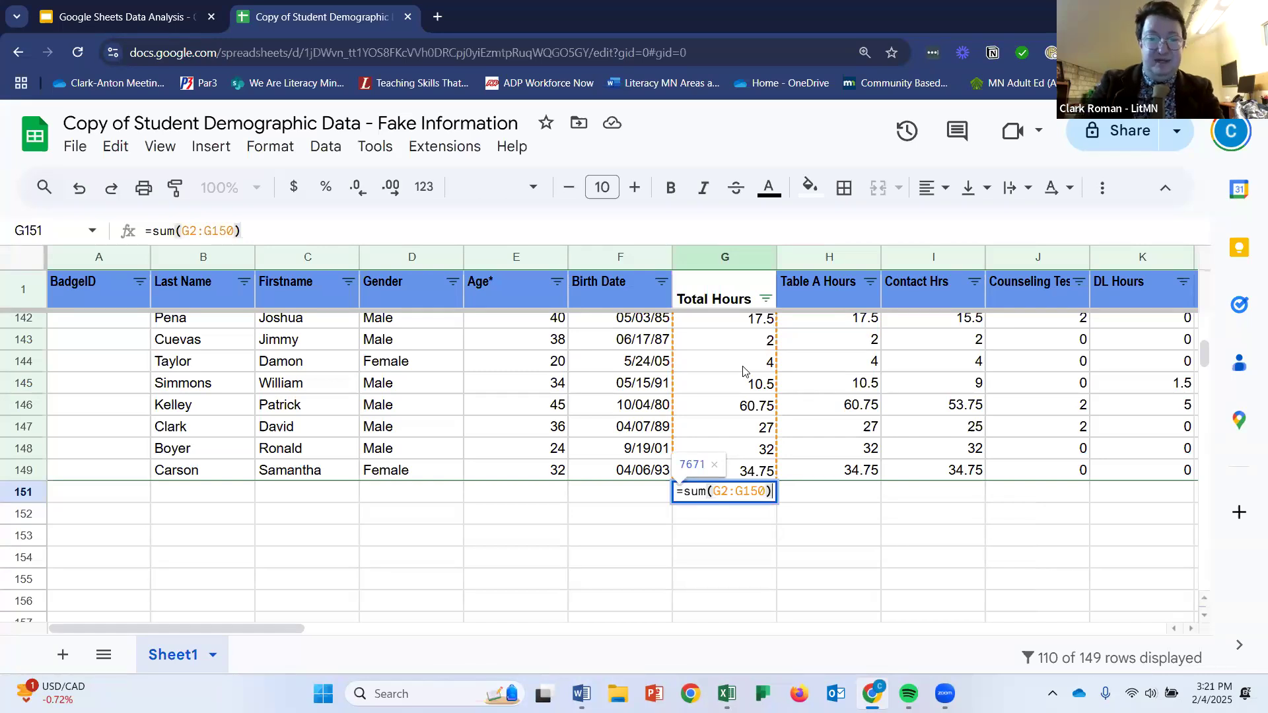
key(Return)
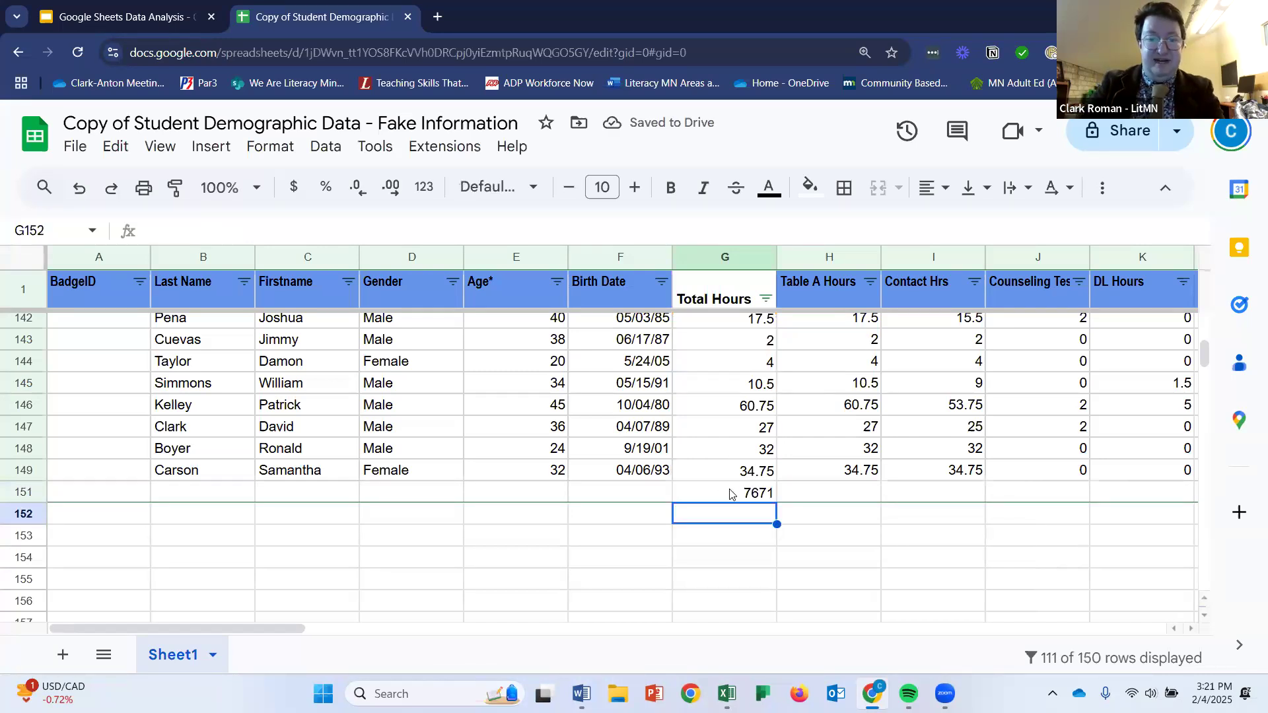
click(731, 494)
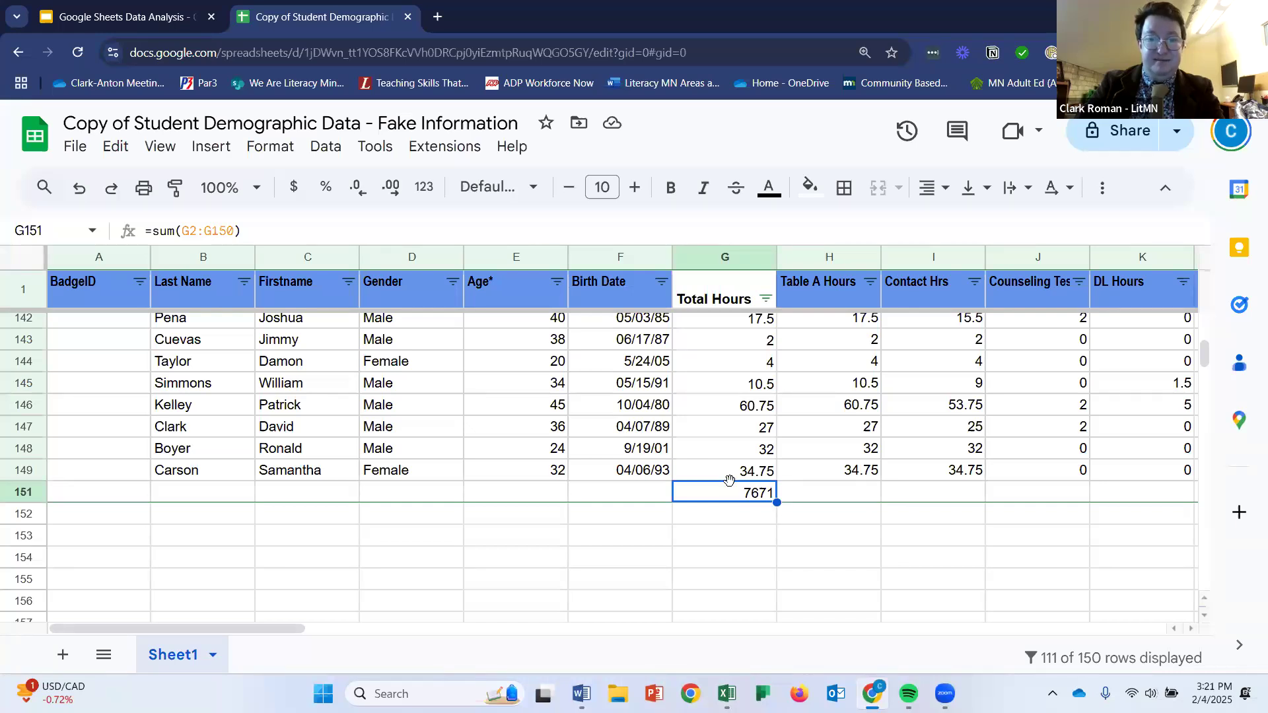
Add up the DL Hours column in cell K151 with the formula =SUM(K2:K150).
scroll(713, 444, up, 5)
scroll(712, 444, down, 5)
drag(272, 631, 350, 639)
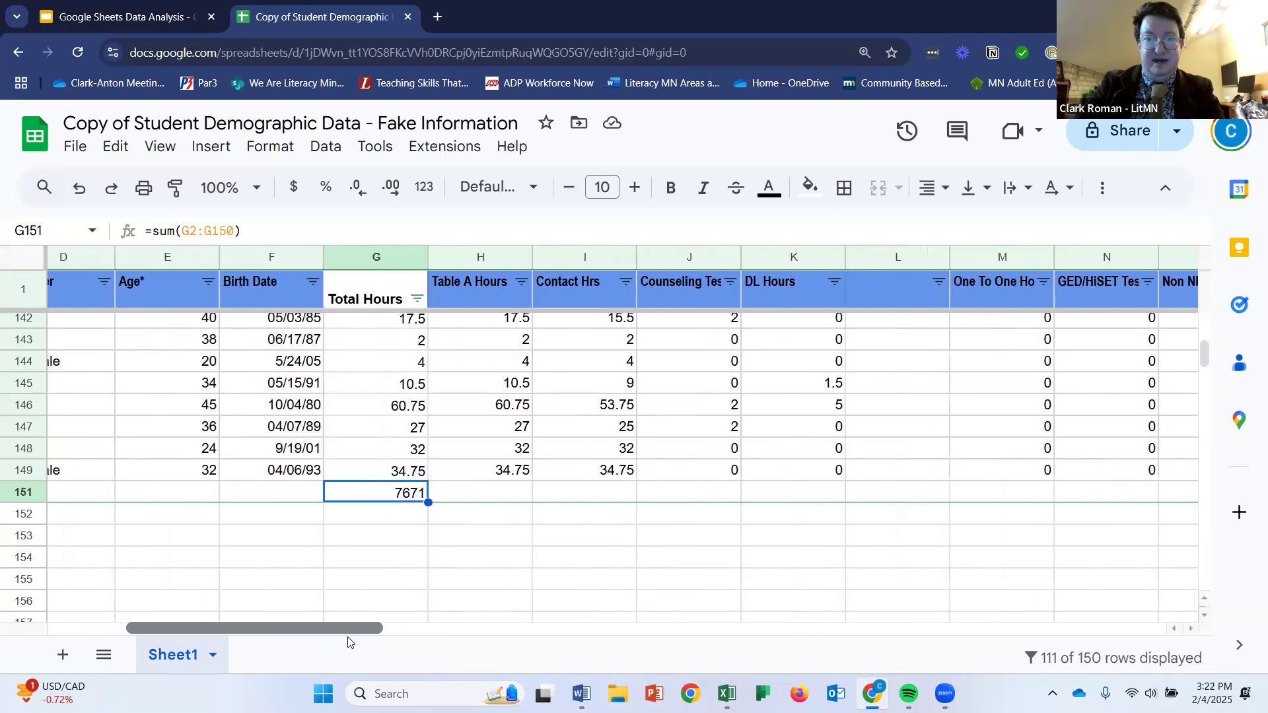
click(753, 500)
text(=)
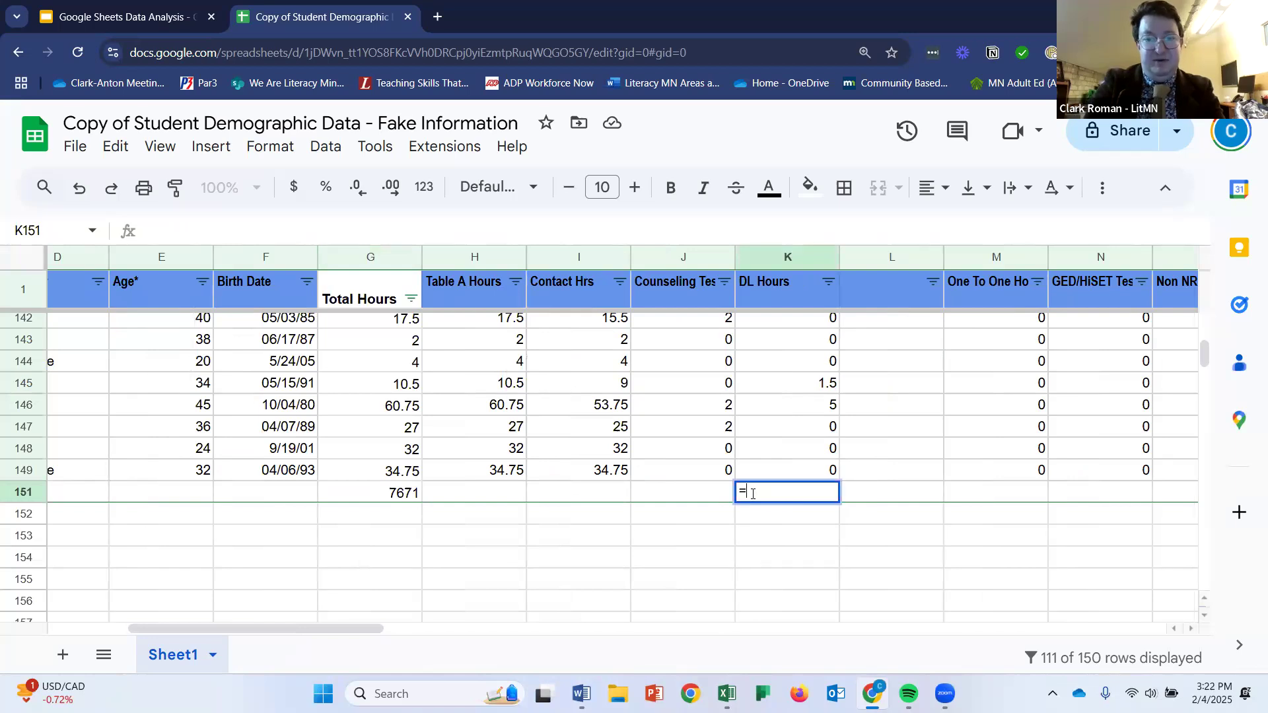
text(SUm()
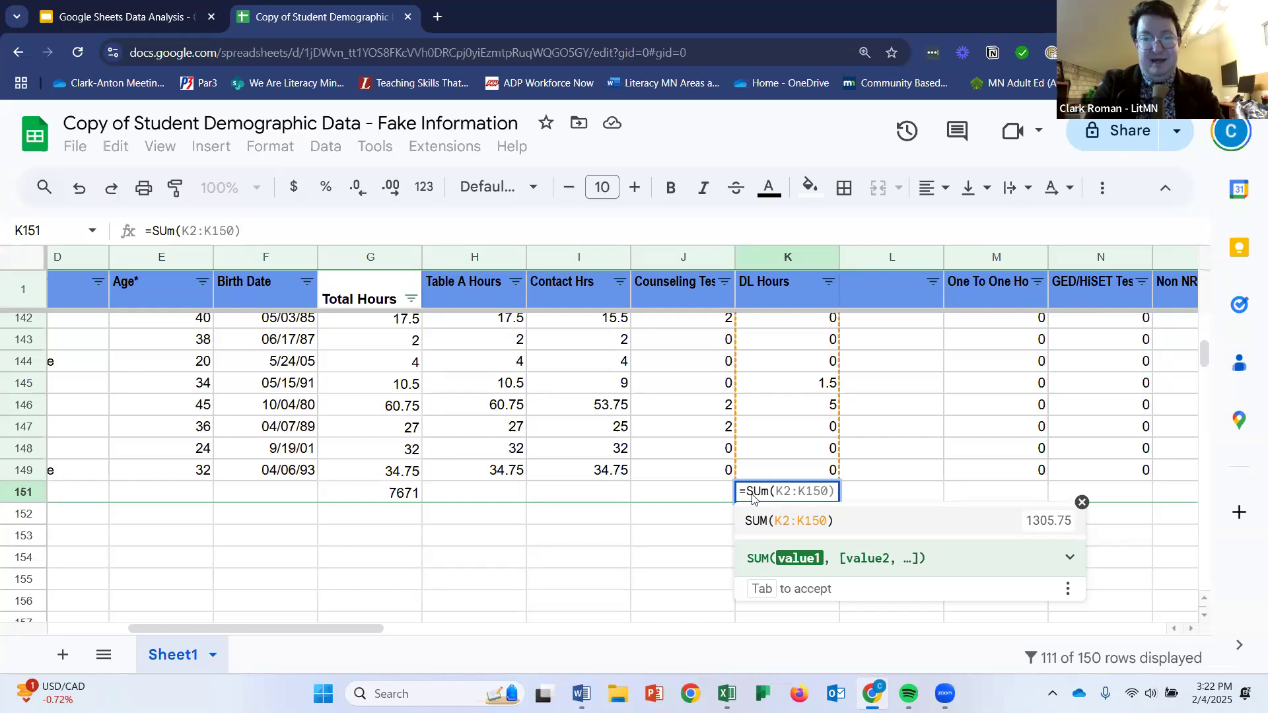
key(Return)
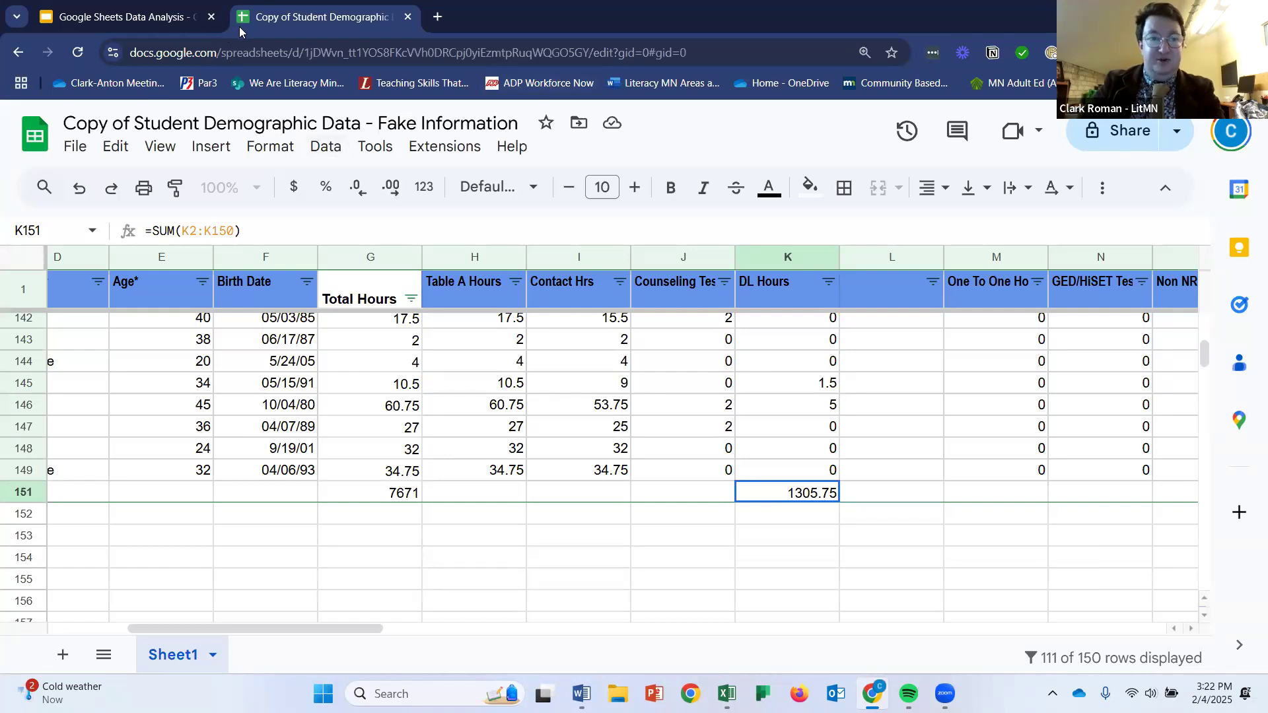
click(377, 511)
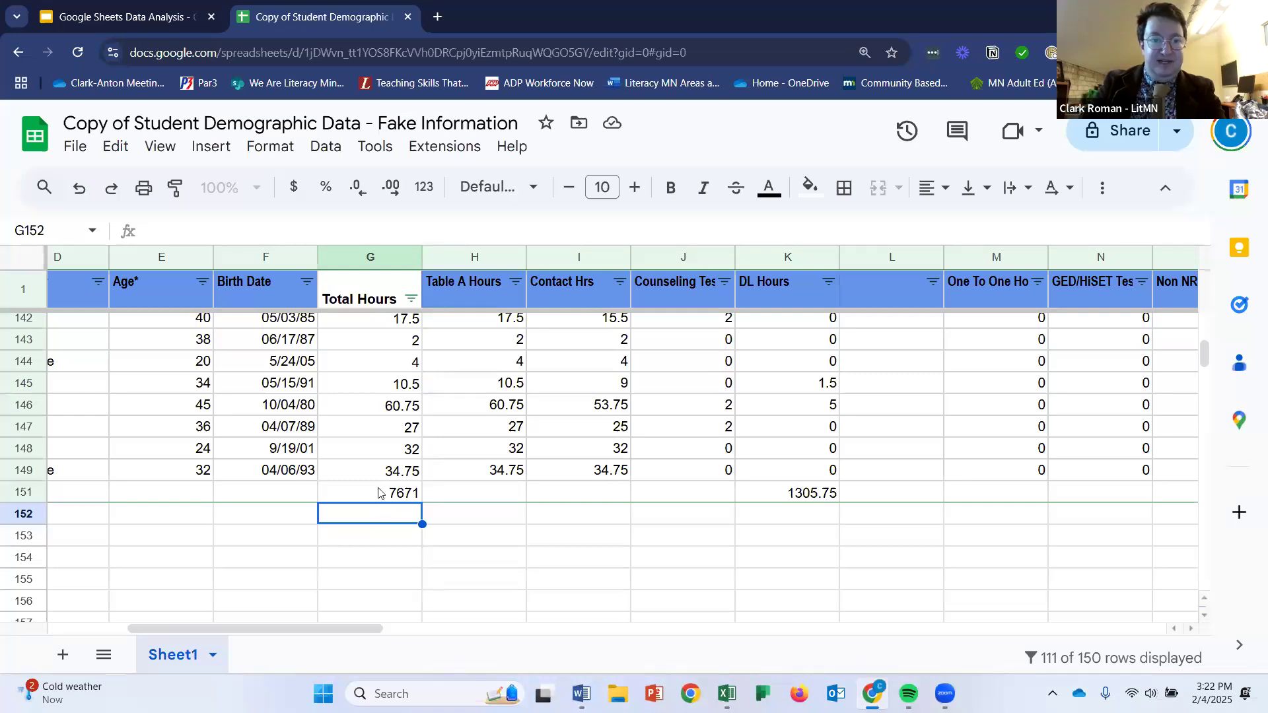
click(386, 489)
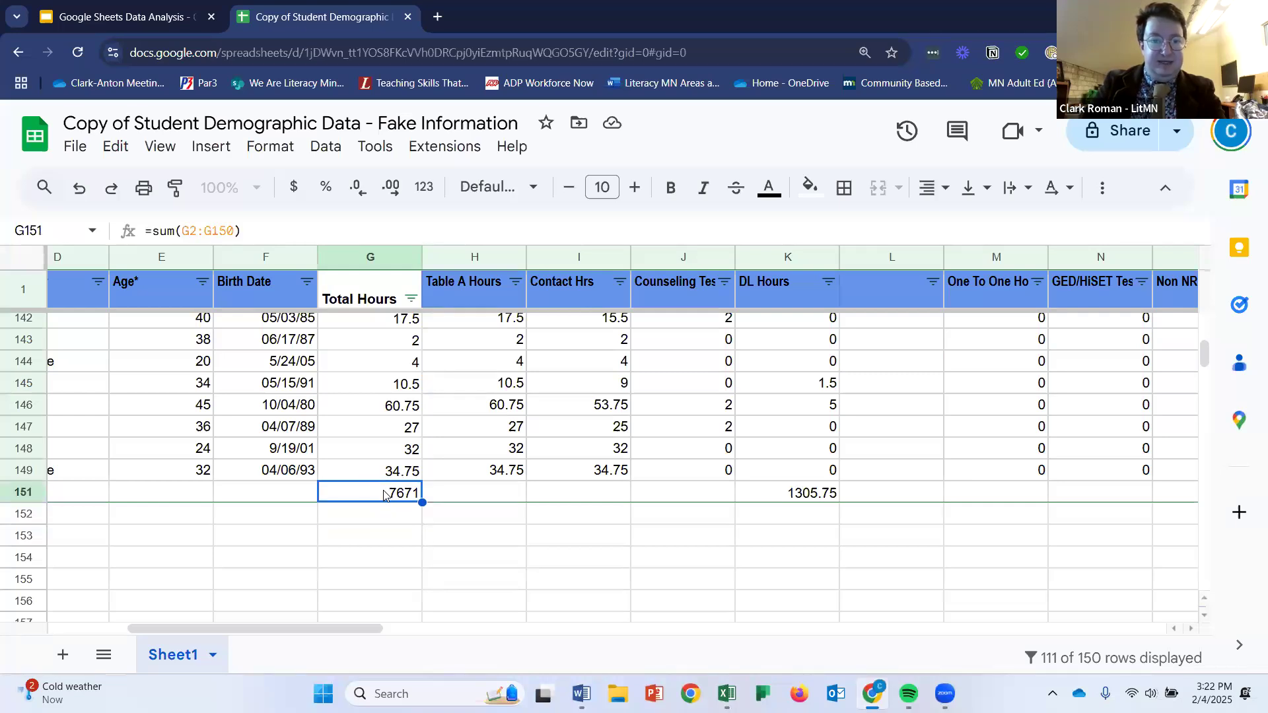
click(381, 519)
text(sum()
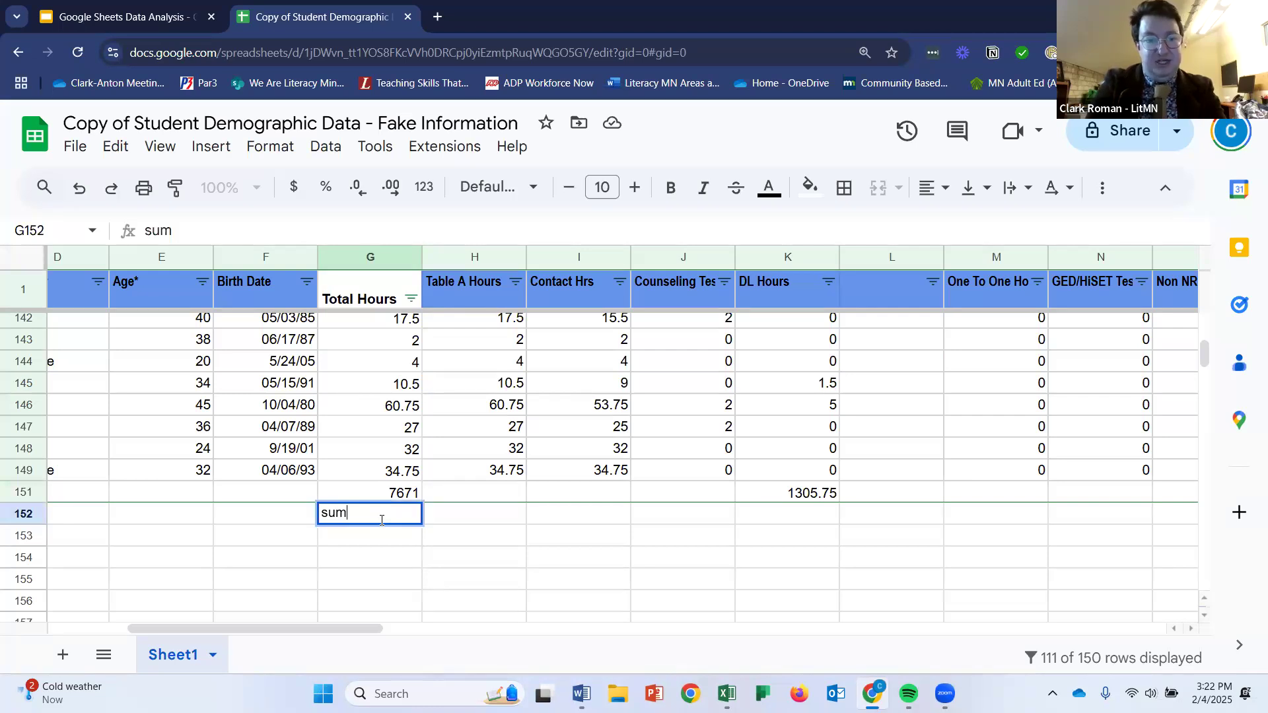
drag(351, 473, 357, 382)
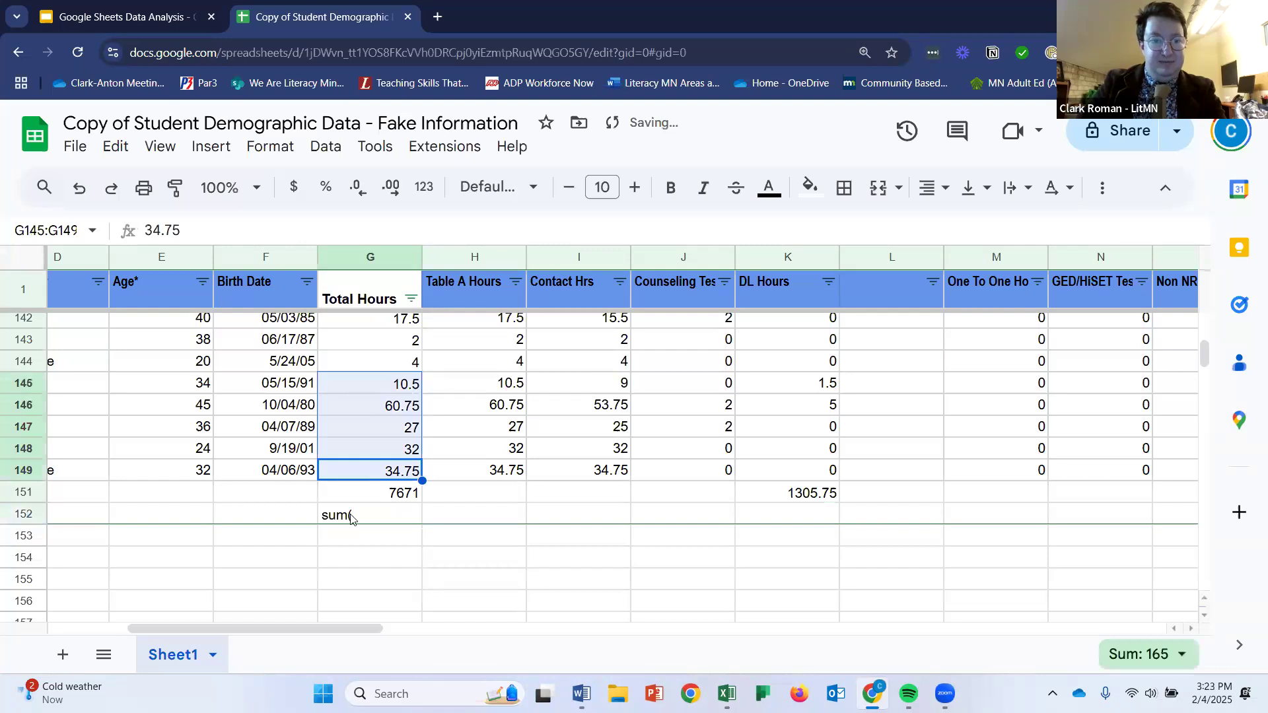
click(357, 519)
double_click(367, 495)
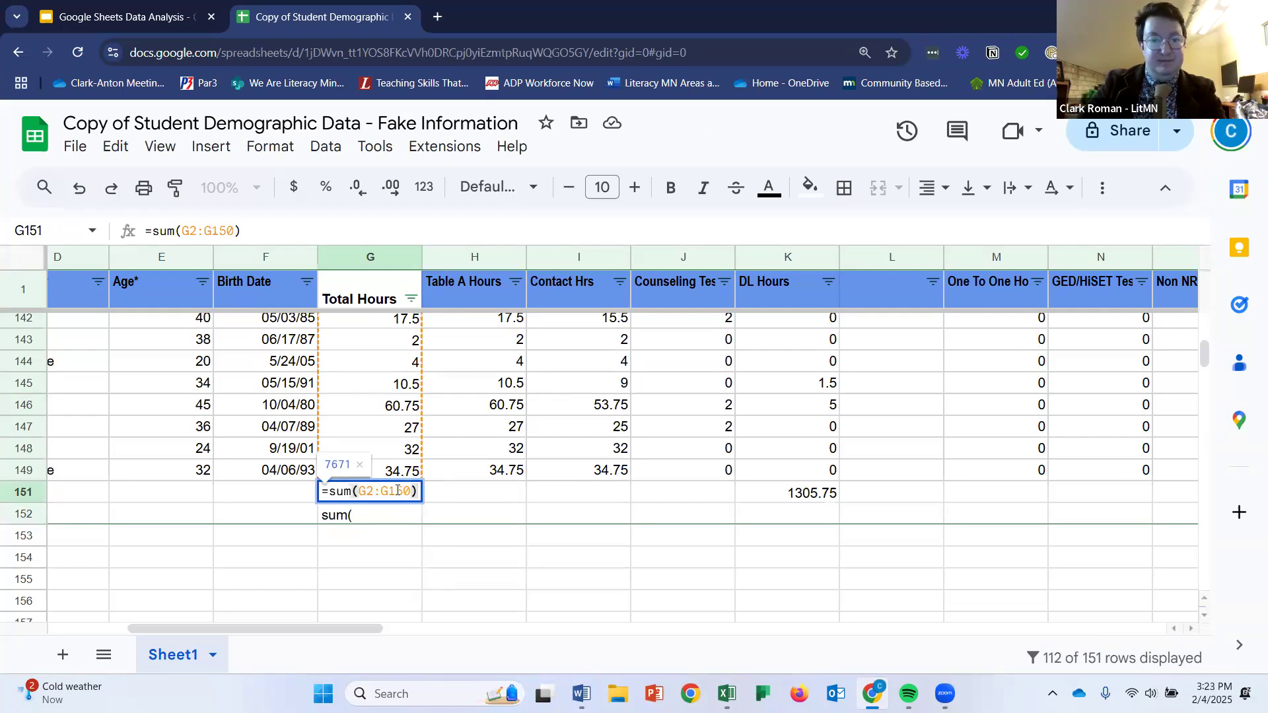
click(364, 515)
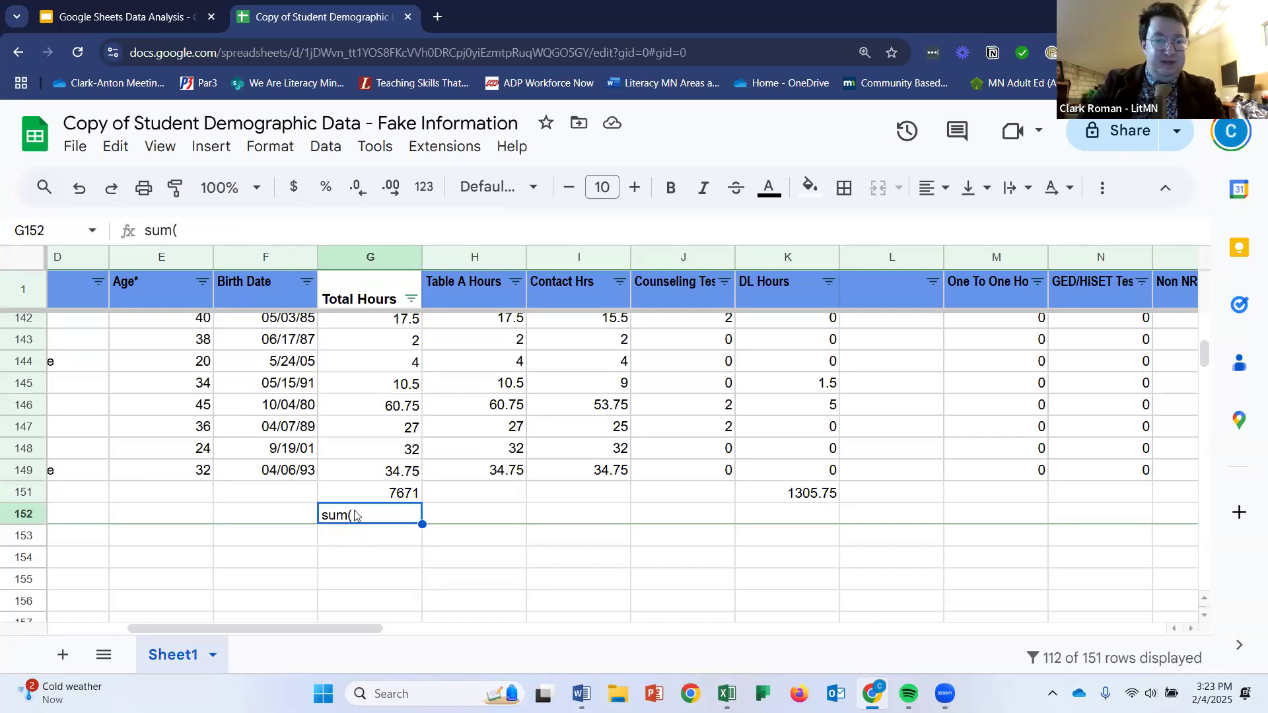
click(179, 230)
key(ctrl+a)
key(BackSpace)
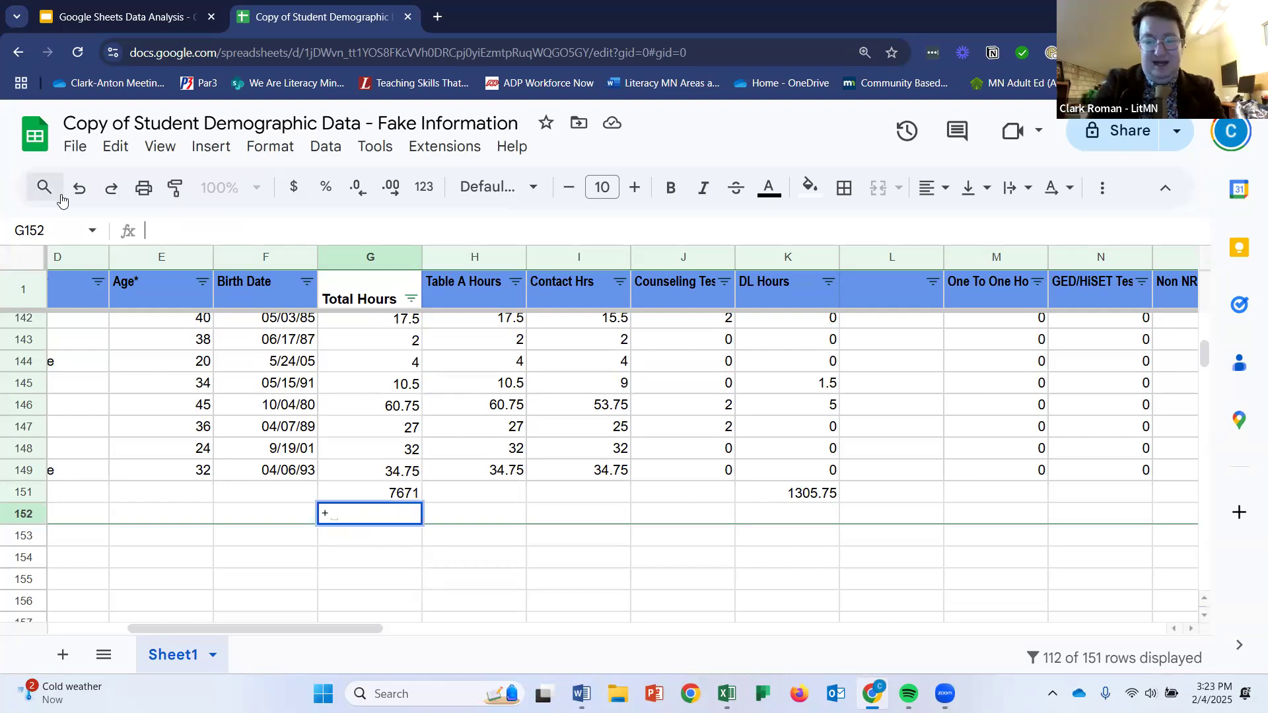
Sum the non-contiguous Total Hours cells in G152 with the formula =sum(G146,G144,G142) and select the result.
text(=s)
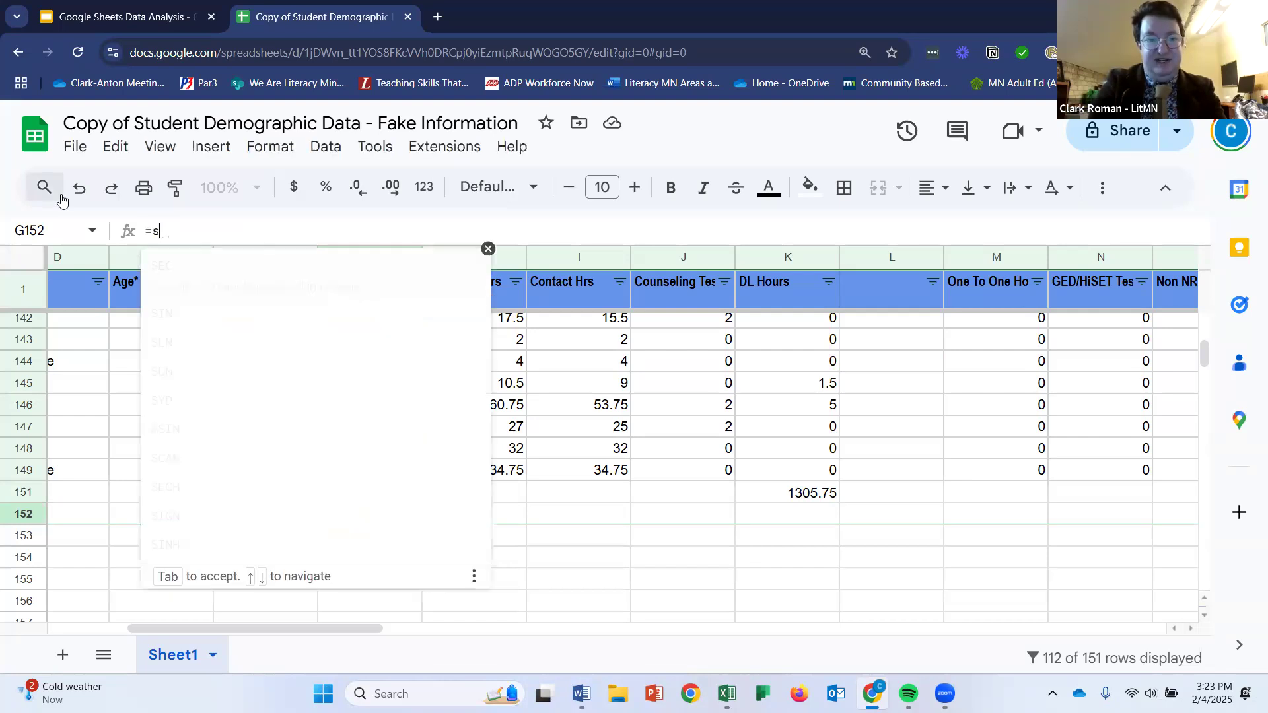
text(um()
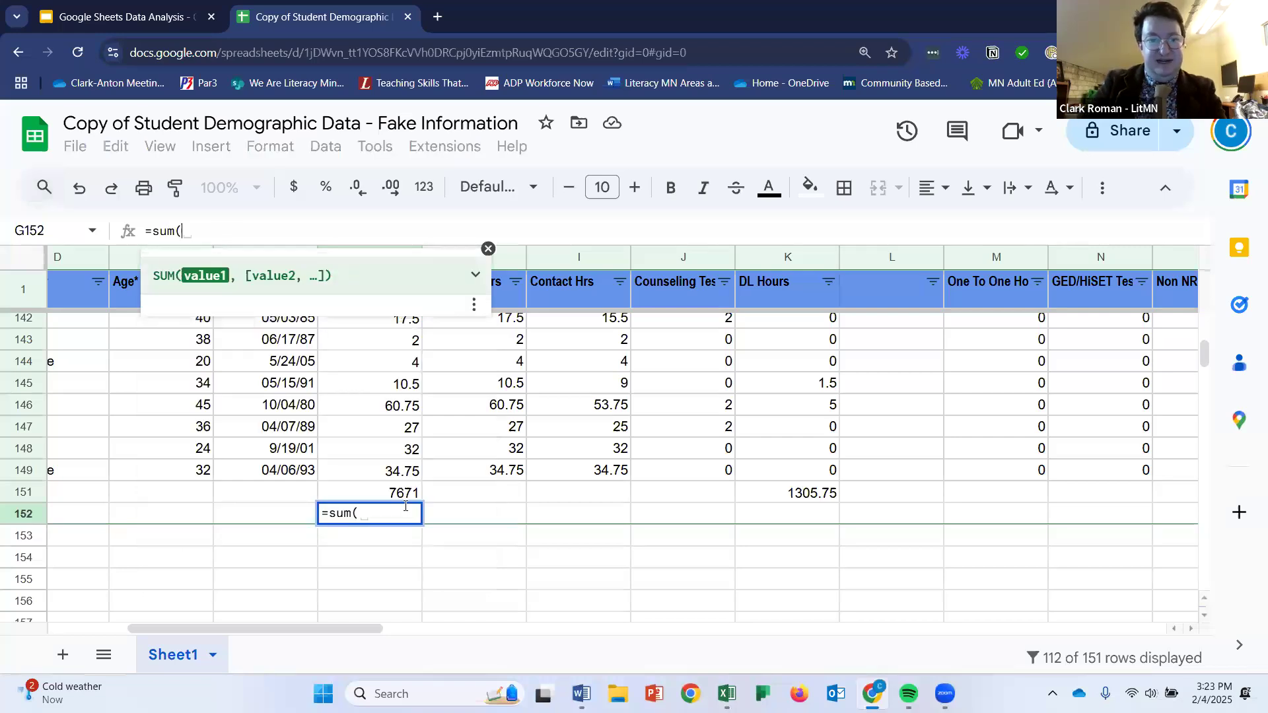
click(394, 410)
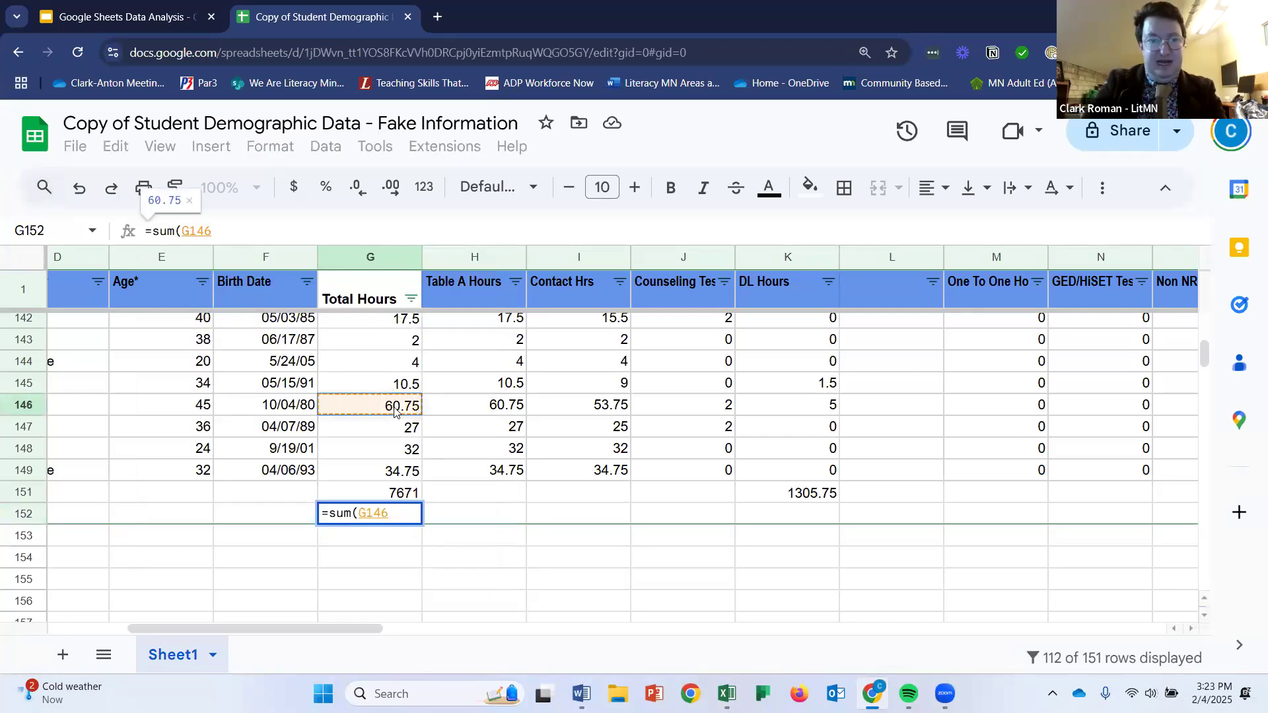
text(,)
click(403, 367)
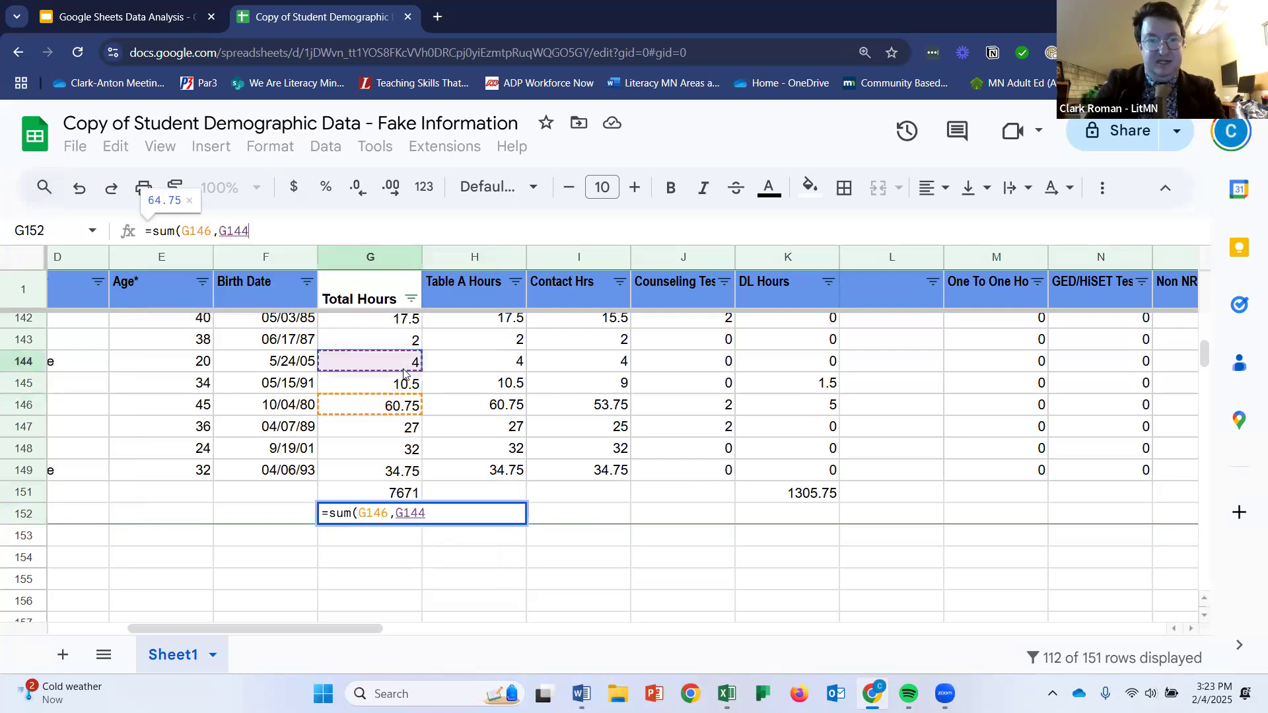
text(,)
click(395, 324)
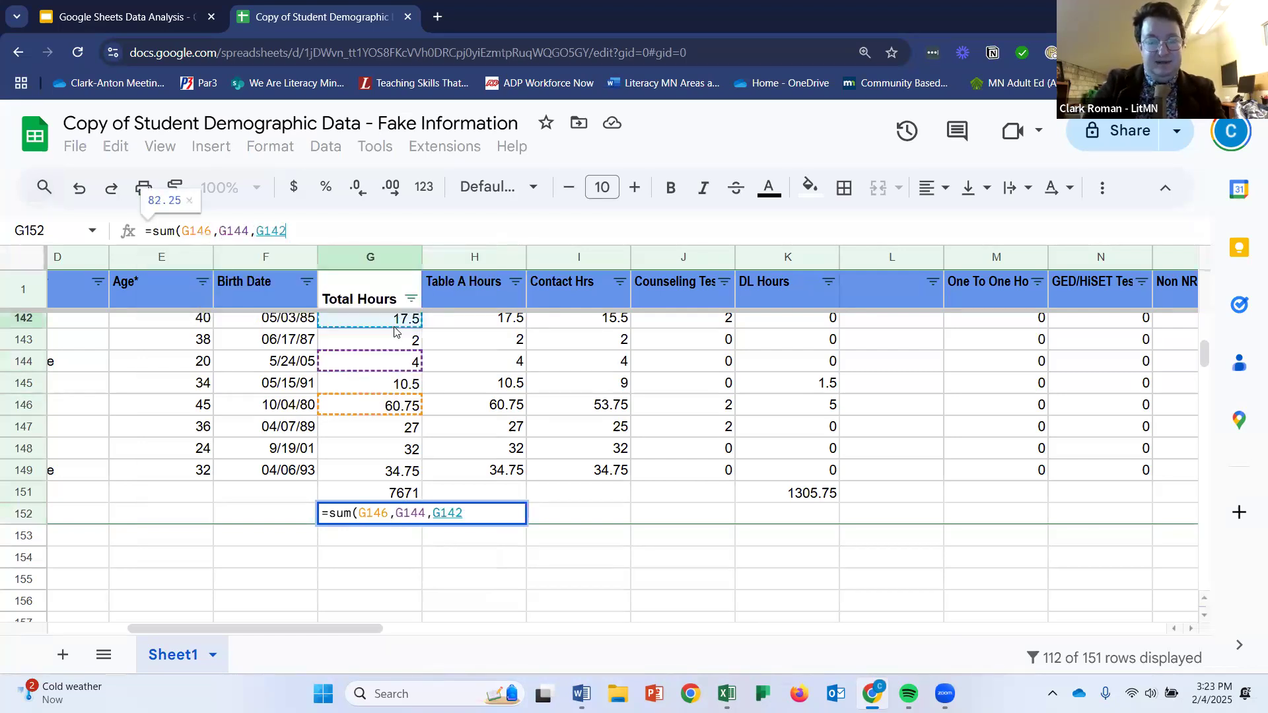
text())
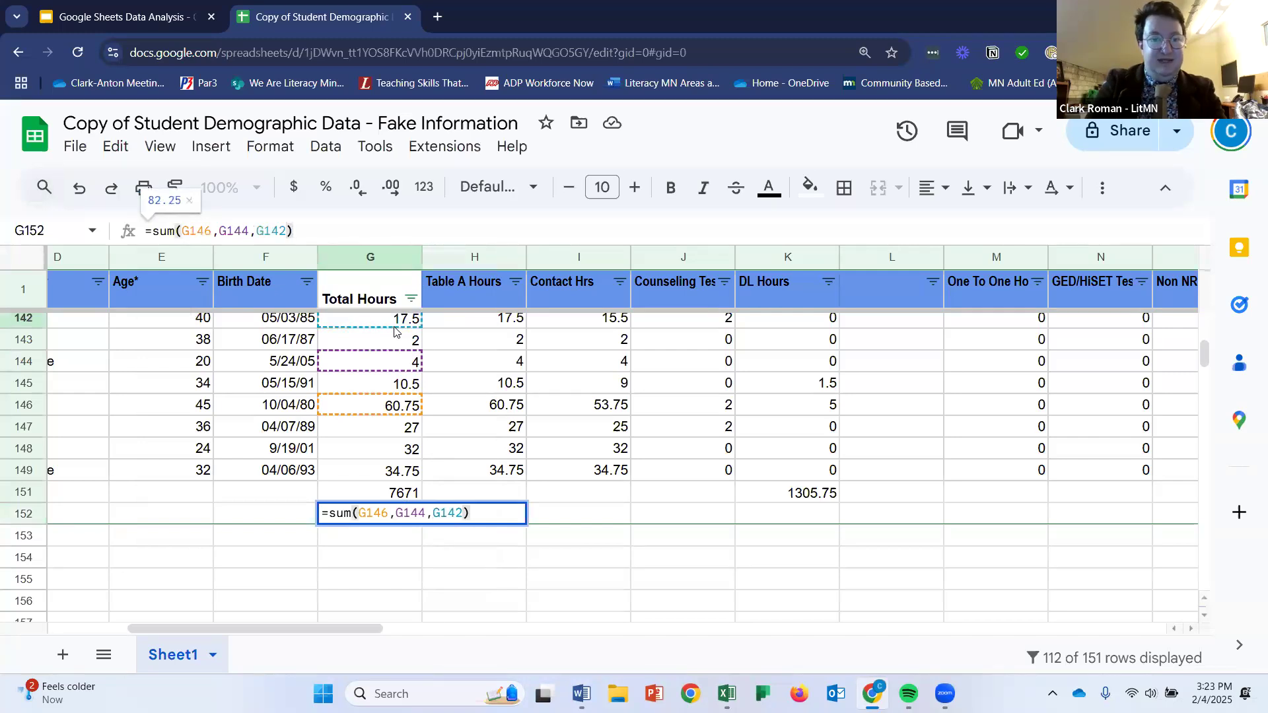
key(Return)
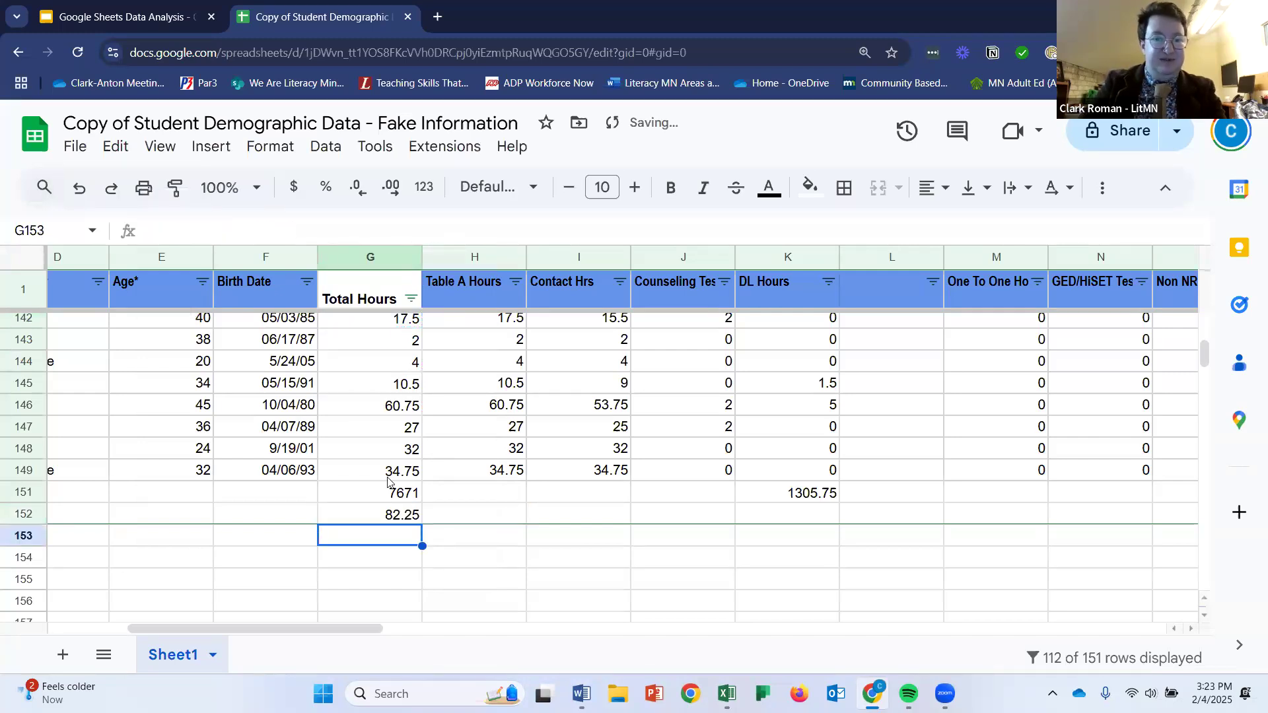
click(390, 516)
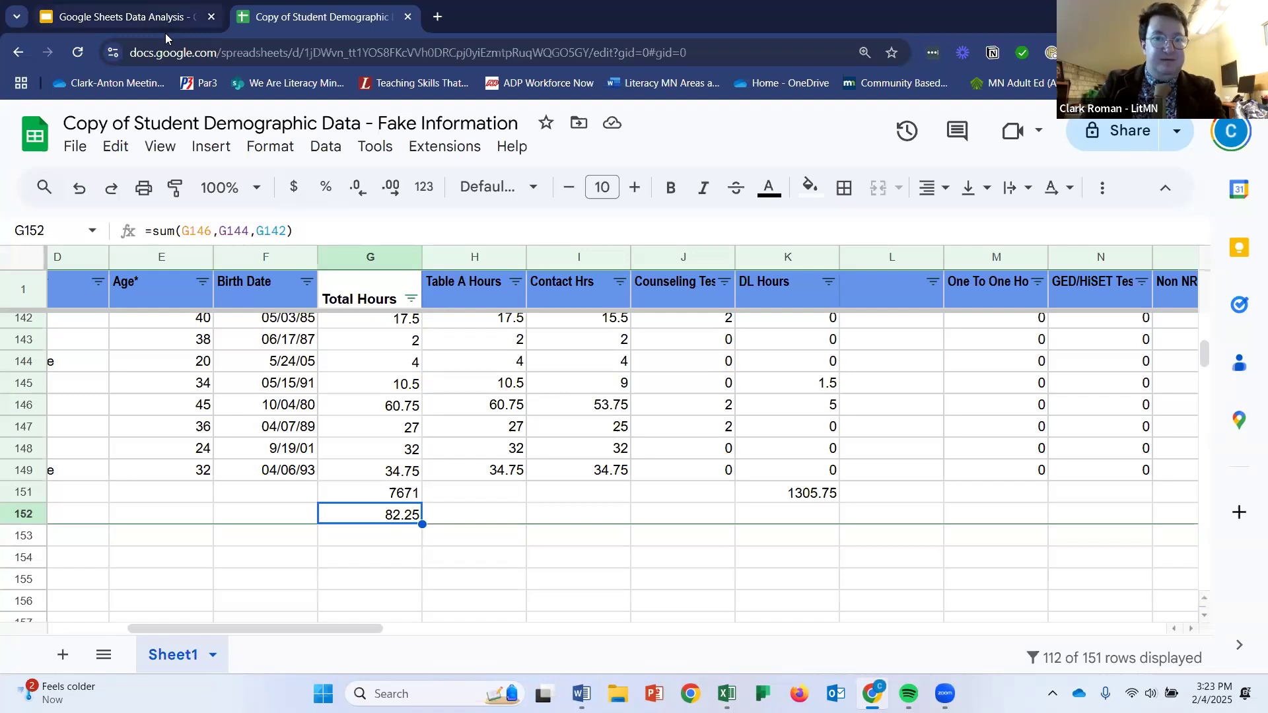
Switch to the Google Sheets Data Analysis presentation and view the SUM() slide and the AVERAGE() slide.
click(155, 8)
scroll(164, 462, down, 4)
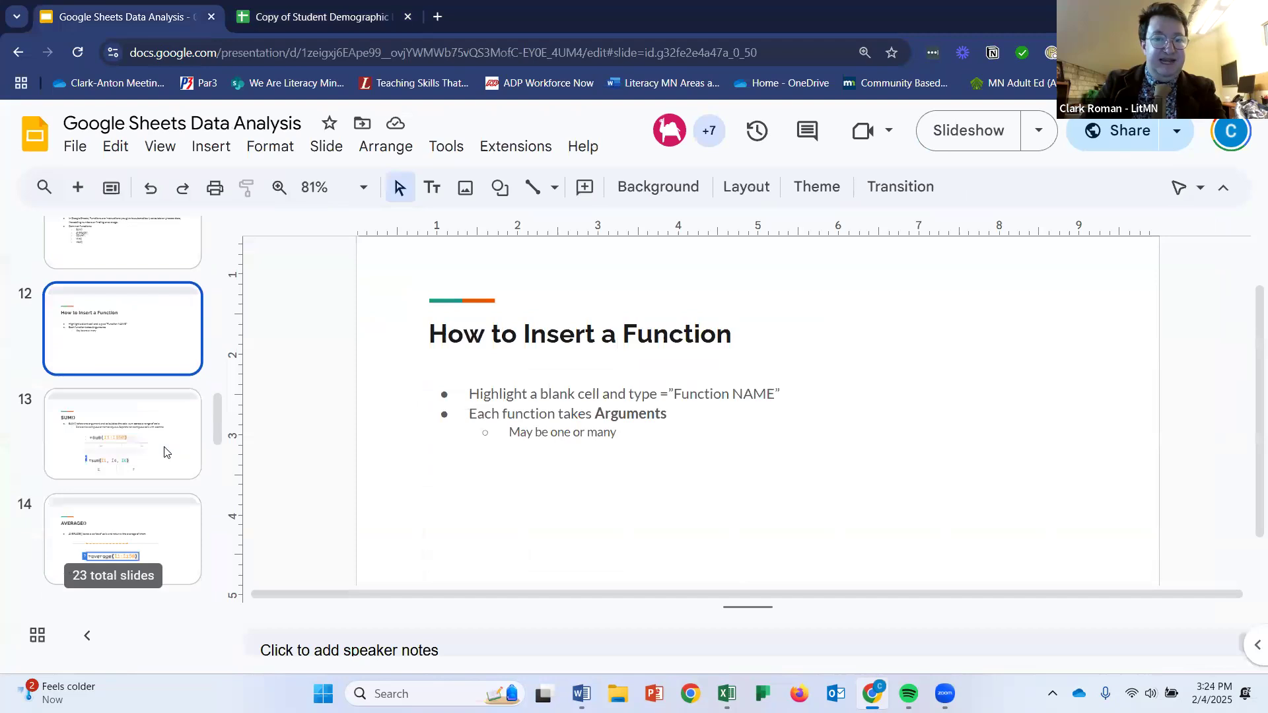
click(165, 449)
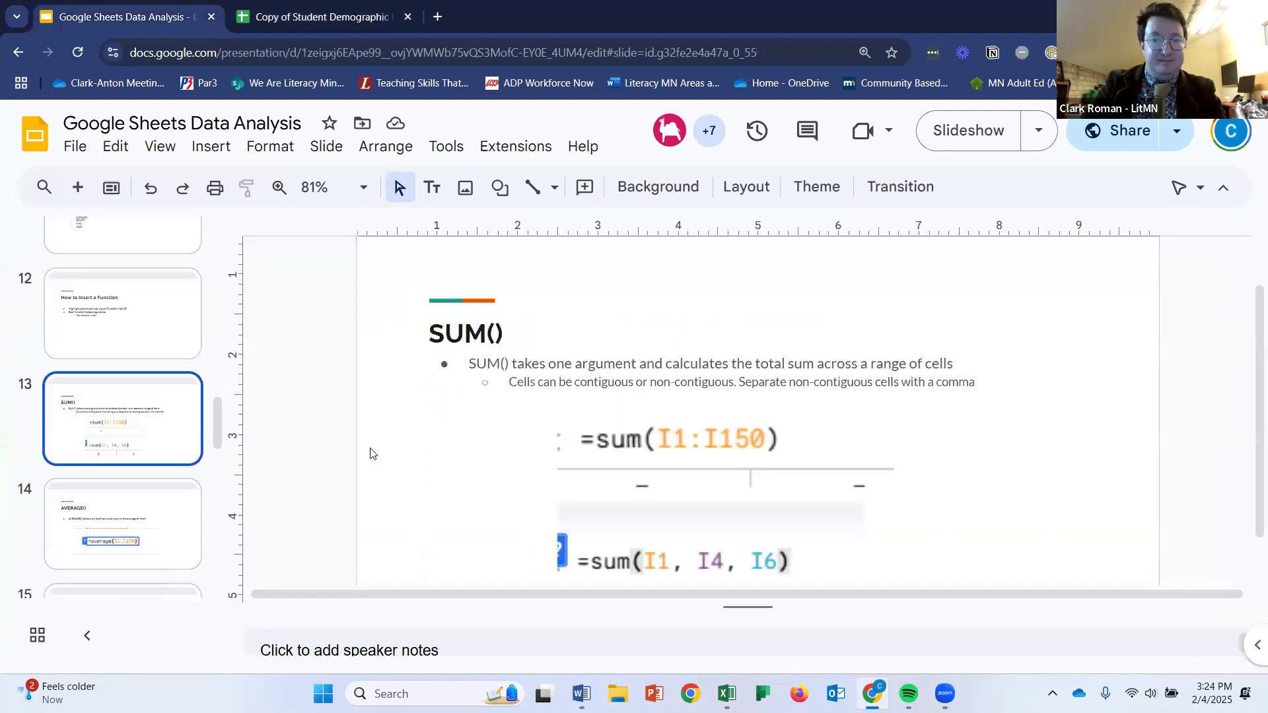
scroll(148, 457, down, 1)
click(149, 457)
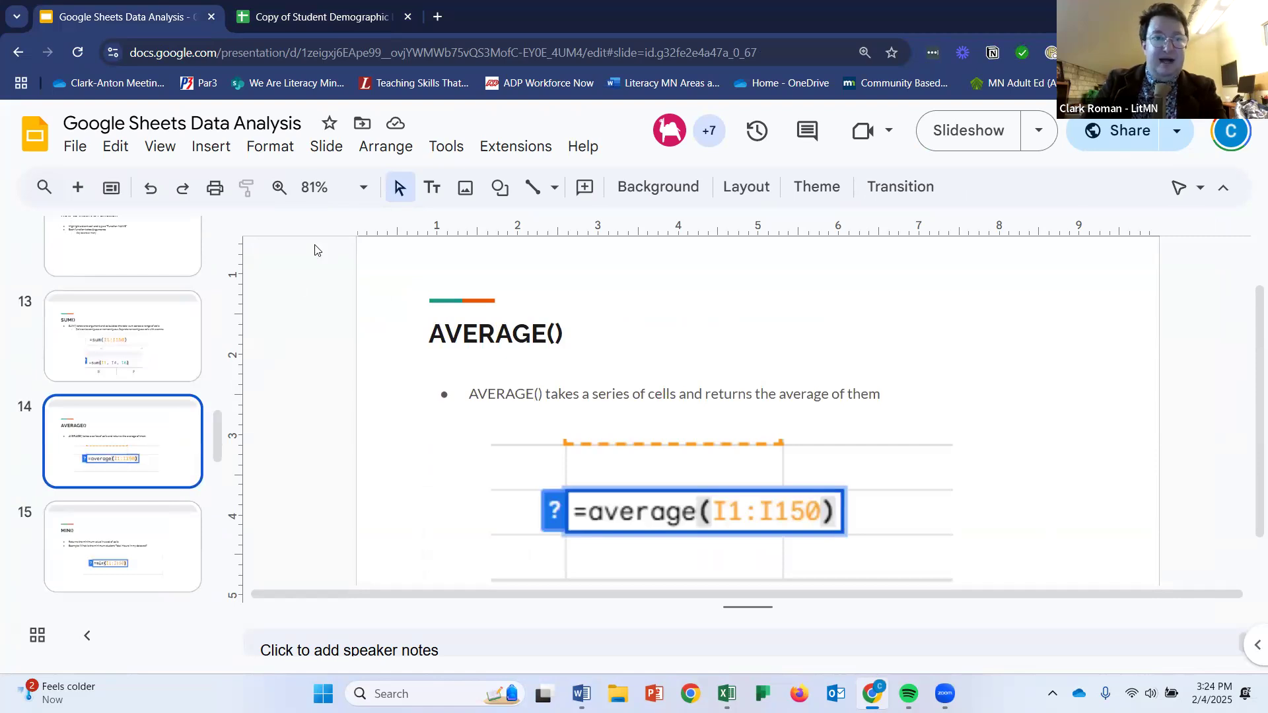
Return to the student demographic spreadsheet and delete the non-contiguous sum from cell G152.
click(261, 20)
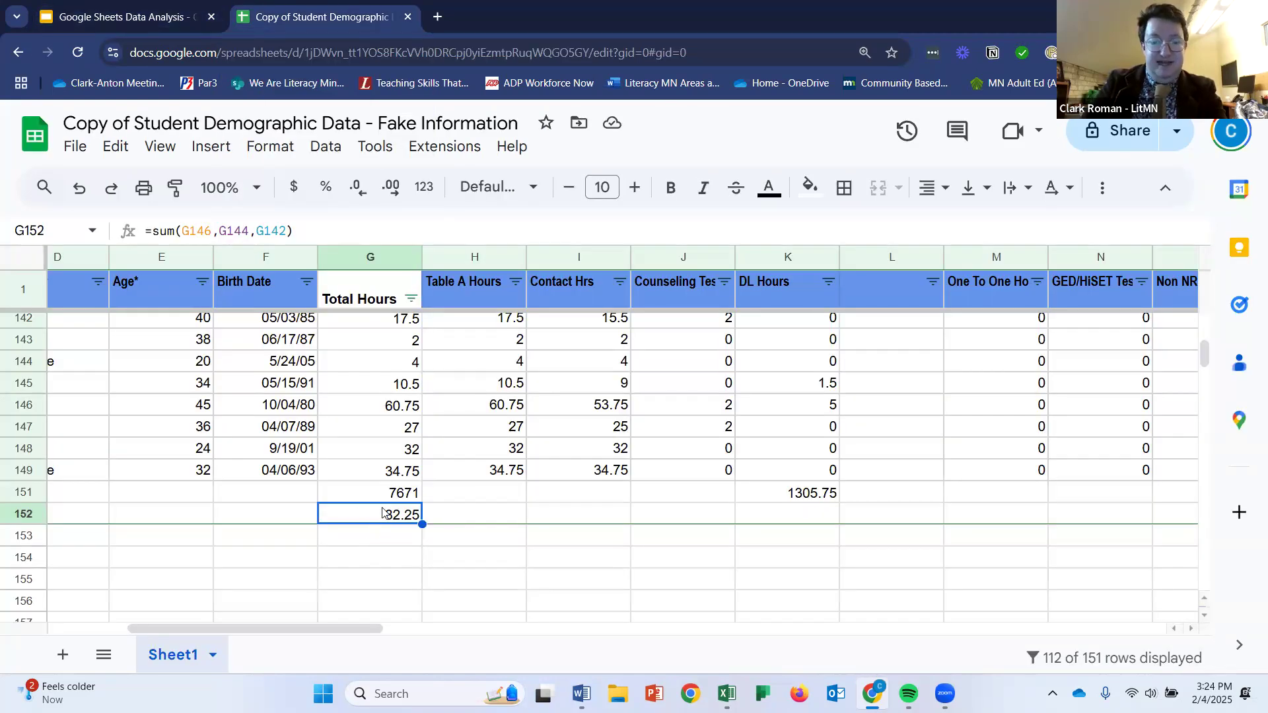
key(Delete)
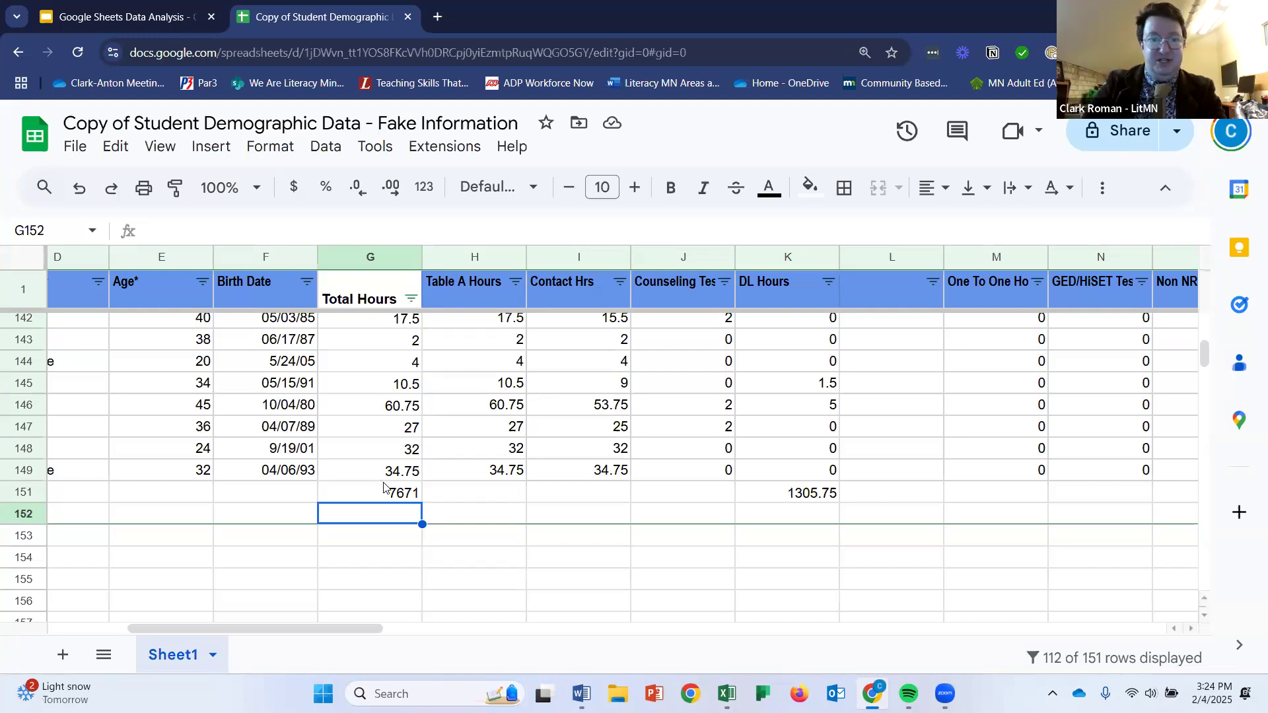
Start an AVERAGE formula in cell G152 beneath the Total Hours sum, up to its opening parenthesis.
text(=)
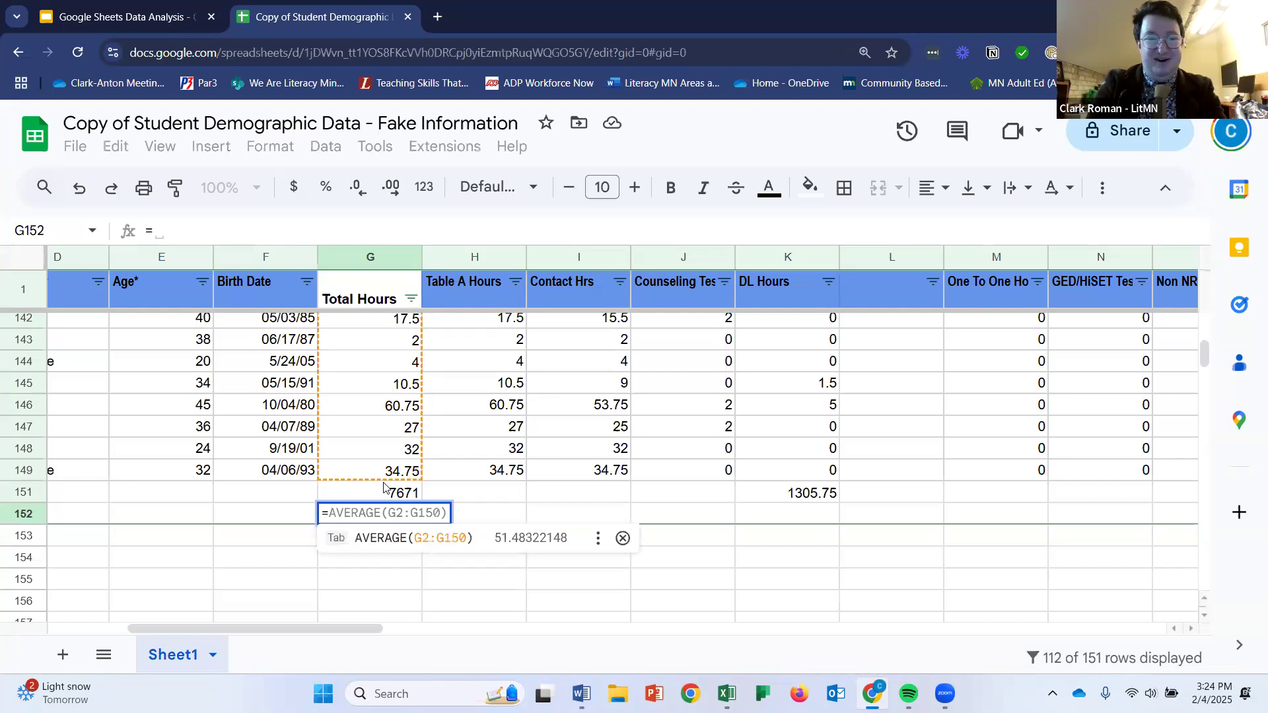
text(aver)
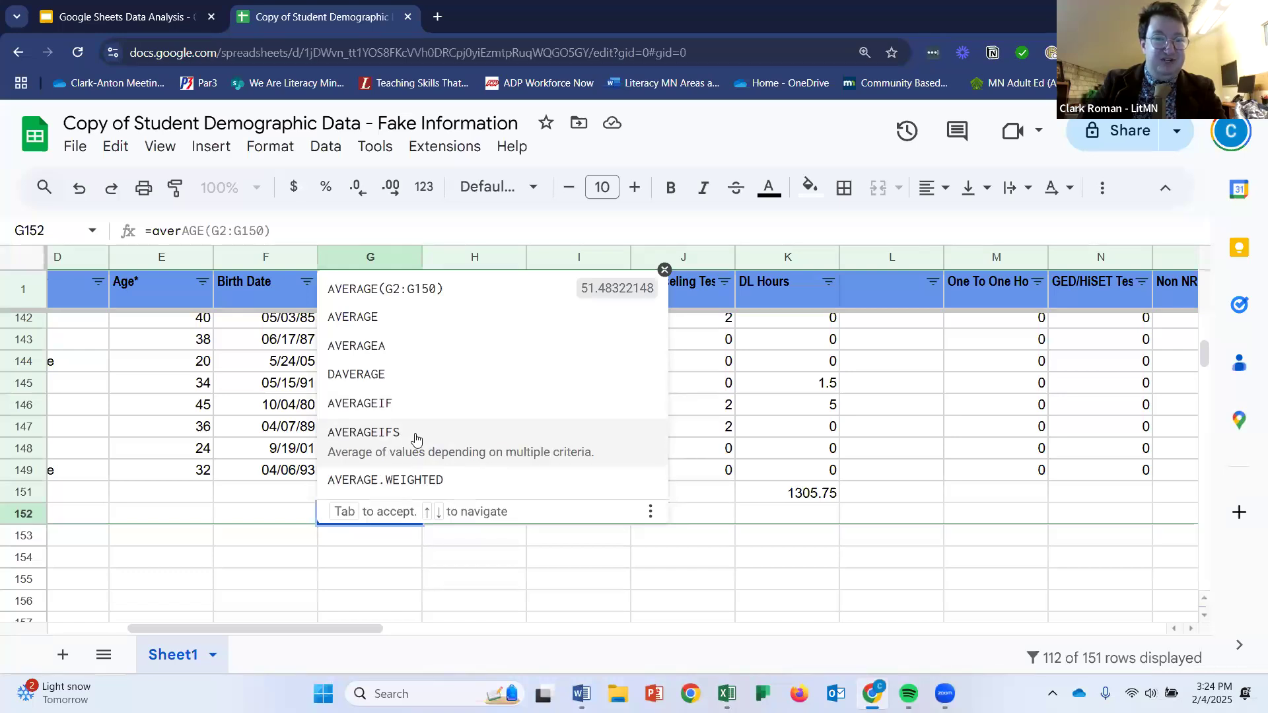
click(382, 534)
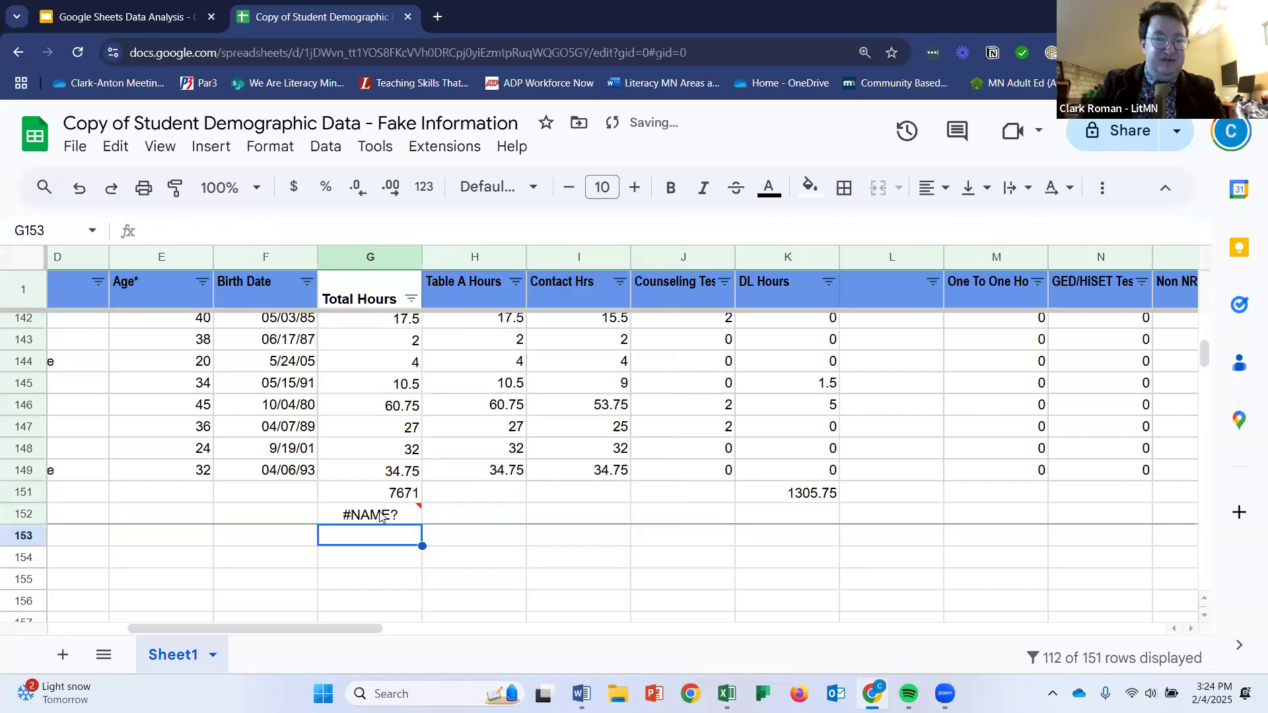
click(381, 513)
click(215, 231)
text(ag)
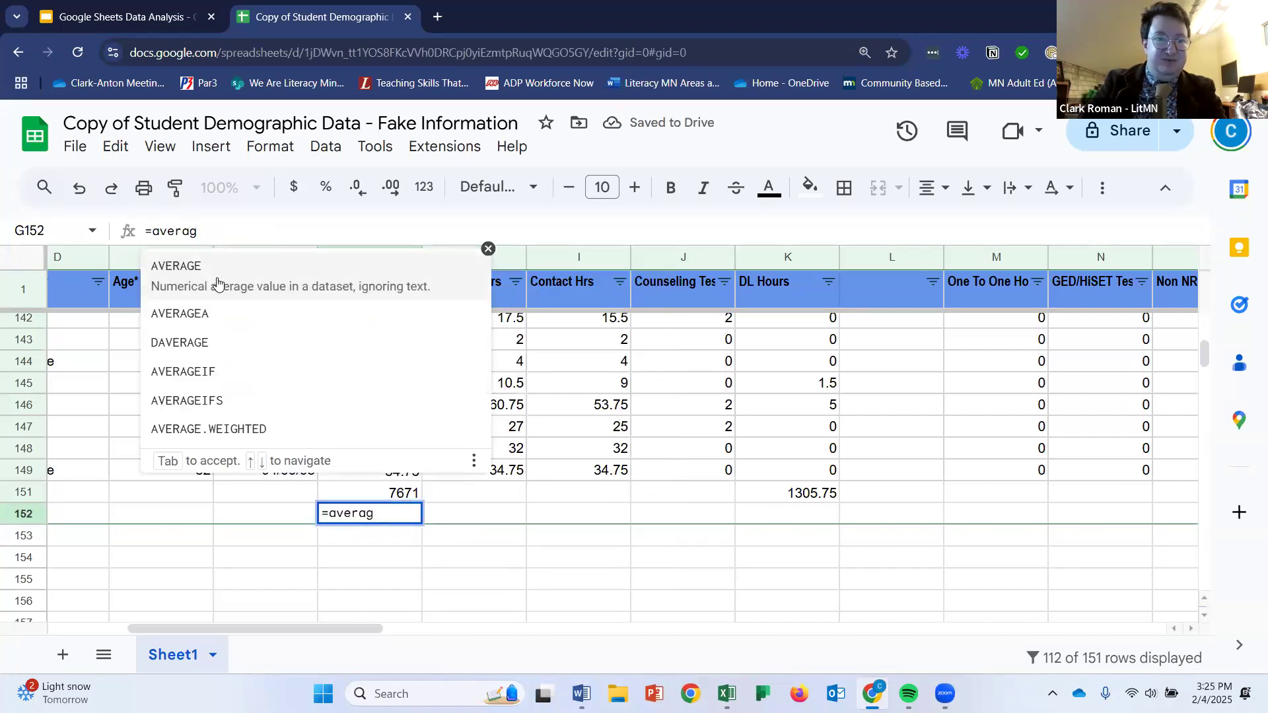
text(e()
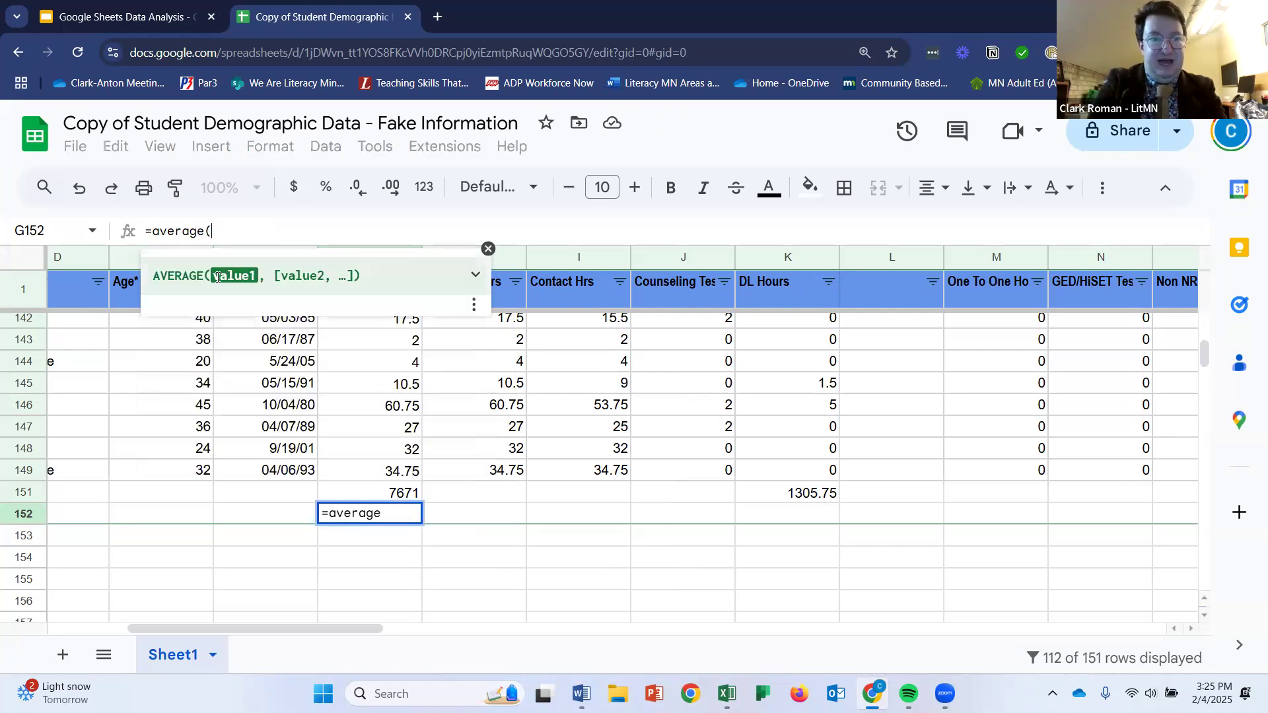
Try the range G149:G2 as the argument of the AVERAGE formula in G152 and clear it again.
click(361, 476)
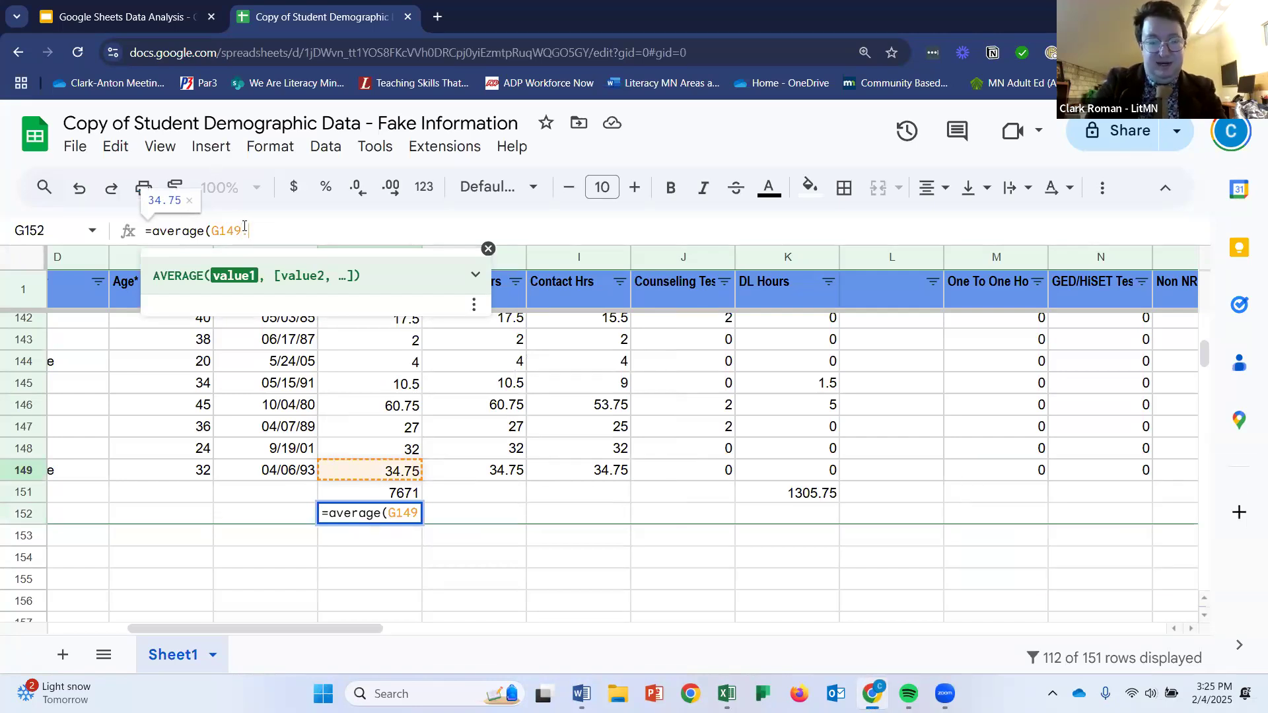
text(G2)
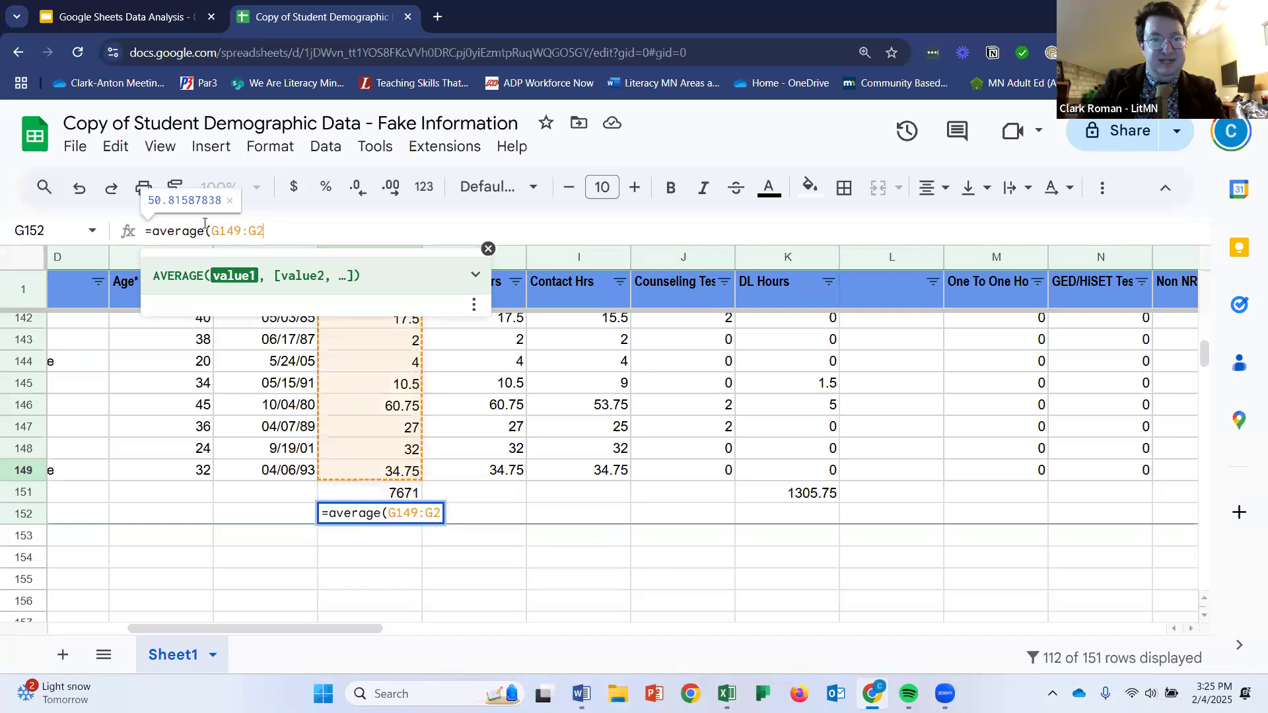
double_click(212, 225)
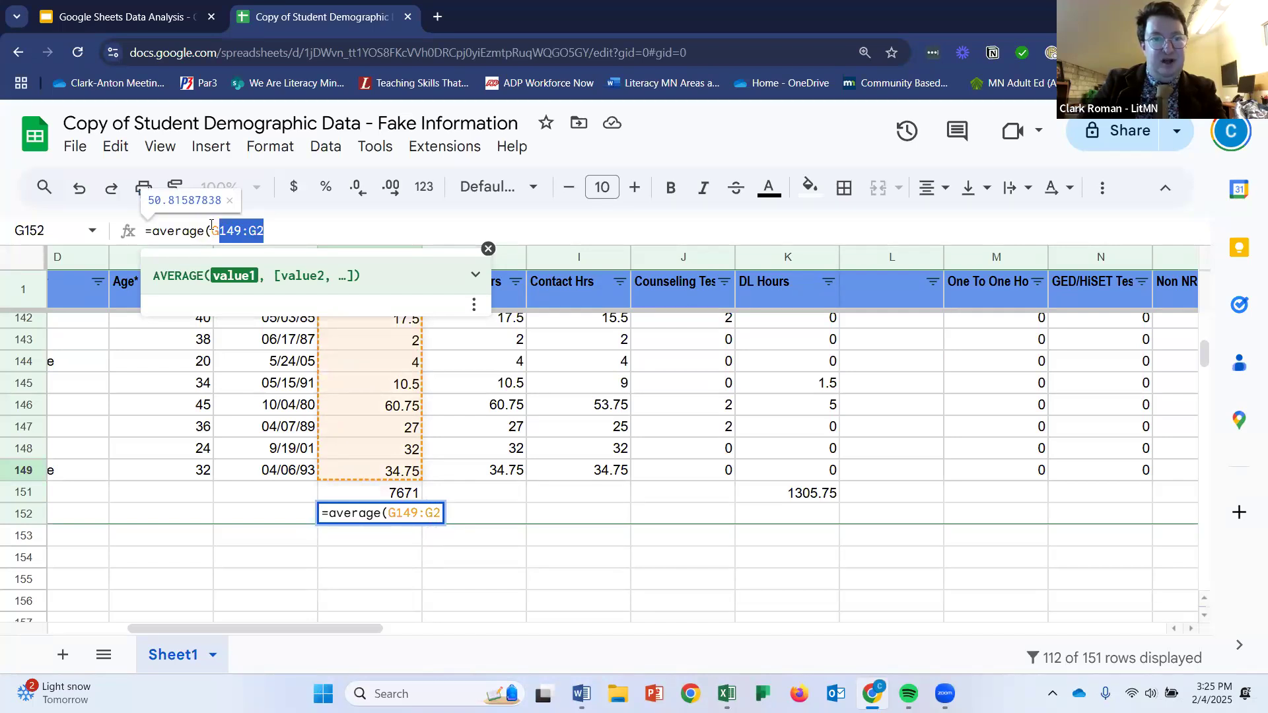
key(BackSpace)
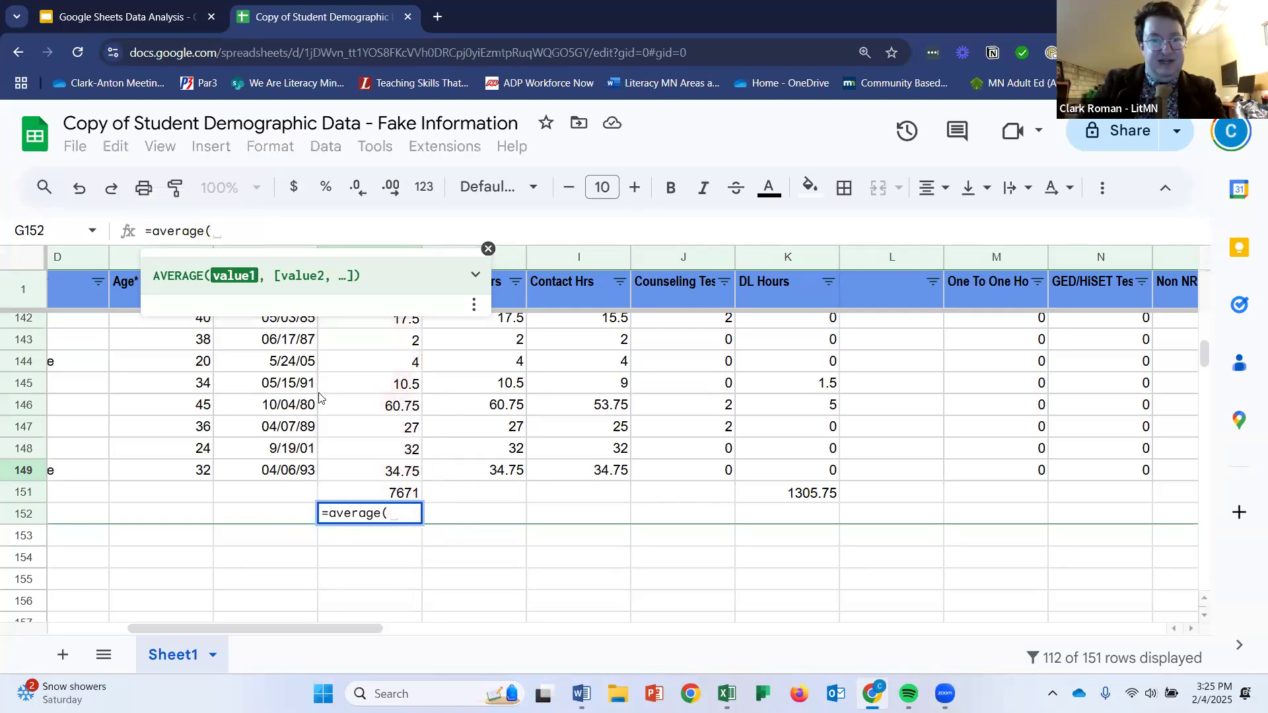
Complete the average of the Total Hours column in G152 as =average(G3:G149).
drag(390, 474, 407, 330)
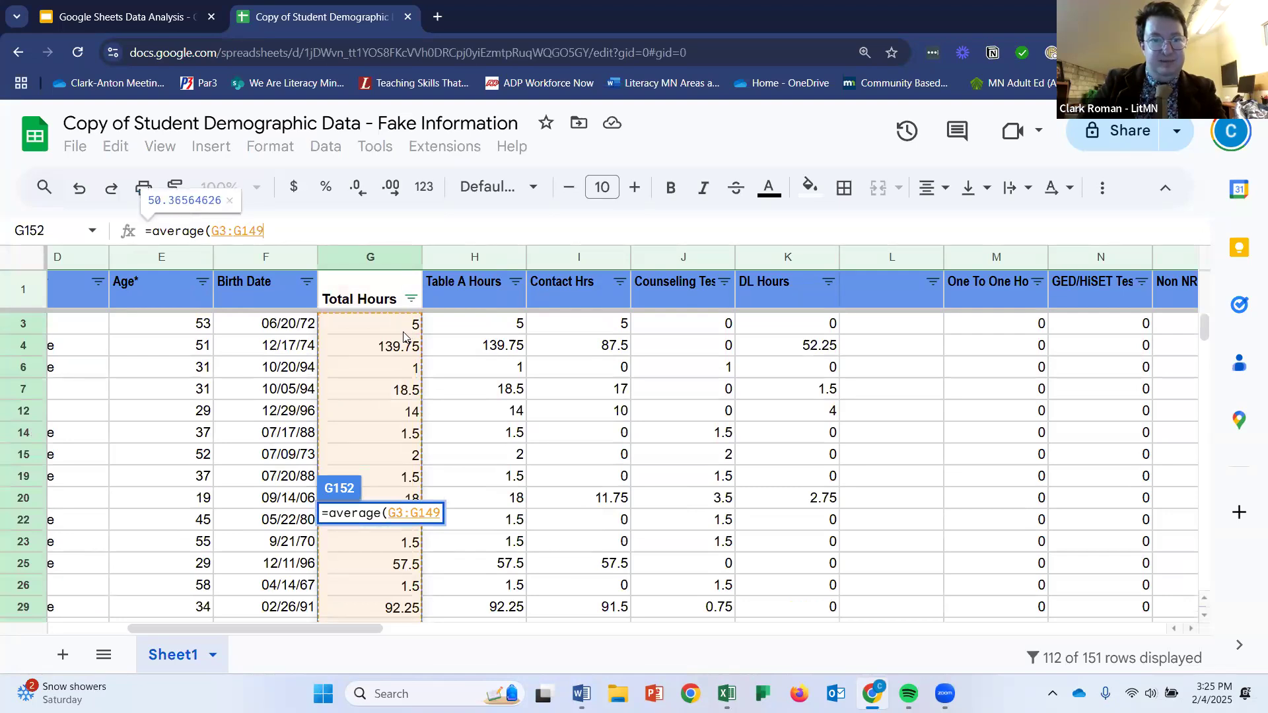
text())
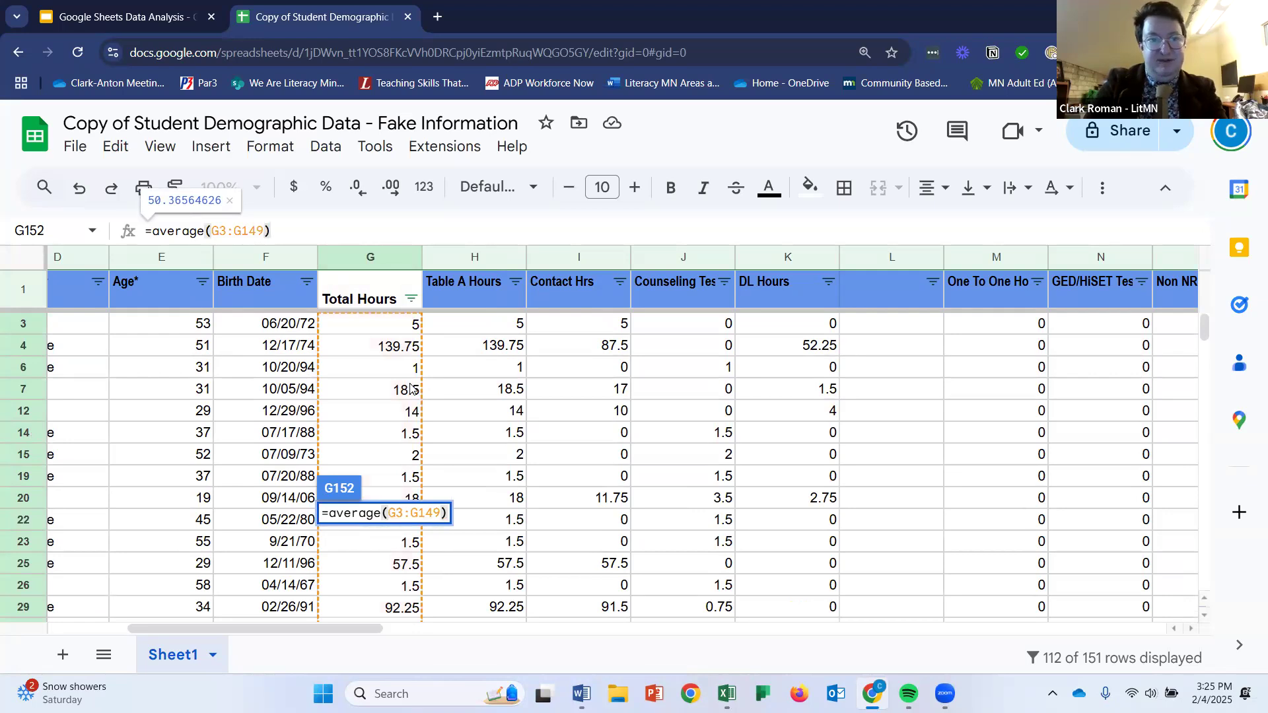
key(Return)
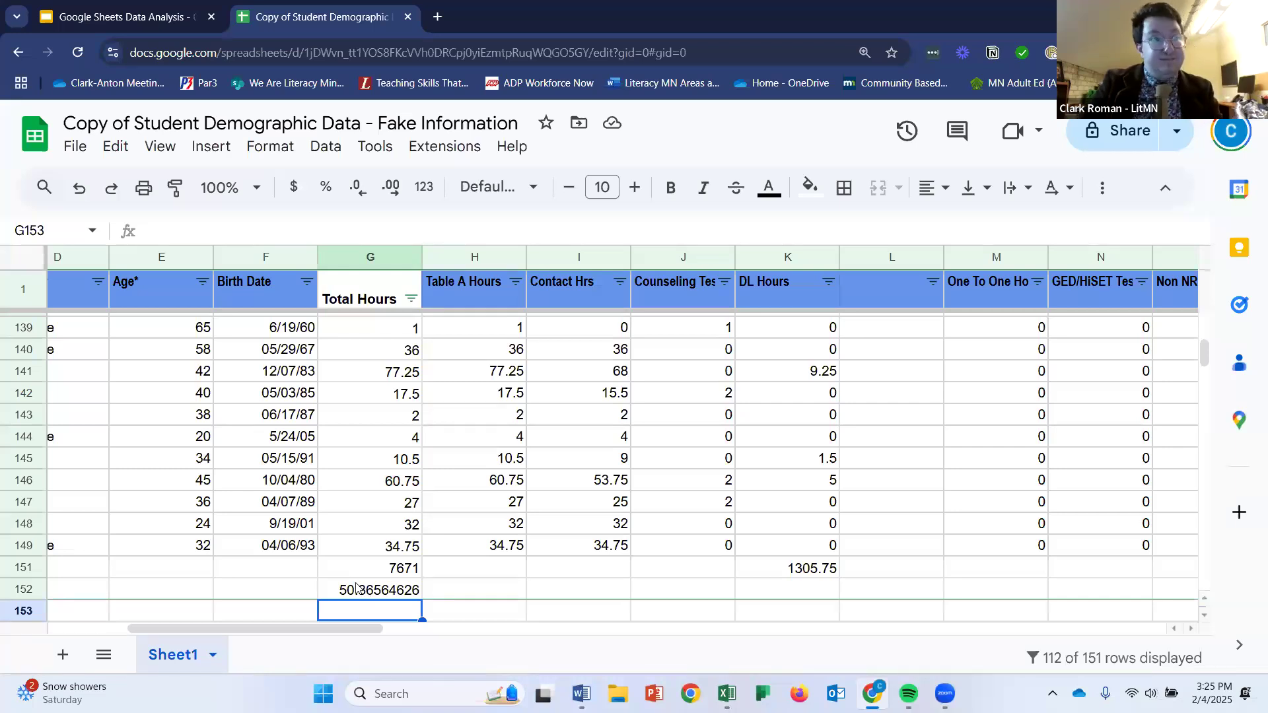
View the MIN() slide in the Google Sheets Data Analysis presentation and return to the student demographic spreadsheet.
click(121, 21)
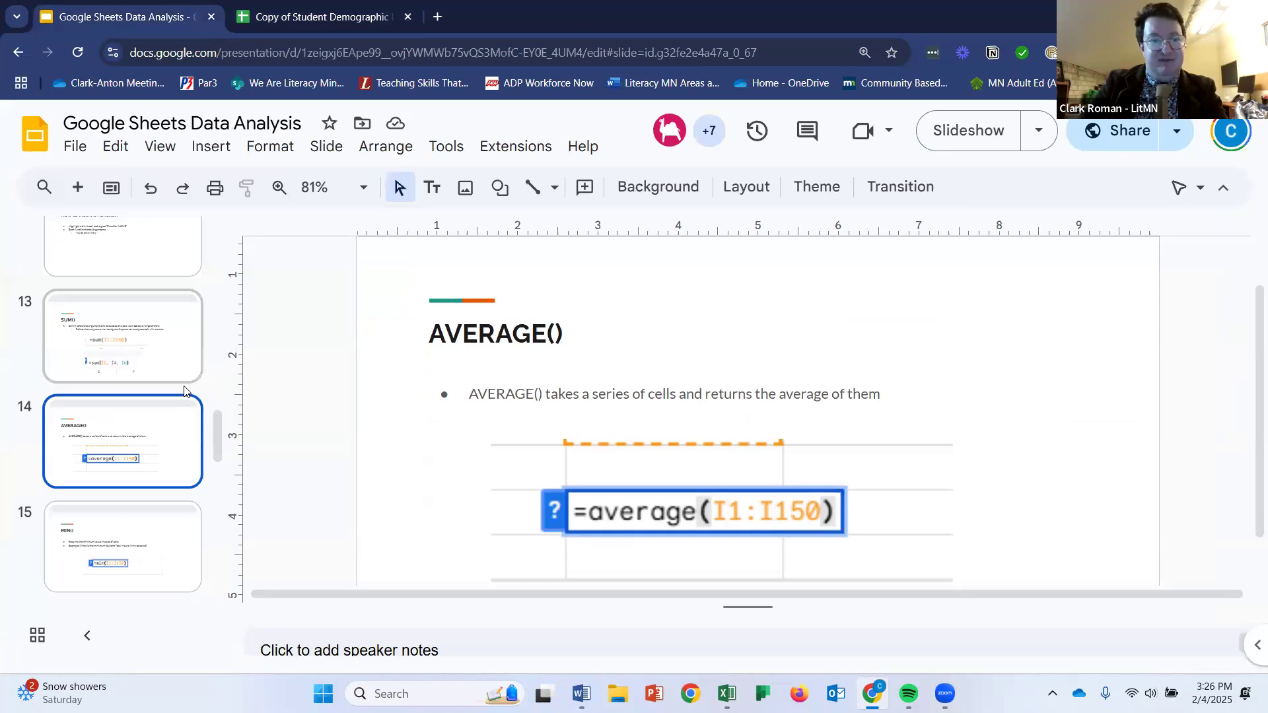
click(157, 555)
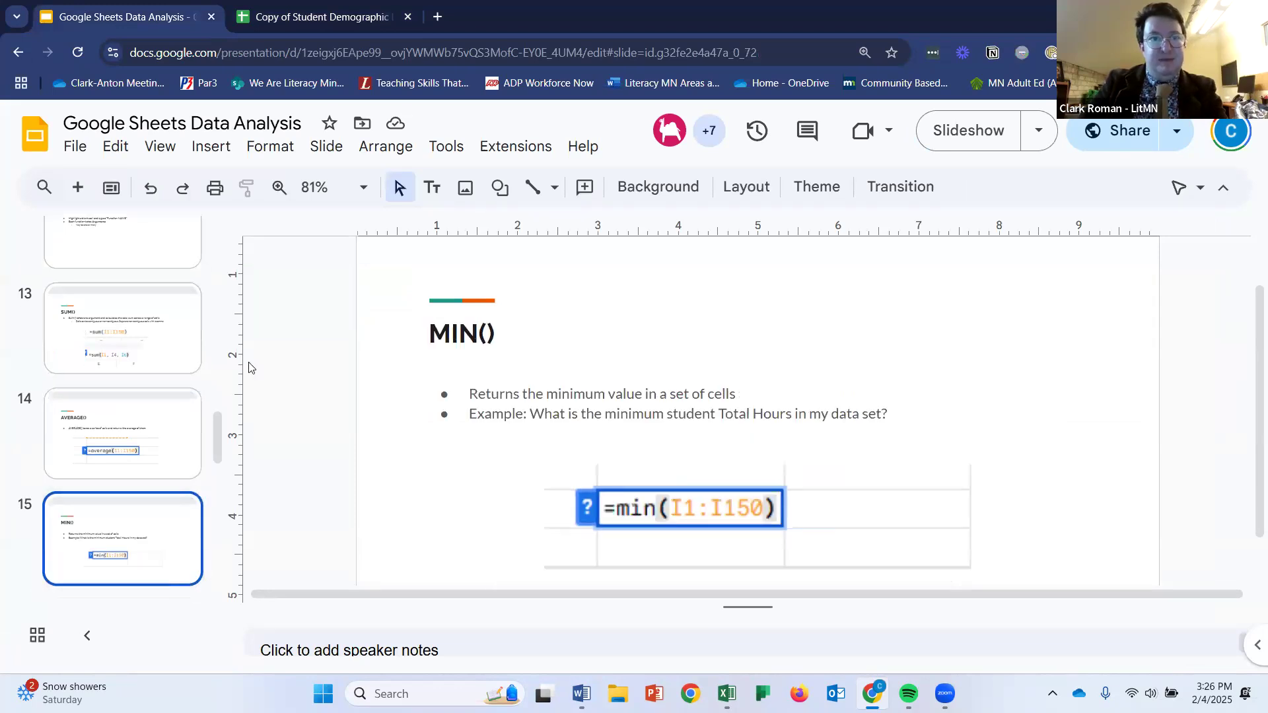
click(258, 22)
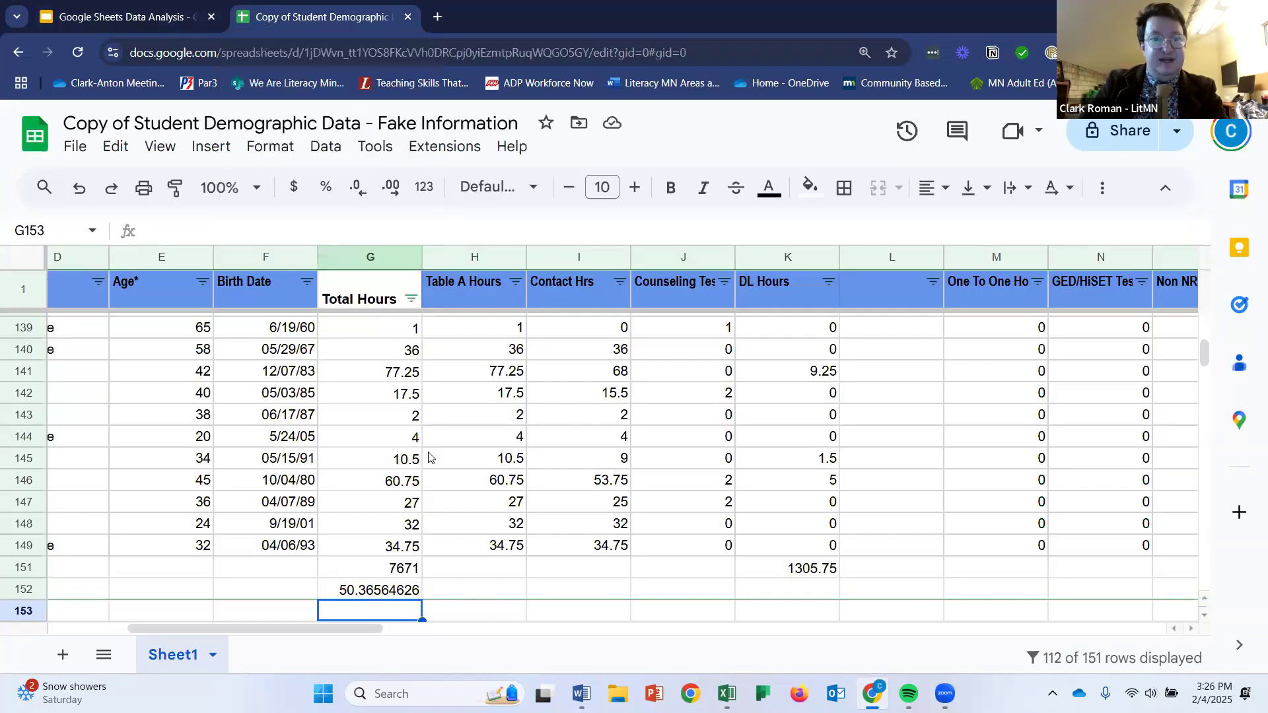
Scan the Total Hours column for its lowest value and go back to the empty rows beneath the data.
scroll(427, 454, up, 8)
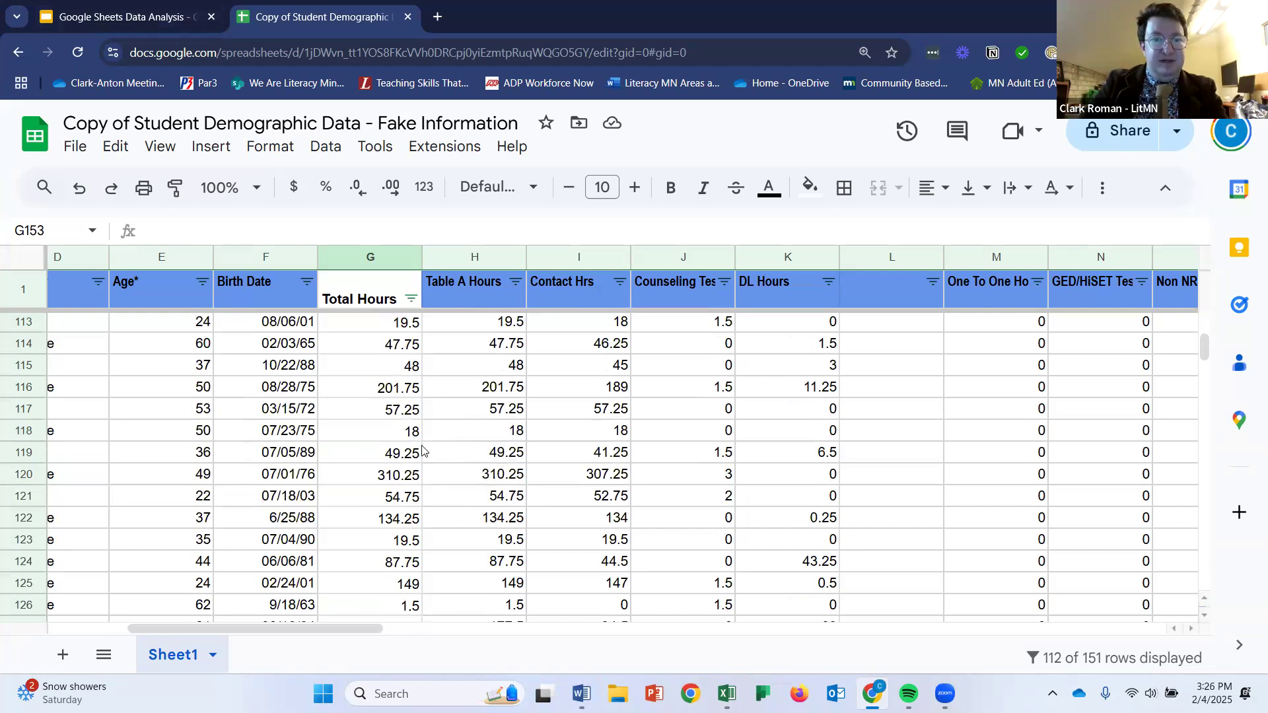
scroll(426, 453, up, 13)
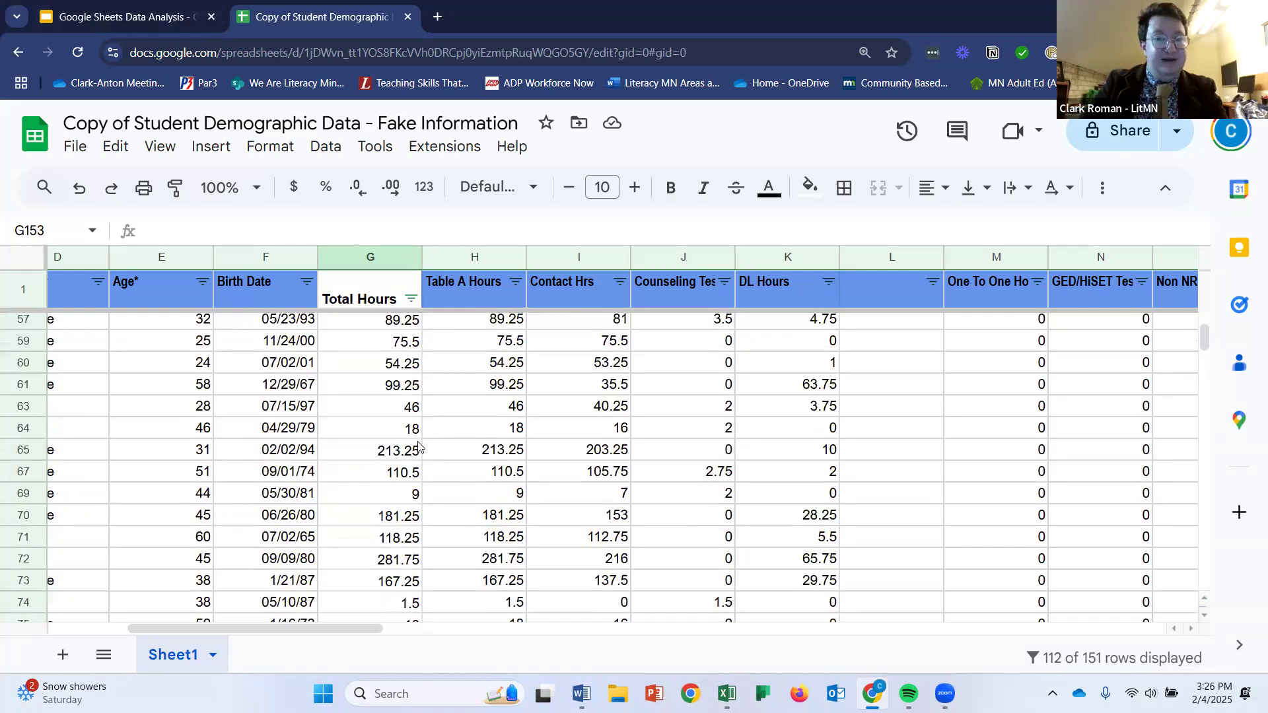
scroll(421, 447, up, 5)
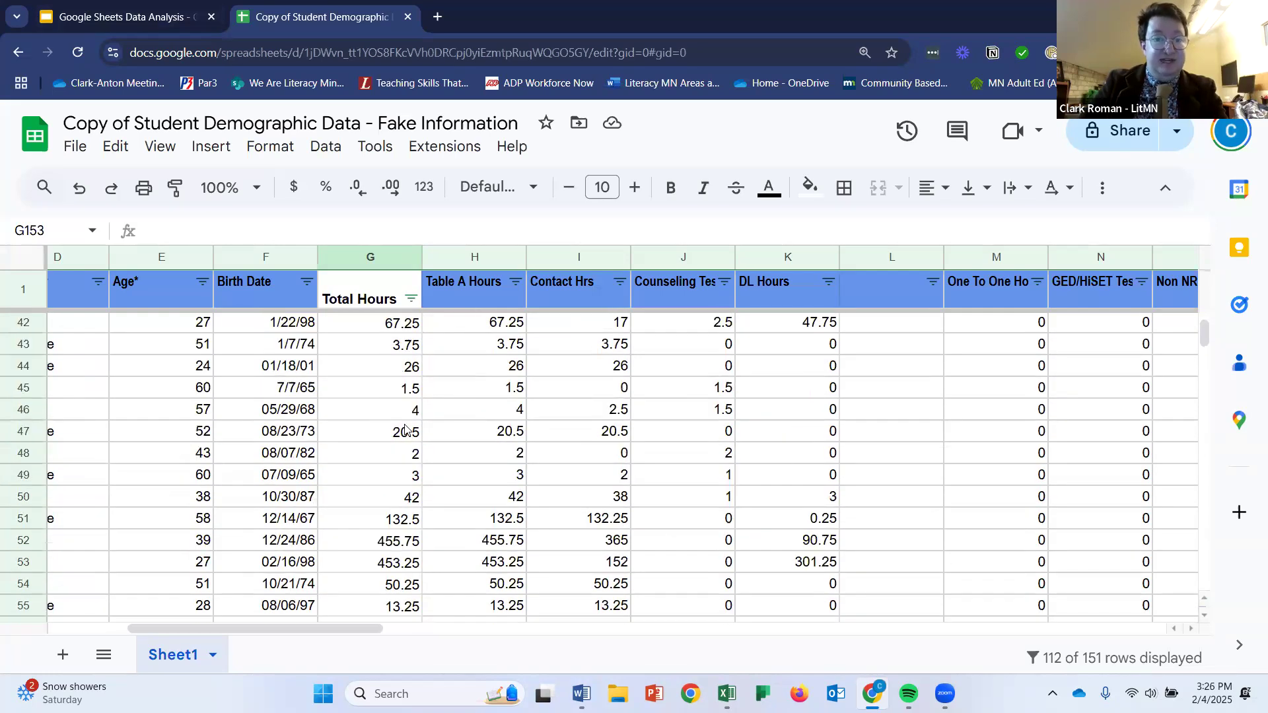
scroll(403, 435, down, 5)
scroll(387, 429, down, 9)
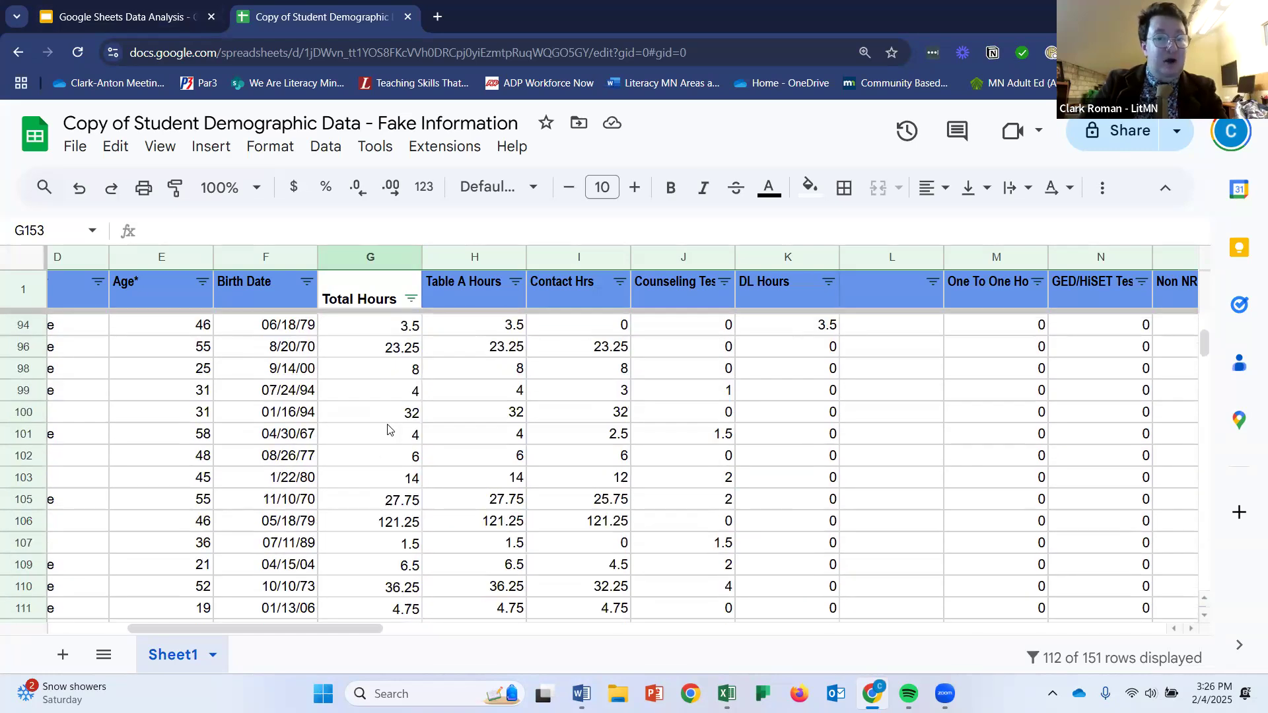
scroll(388, 430, down, 8)
scroll(387, 439, down, 5)
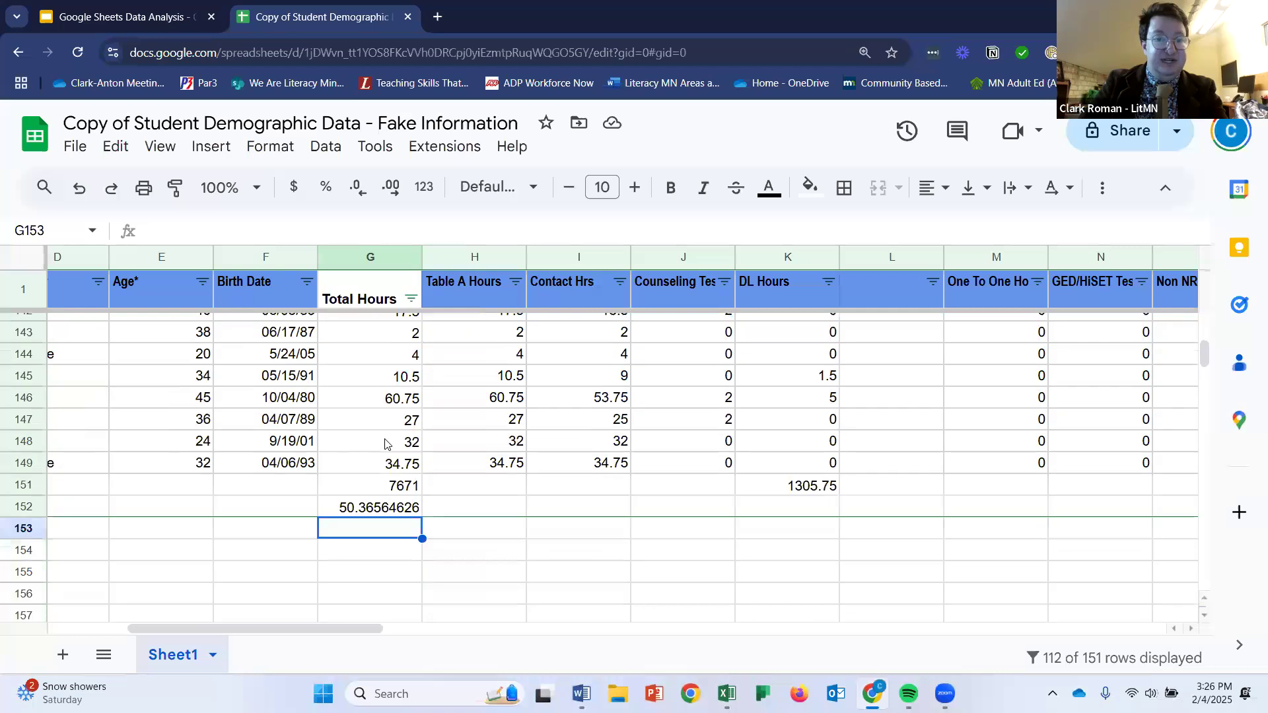
scroll(368, 457, down, 1)
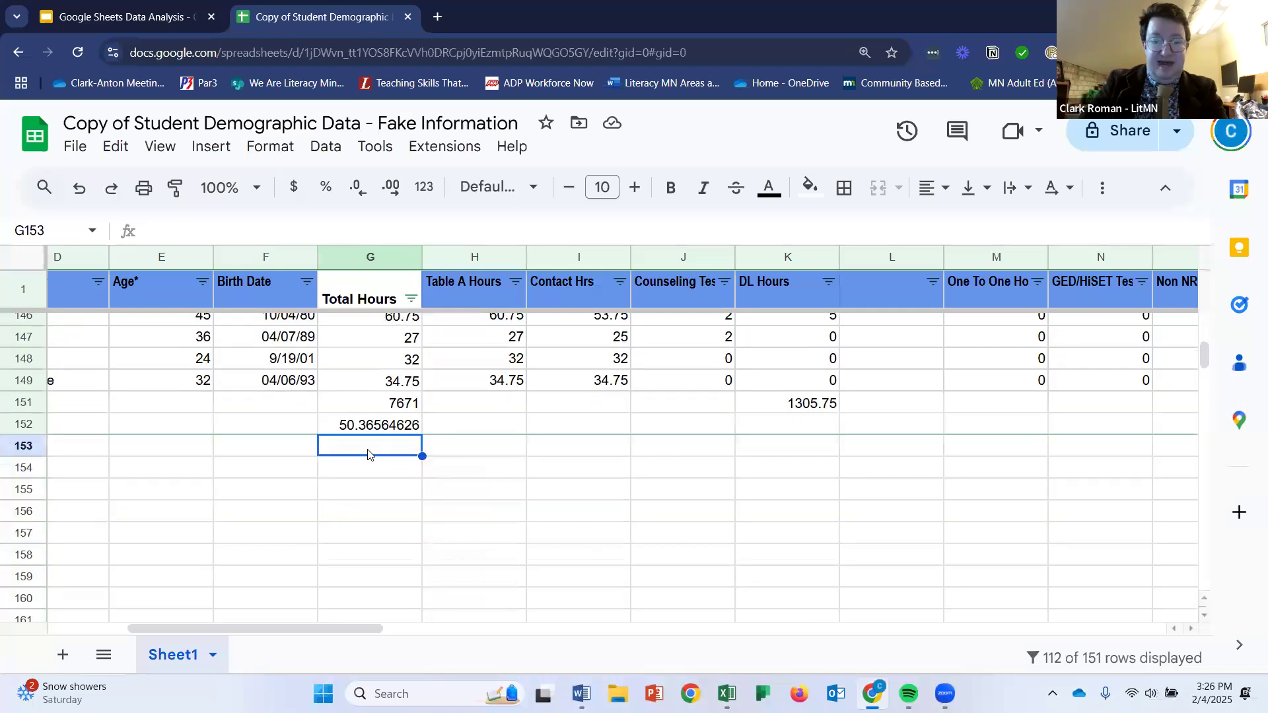
Calculate the minimum of the Total Hours column in cell G153 with the formula =MIN(G2:G150).
text(=)
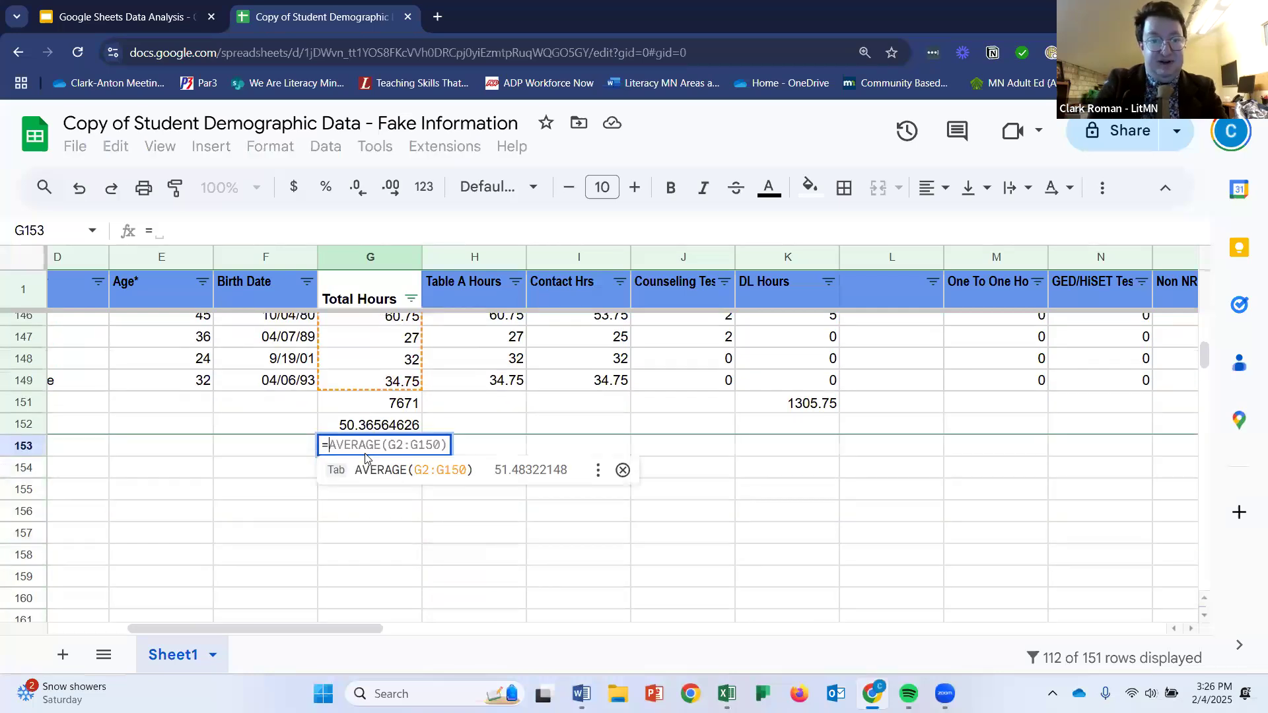
text(min)
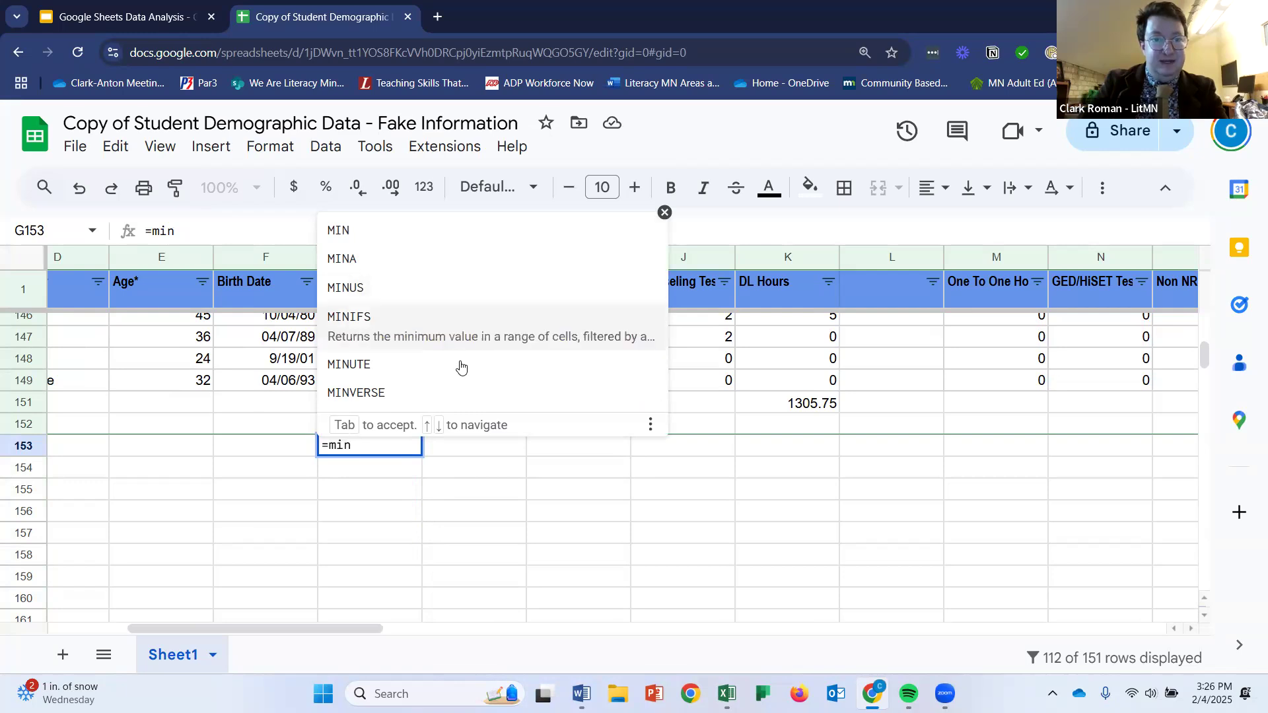
click(397, 231)
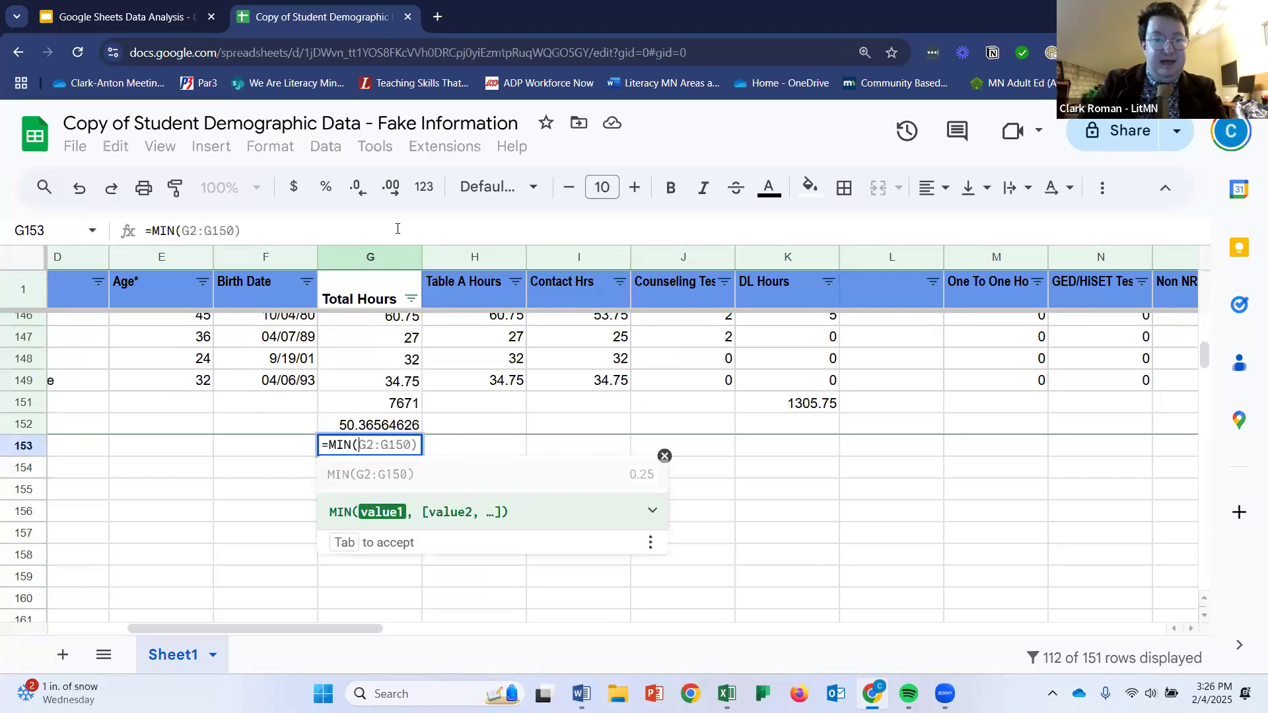
text(()
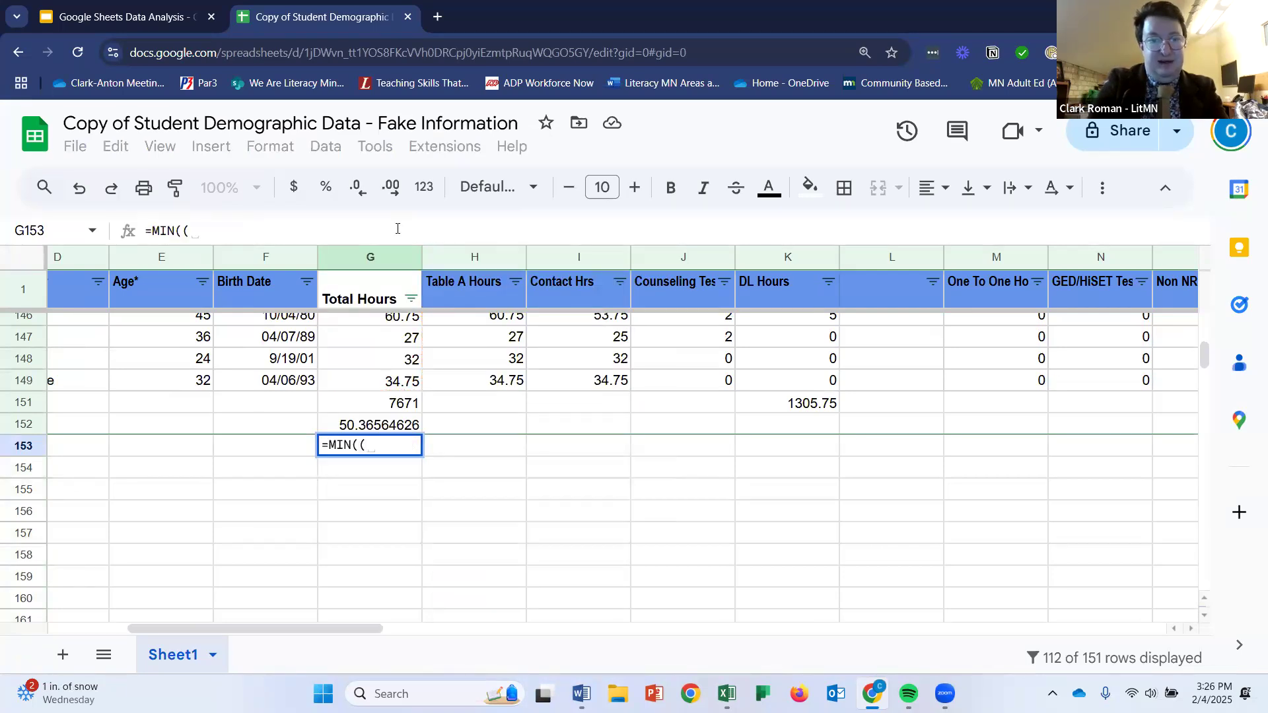
key(BackSpace)
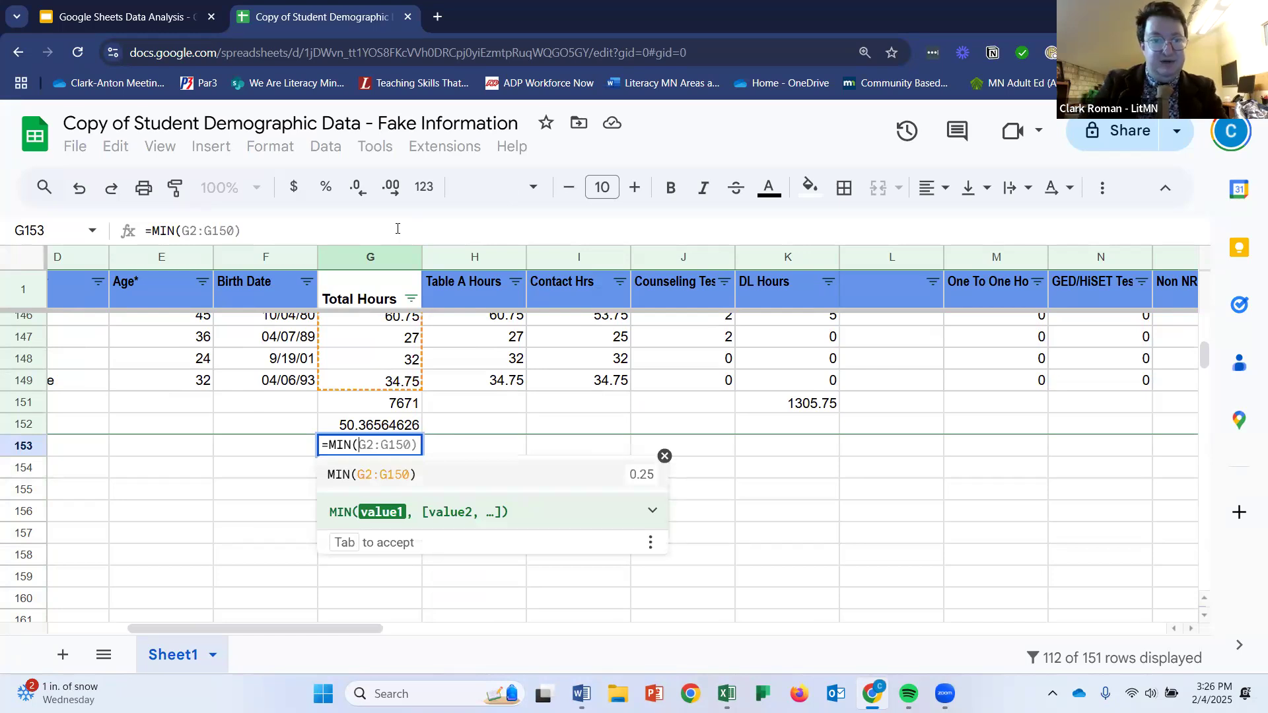
text(G2)
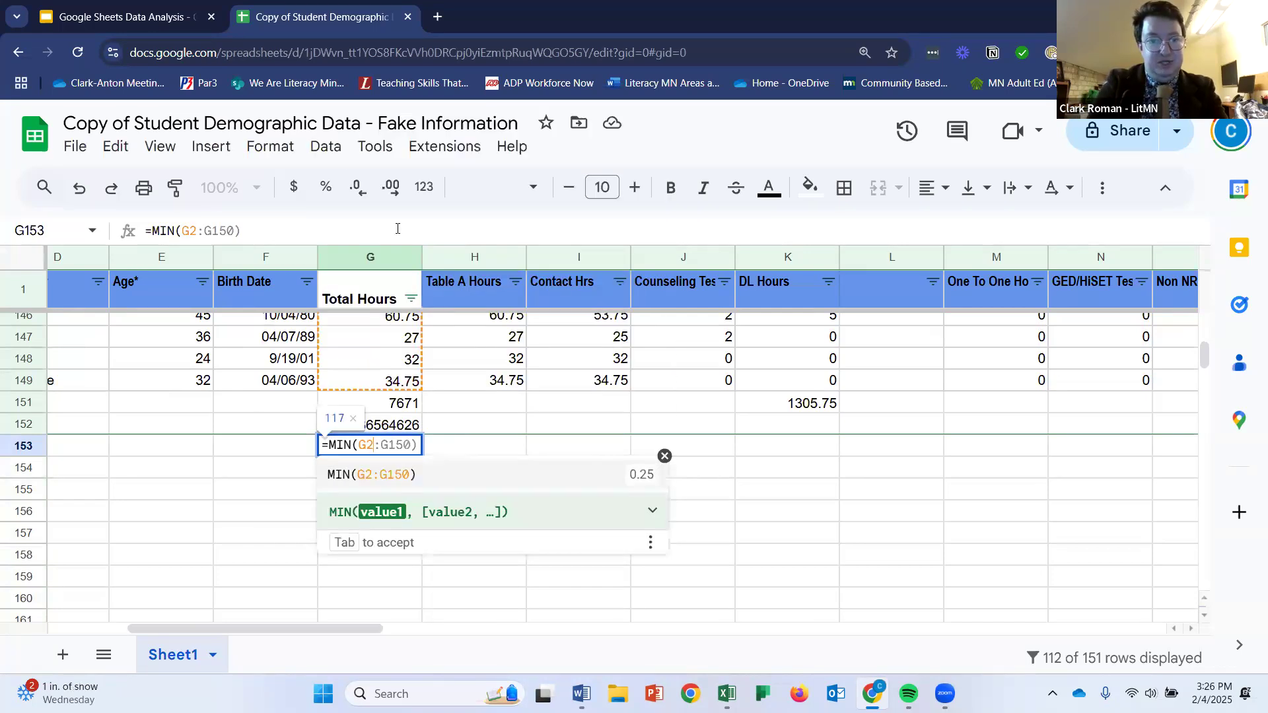
text(:G150)
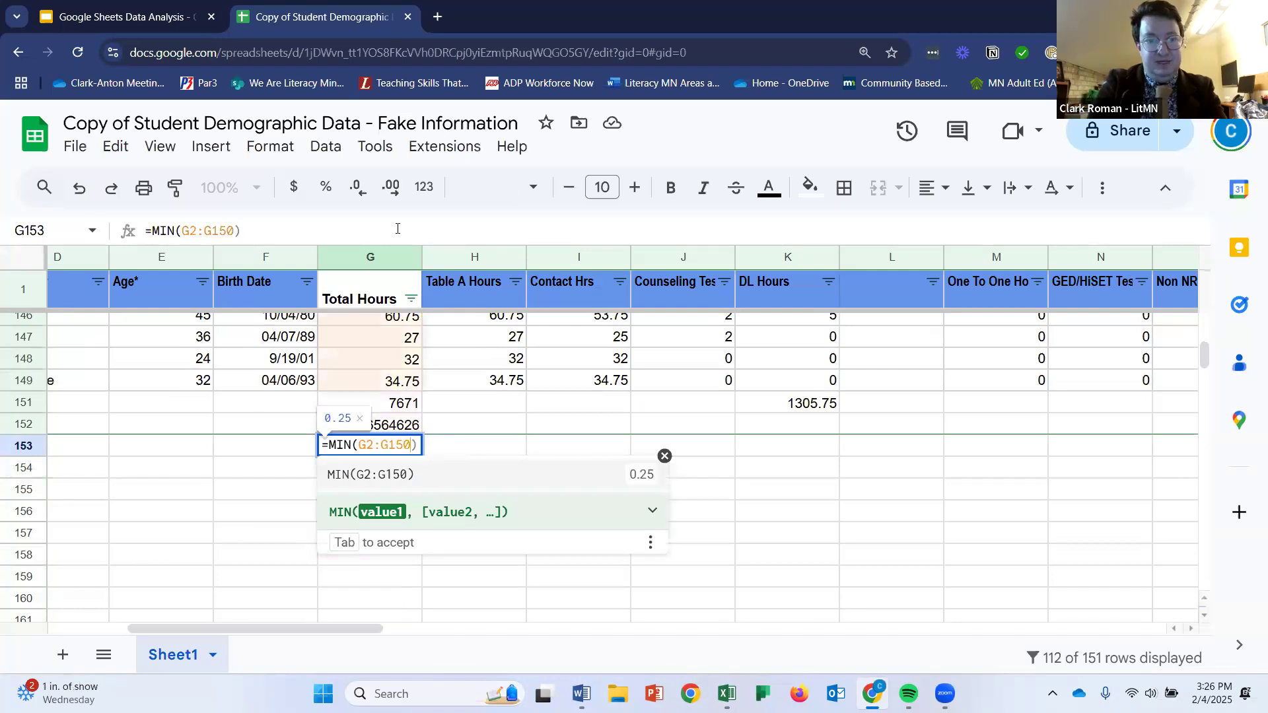
text())
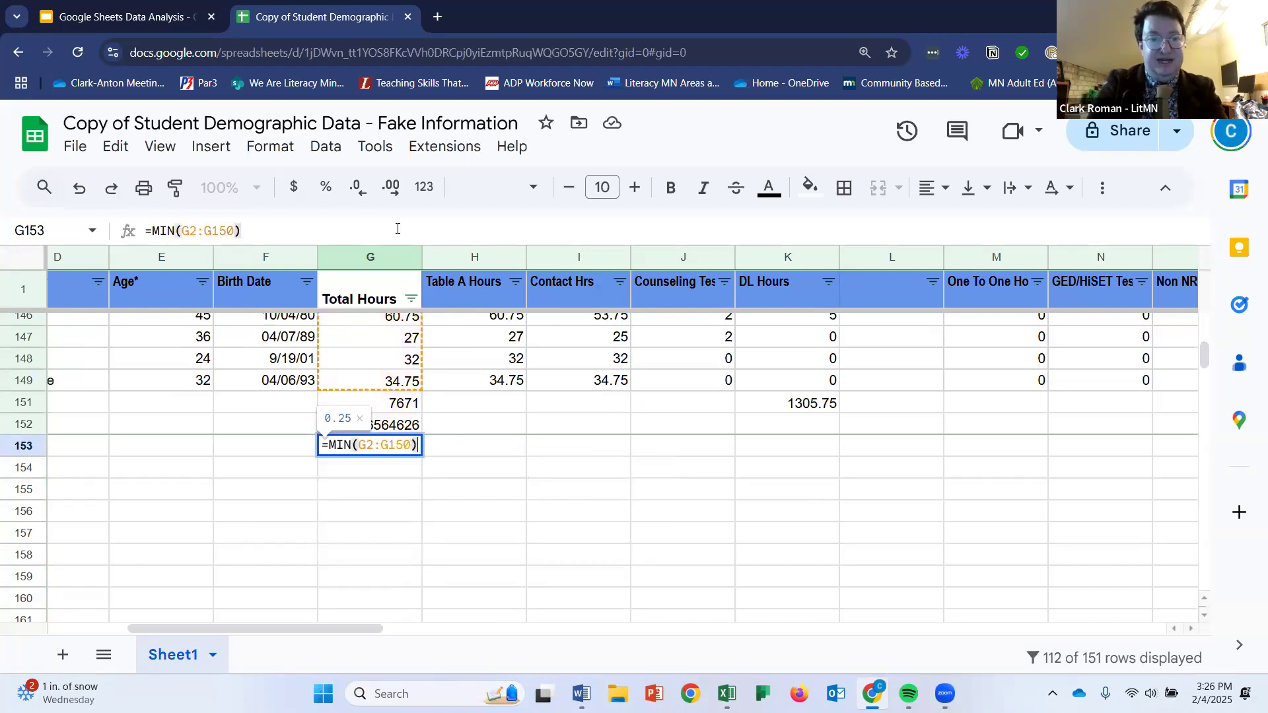
key(Return)
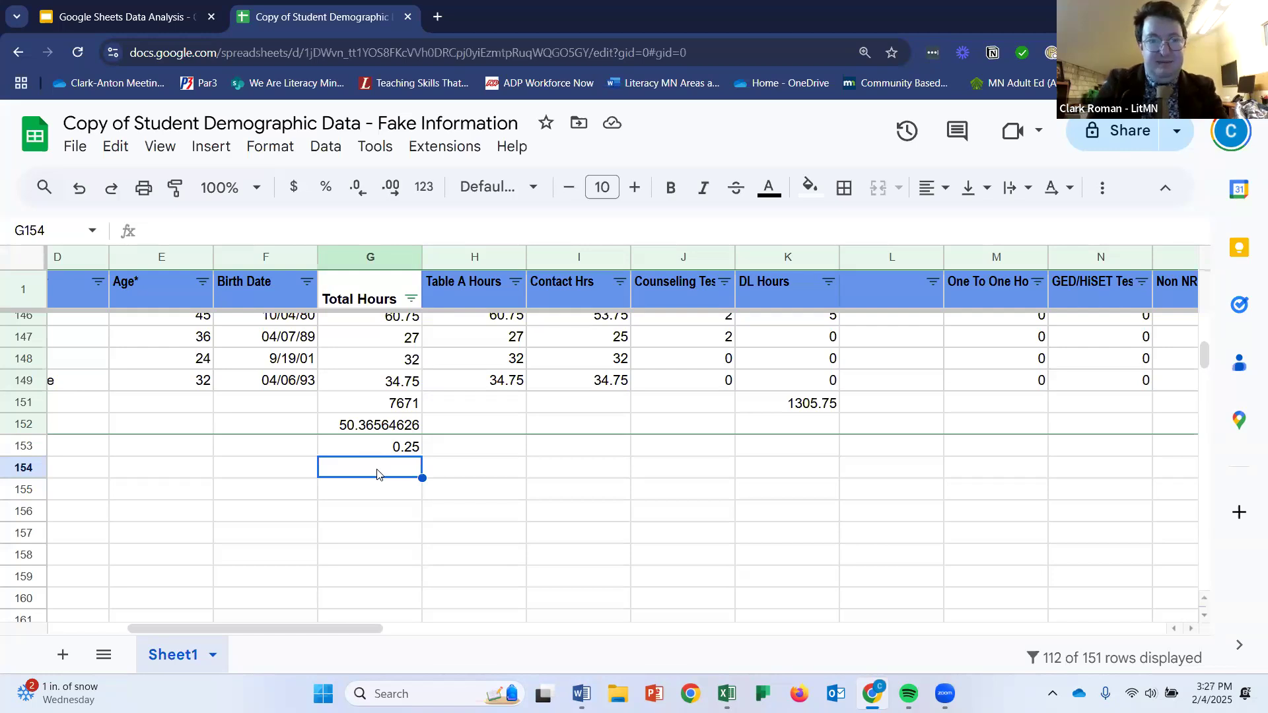
Calculate the maximum of the Total Hours column in cell G154 with the formula =MAX(G2:G150).
text(=)
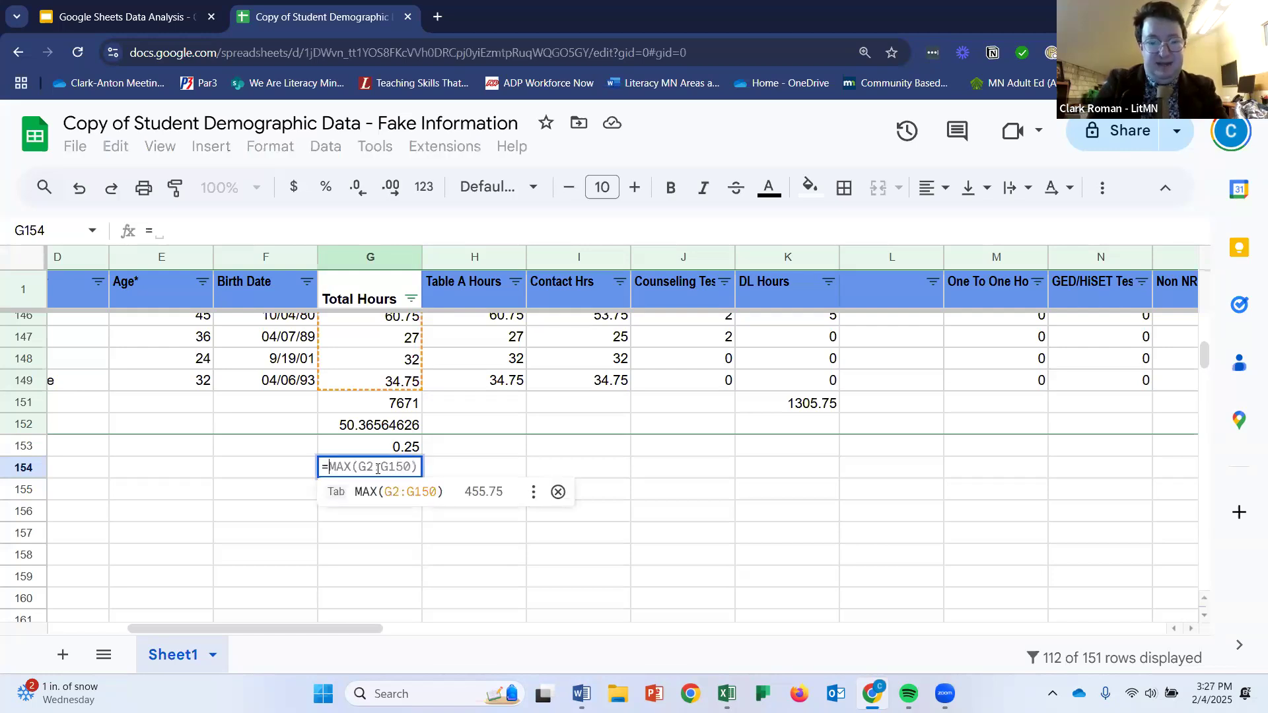
text(MAX)
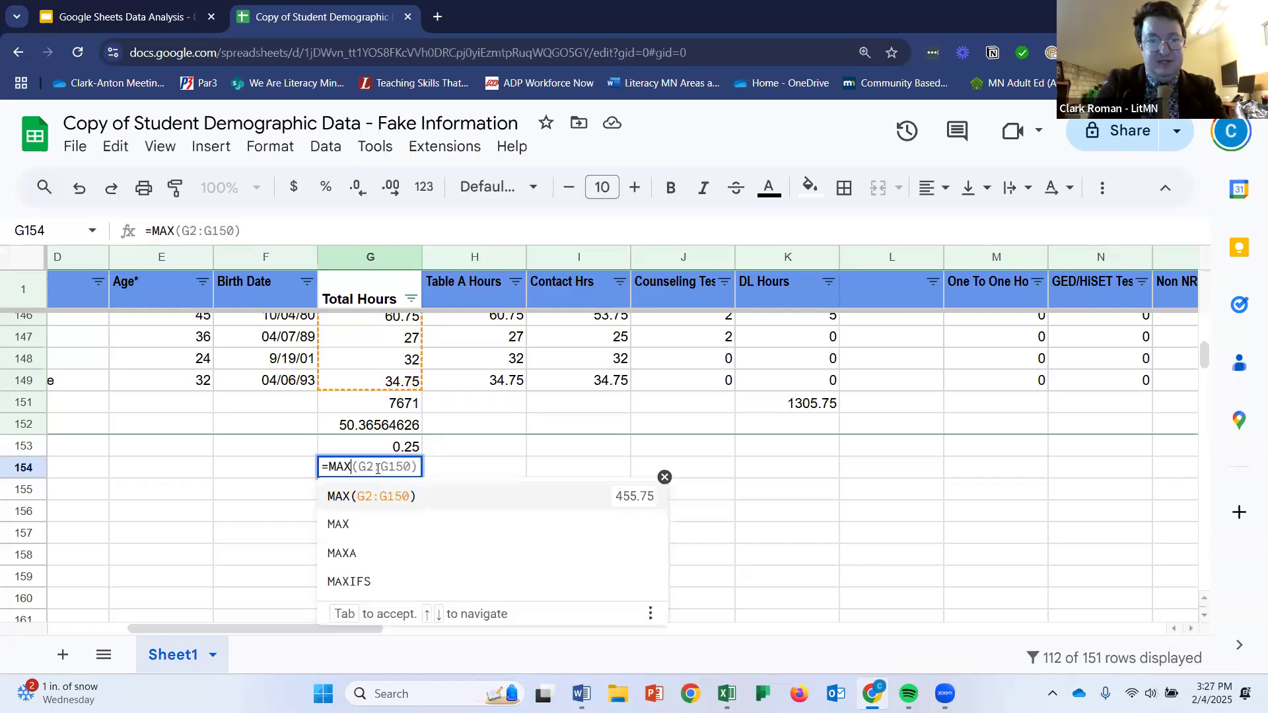
text(()
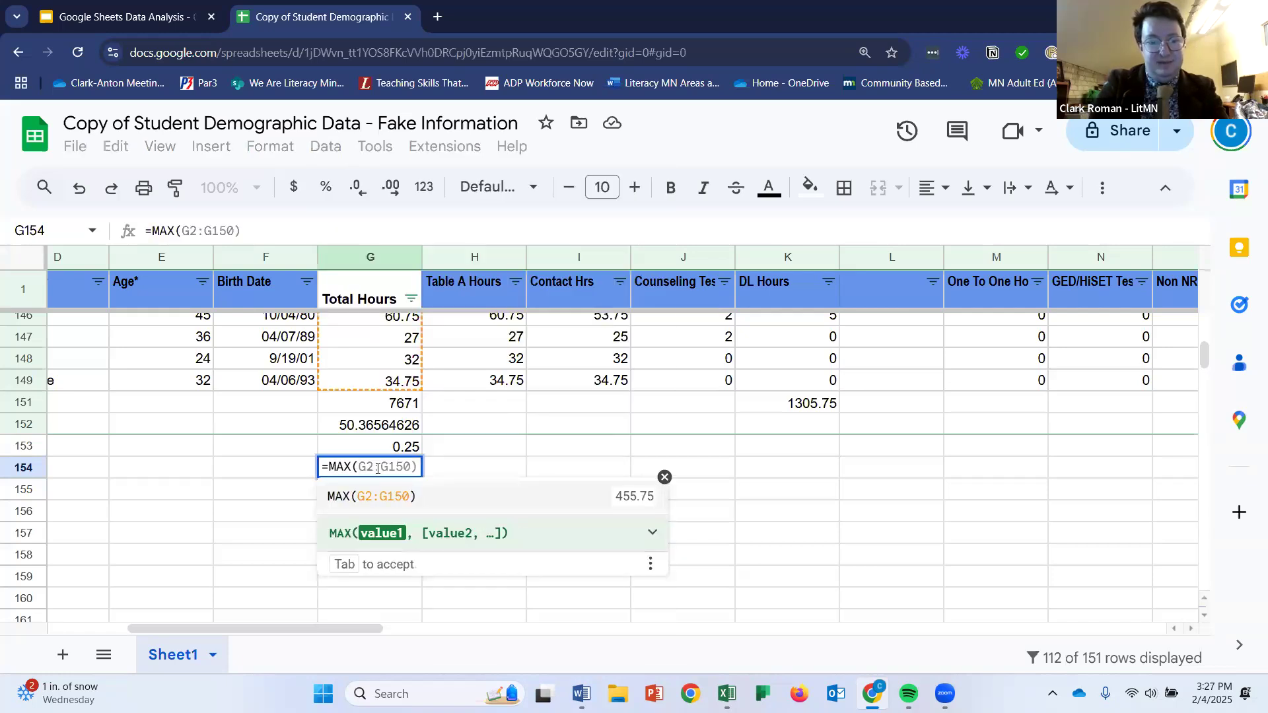
text(G2:G)
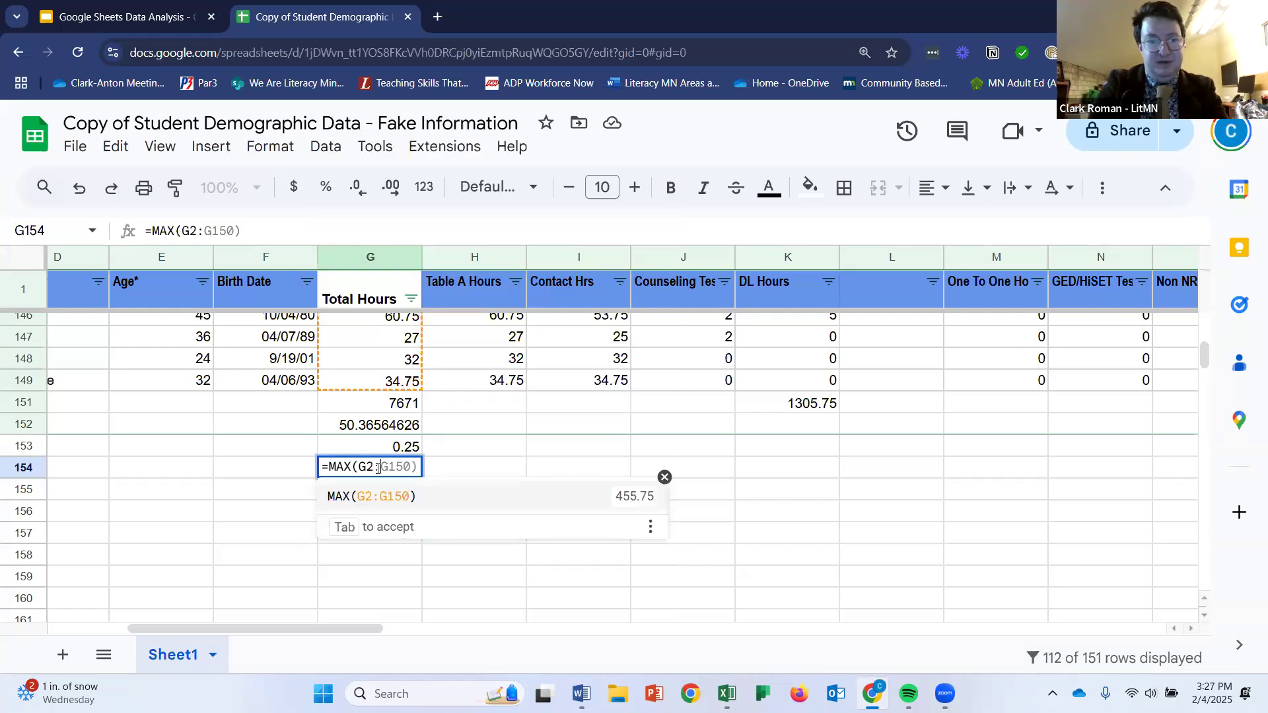
text(150)
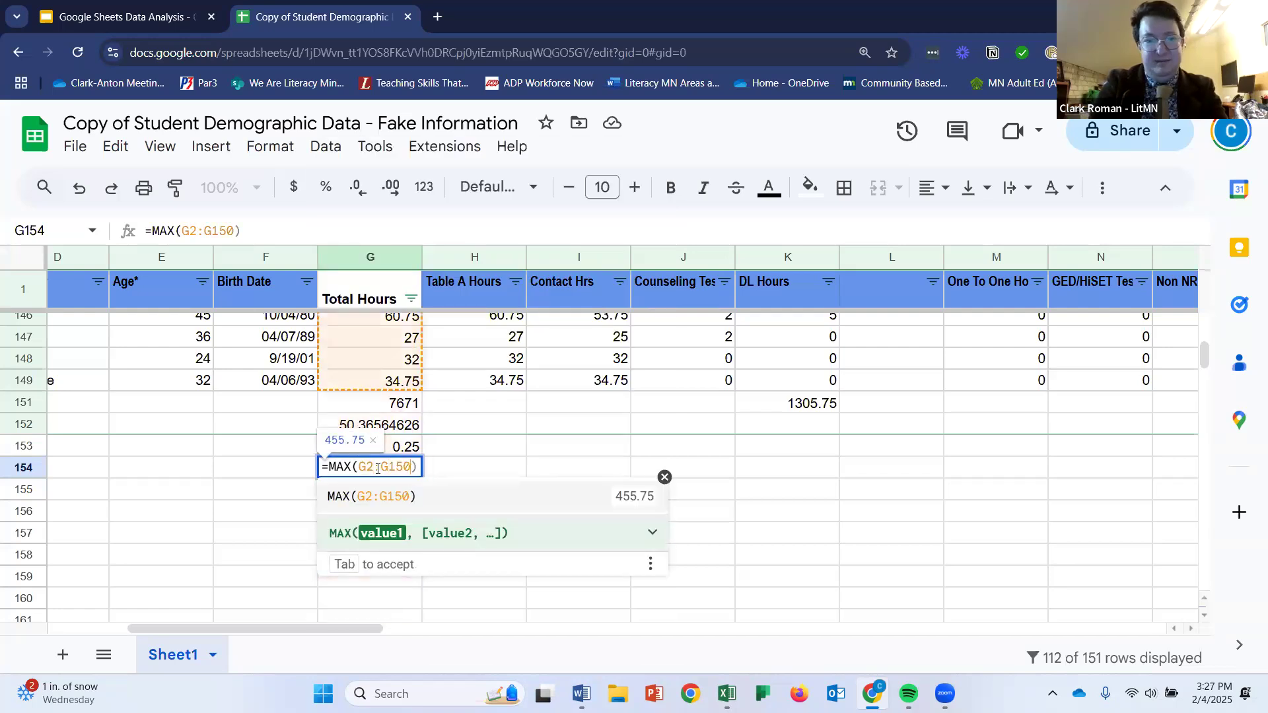
text())
key(Return)
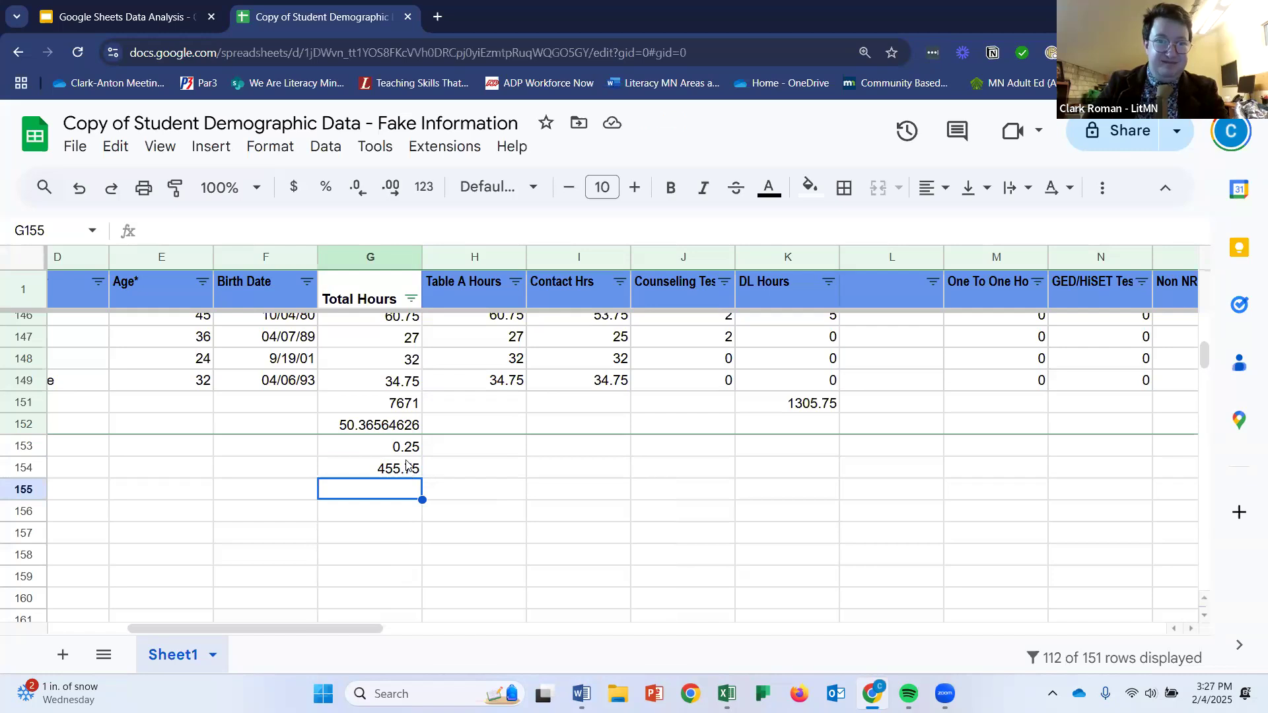
Scan the Total Hours column for its highest value and go back to the first data rows.
scroll(406, 462, up, 14)
scroll(398, 454, up, 20)
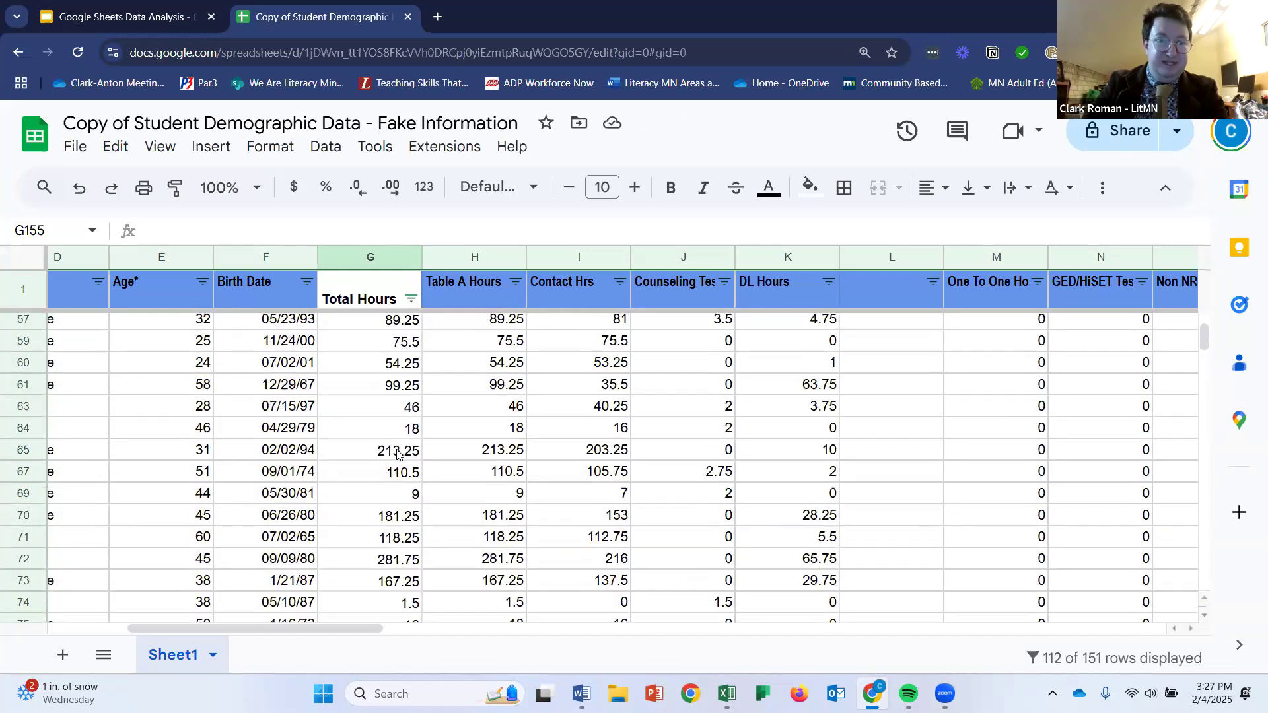
scroll(396, 454, down, 12)
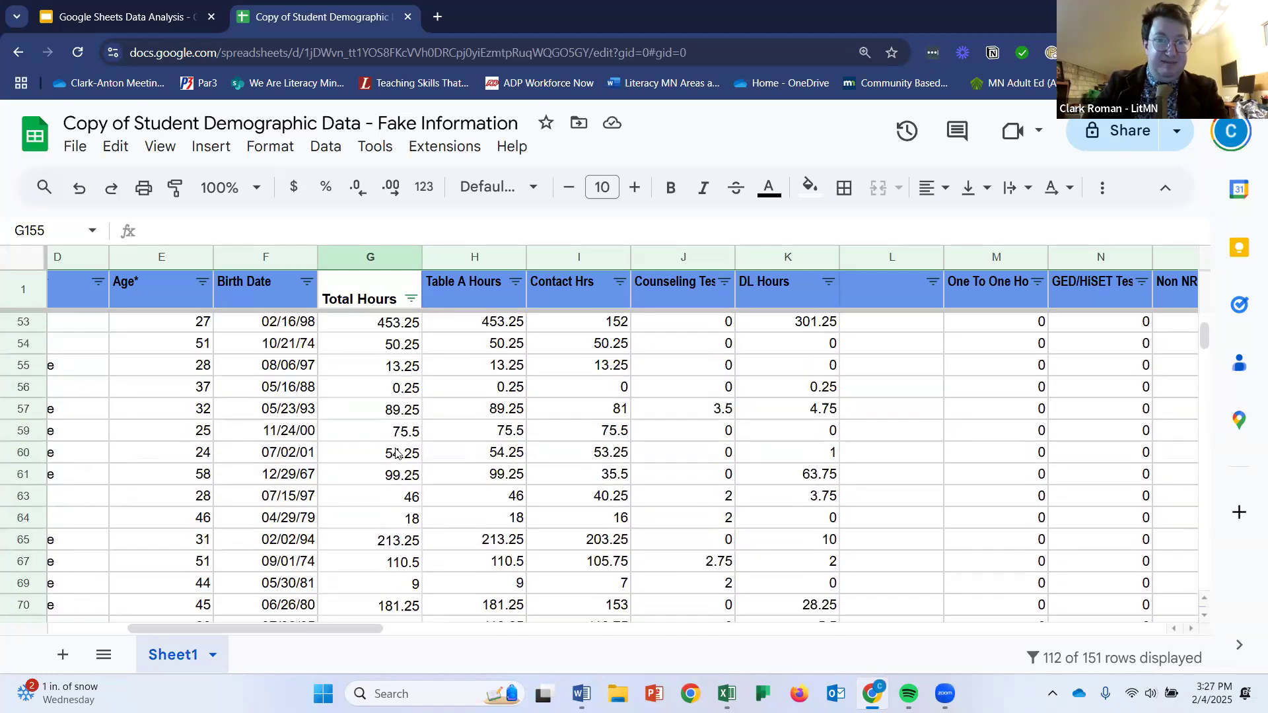
scroll(396, 453, down, 20)
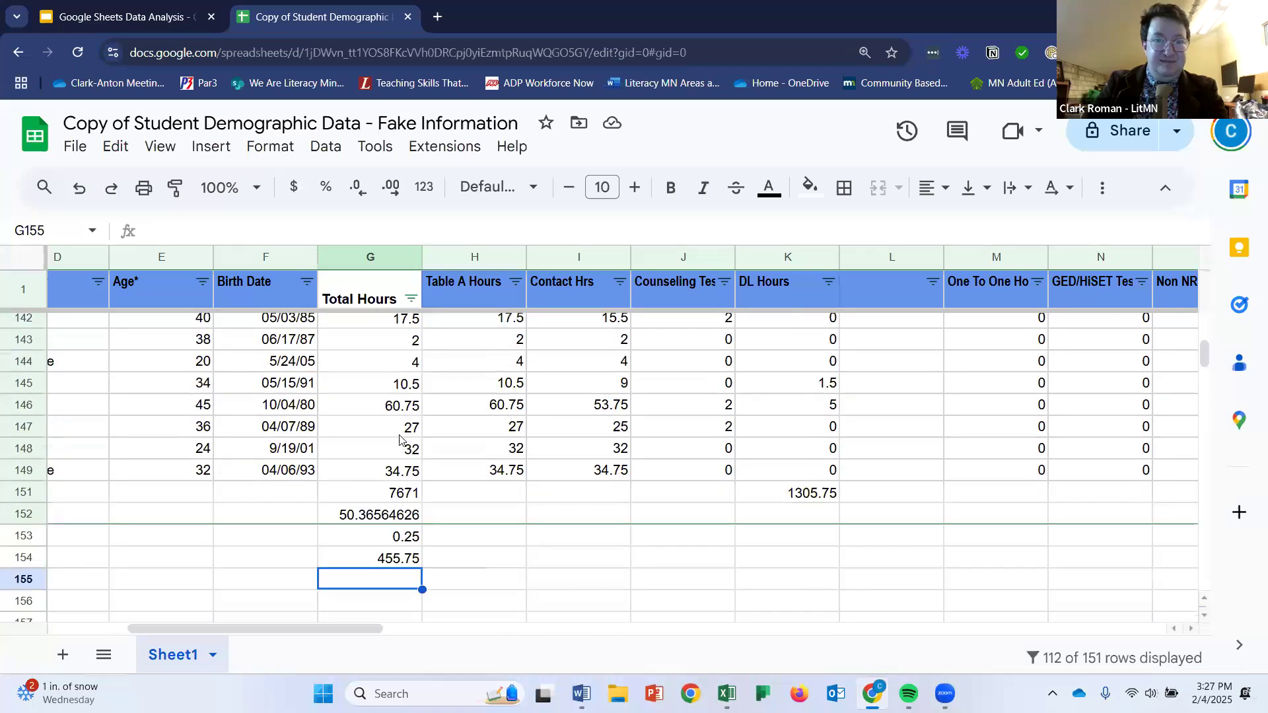
scroll(406, 422, up, 5)
scroll(405, 423, up, 20)
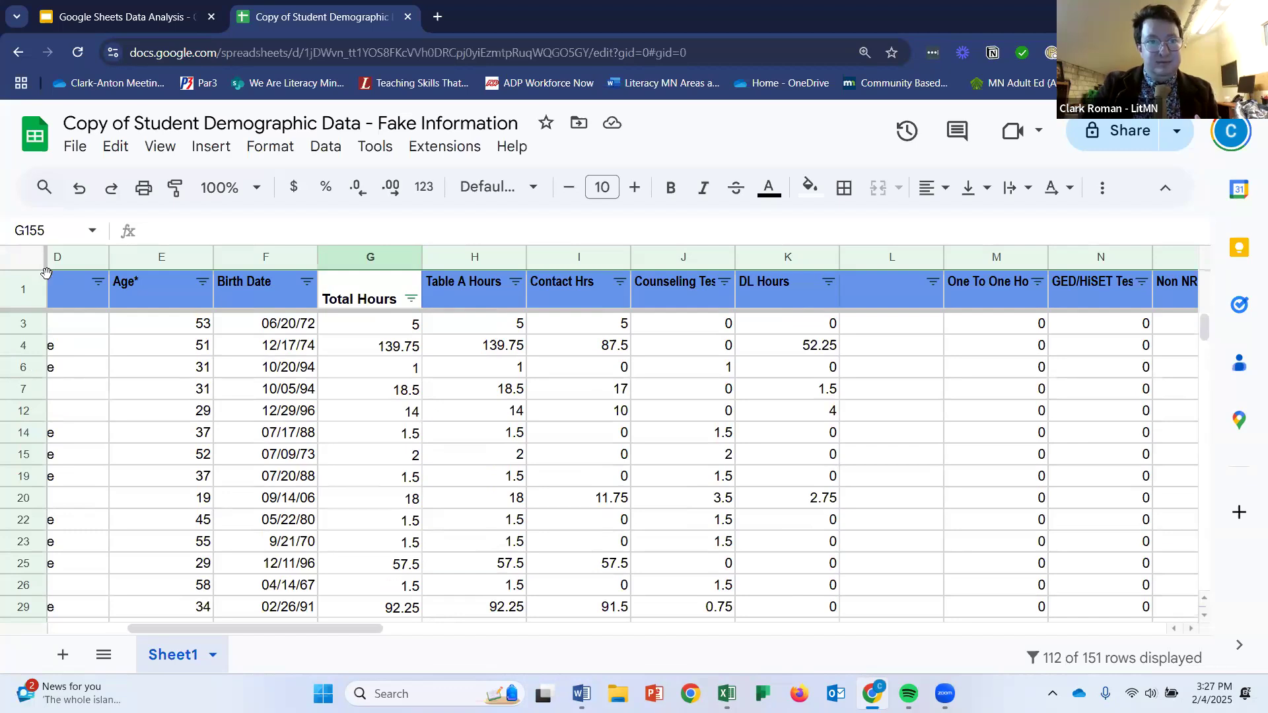
Switch to the Google Sheets Data Analysis presentation and go past the MAX() slide to the COUNT Functions slide.
click(129, 12)
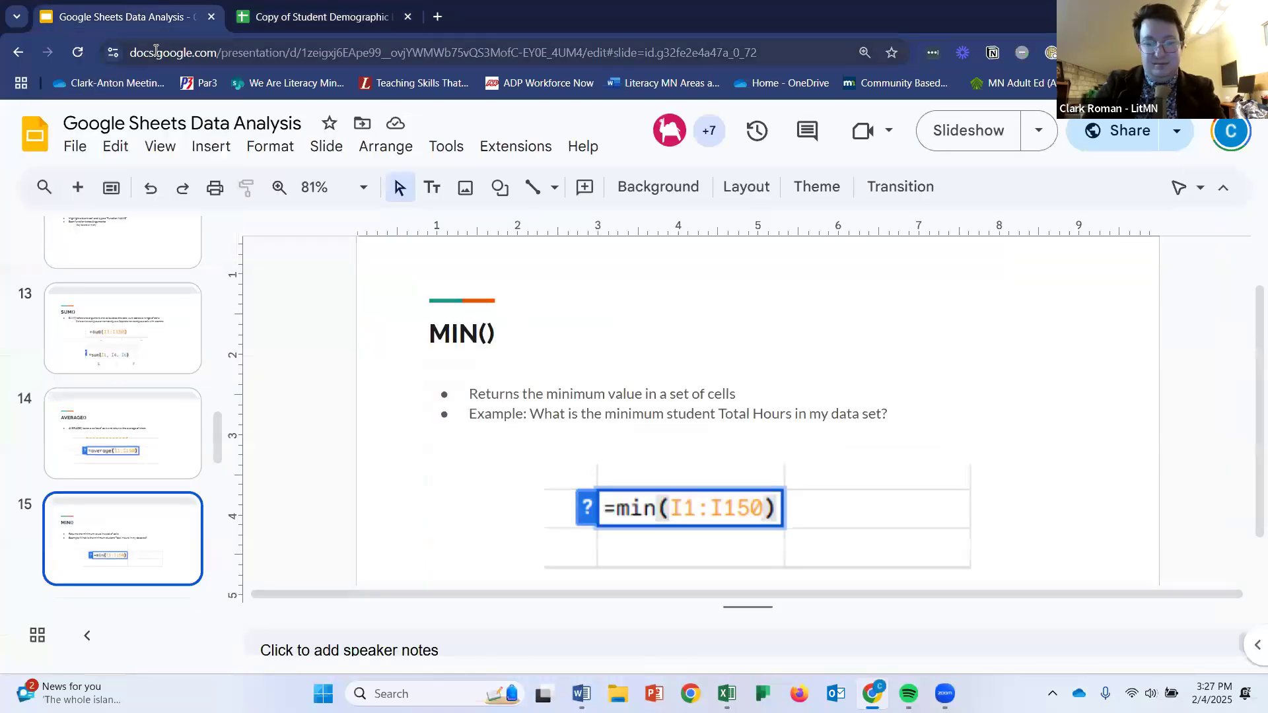
key(Down)
key(Down)
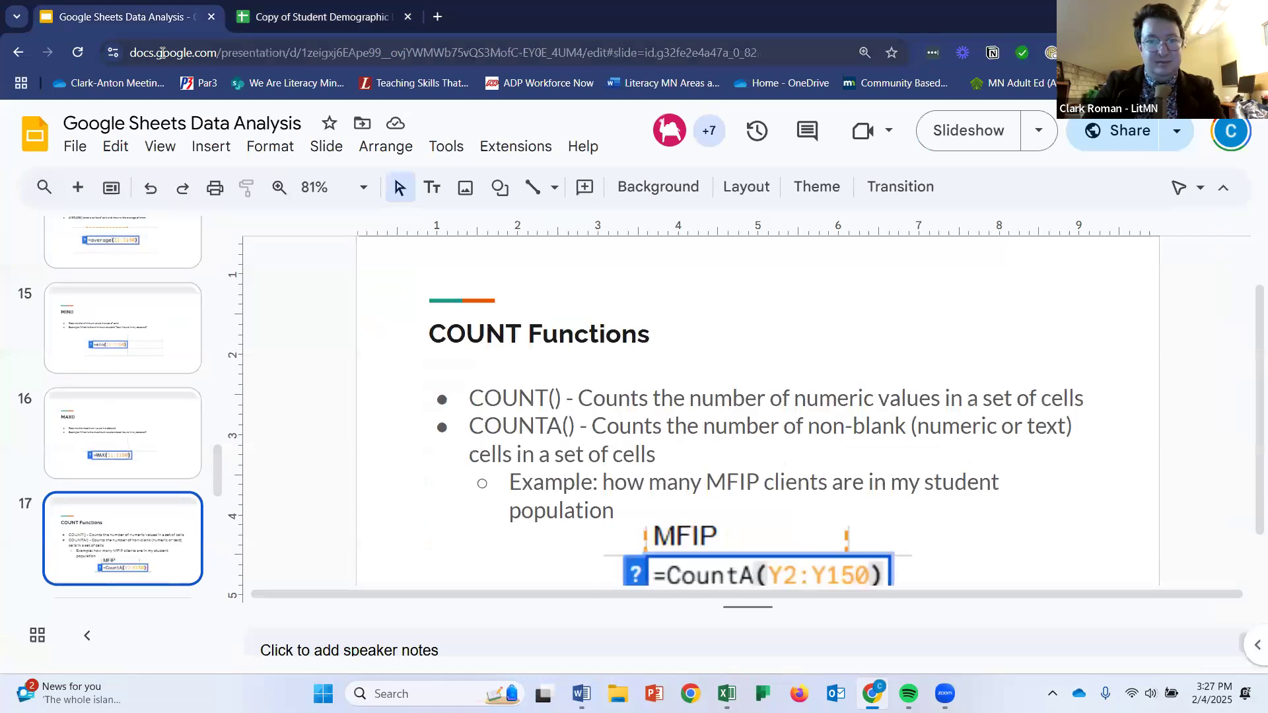
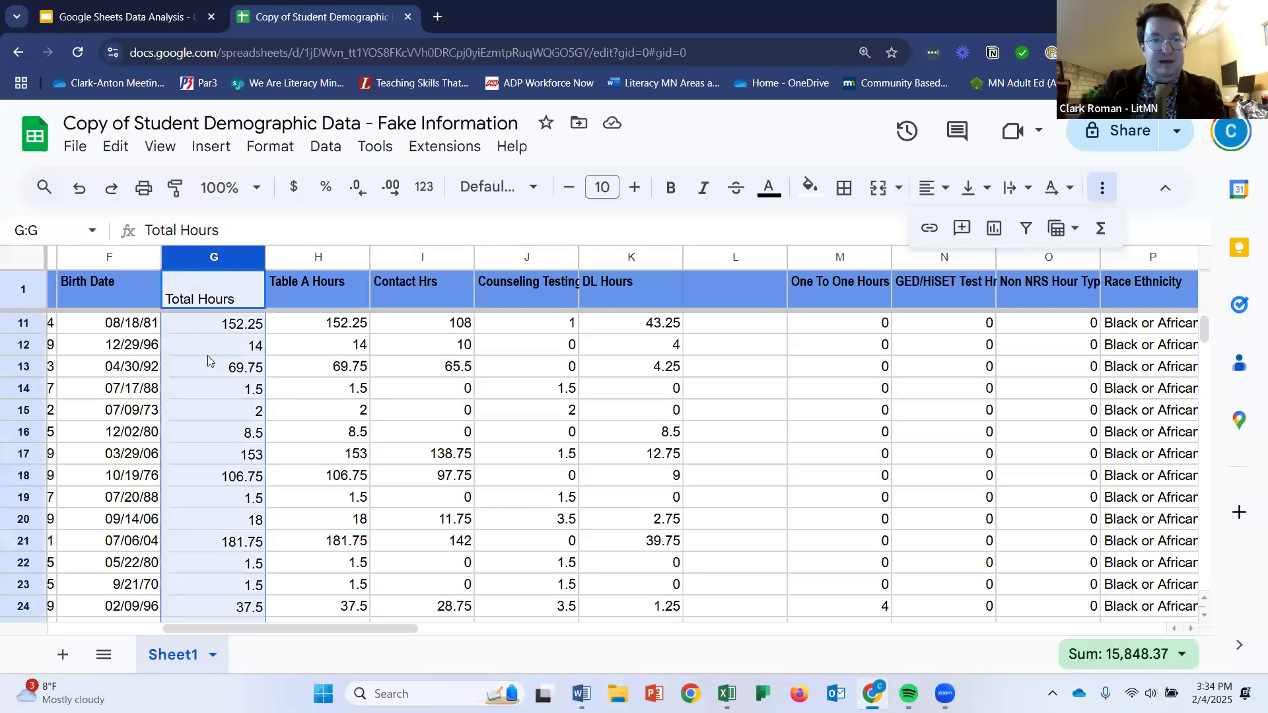
Clear the sum, average, minimum and maximum formulas beneath the Total Hours column in G151:G154.
scroll(213, 371, down, 20)
scroll(216, 402, down, 20)
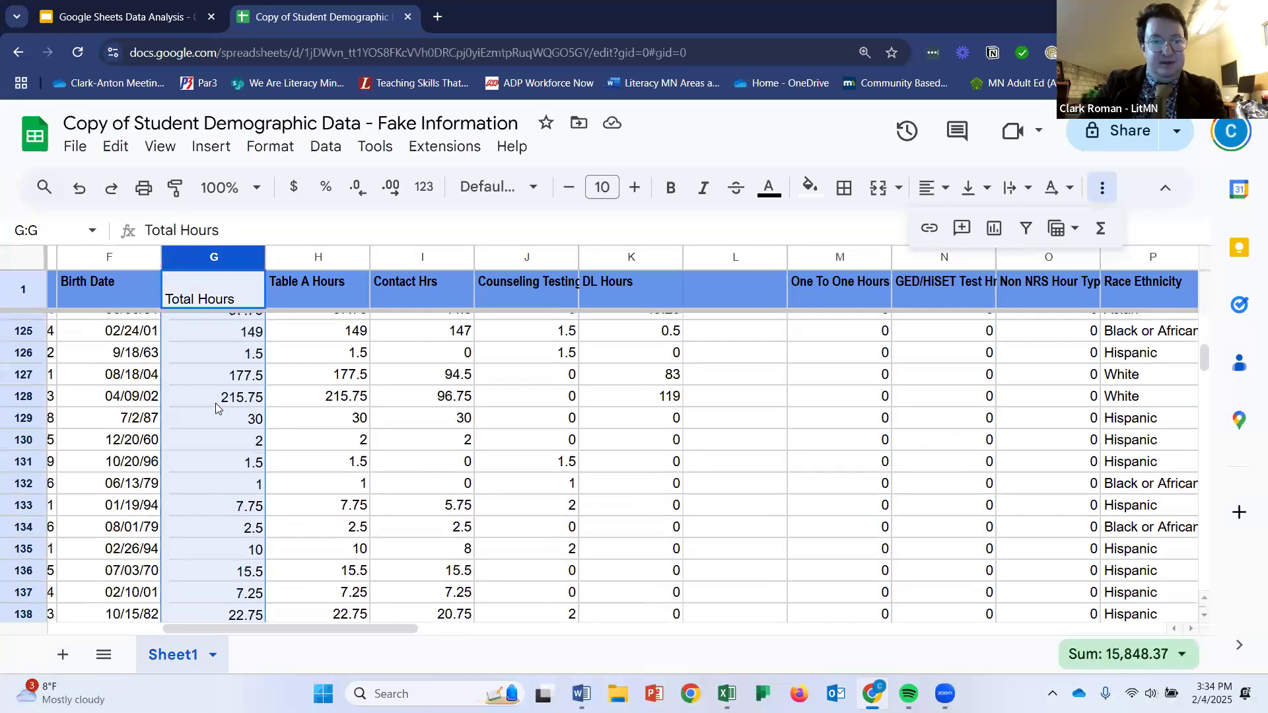
scroll(210, 400, up, 5)
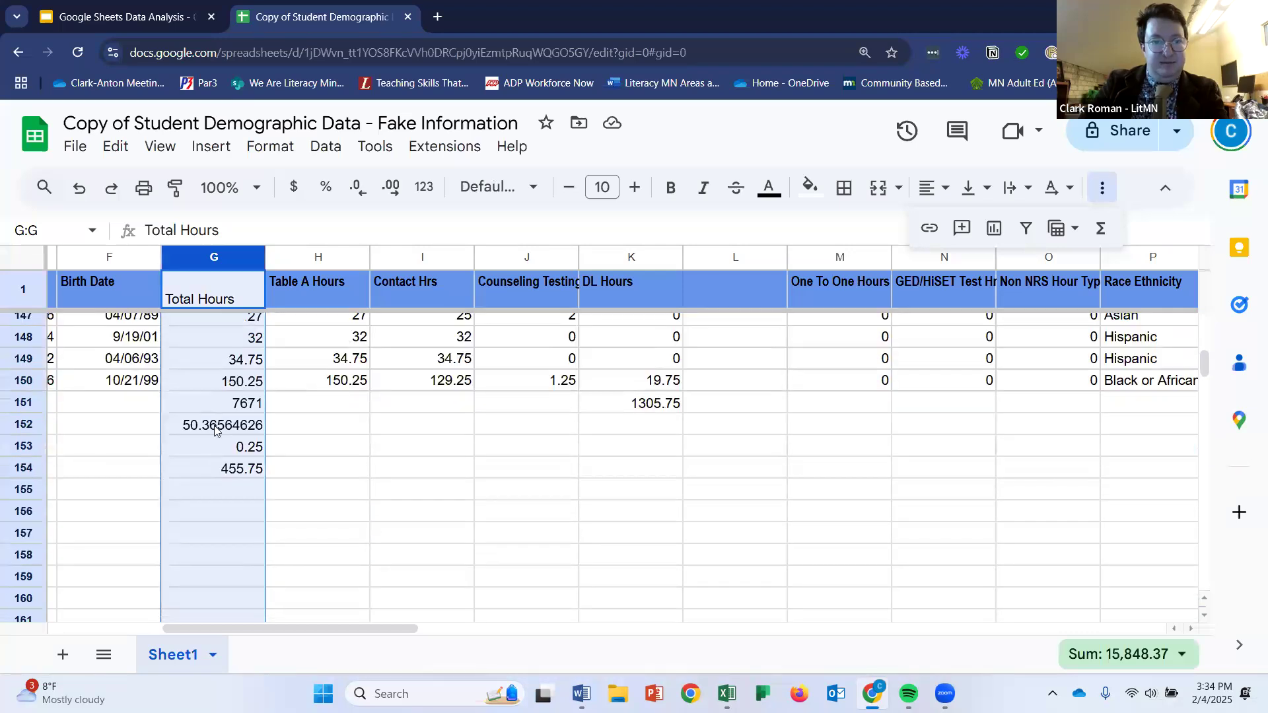
drag(213, 403, 202, 462)
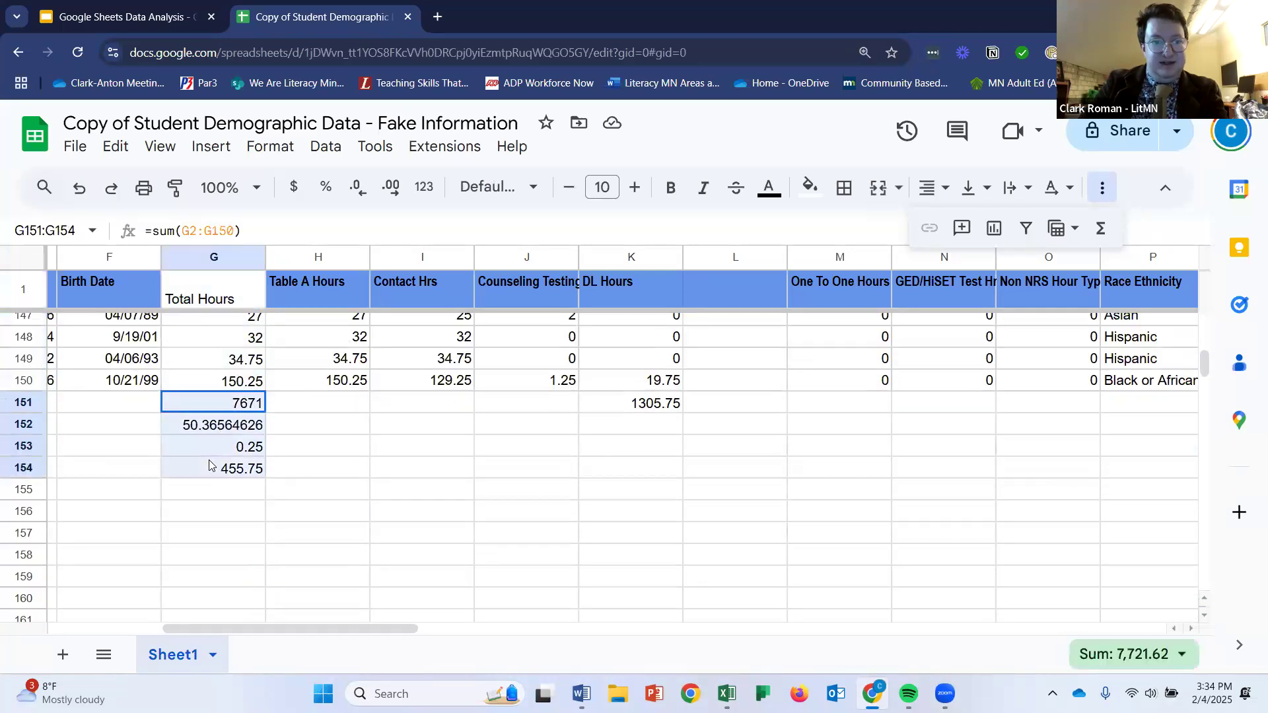
key(Delete)
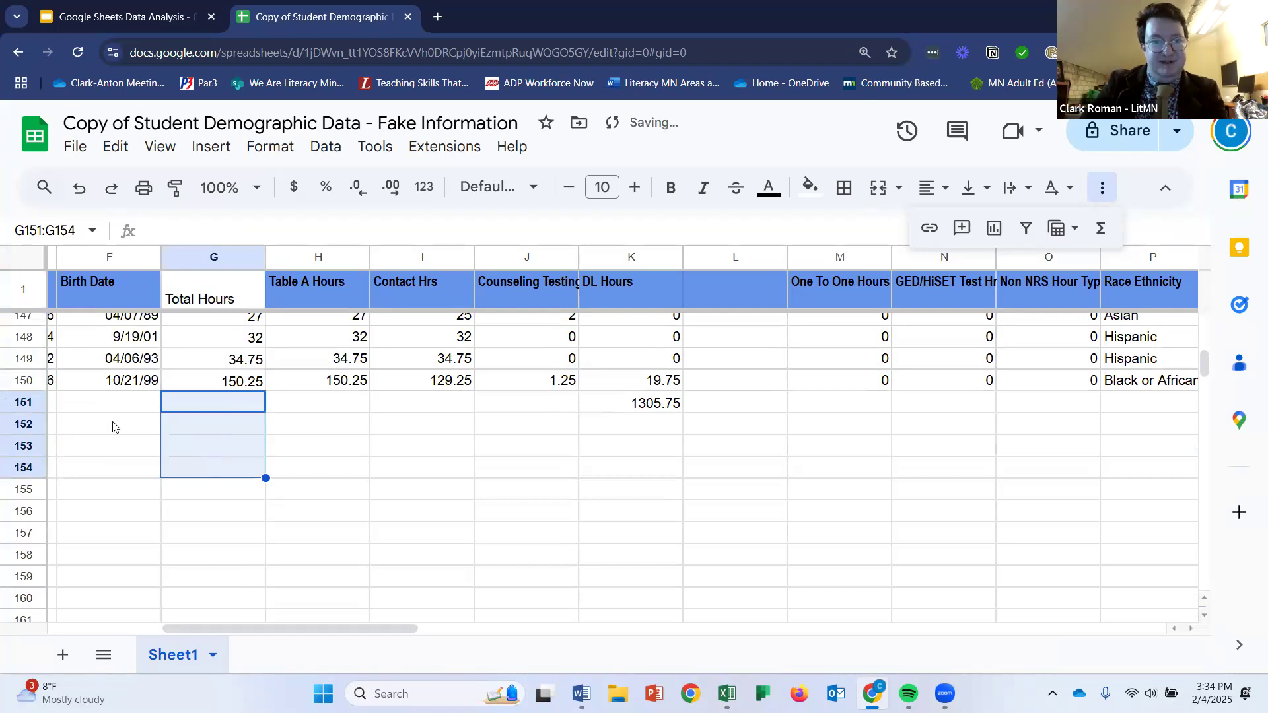
Sum only the Total Hours values above 40 in cell G151 with the formula =sumif(G2:G150,">40").
click(184, 410)
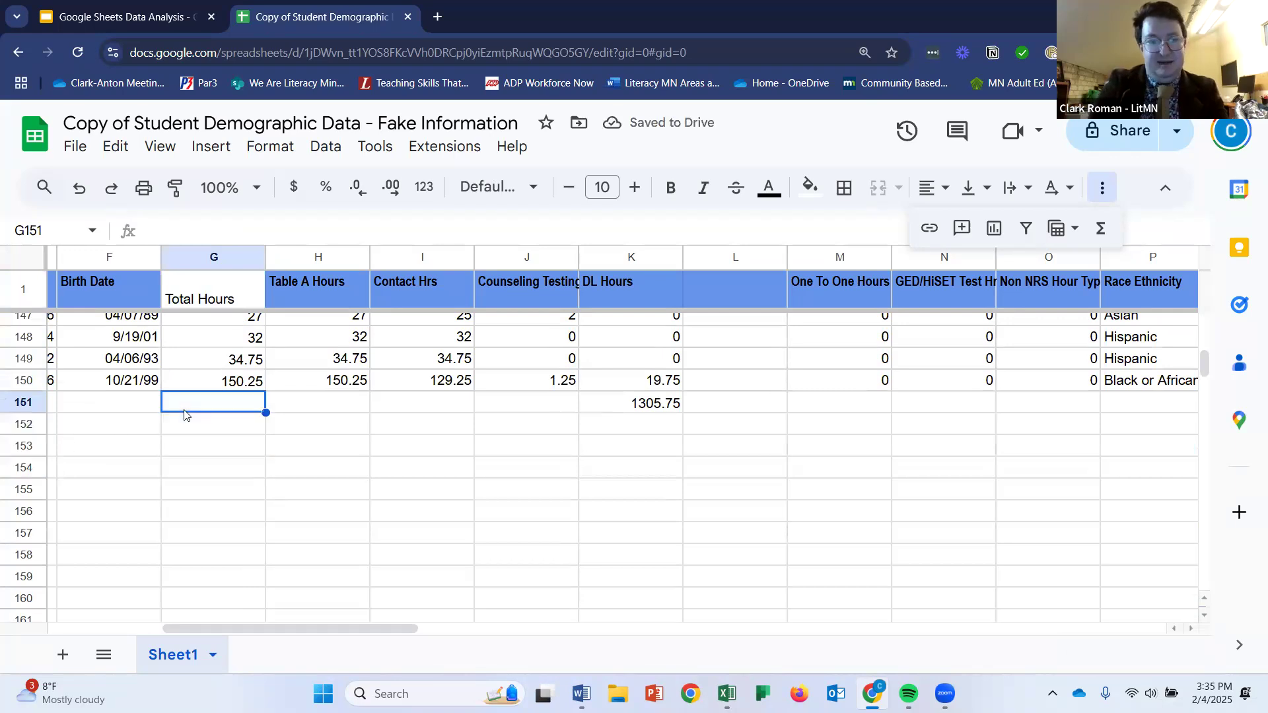
text(=sumi)
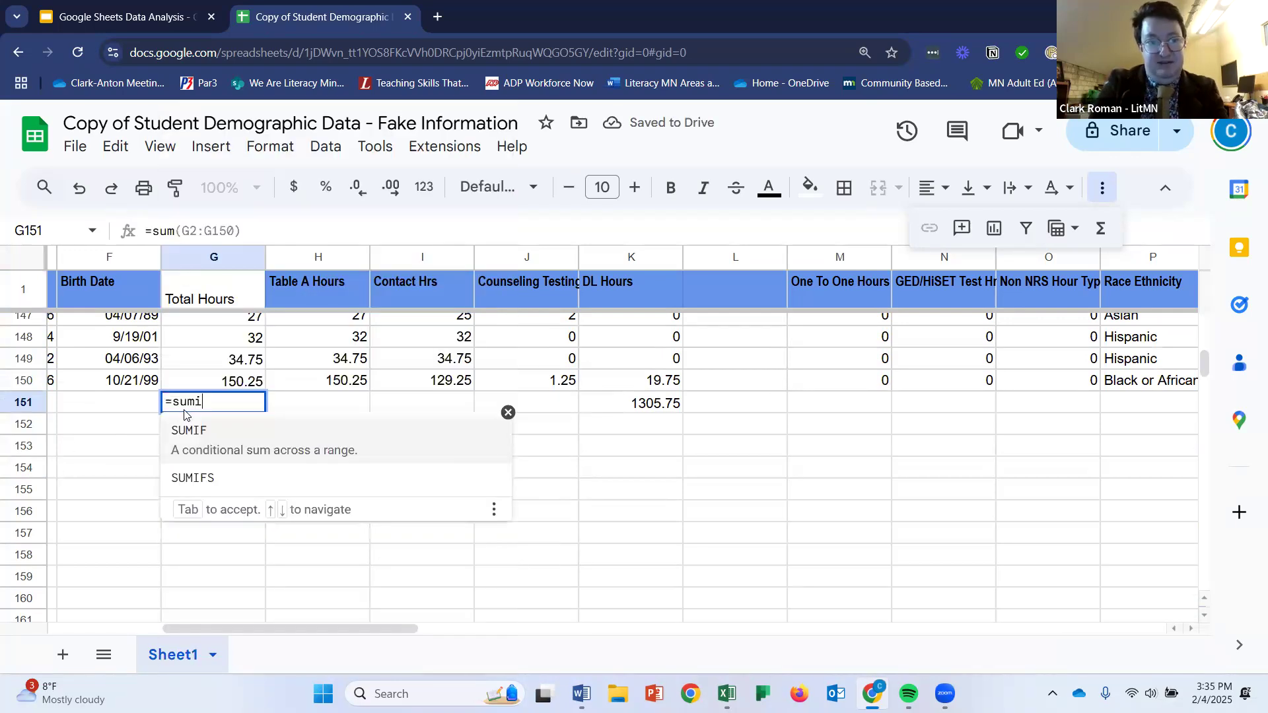
text(f()
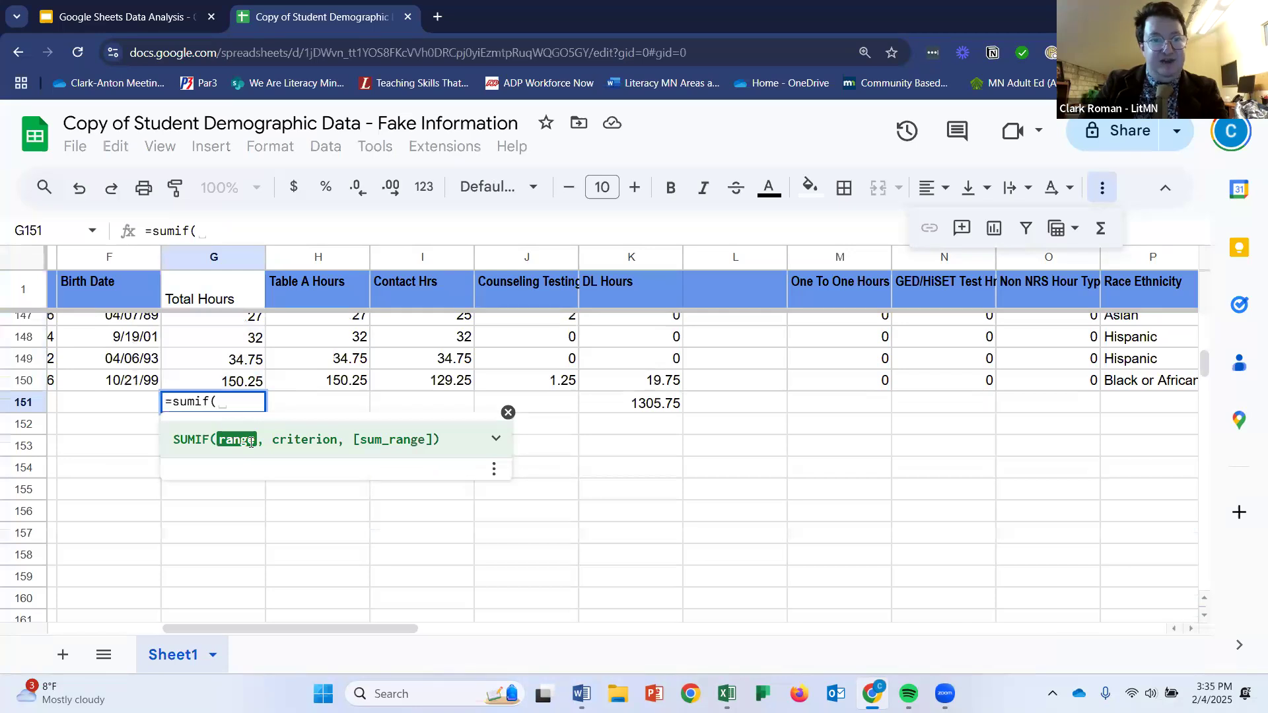
drag(238, 388, 222, 324)
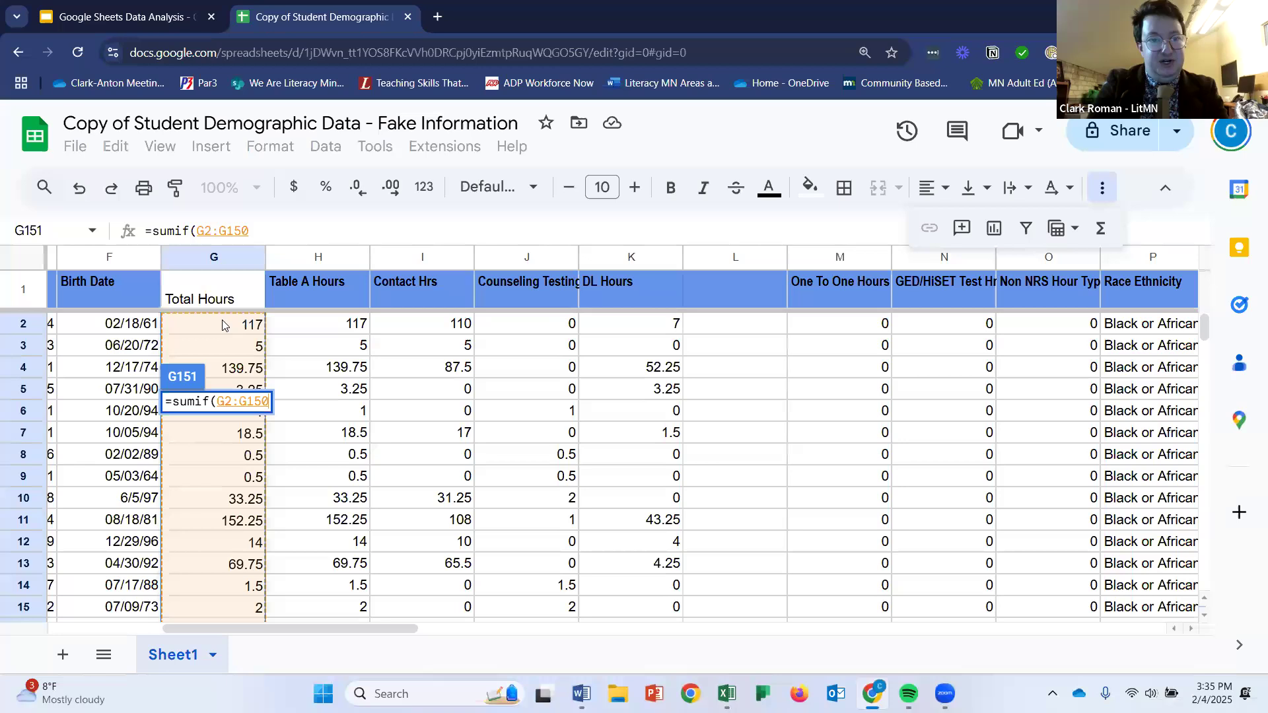
text(,)
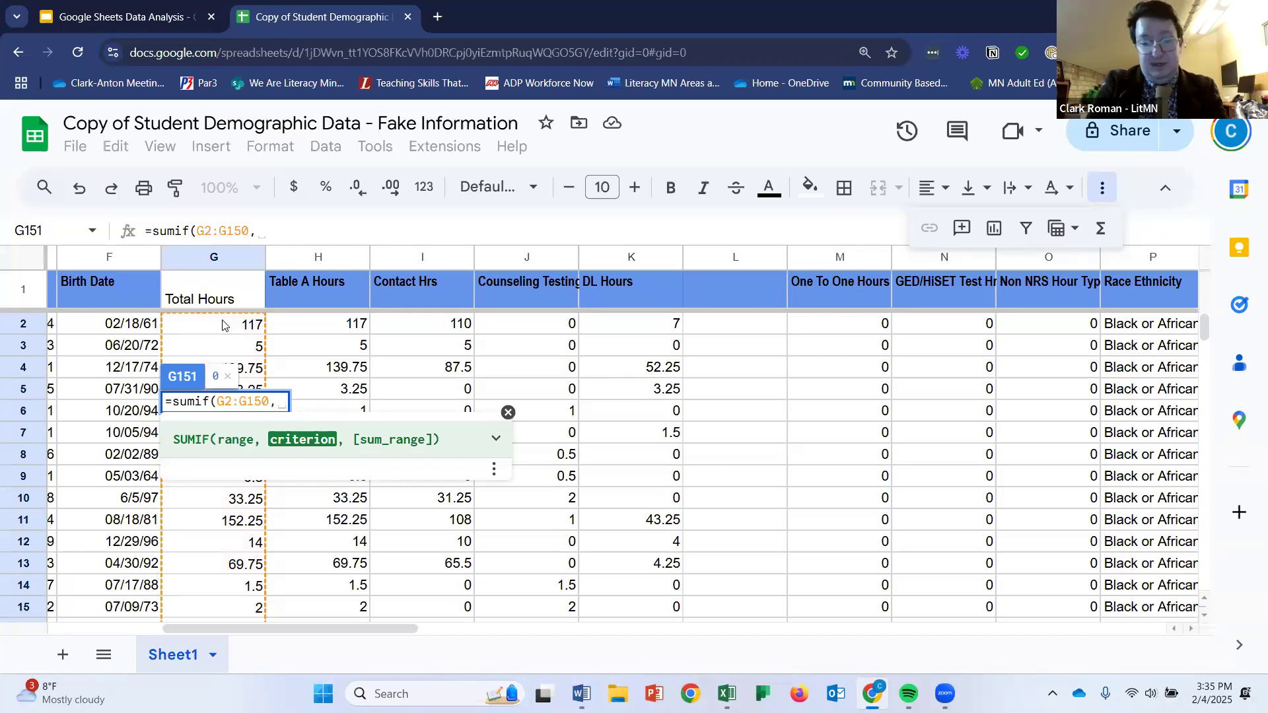
text(")
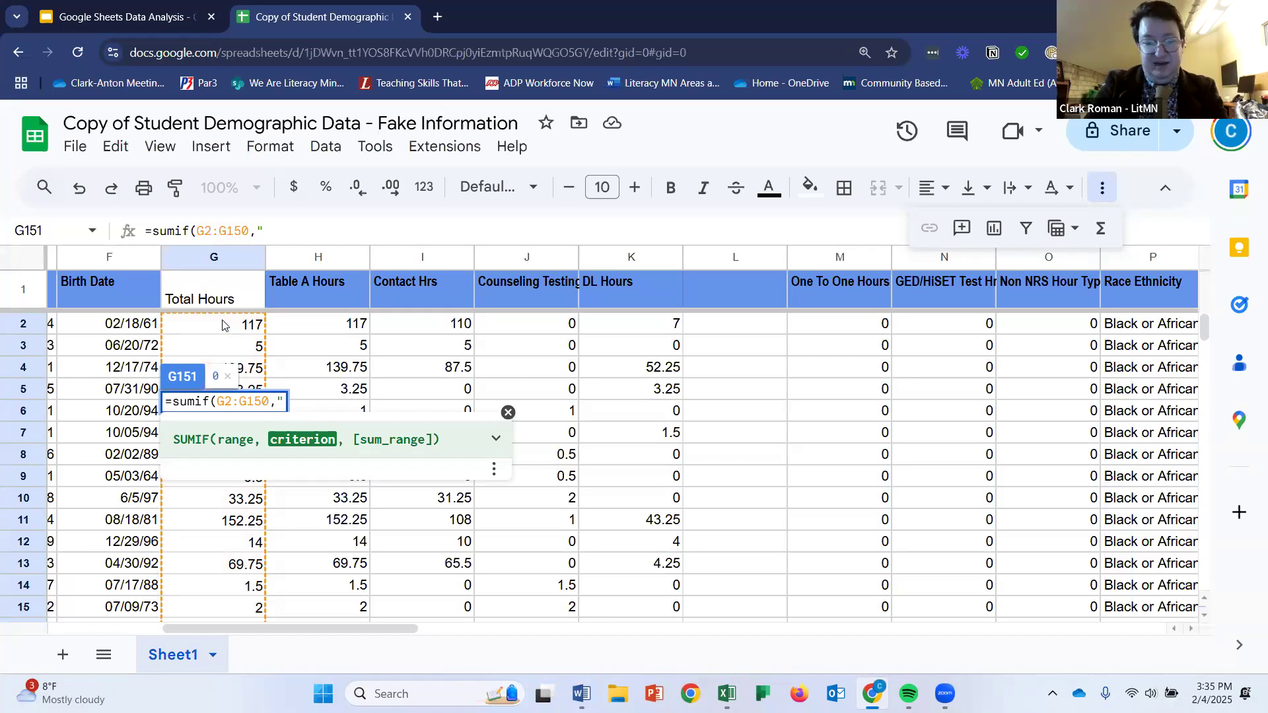
text(>)
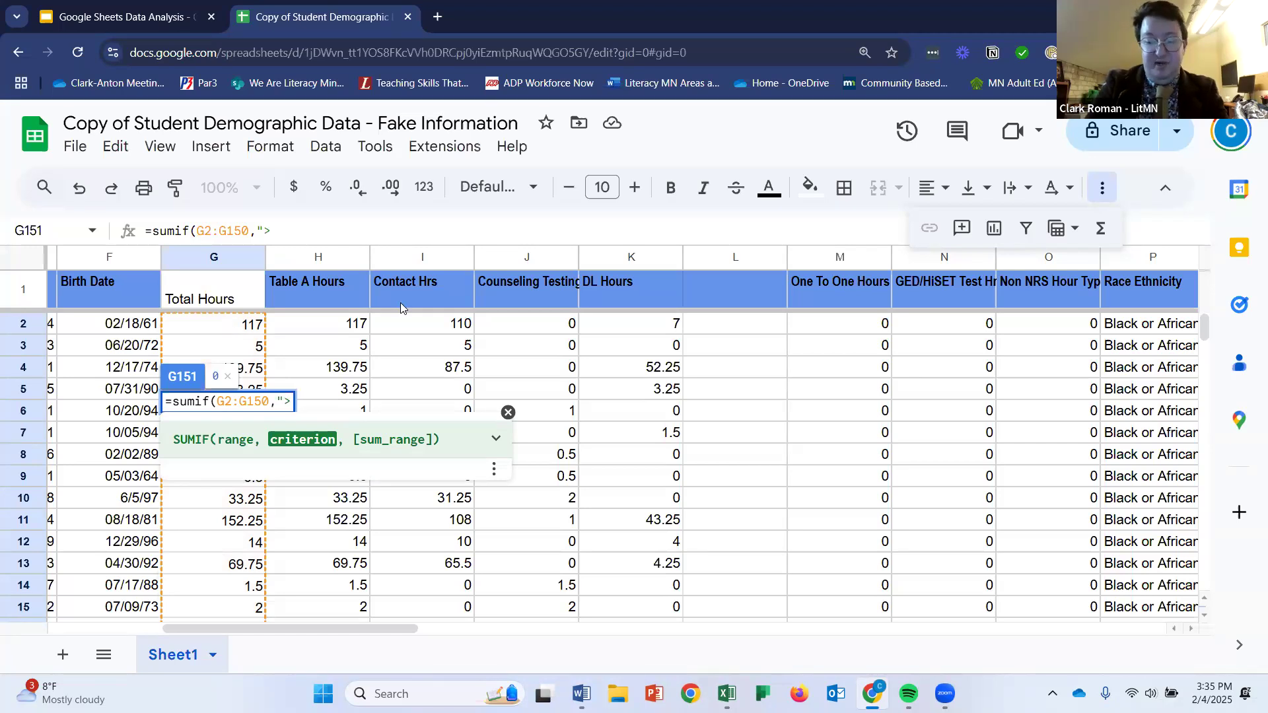
text(40")
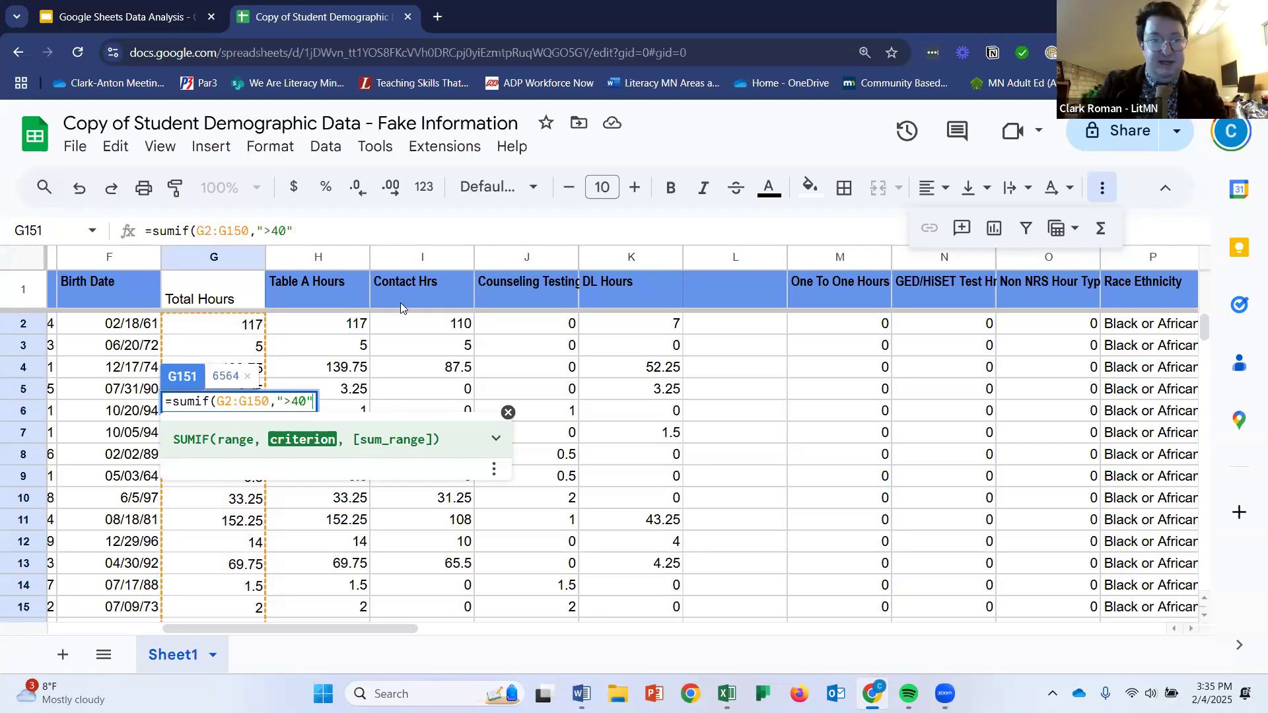
text())
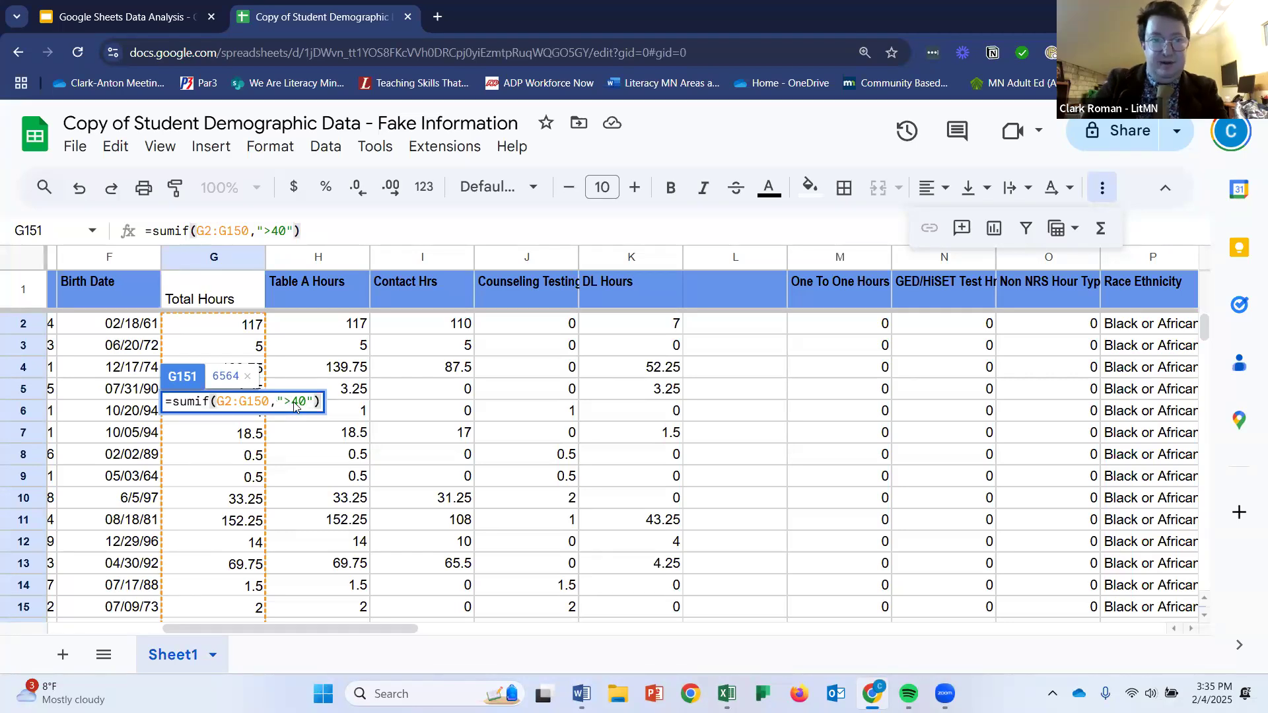
key(Return)
Check individual Total Hours values in G2, G3 and G4 against the over-40 criterion, then review the column down to the result in G151.
scroll(267, 434, up, 20)
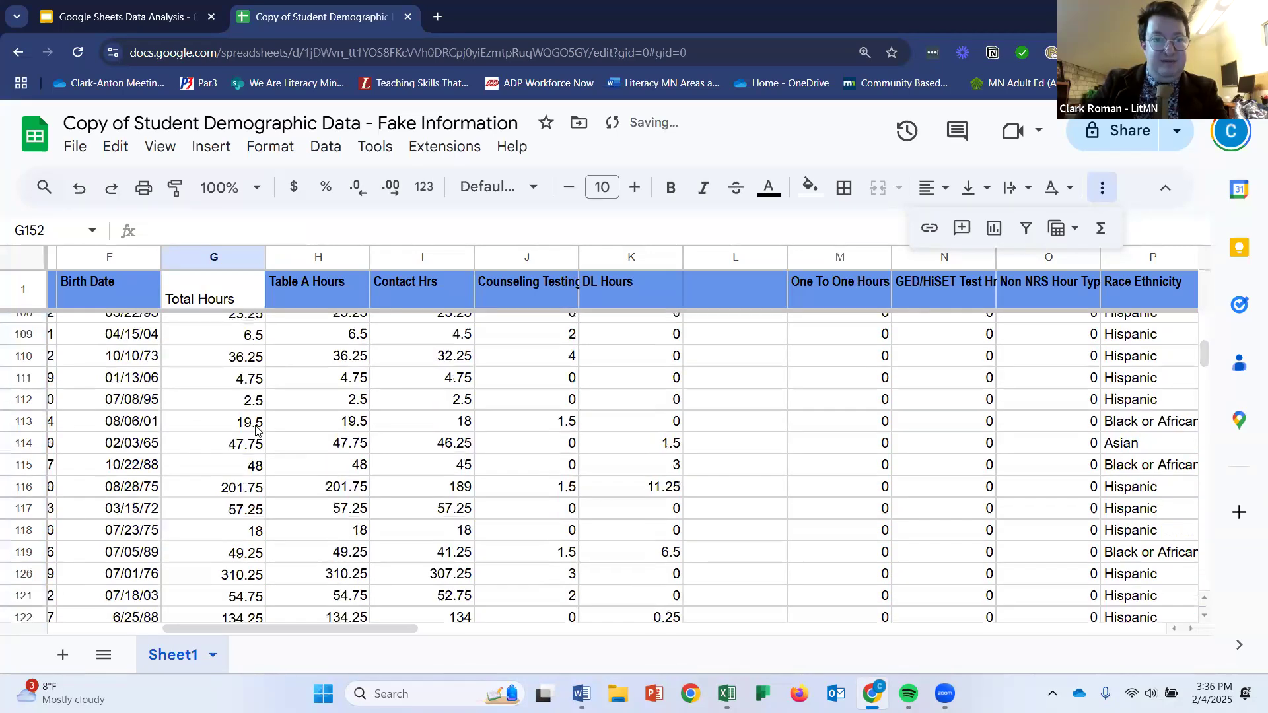
scroll(238, 421, up, 12)
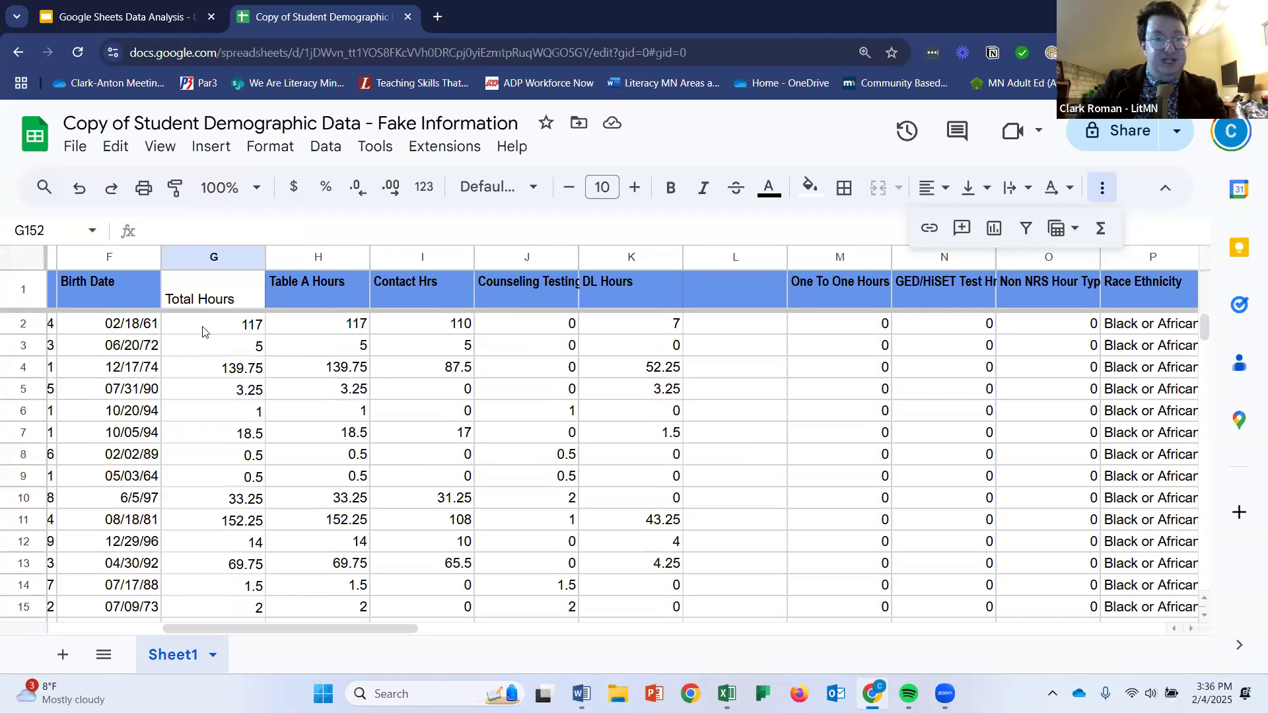
click(203, 331)
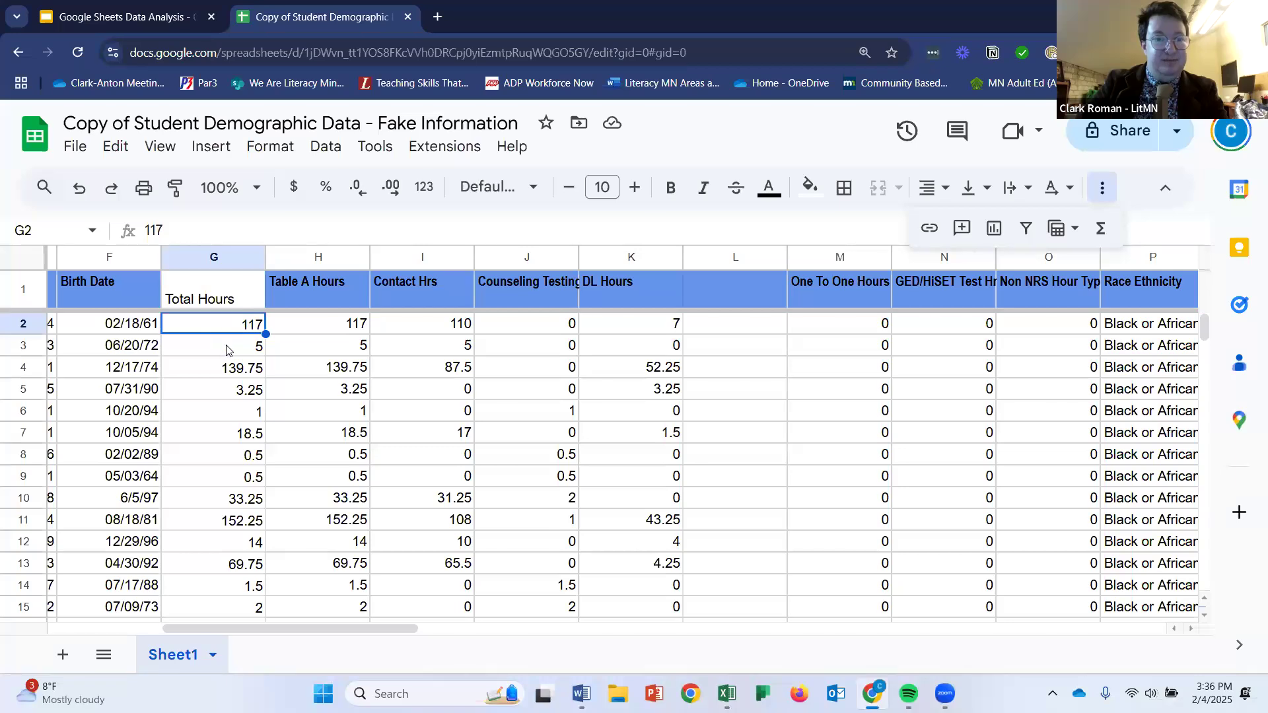
click(225, 350)
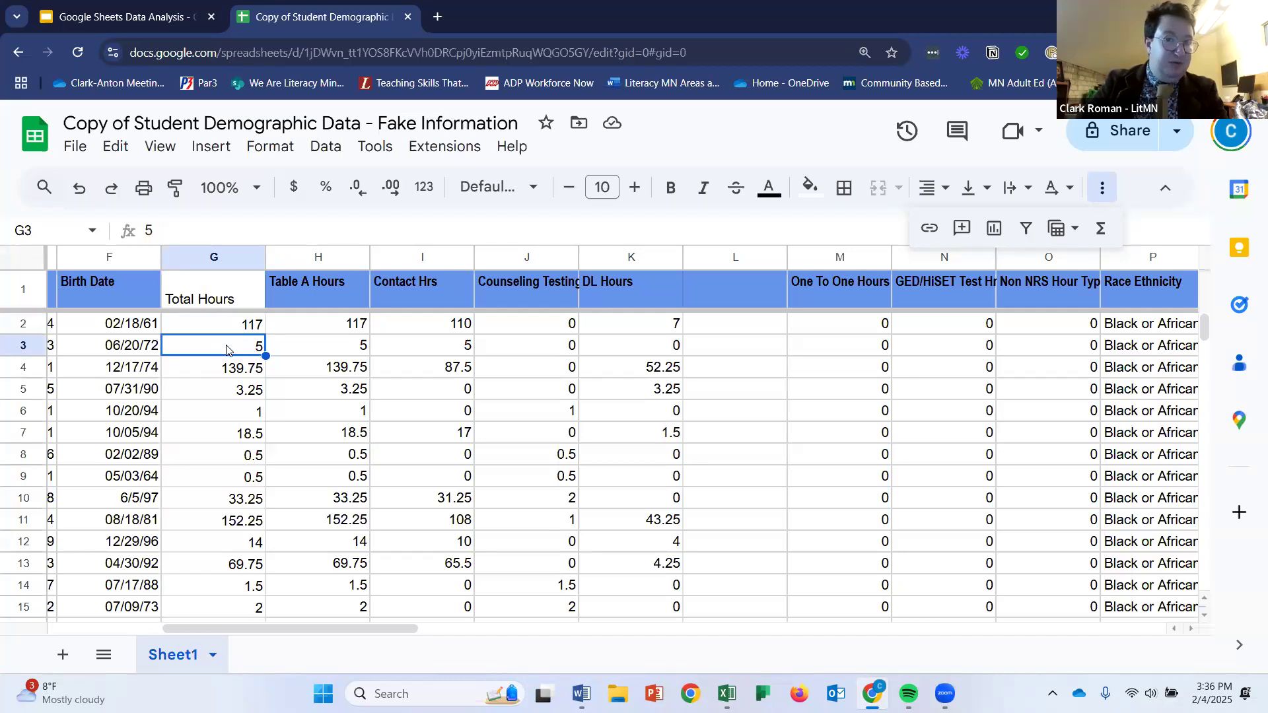
click(225, 370)
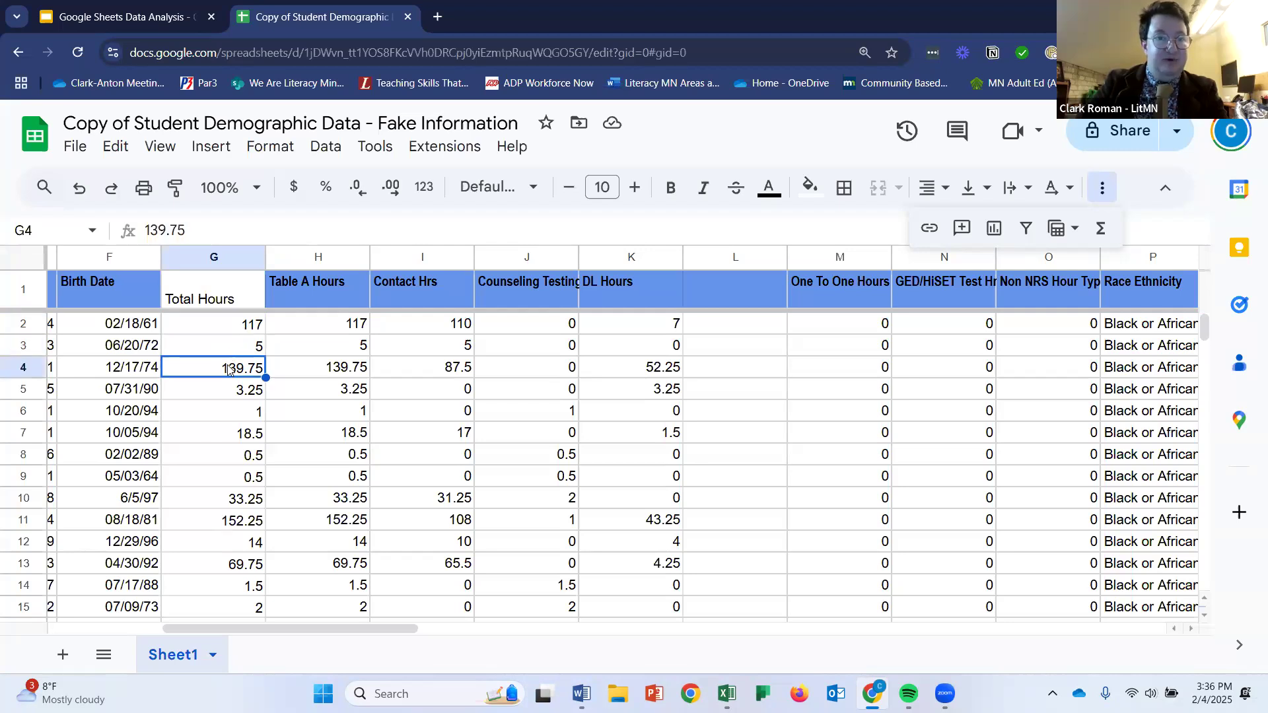
scroll(229, 355, down, 5)
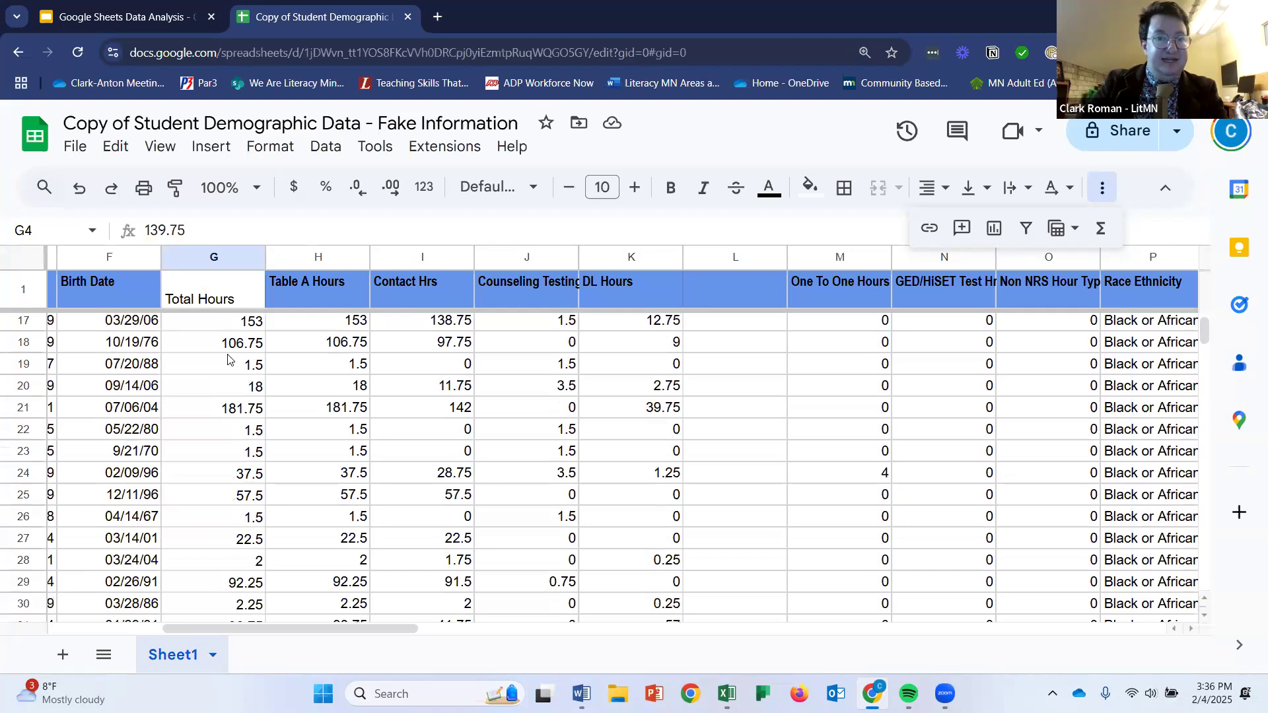
scroll(228, 360, down, 10)
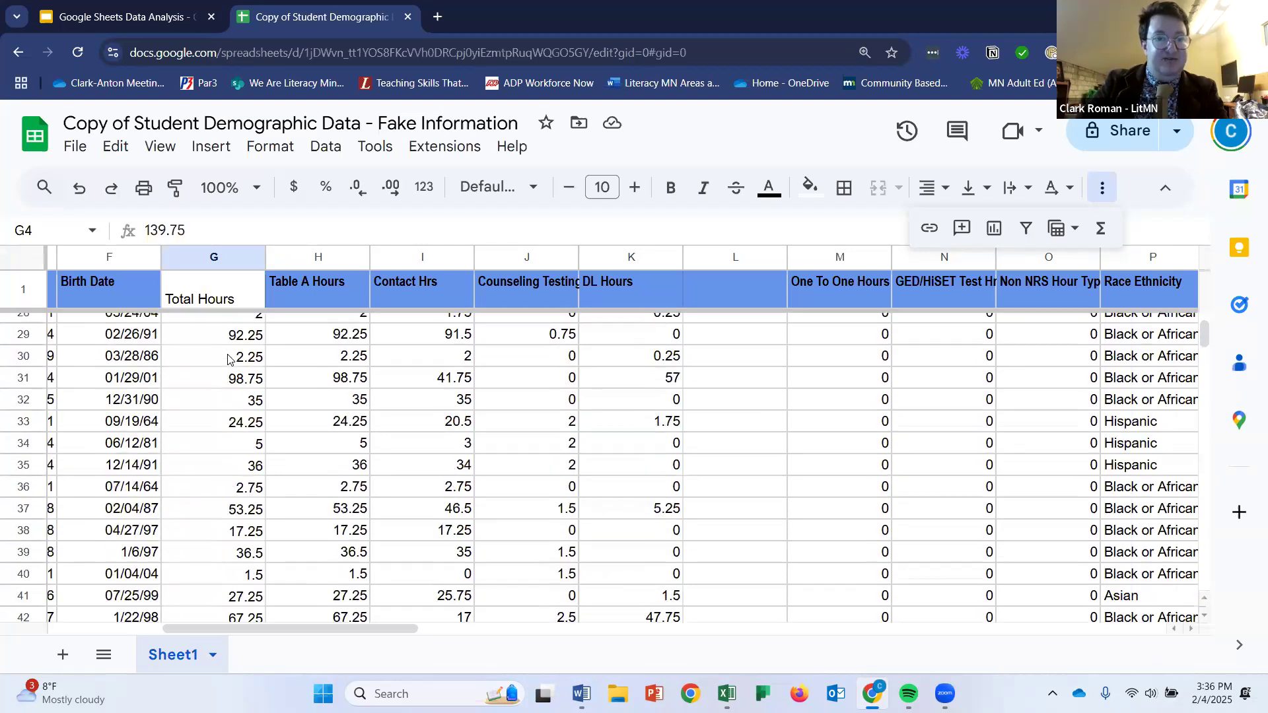
scroll(227, 365, down, 19)
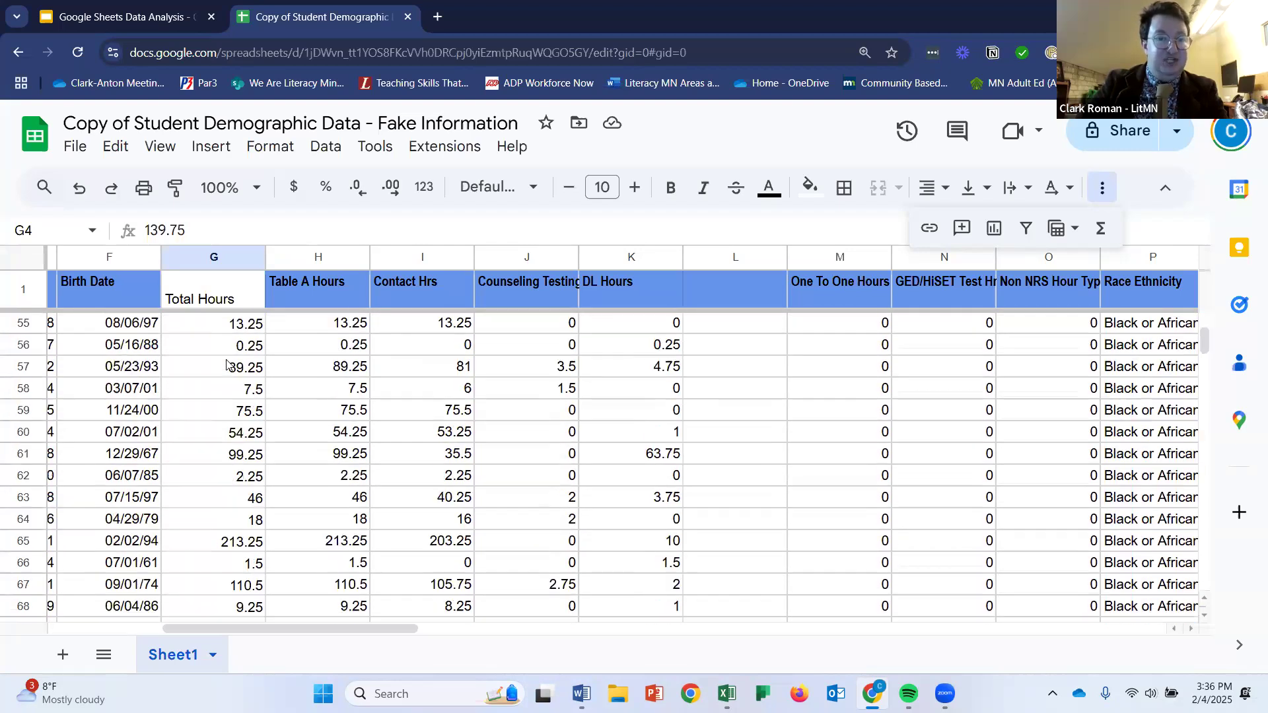
scroll(227, 364, down, 15)
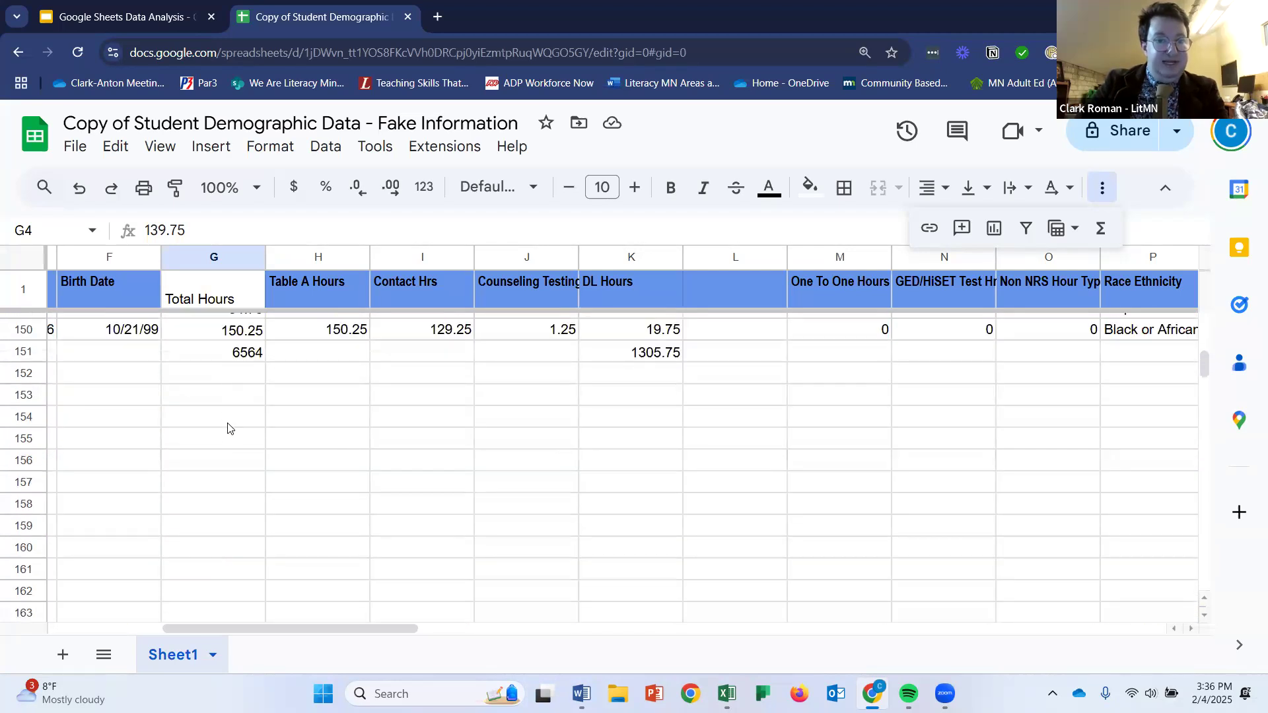
Recheck the over-40 SUMIF formula in G151, and present the AVERAGEIF() slide of the Google Sheets Data Analysis presentation full screen.
scroll(227, 425, up, 1)
click(227, 432)
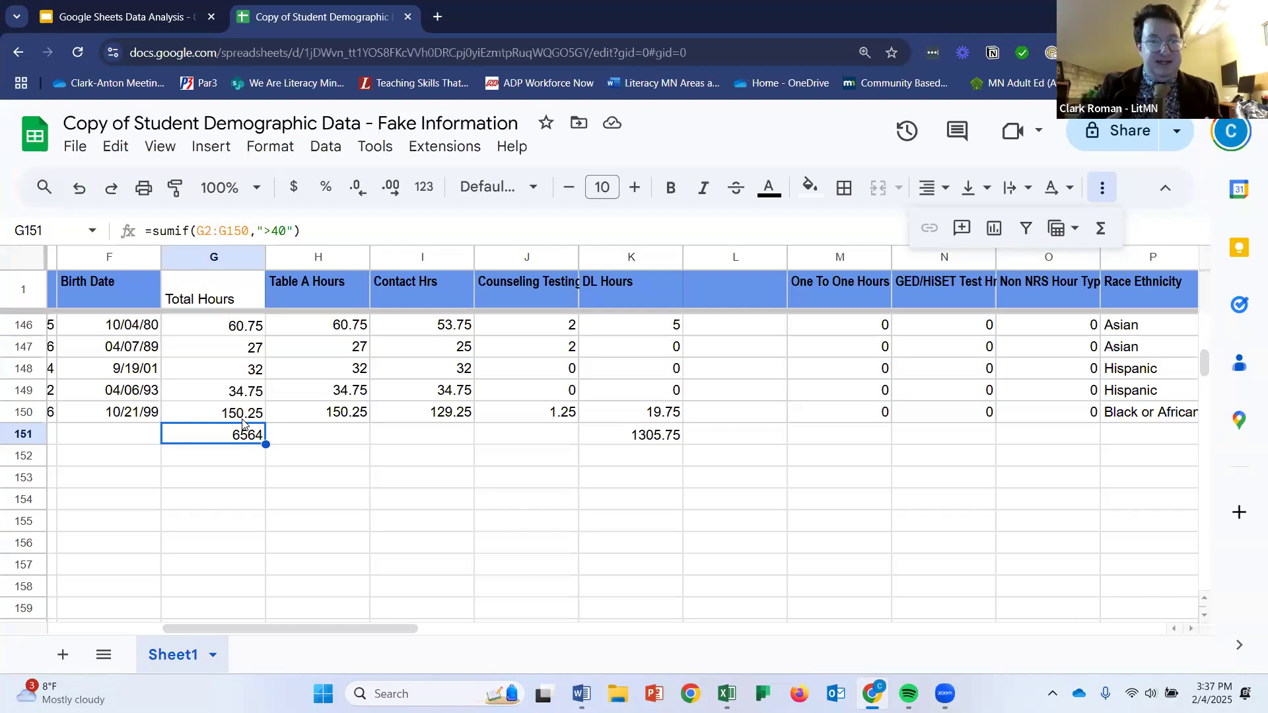
click(78, 7)
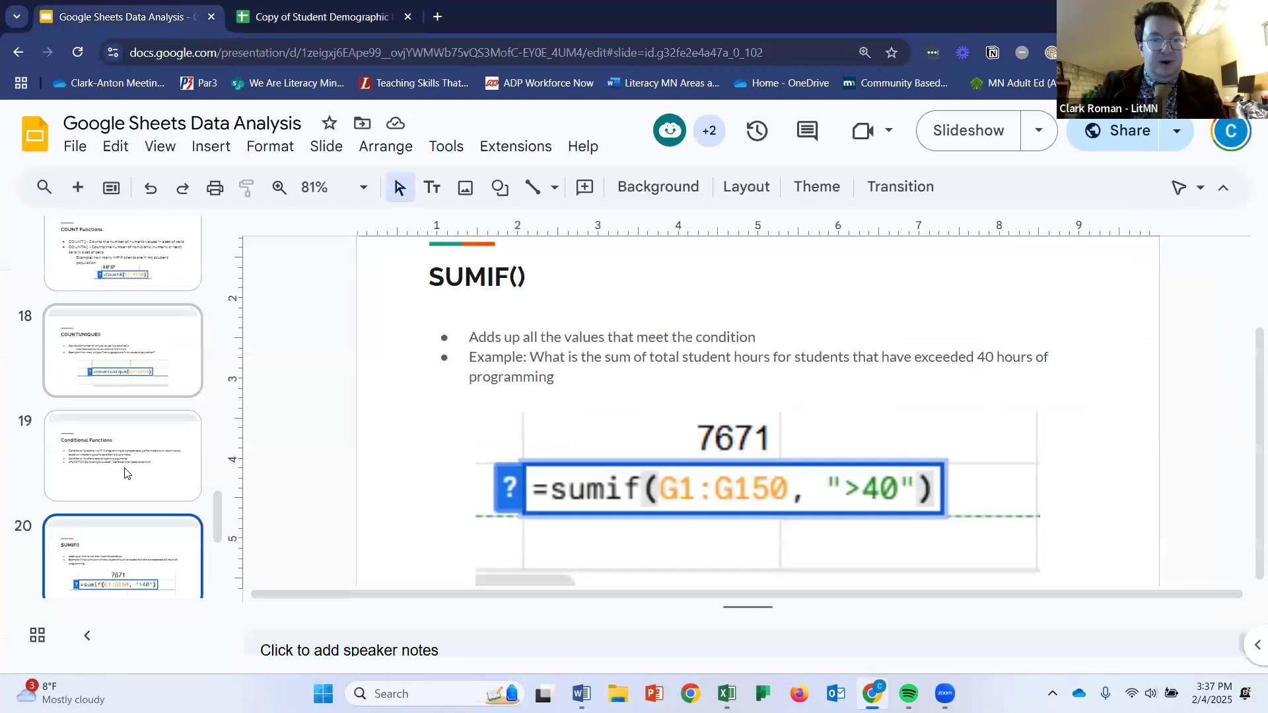
scroll(114, 481, down, 2)
click(114, 480)
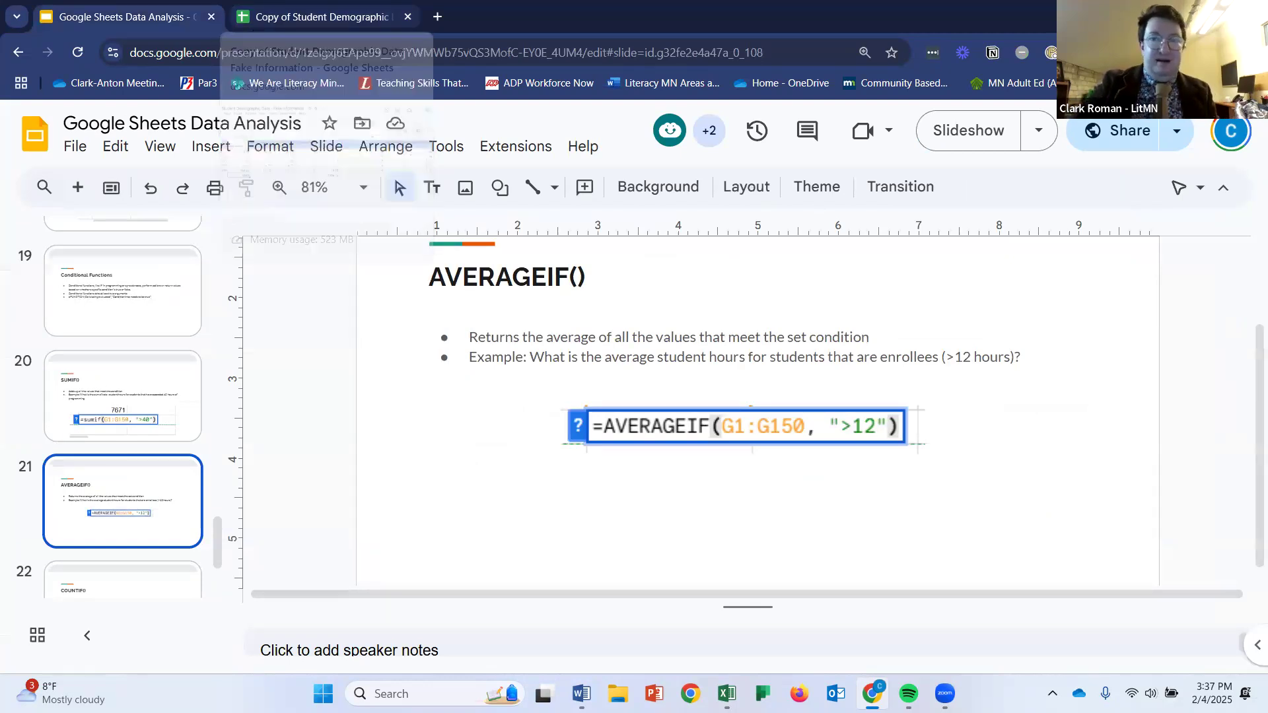
click(988, 129)
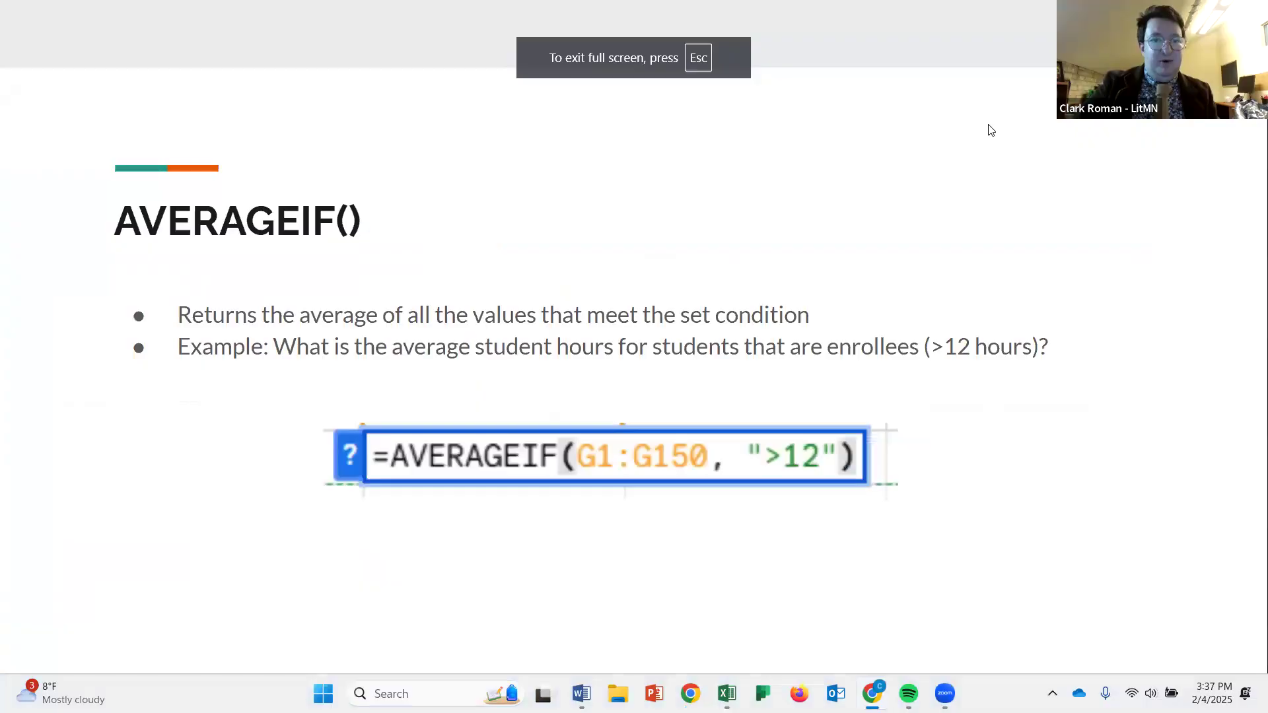
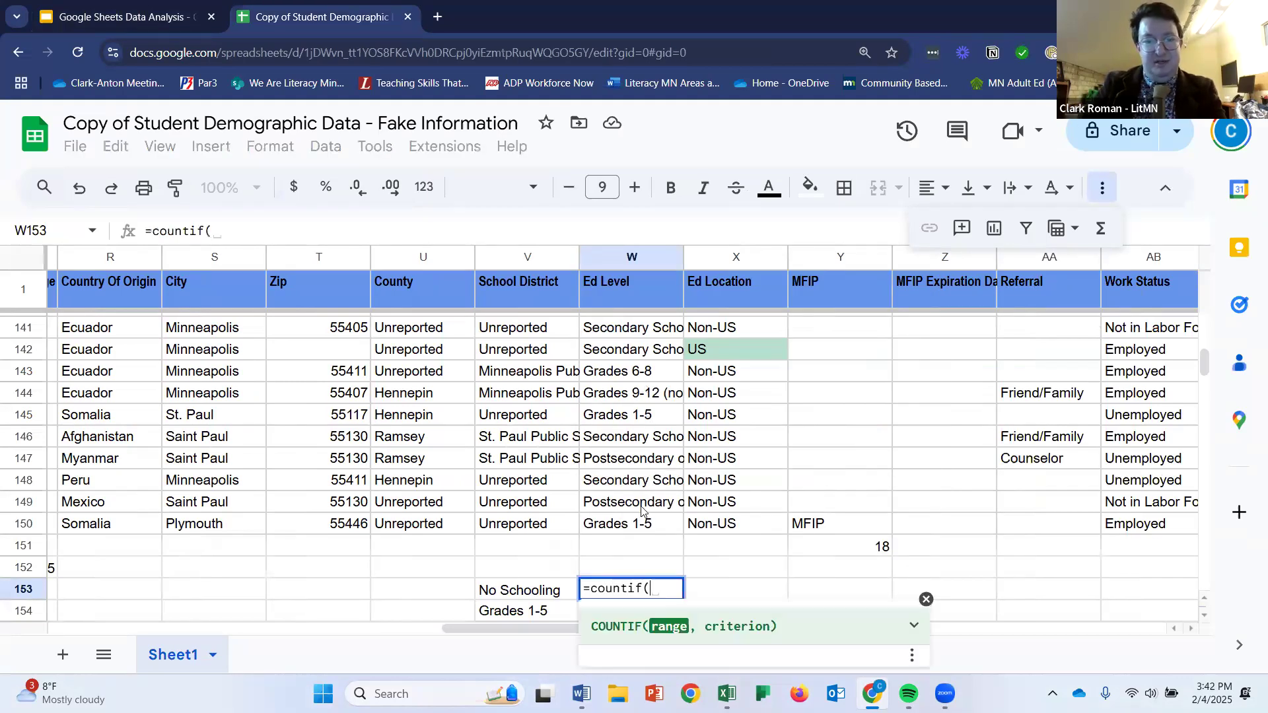
Complete the Ed Level count in cell W153 as =countif(W2:W150, "No Schooling").
drag(637, 526, 629, 328)
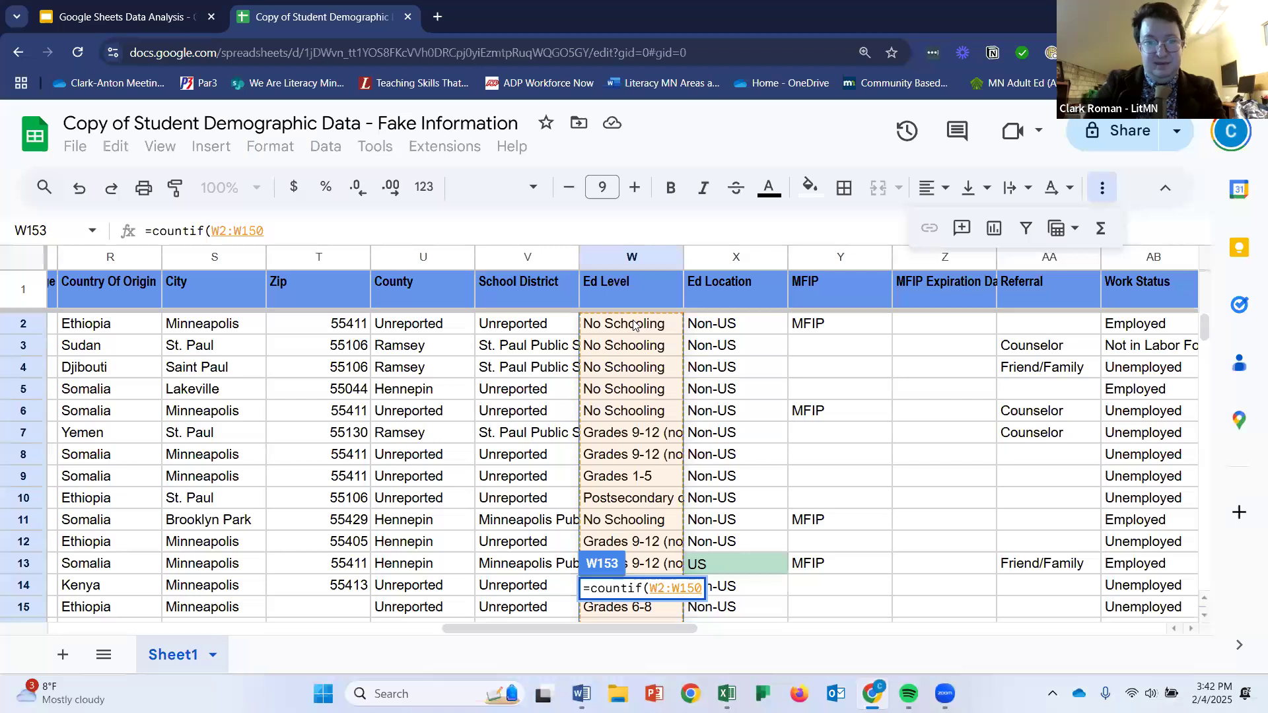
text(, )
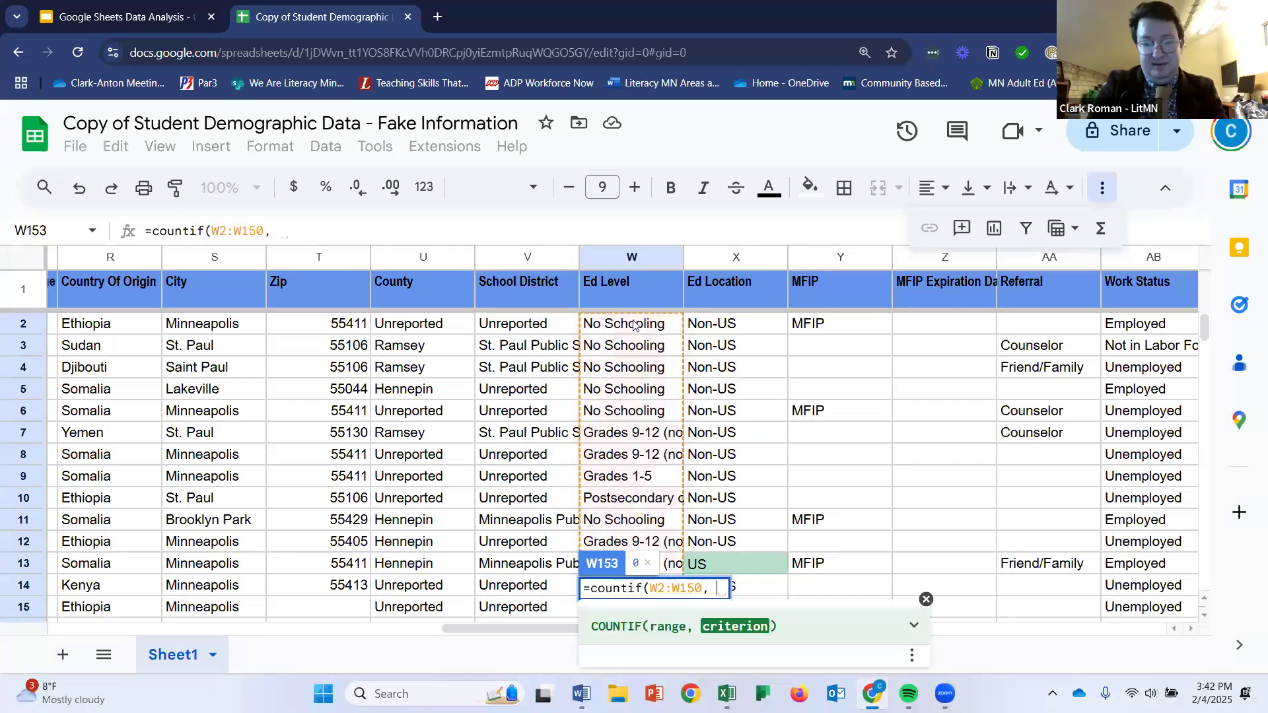
text(")
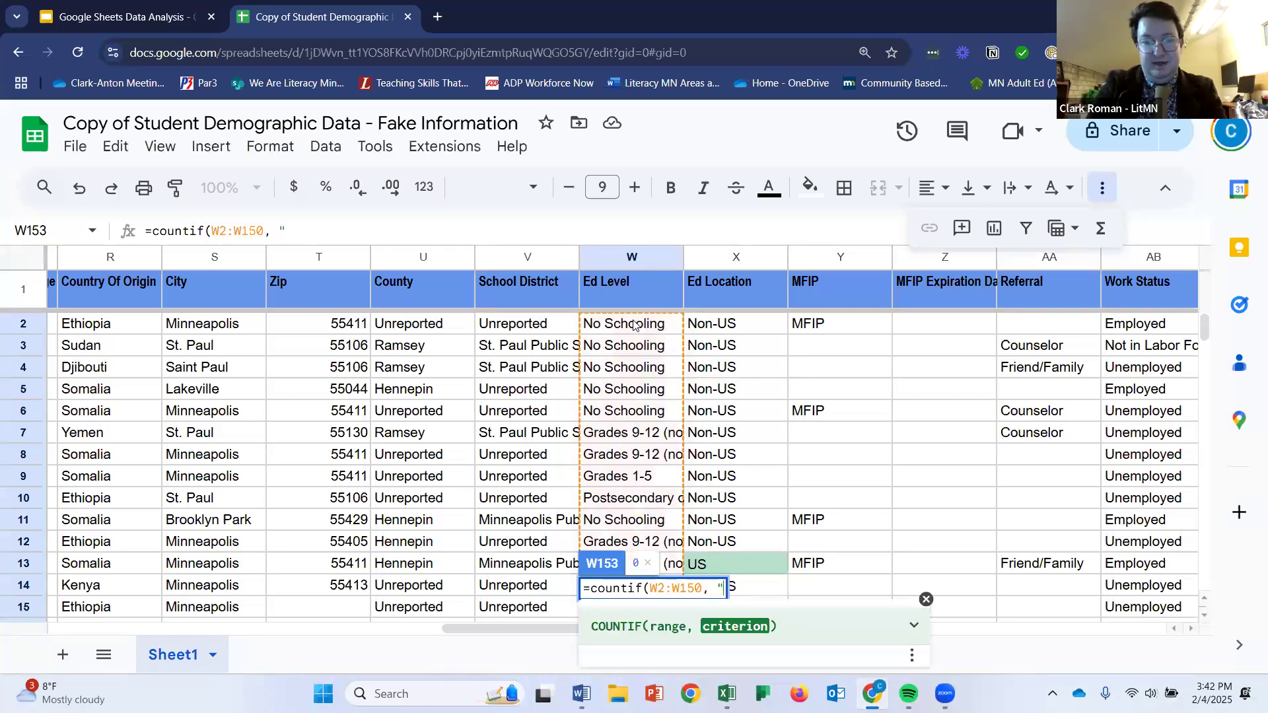
text(No S)
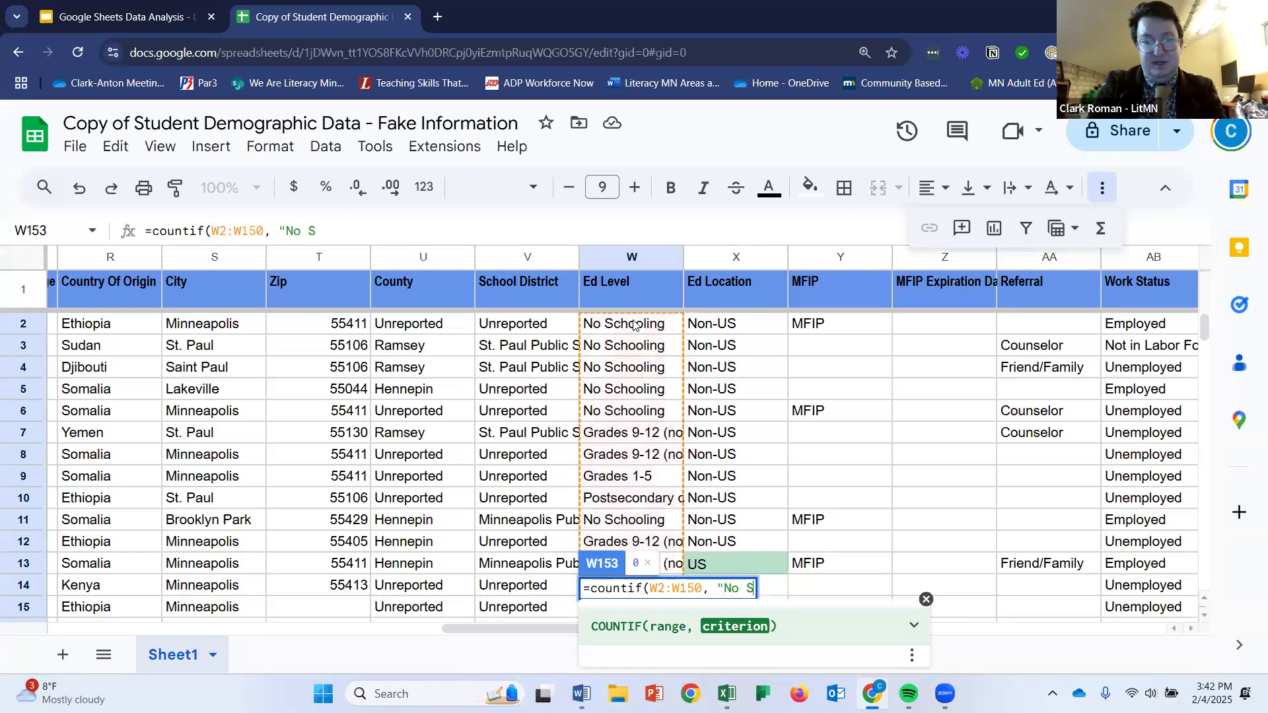
text(chooling")
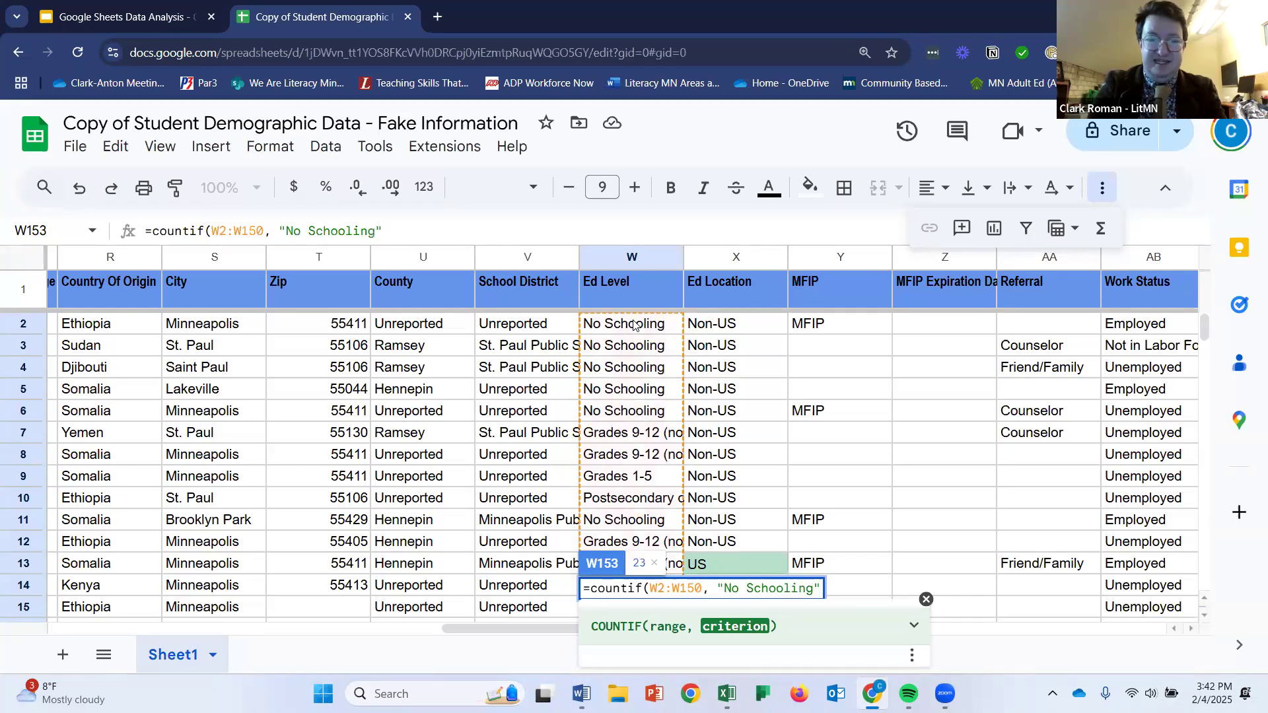
text())
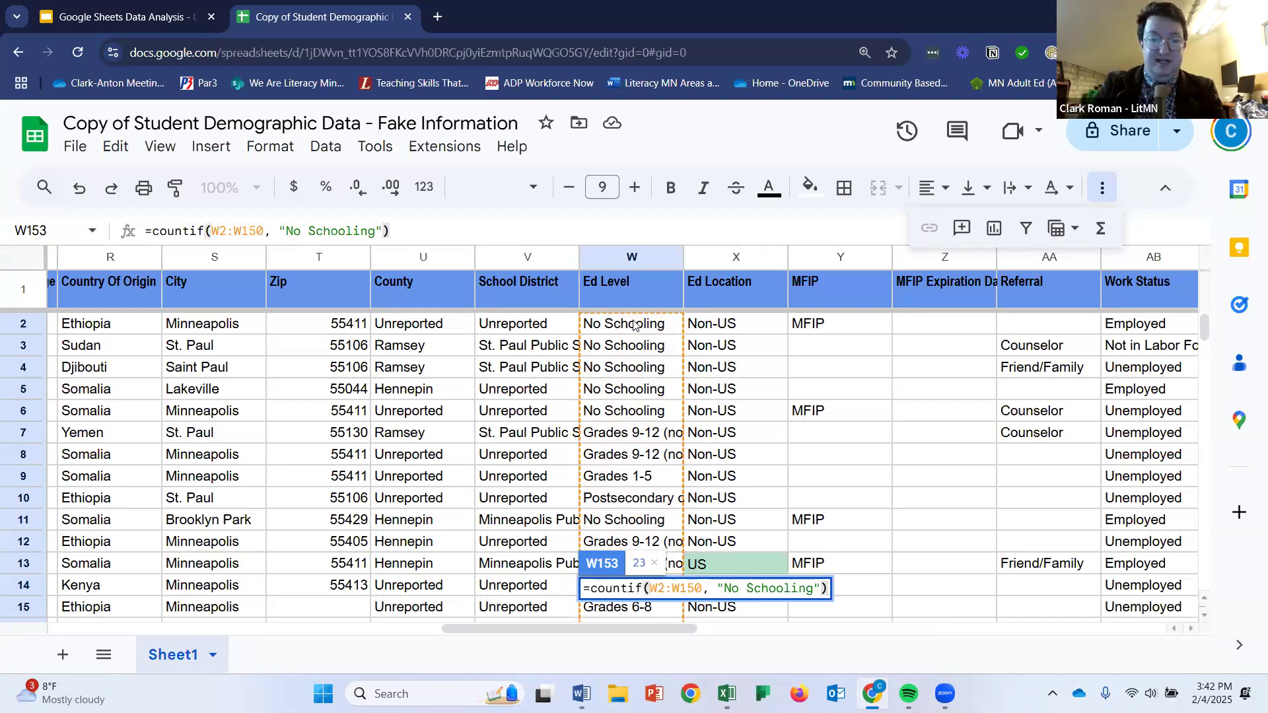
key(Return)
Try the suggested autofill for the remaining education-level counts in W154:W158, and clear those cells after checking their formulas.
scroll(630, 521, down, 1)
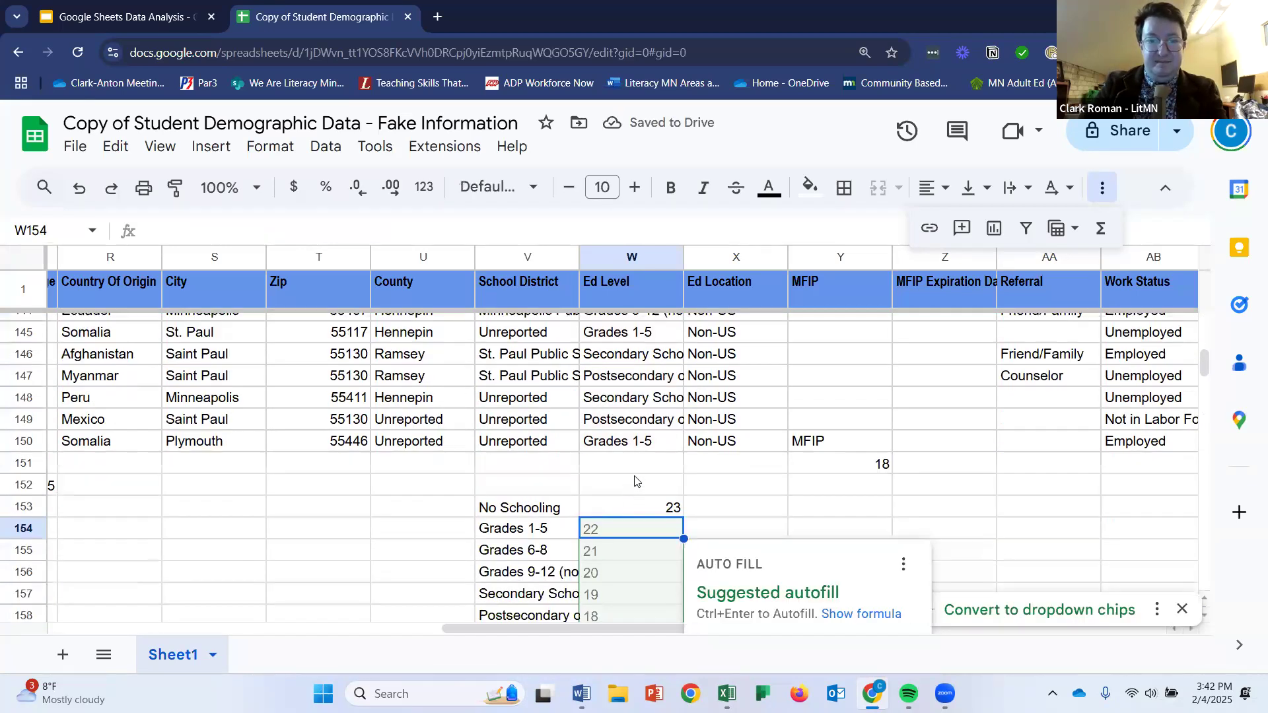
scroll(635, 480, down, 1)
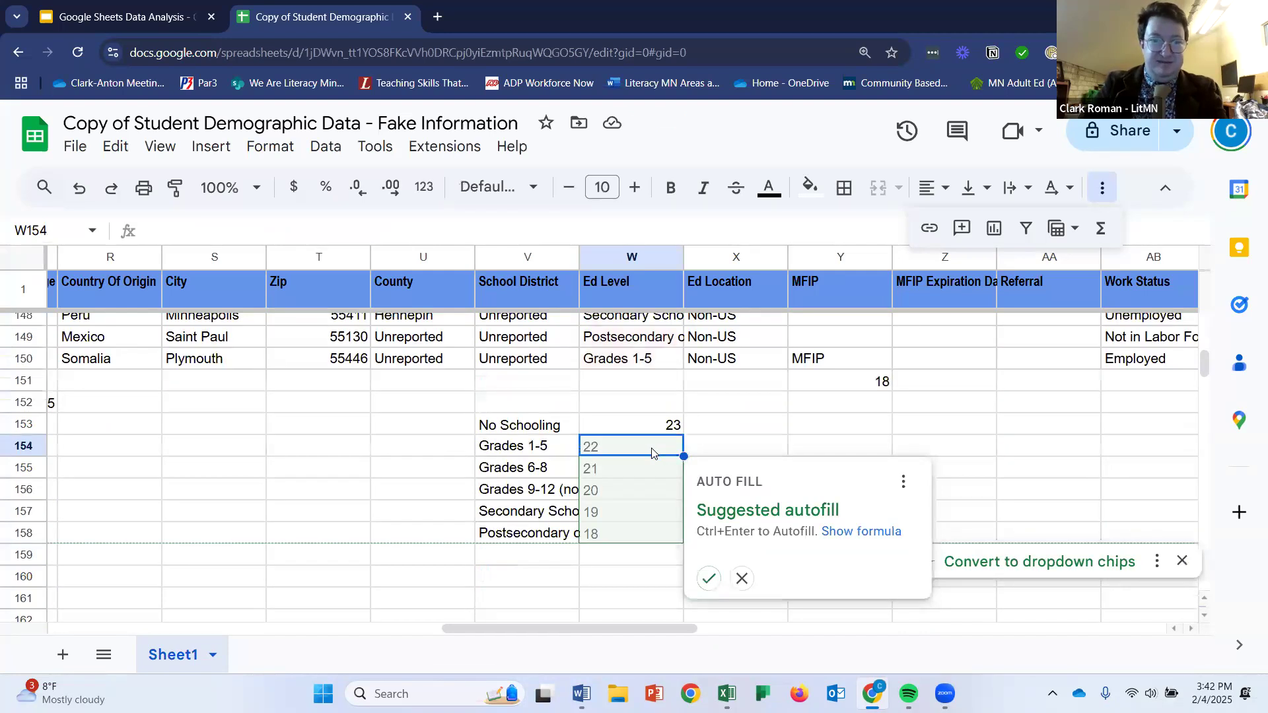
click(710, 579)
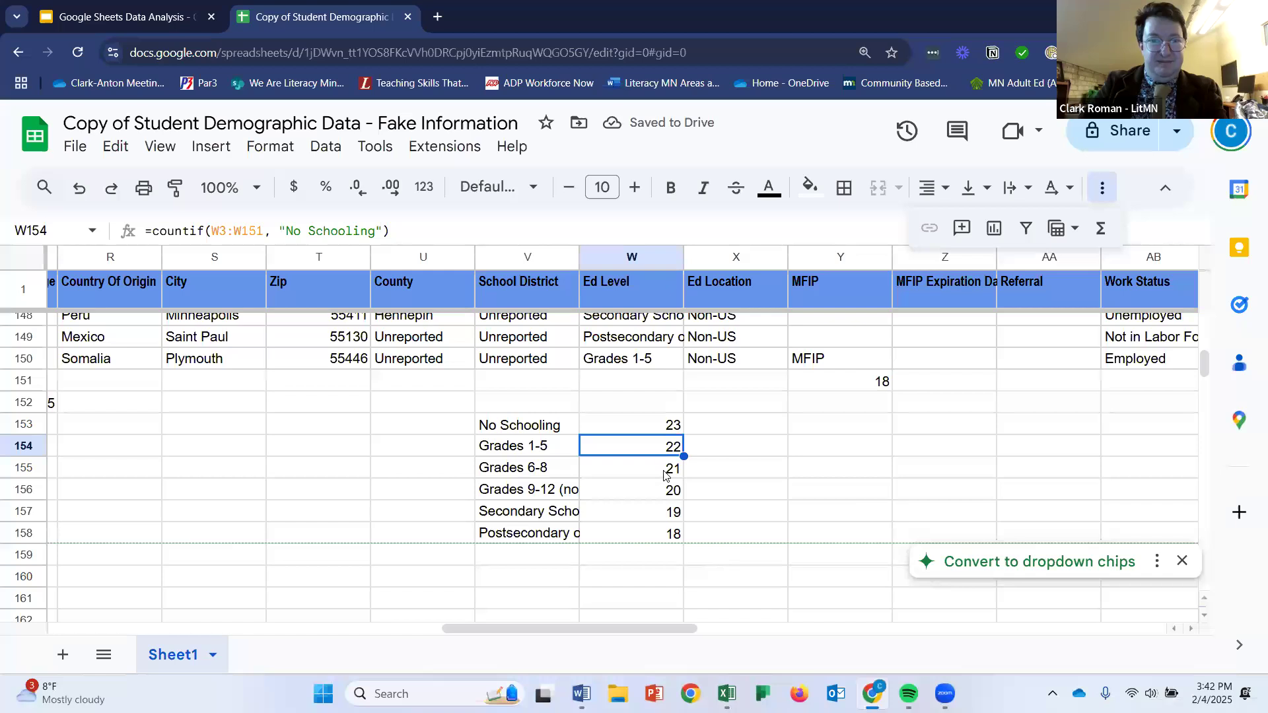
key(Down)
key(Down)
key(Down)
key(Down)
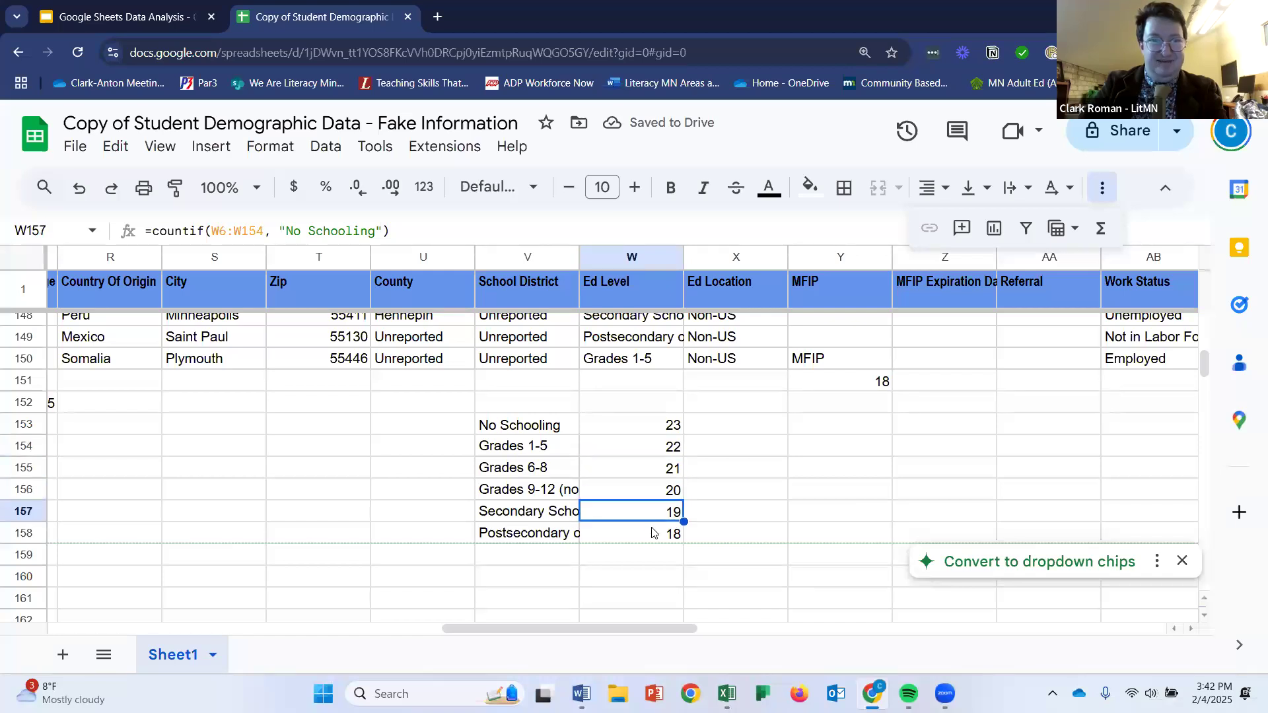
click(649, 453)
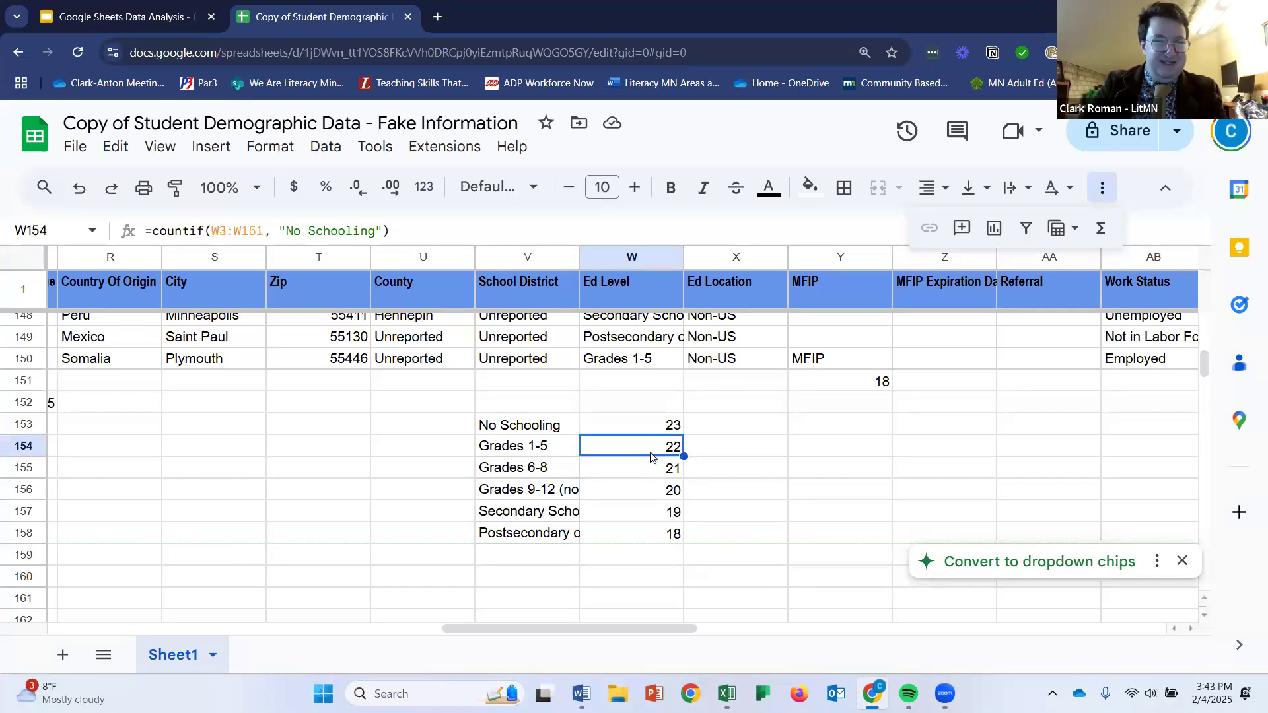
drag(653, 449, 643, 524)
key(Delete)
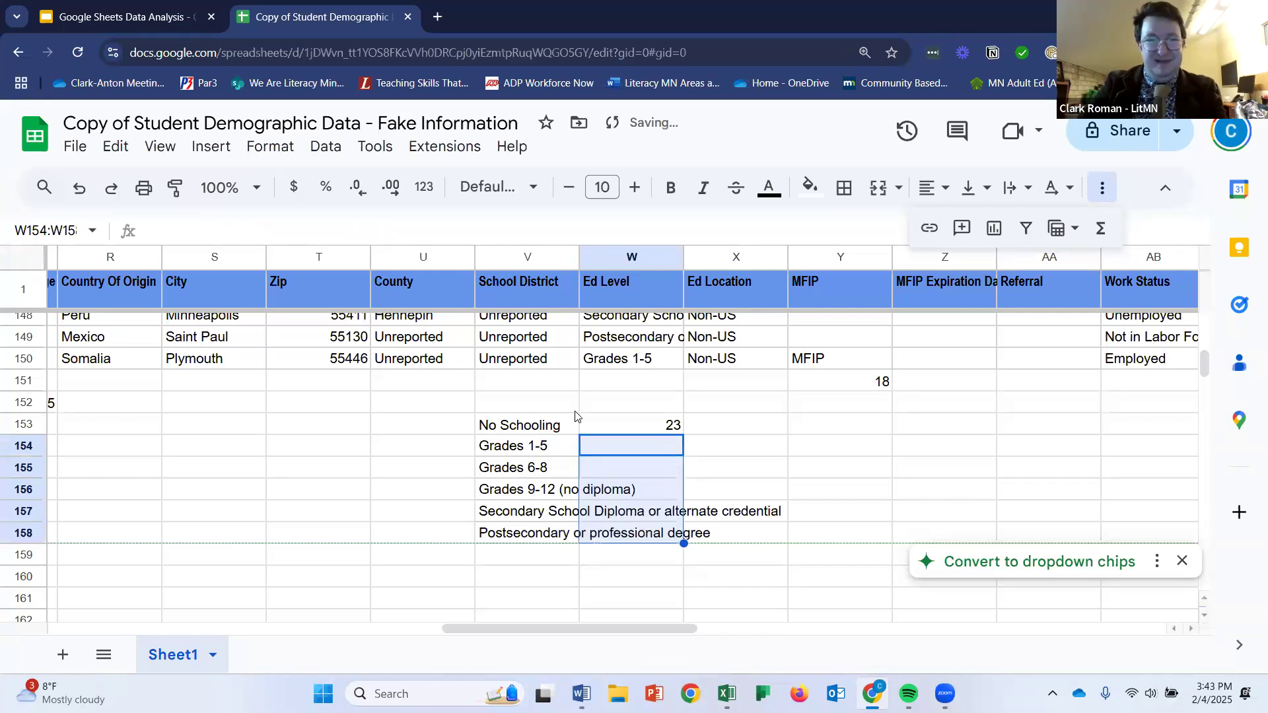
Count the Grades 1-5 entries of the Ed Level column in cell W154 with the formula =countif(W2:W150, "Grades 1-5").
click(633, 431)
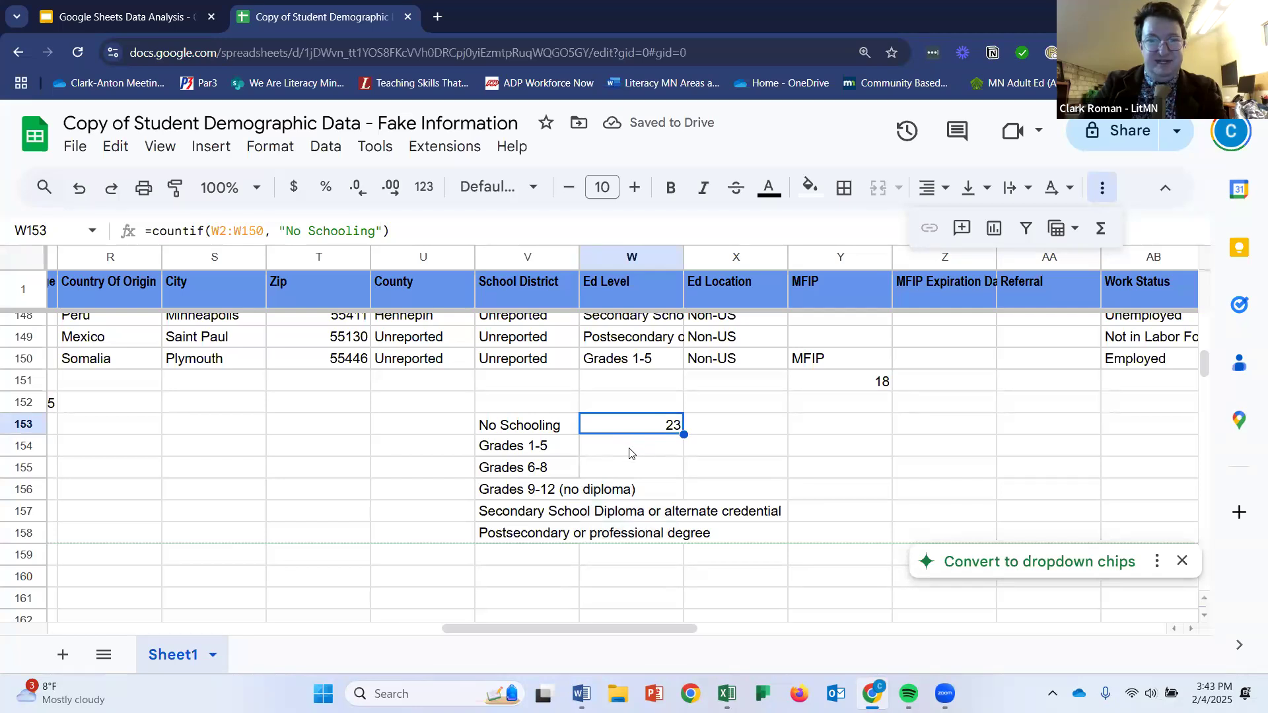
click(564, 449)
key(ctrl+c)
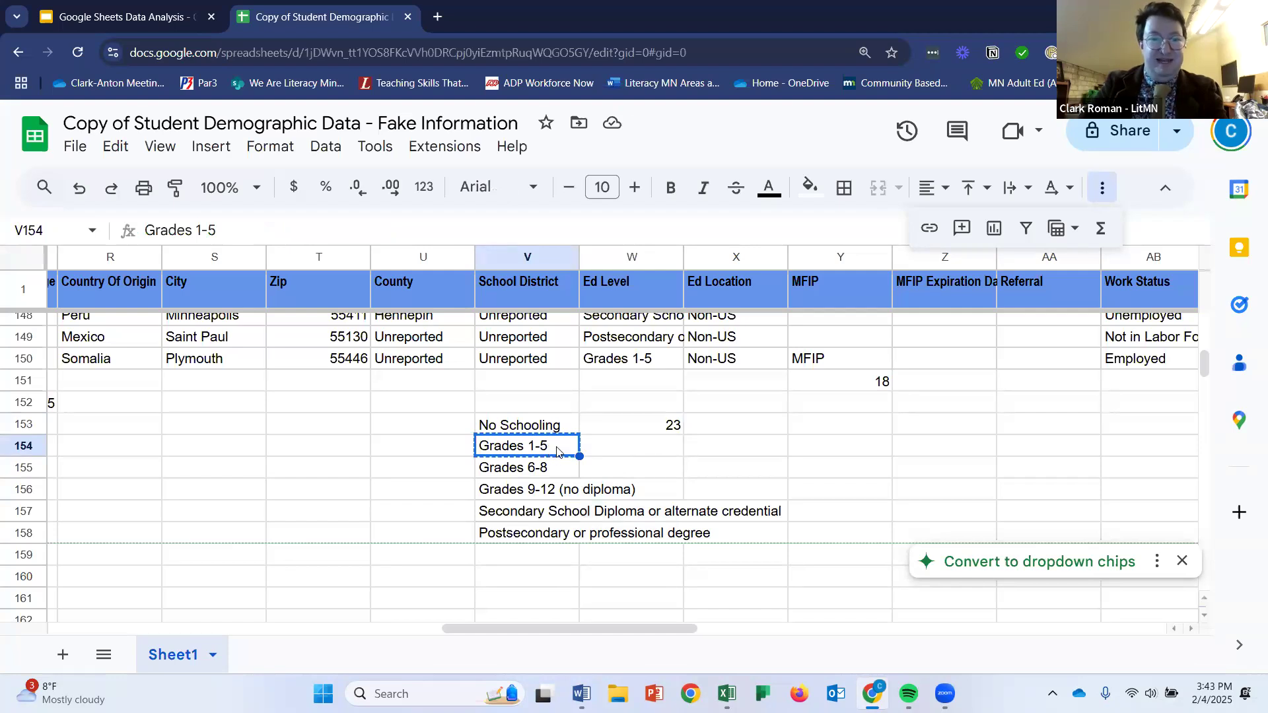
click(611, 452)
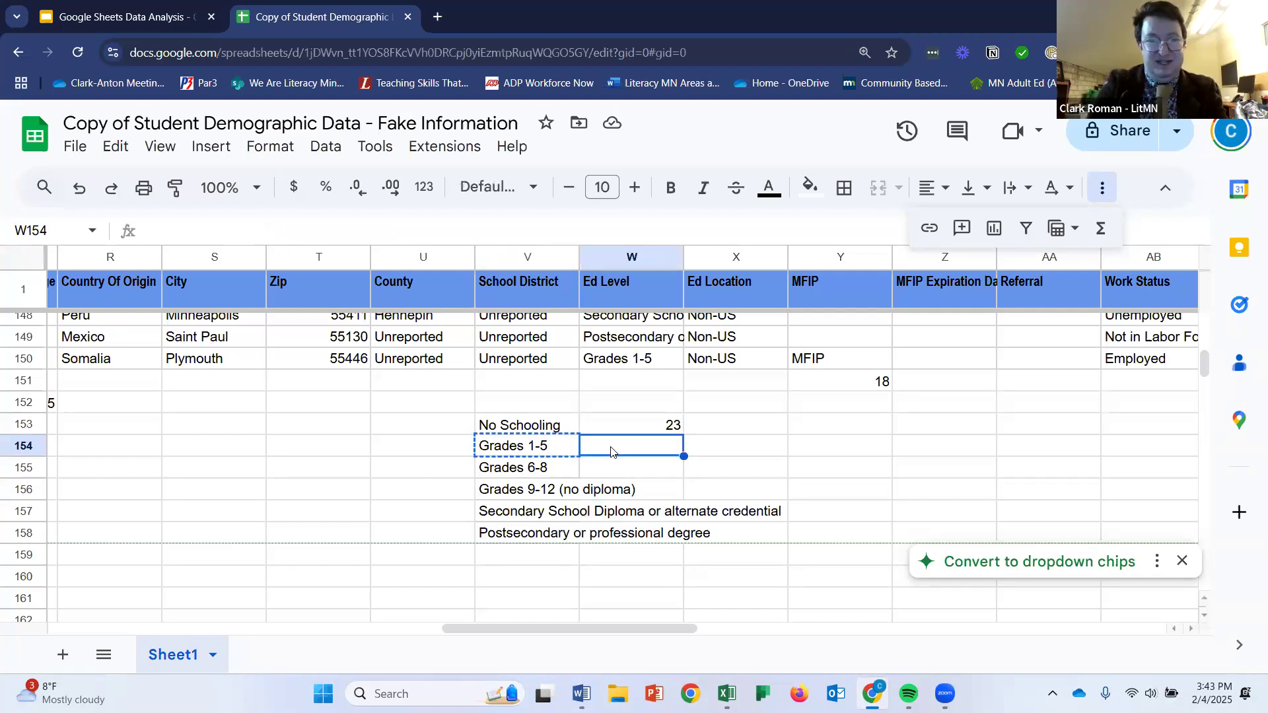
text(=)
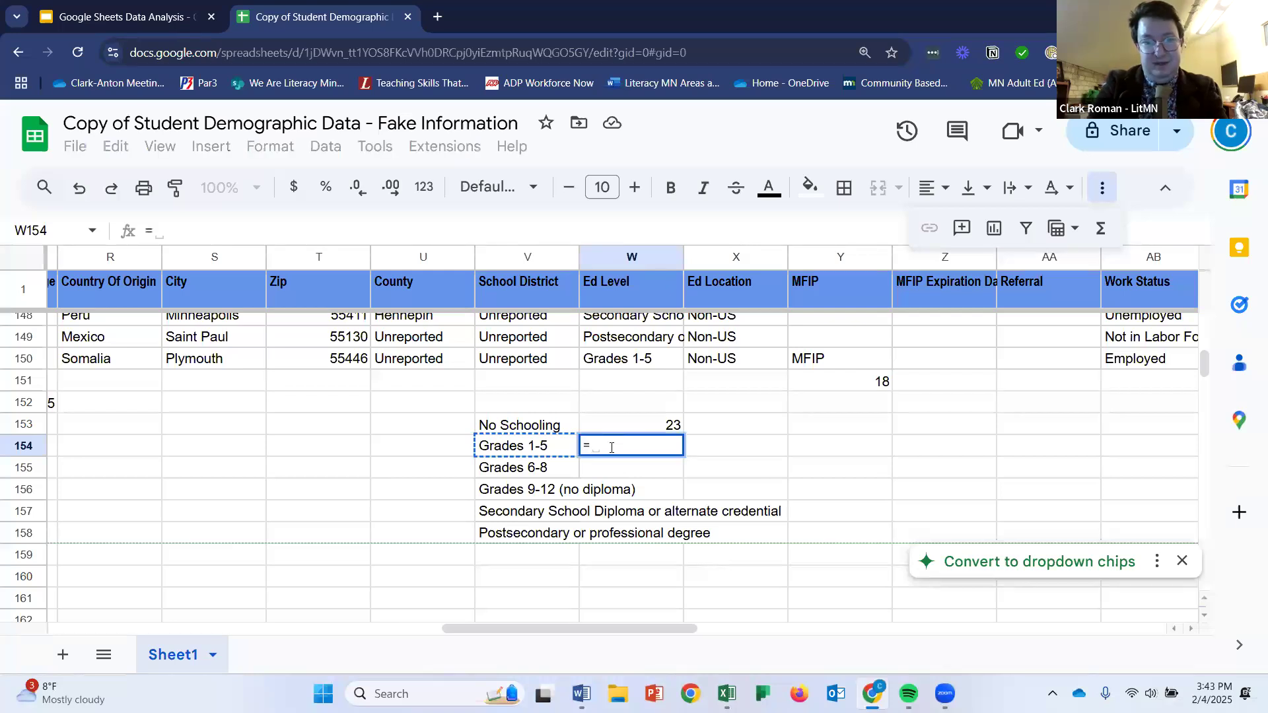
text(counti)
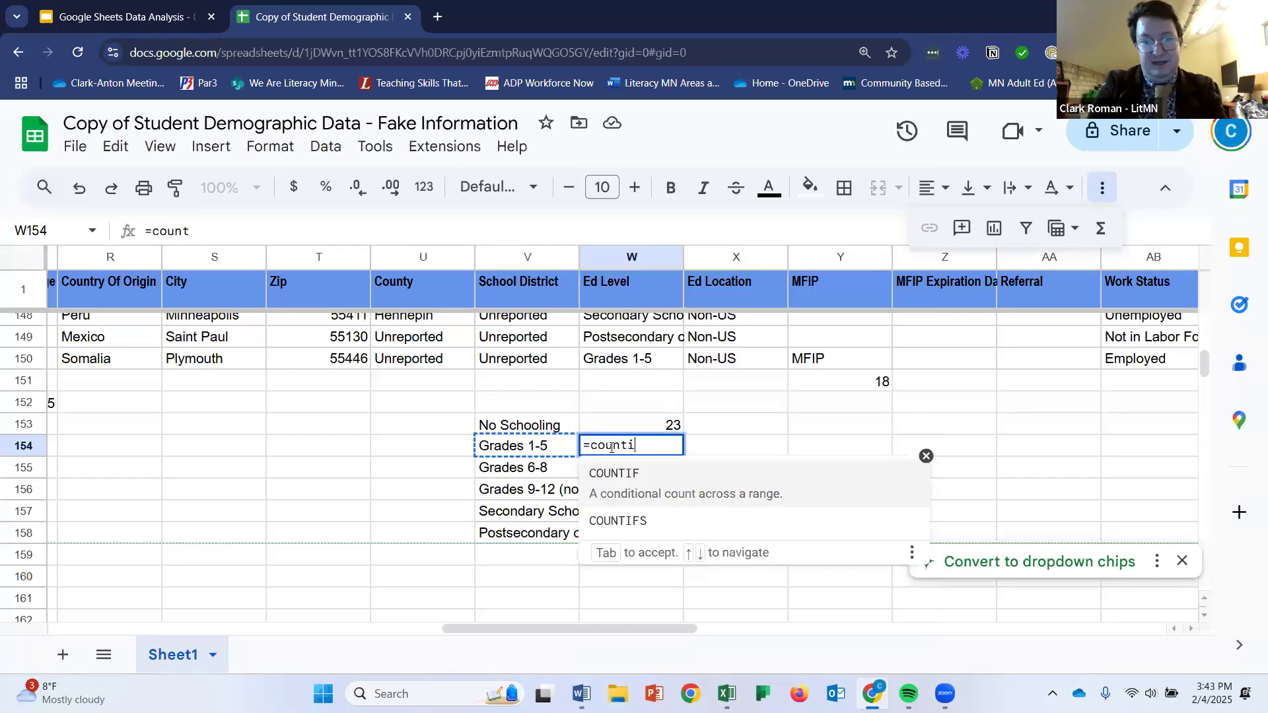
text(f()
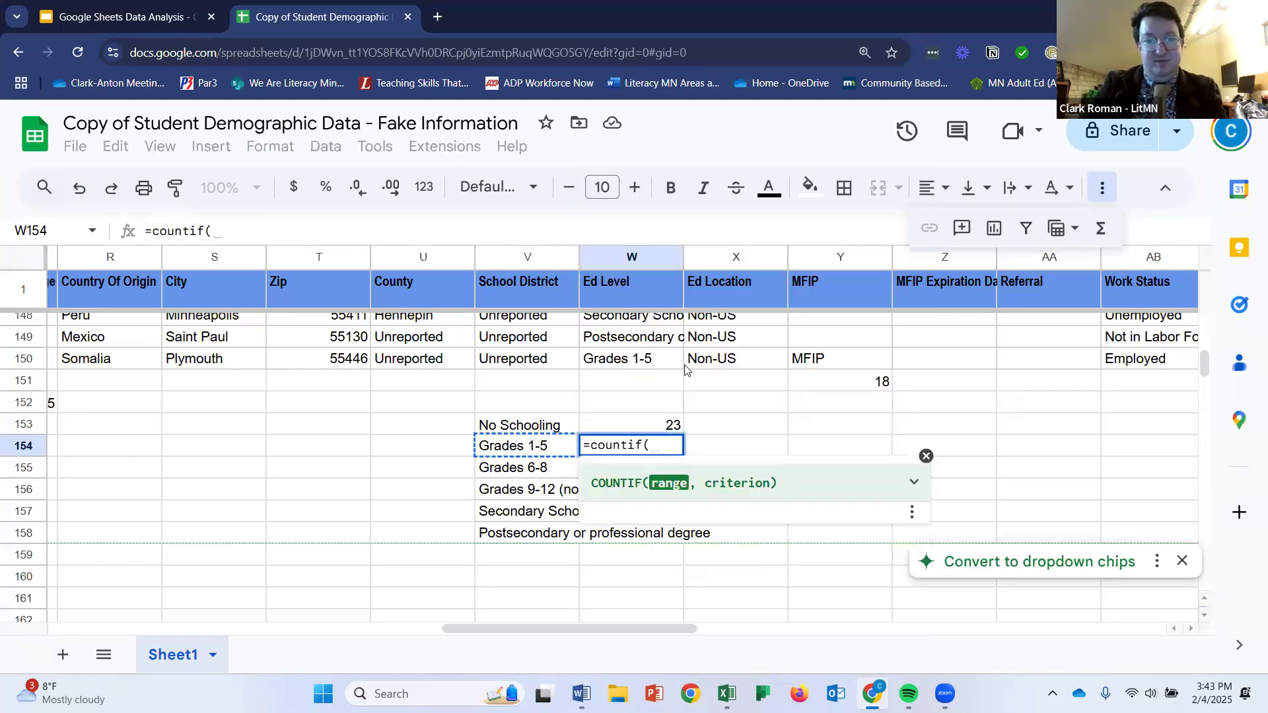
drag(656, 360, 641, 284)
drag(631, 340, 630, 340)
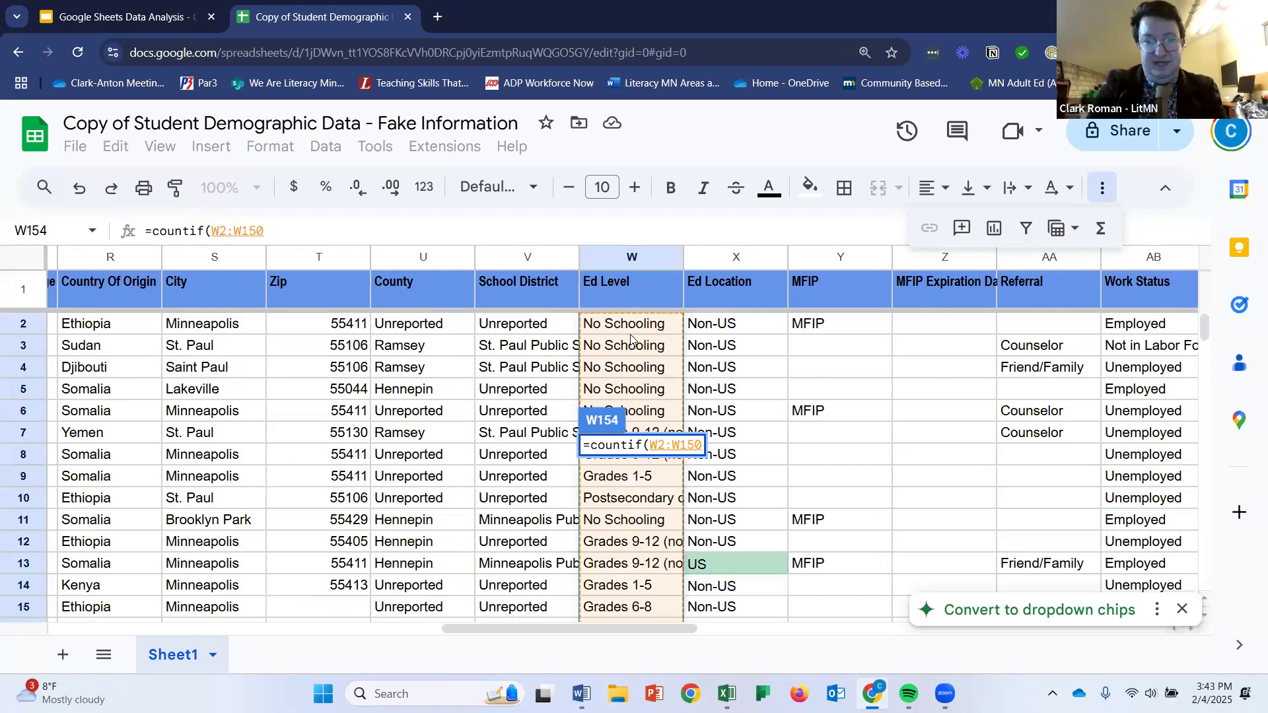
text(, "Grades 1-5)
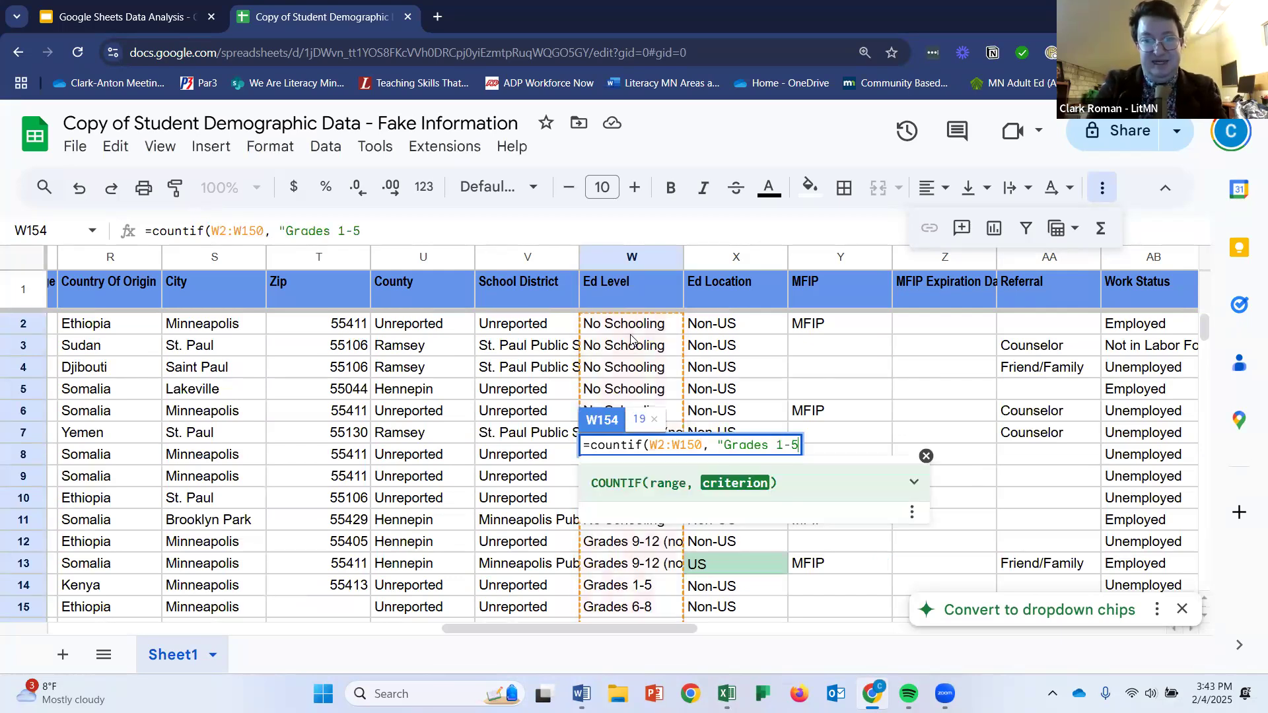
text(")
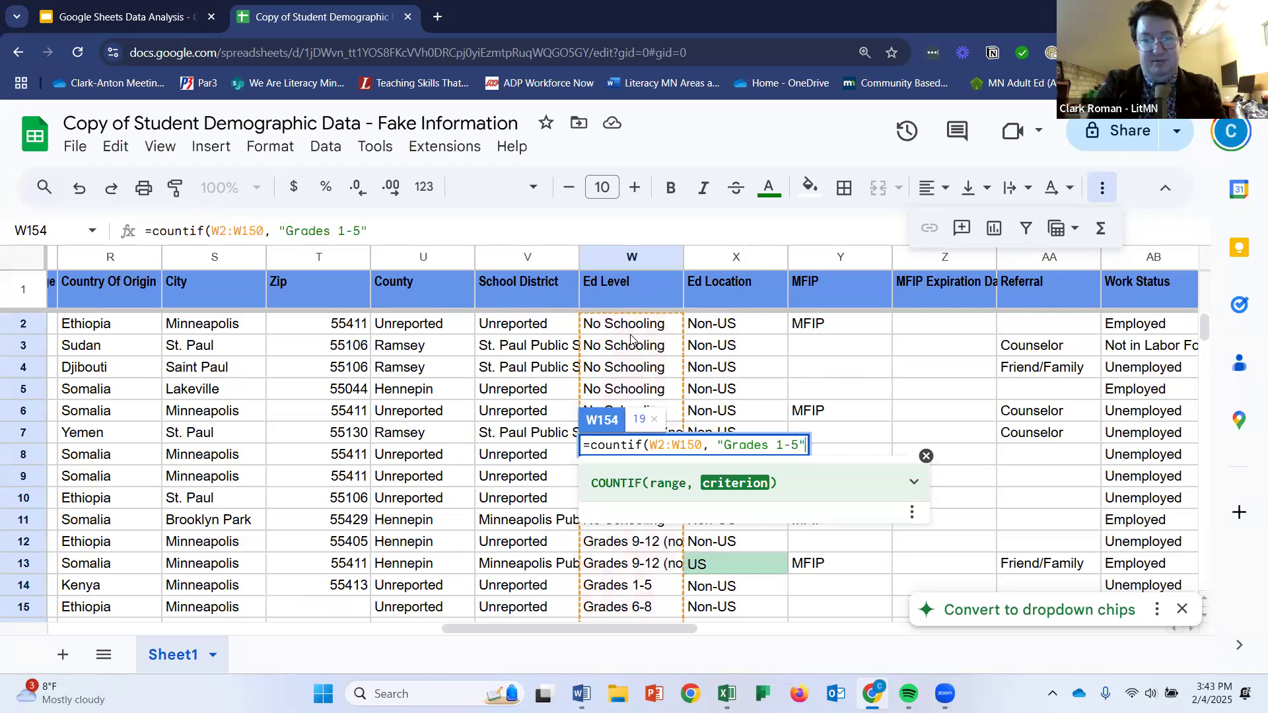
text())
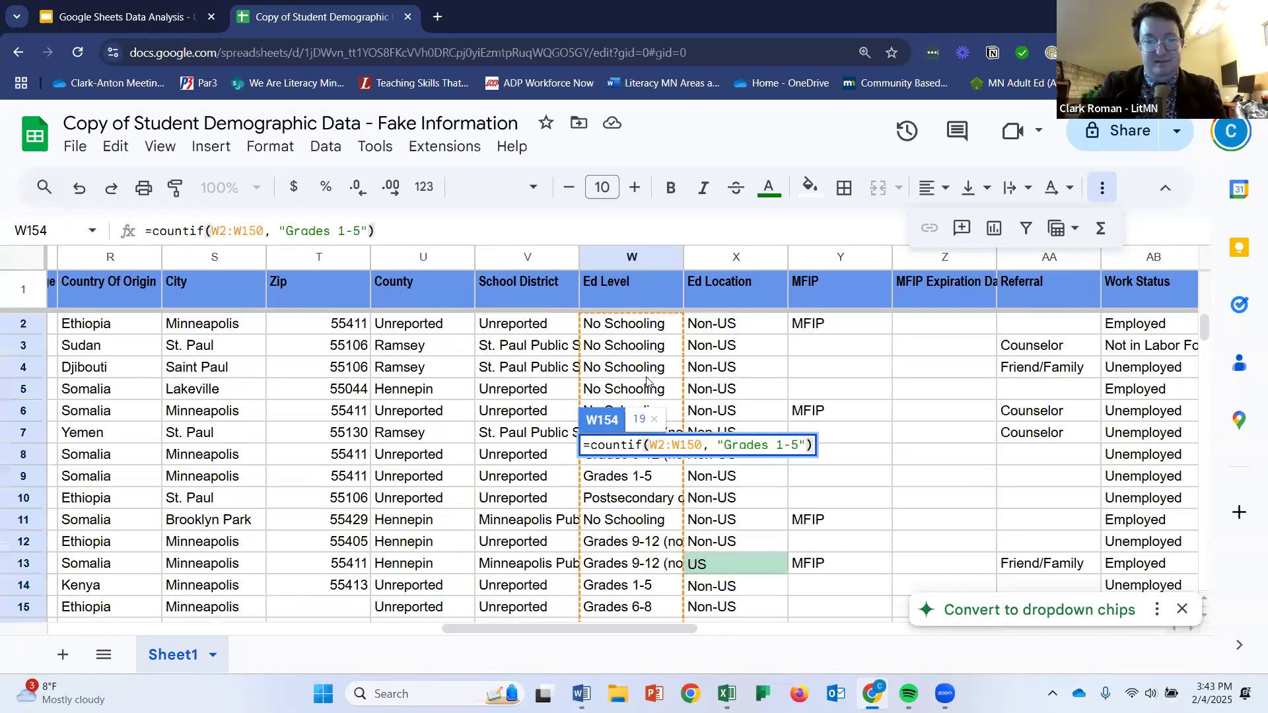
key(Return)
scroll(643, 568, down, 2)
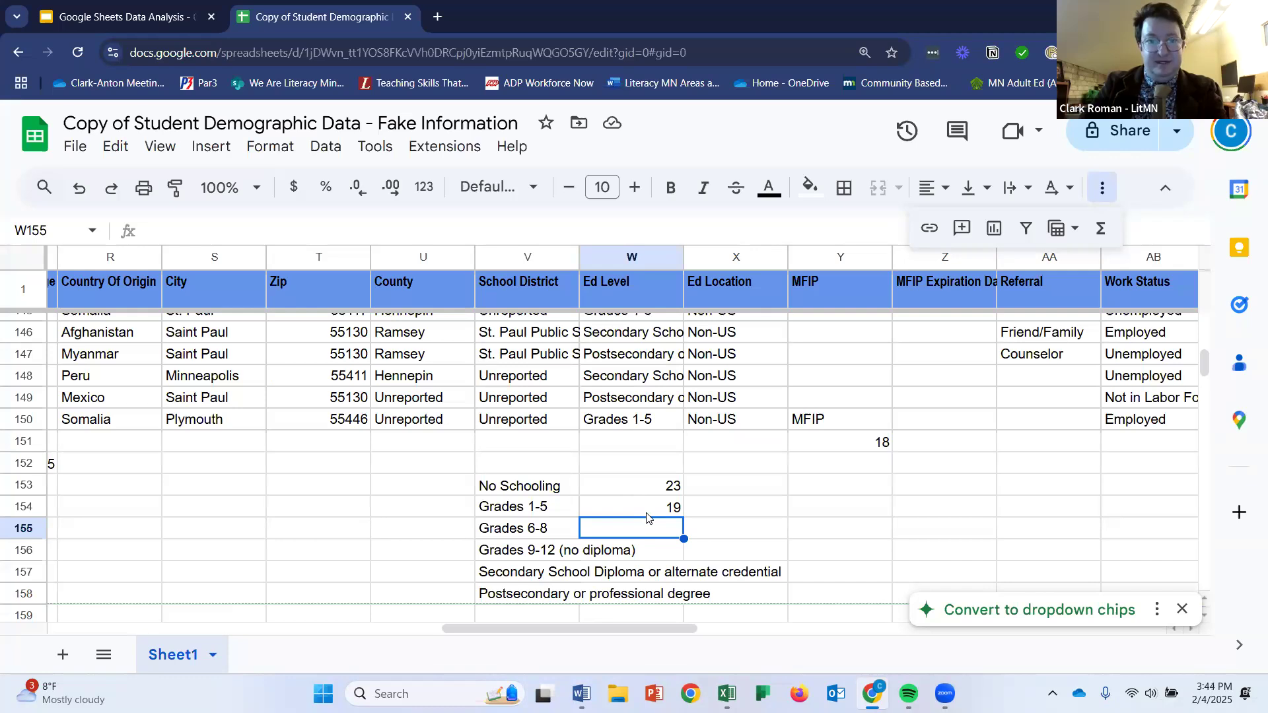
Switch to the Google Sheets Data Analysis presentation and open the COUNTIFS(), SUMIFS(), AVERAGEIFS() slide.
click(125, 16)
scroll(132, 500, down, 3)
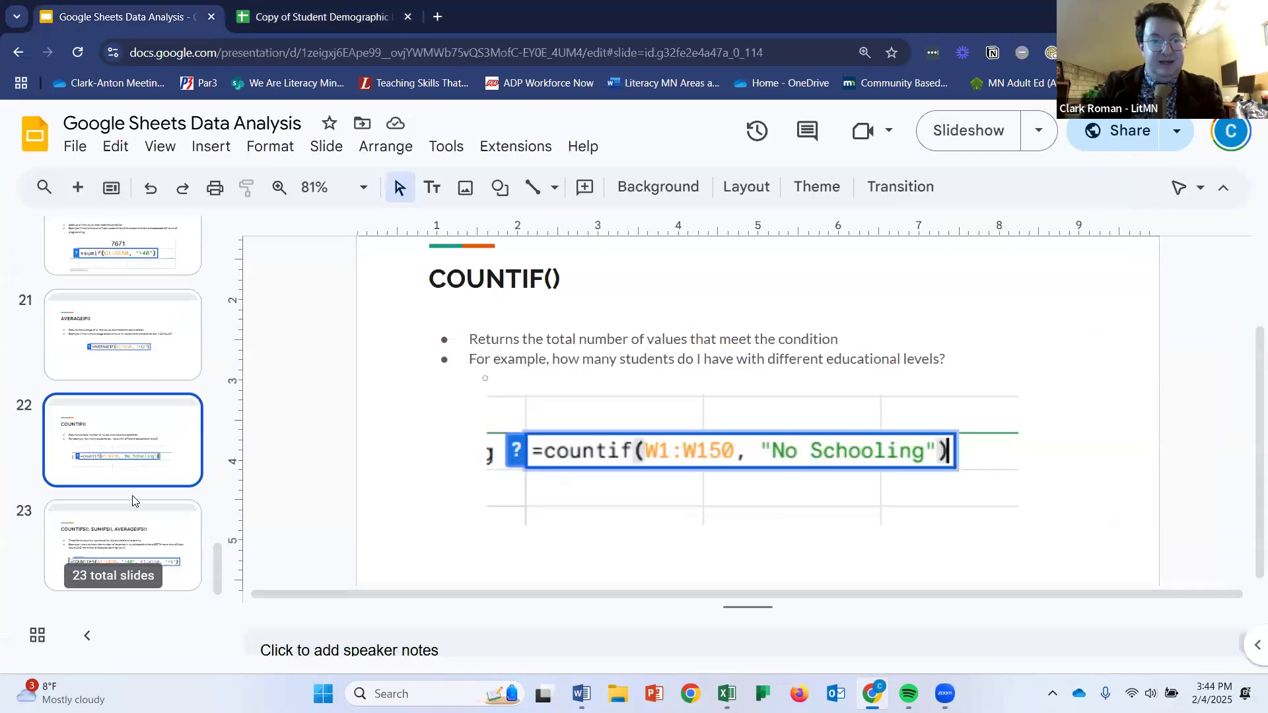
click(133, 508)
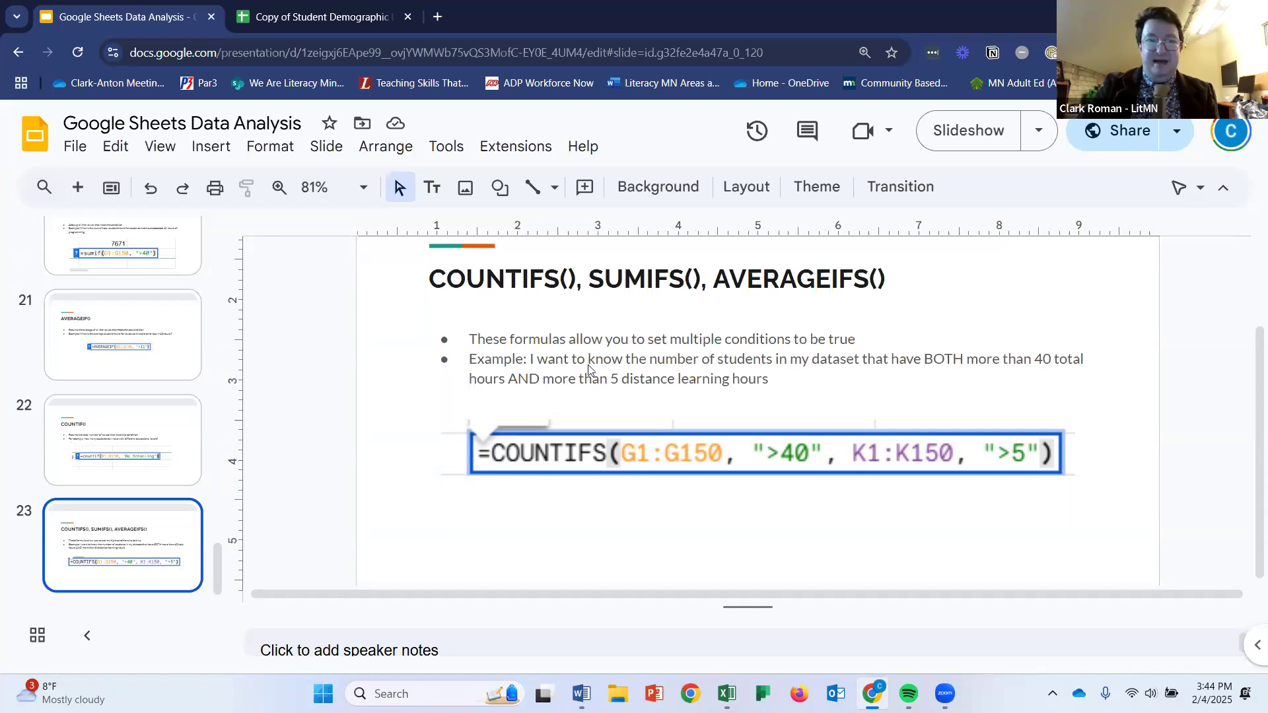
Switch to the Copy of Student Demographic Data spreadsheet and begin a COUNTIFS formula in cell H154.
click(251, 20)
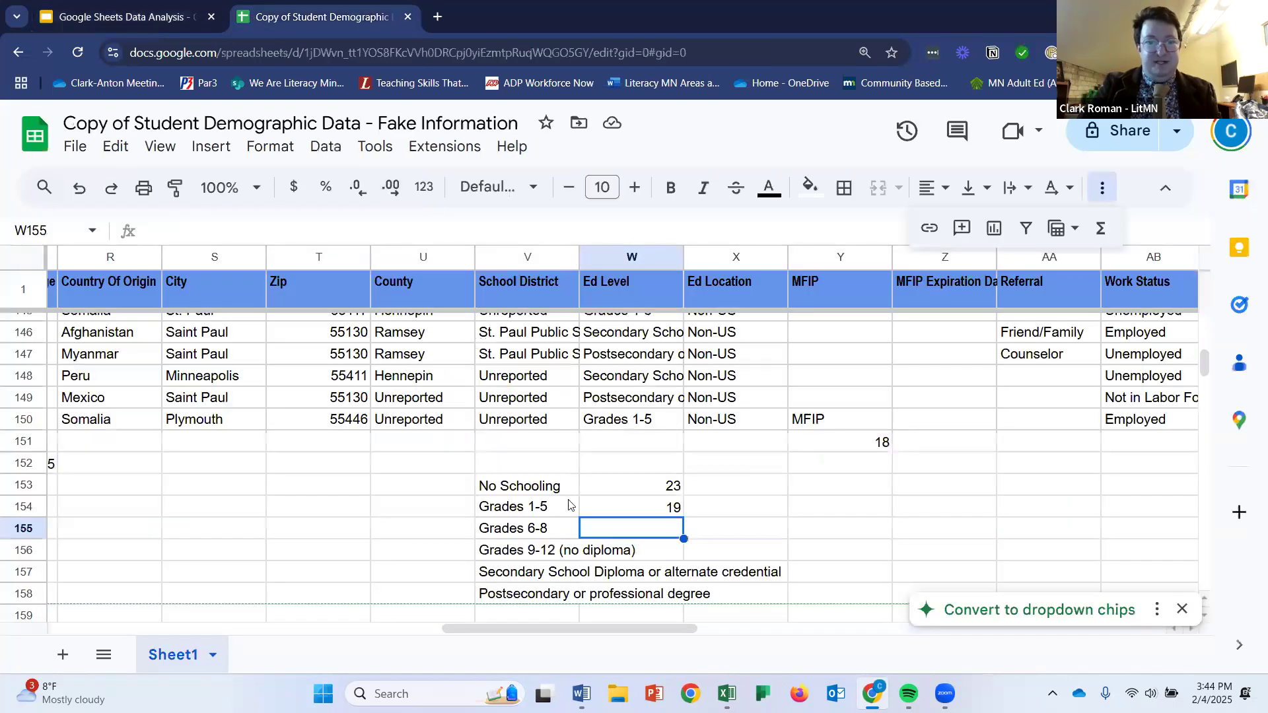
drag(683, 627, 270, 610)
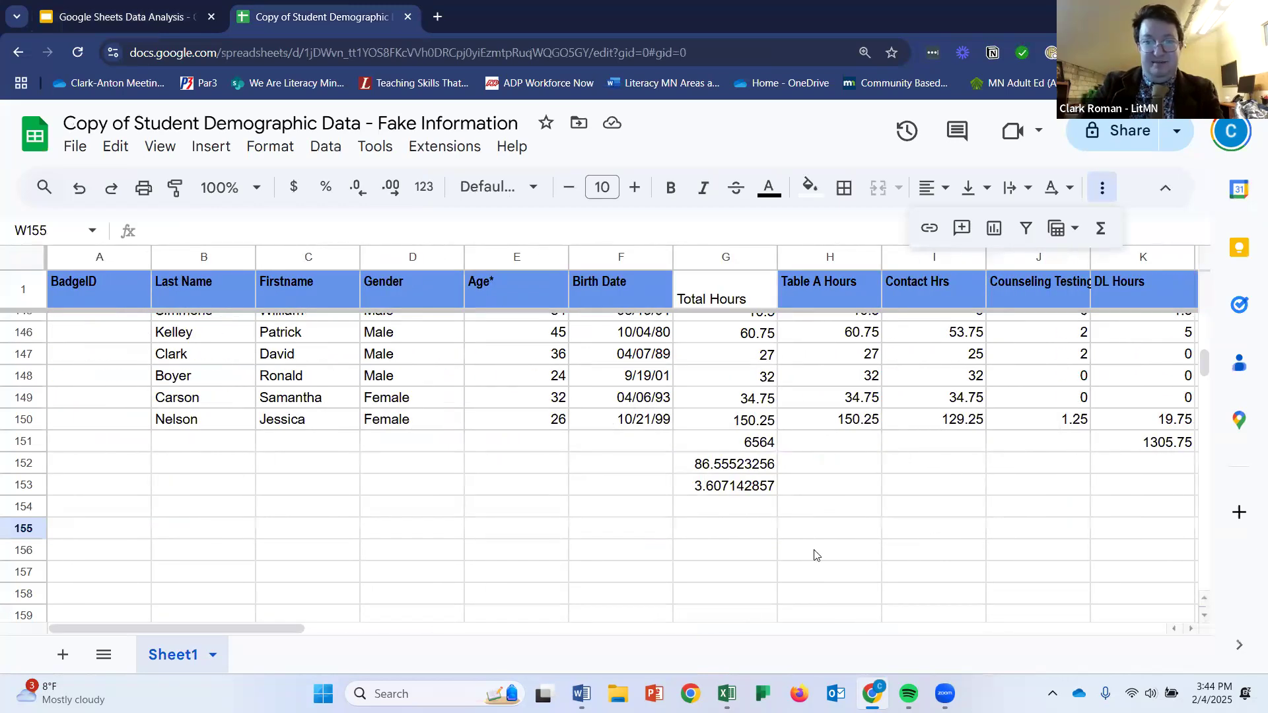
drag(263, 627, 370, 631)
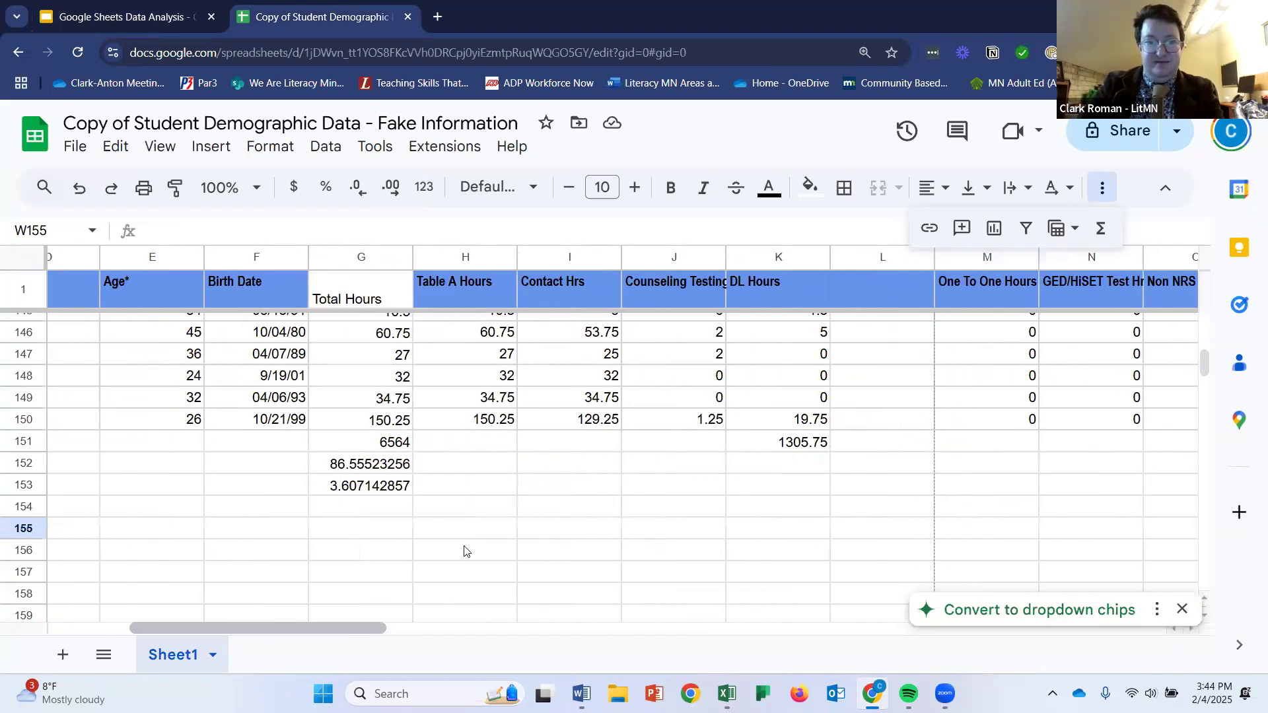
click(487, 512)
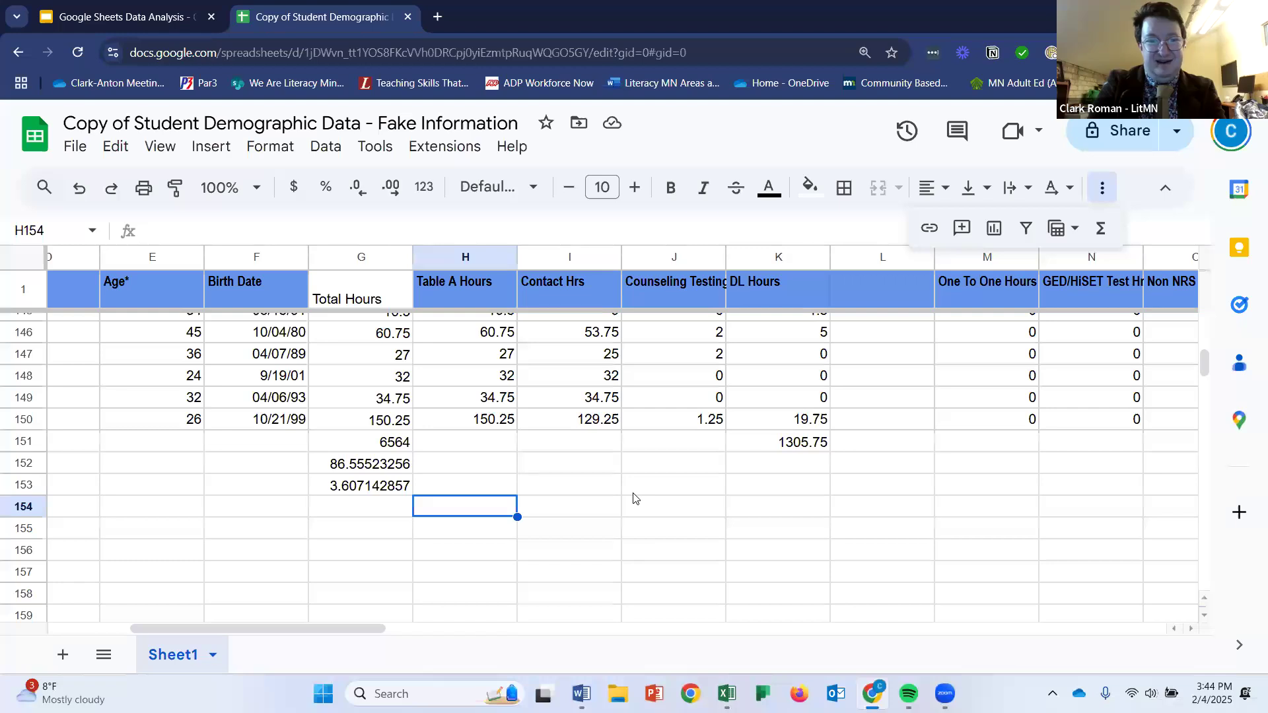
text(=)
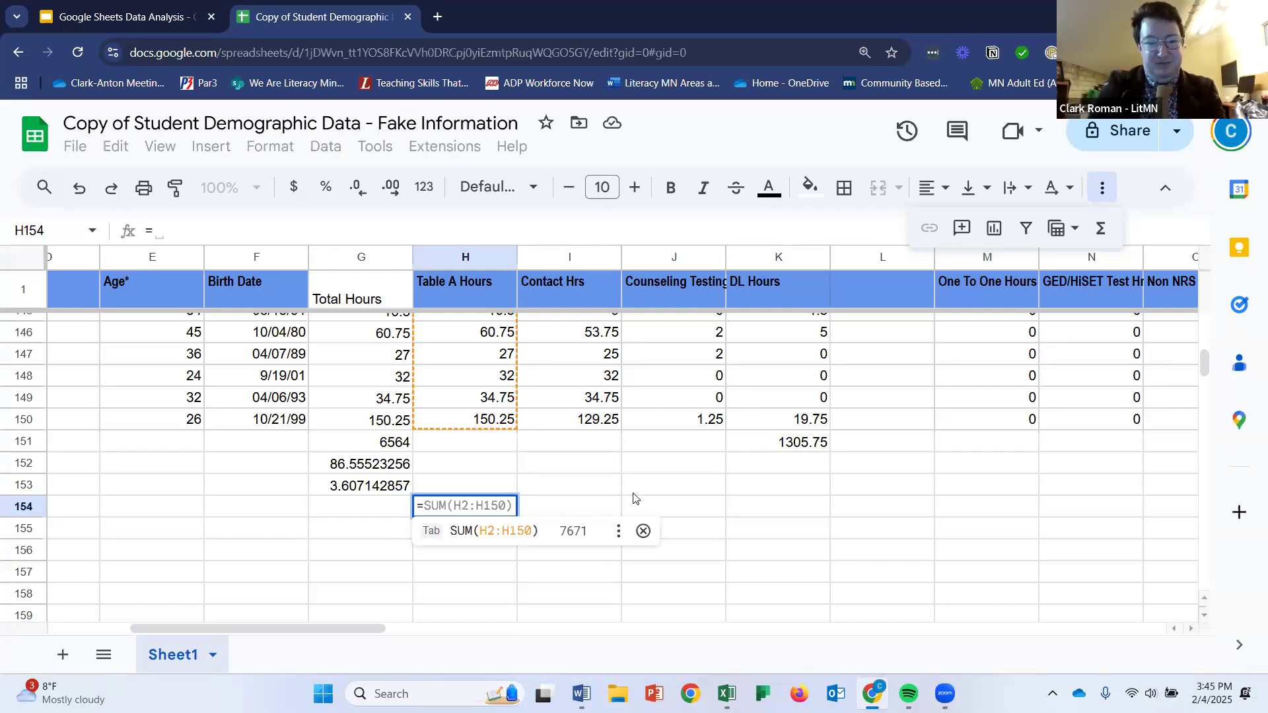
text(countifs)
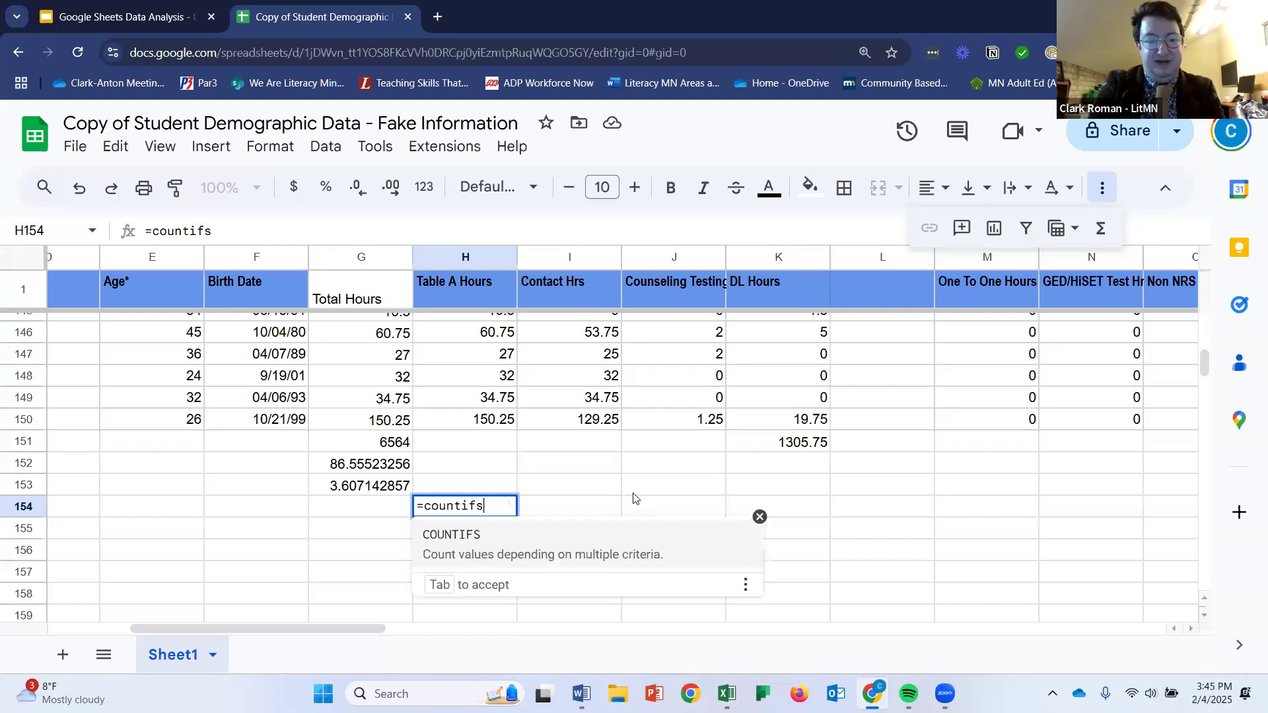
text(()
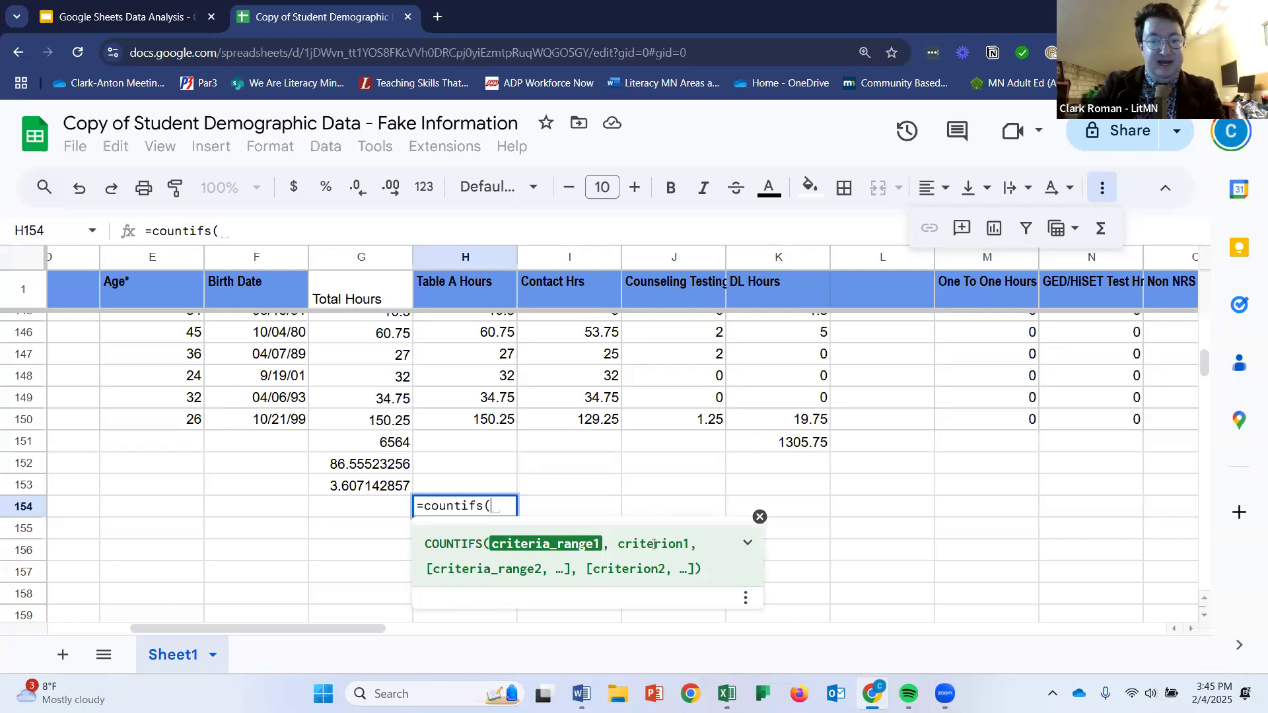
Enter the first COUNTIFS condition as the Table A Hours range H150:H1 with the criterion ">40".
click(467, 423)
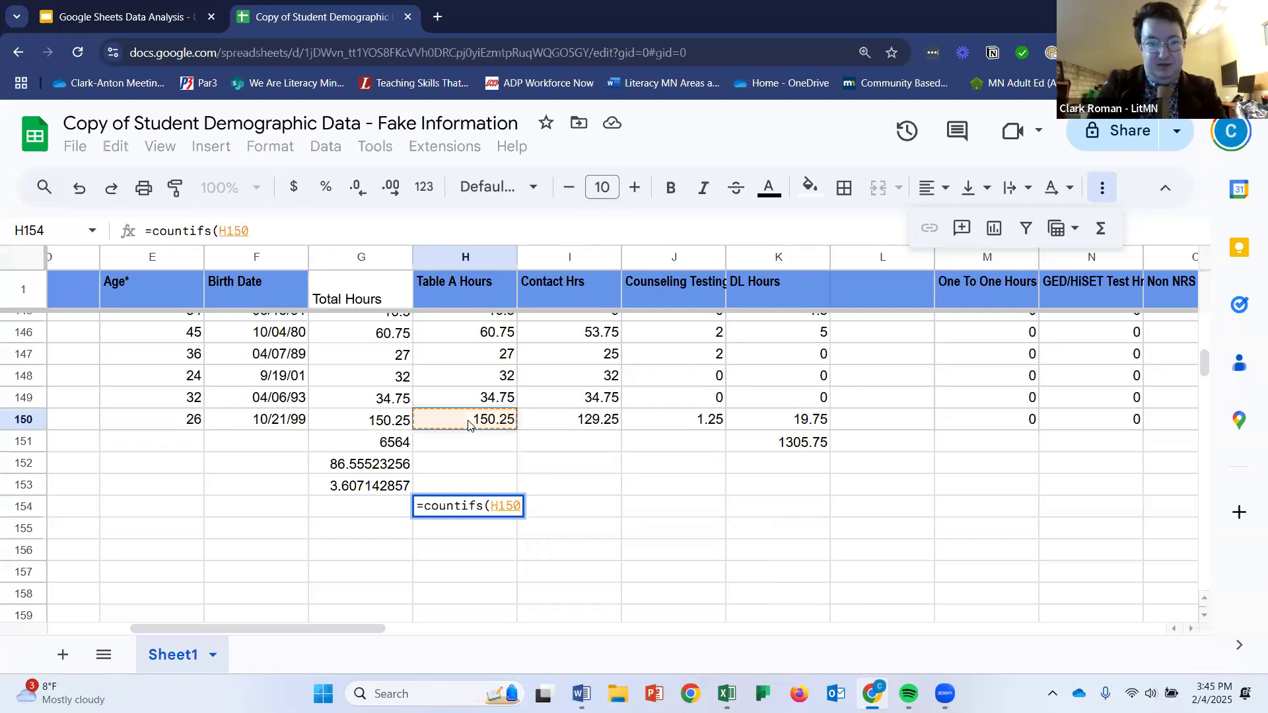
text(:H1)
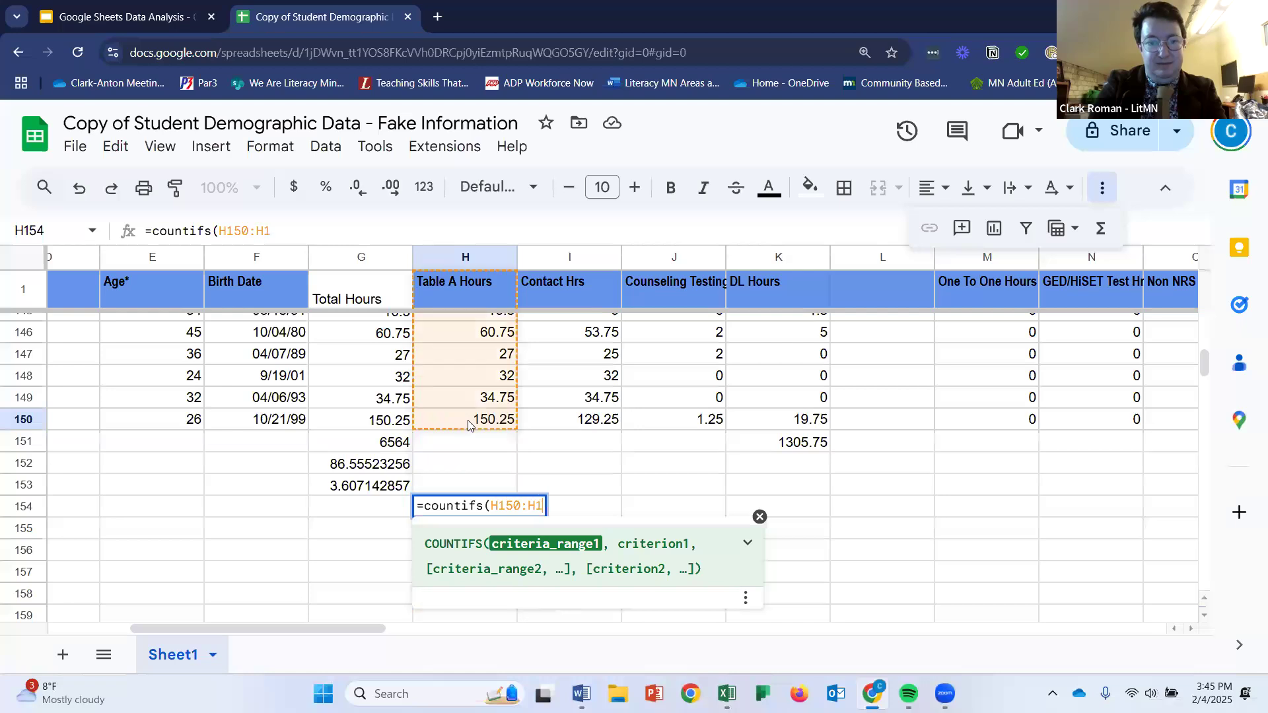
text(,)
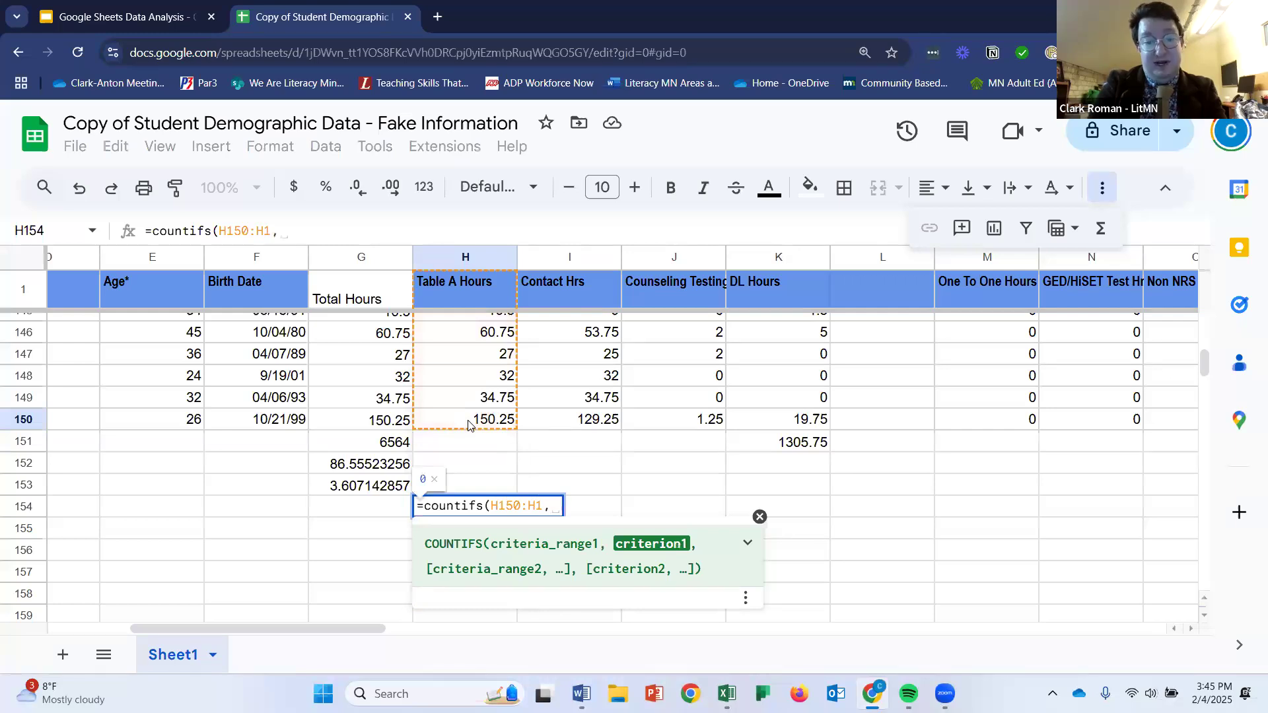
text(")
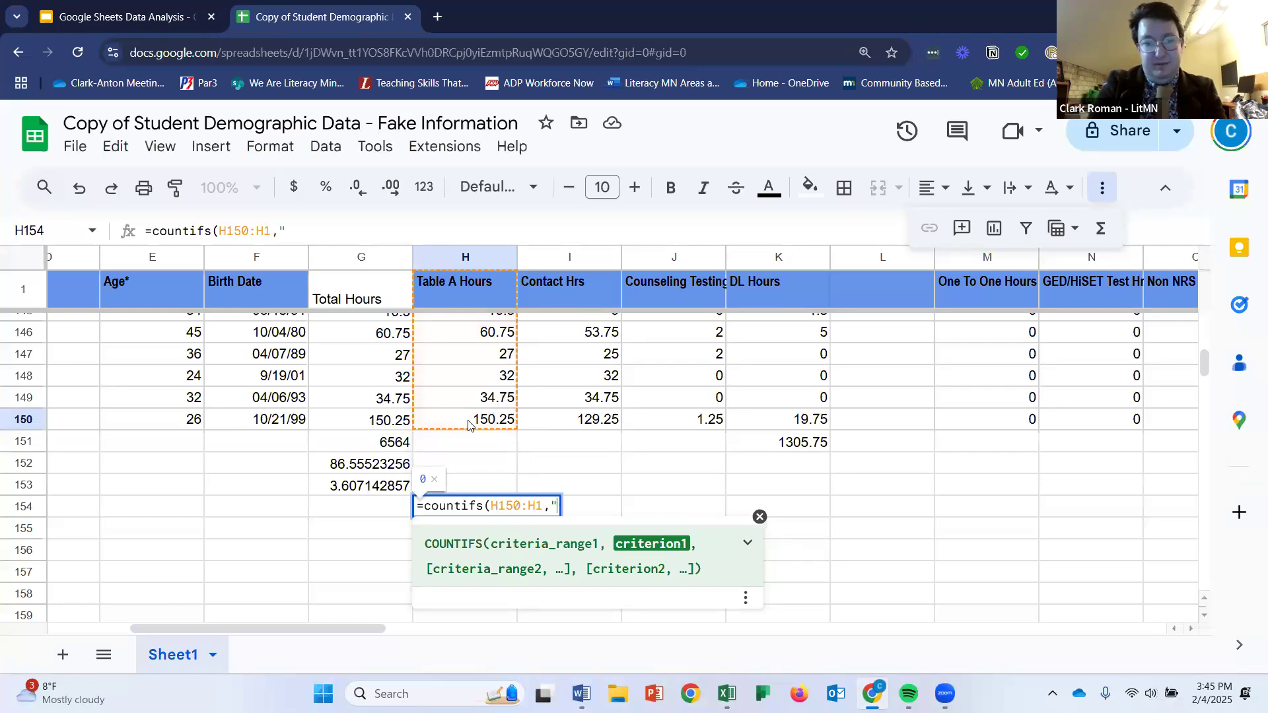
text(>40)
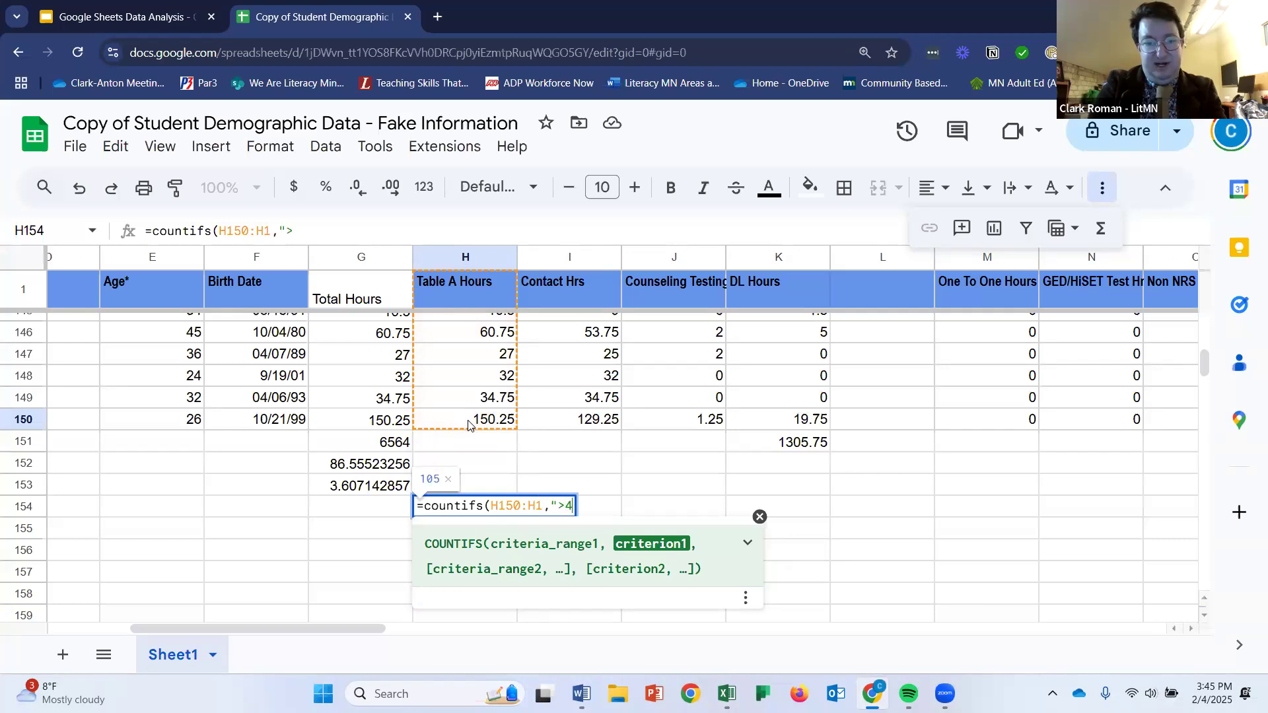
text(")
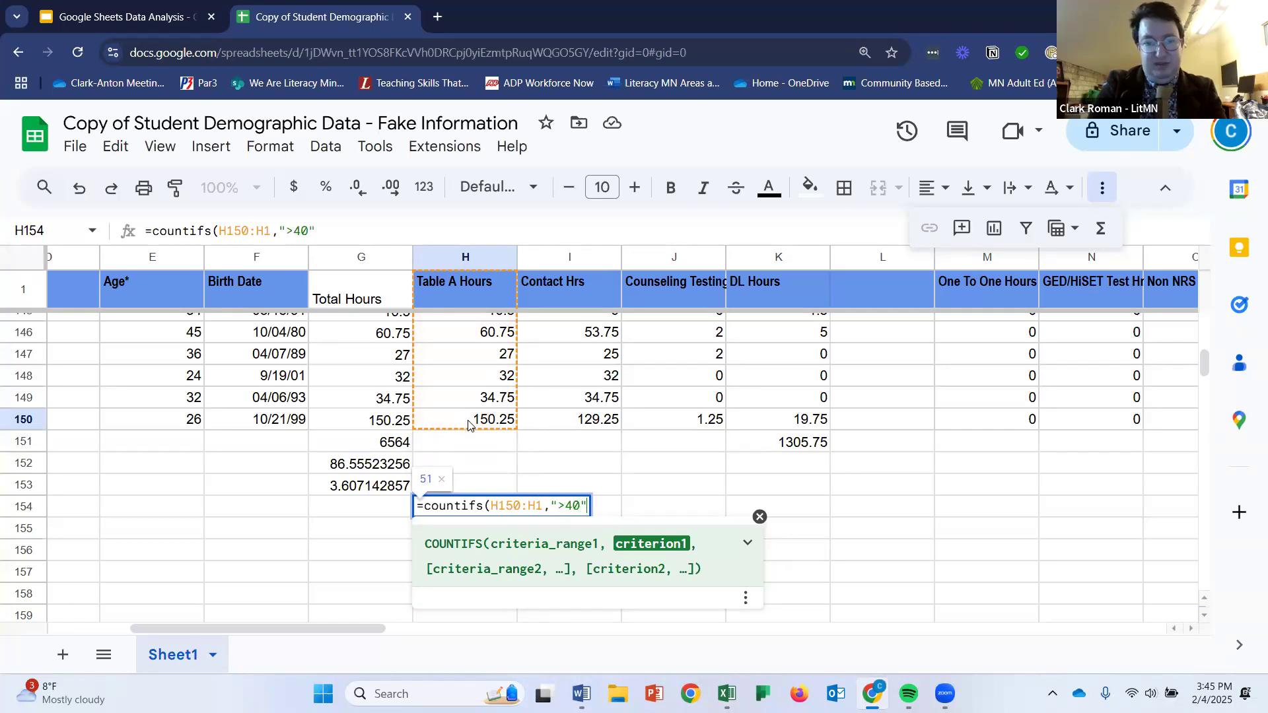
Add the DL Hours range K2:K150 with the criterion ">5" as the second condition, and complete the COUNTIFS formula in H154.
text(,)
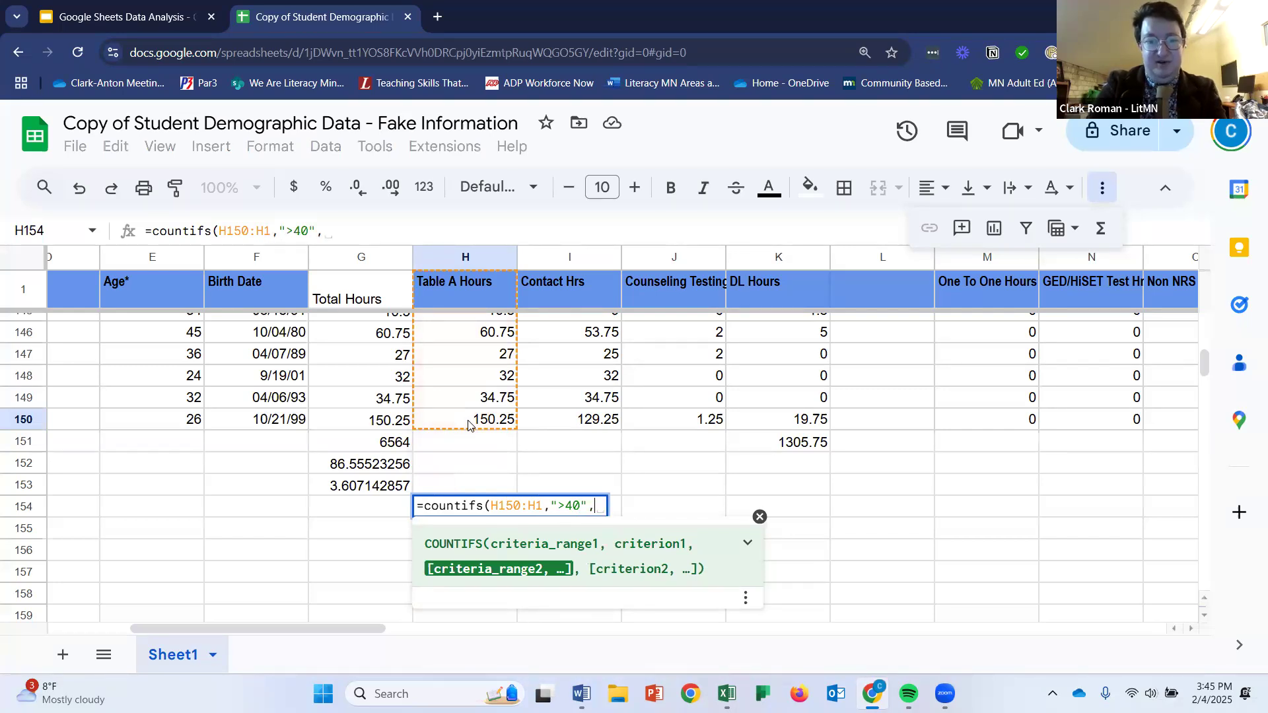
click(805, 417)
drag(794, 367, 773, 322)
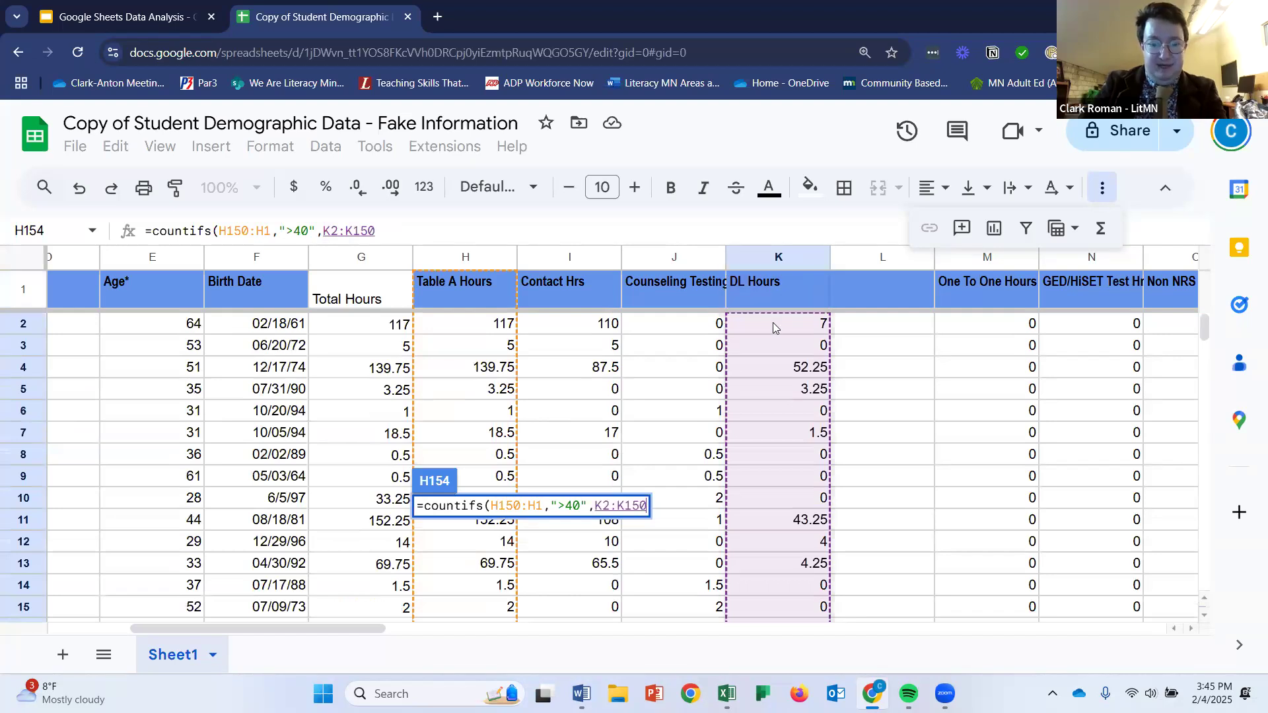
text(,)
key(BackSpace)
text(")
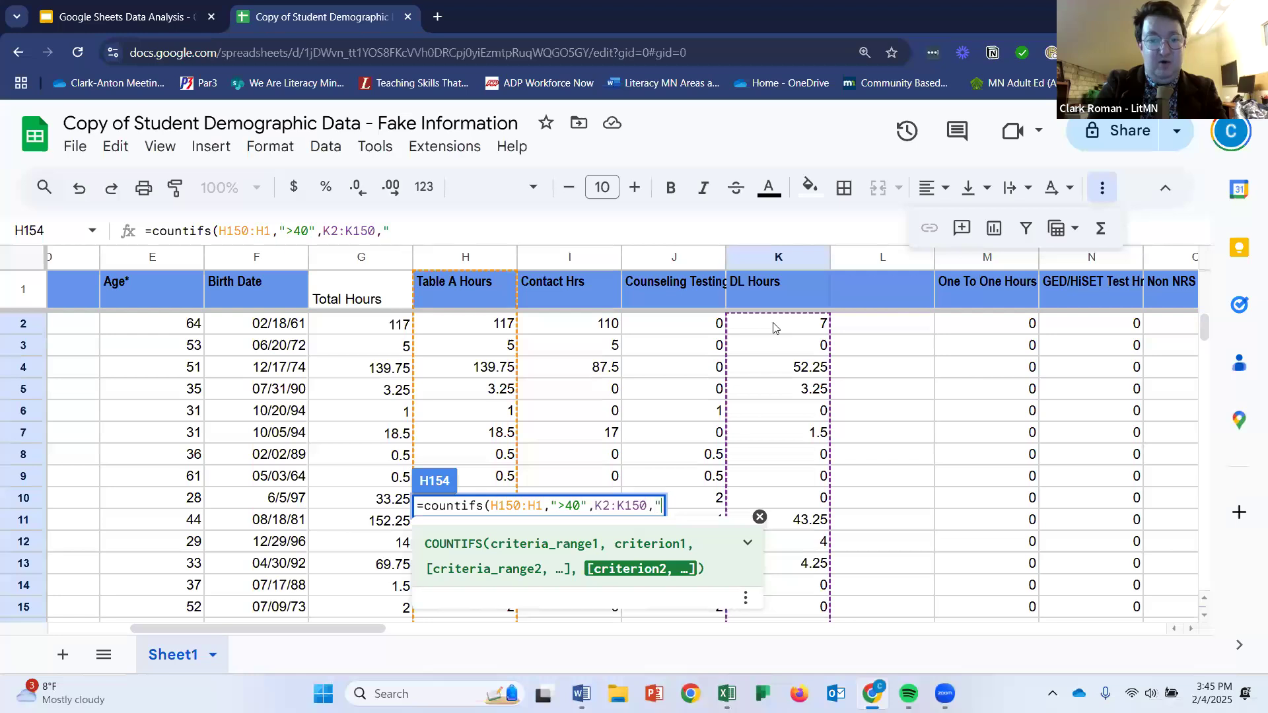
text(>5)
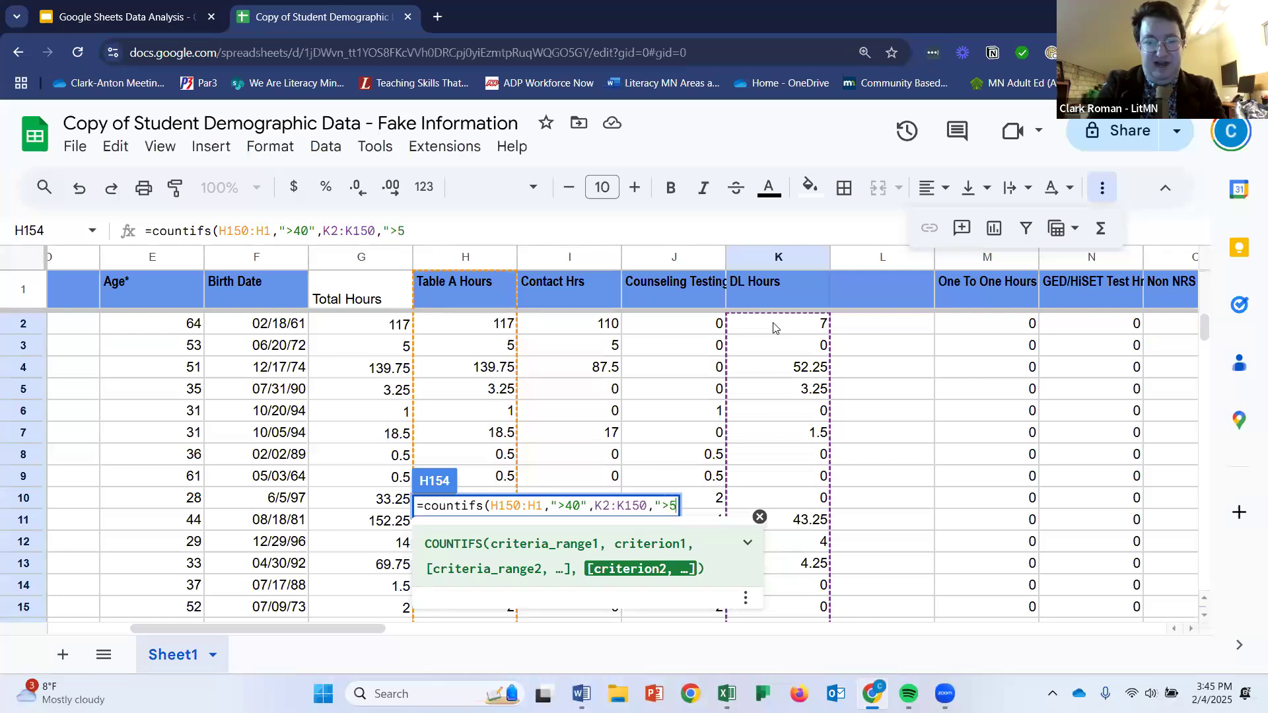
text(")
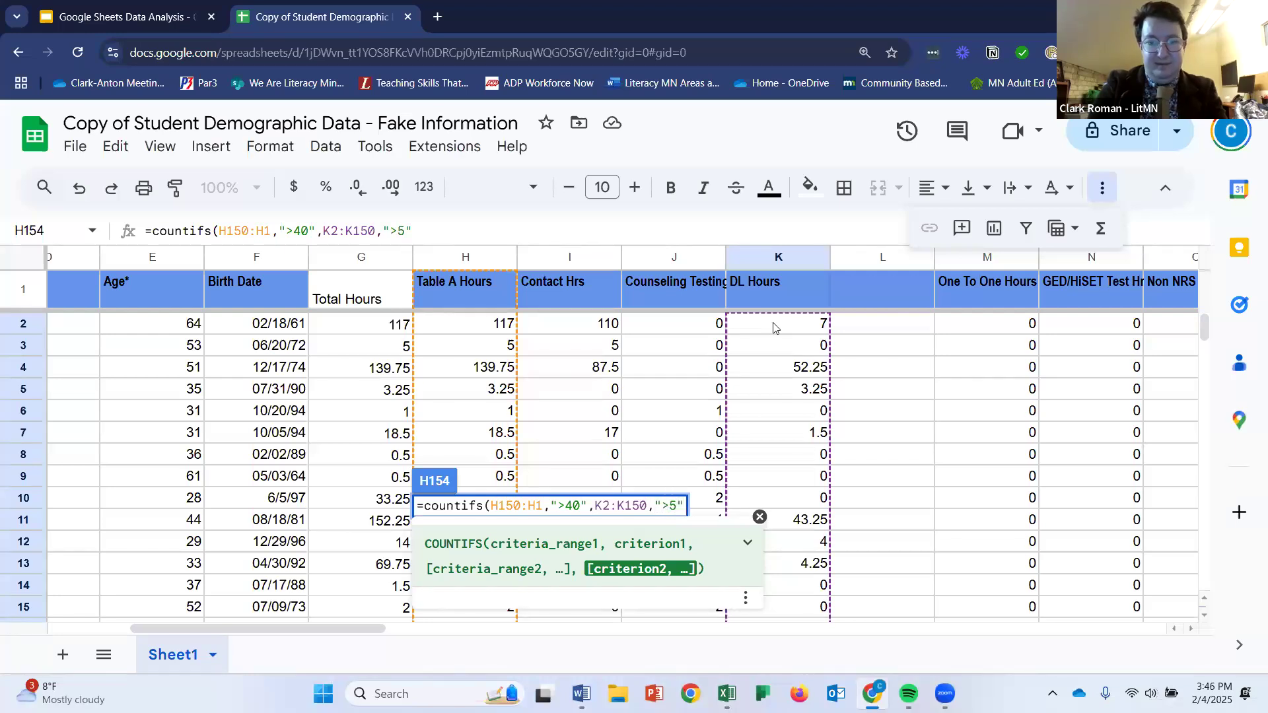
text())
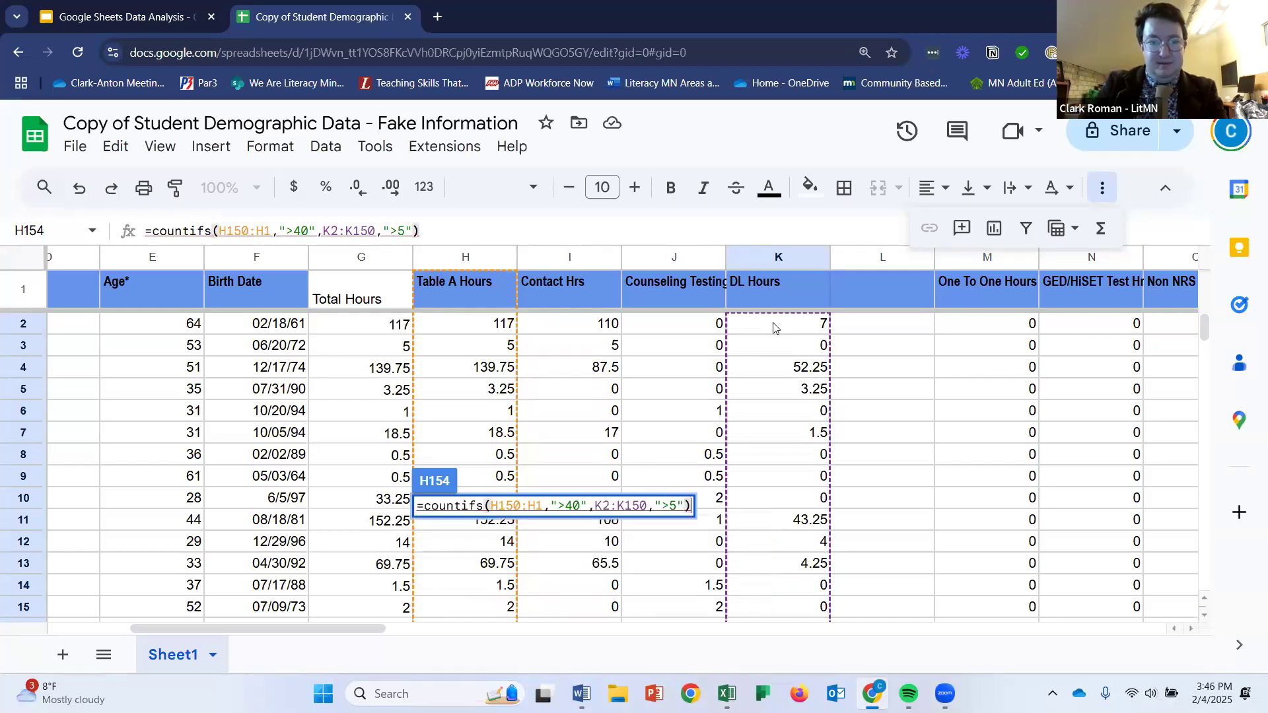
key(Return)
click(449, 597)
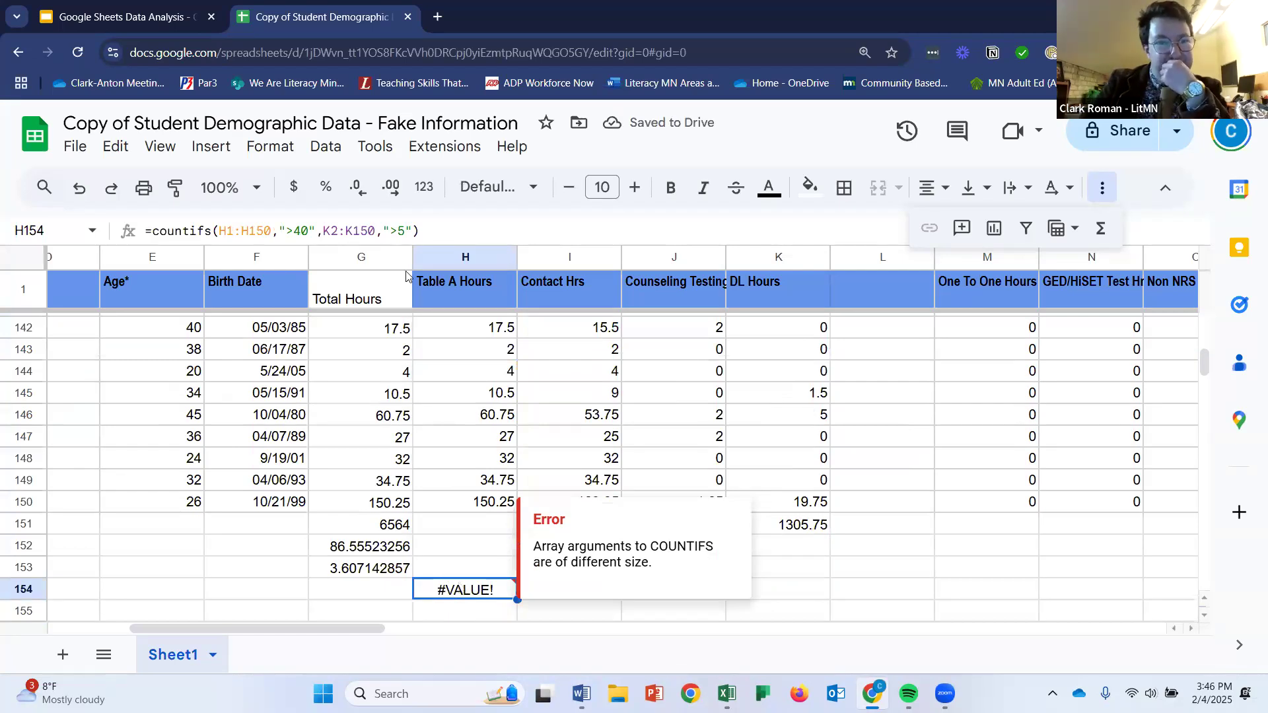
Correct the second range of the COUNTIFS formula in H154 to K1:K150.
click(337, 232)
key(BackSpace)
text(1)
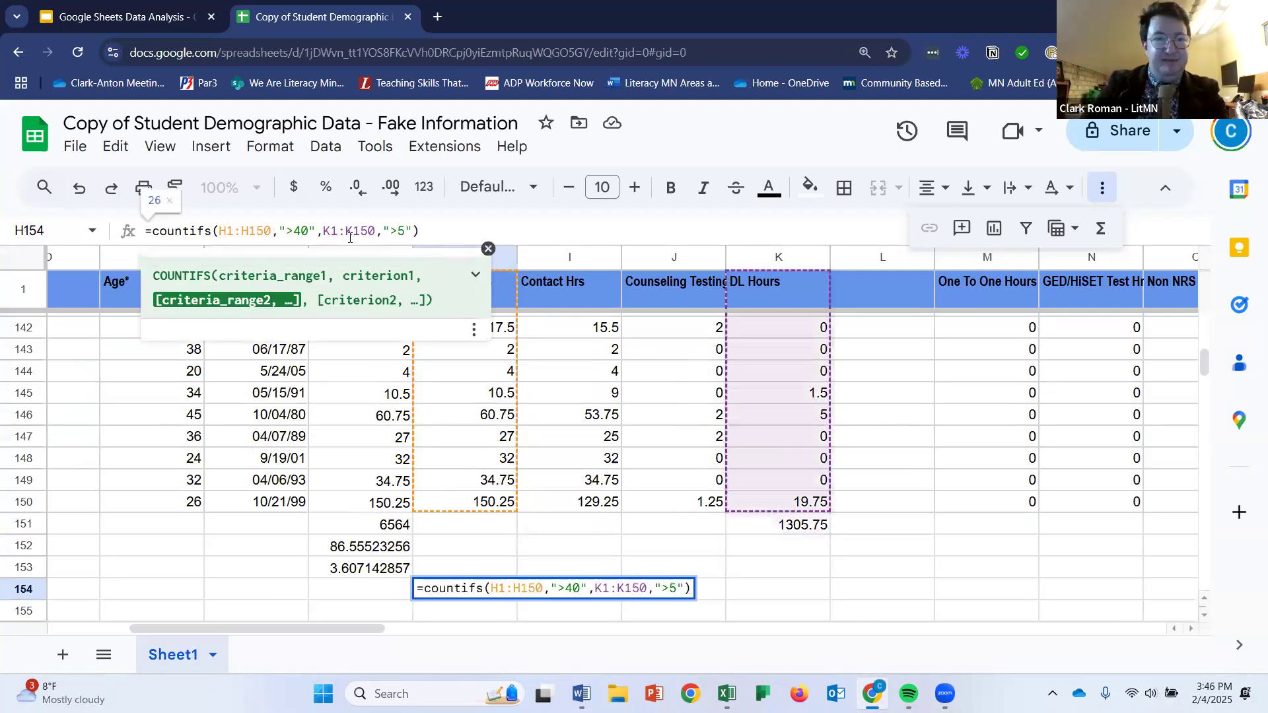
key(Return)
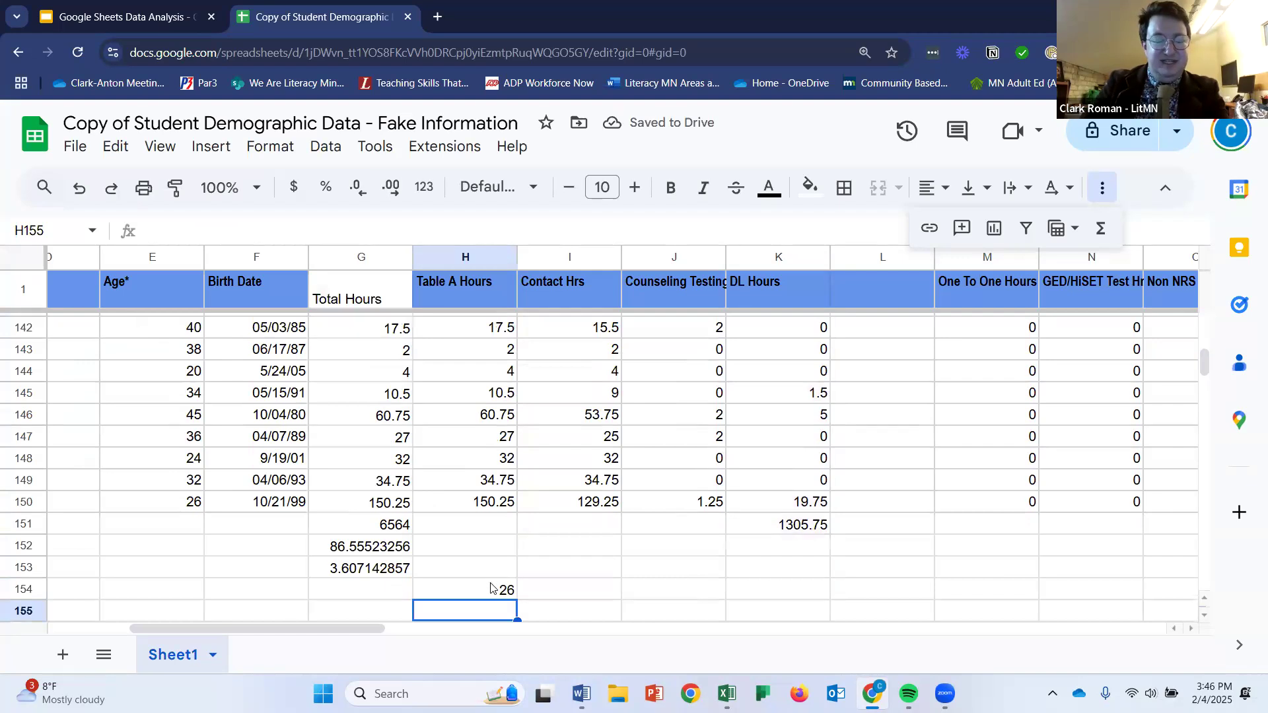
Examine the ranges and criteria of the COUNTIFS formula in cell H154.
click(490, 588)
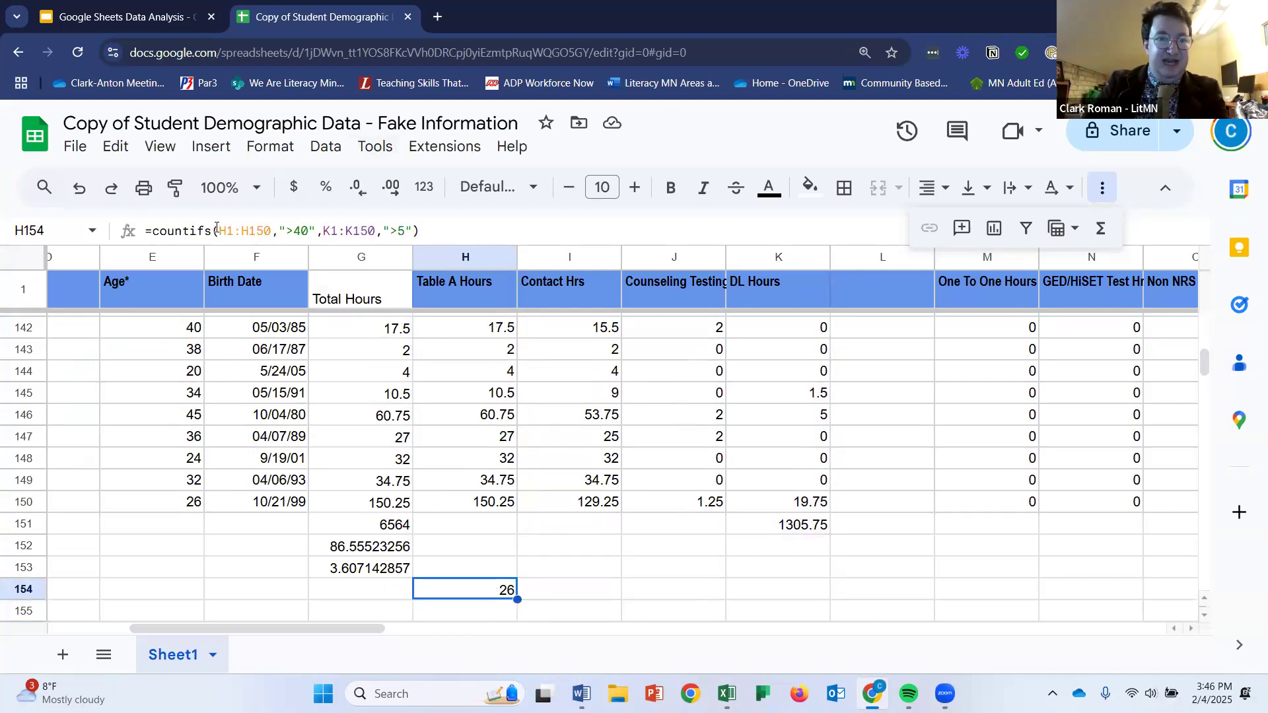
drag(221, 228, 382, 233)
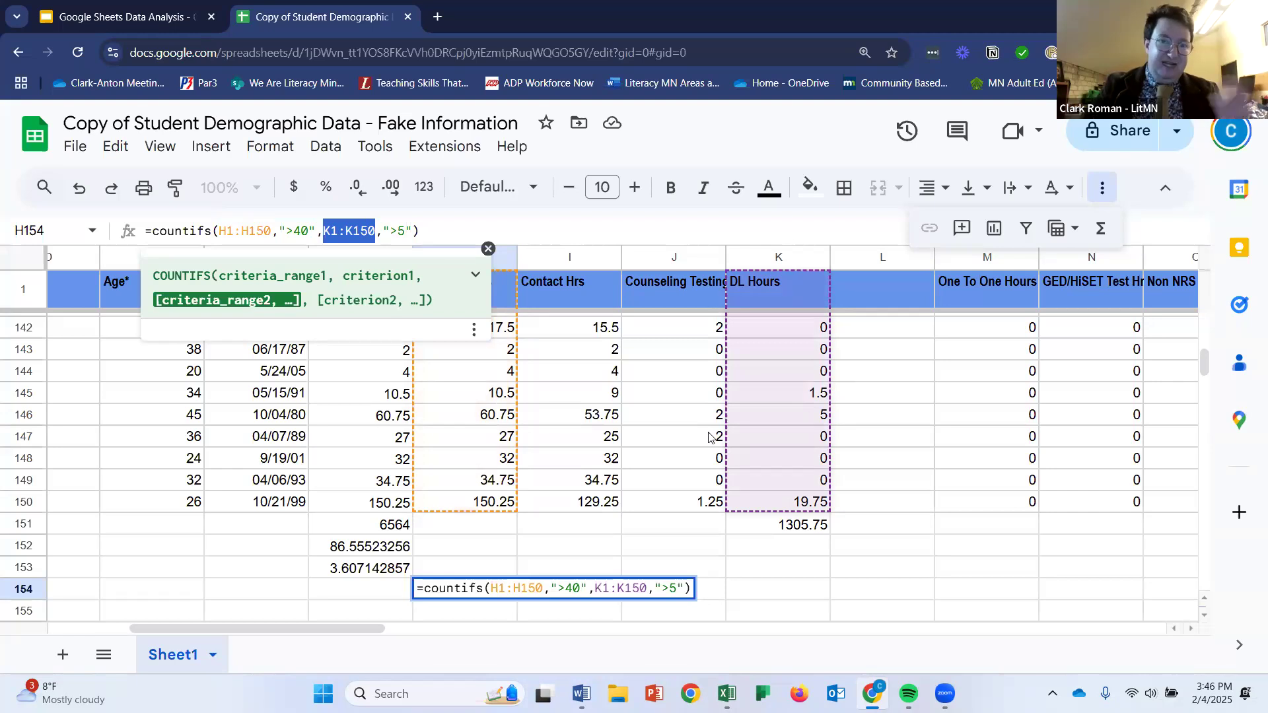
click(674, 568)
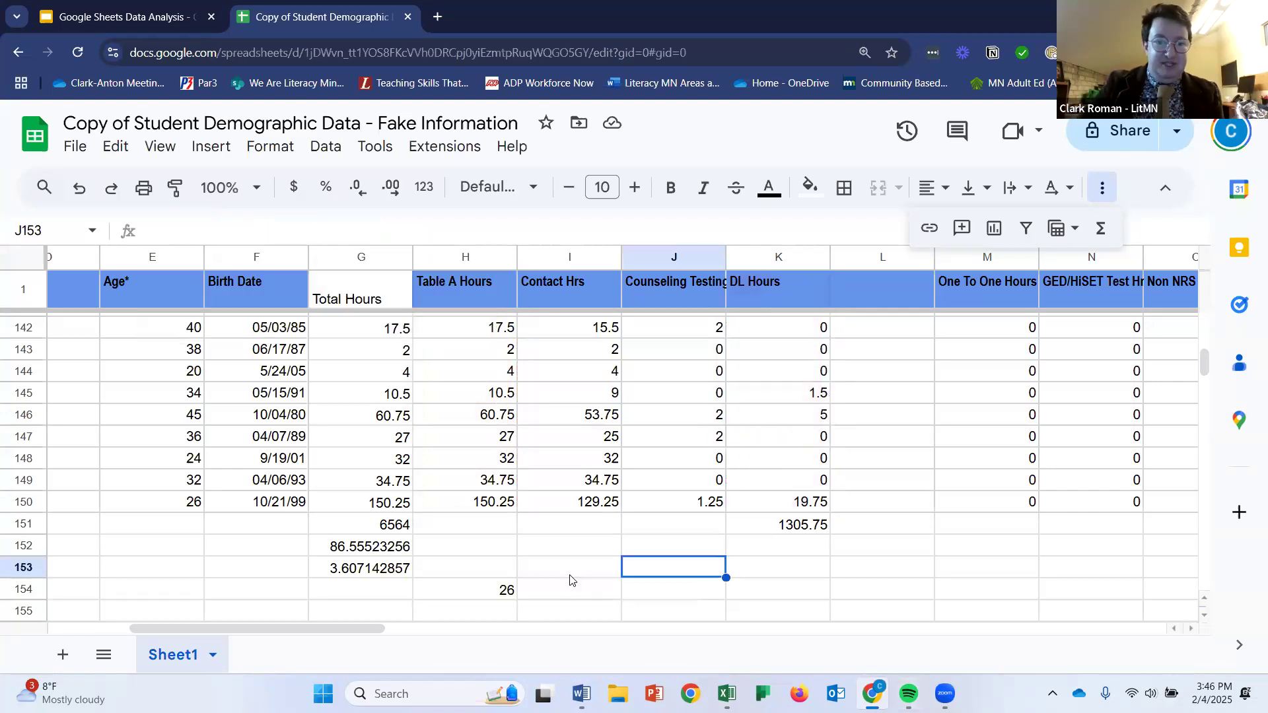
click(506, 587)
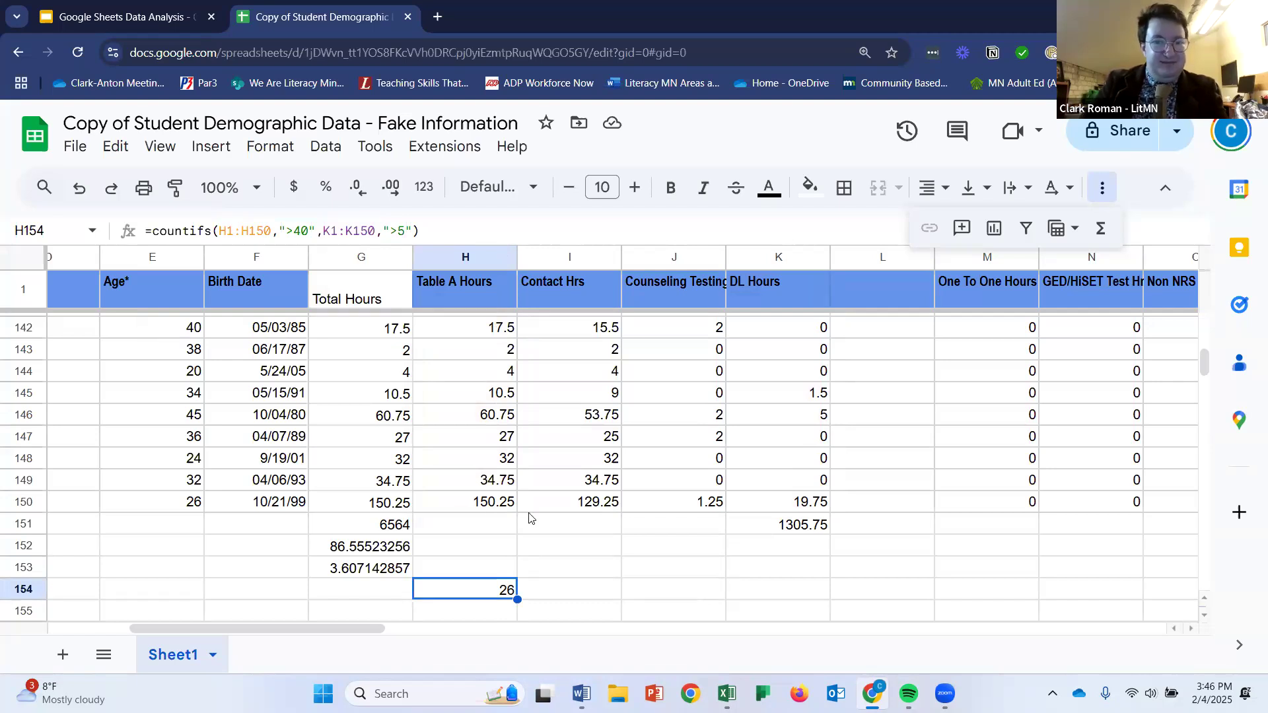
Begin a SUMIFS formula in cell J154 with the Total Hours range G2:G150 as the sum range.
click(646, 573)
click(639, 596)
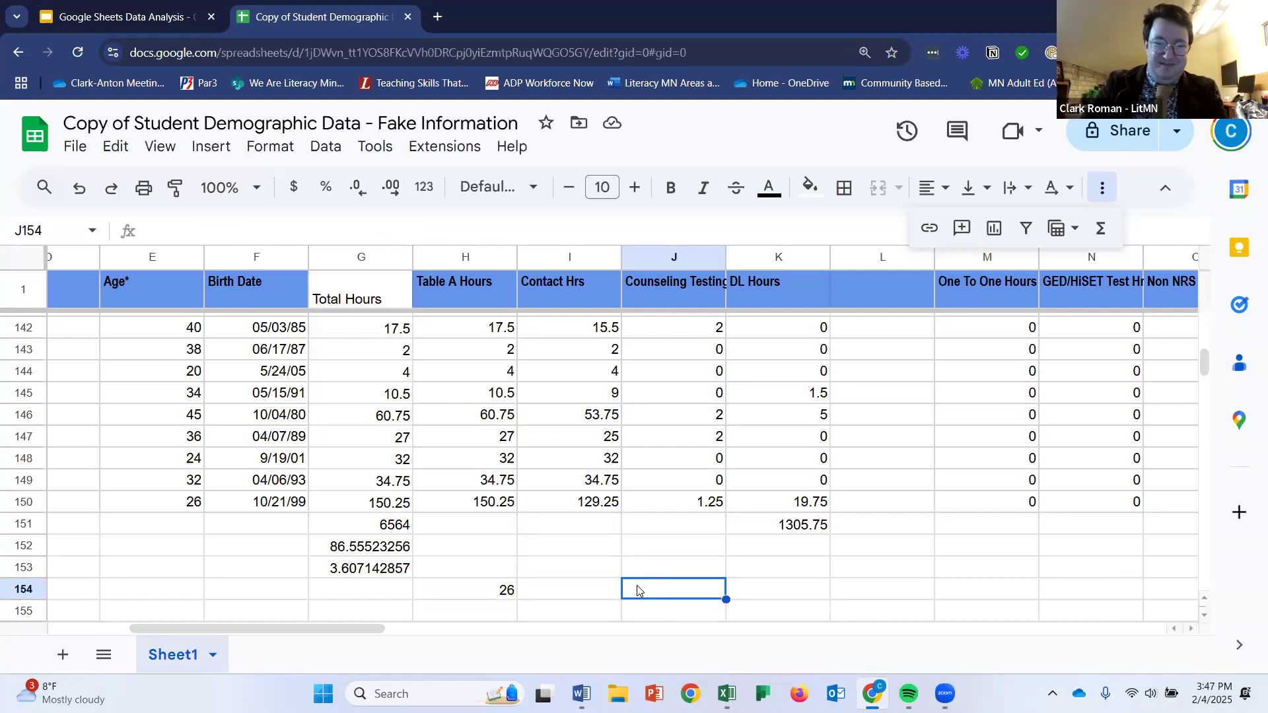
text(=)
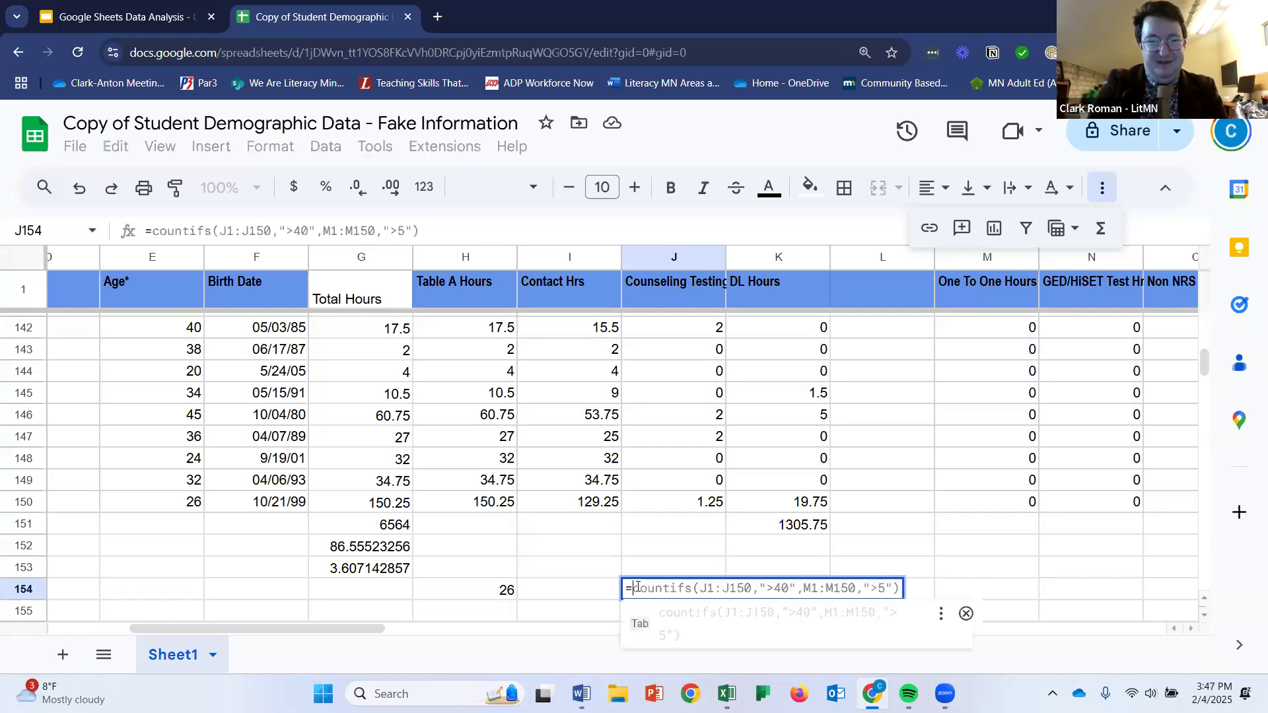
text(sumifs)
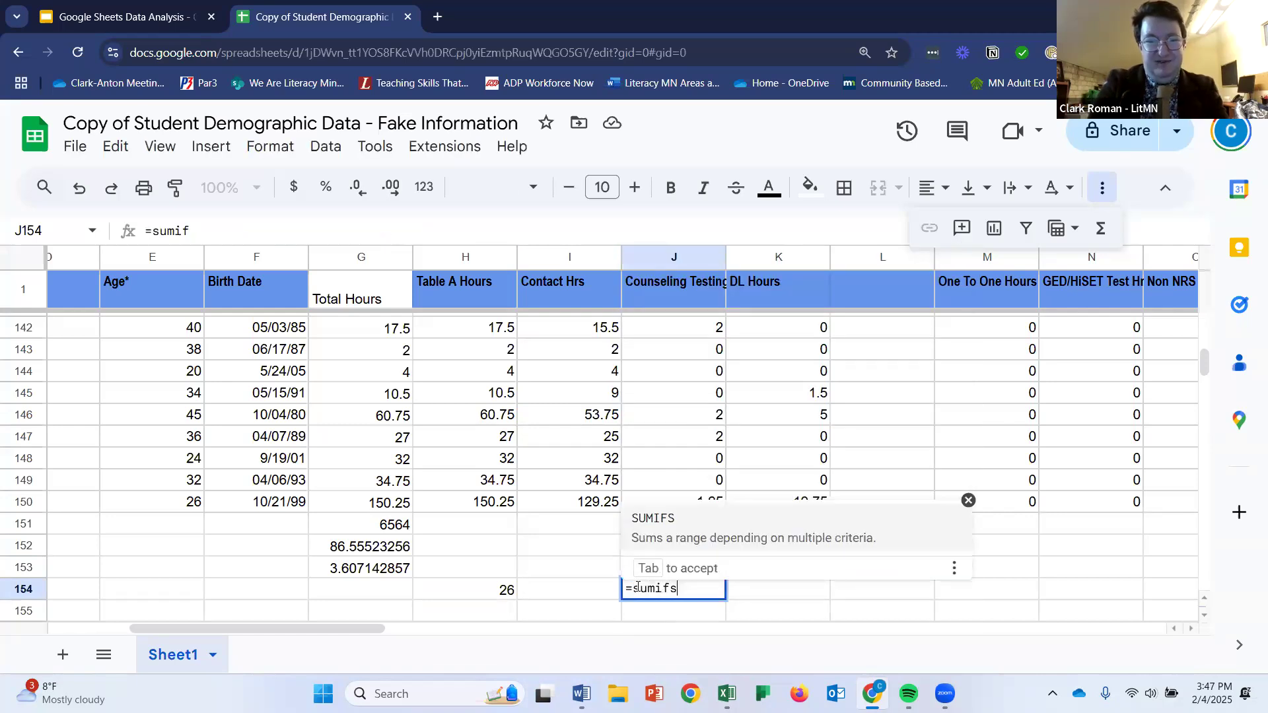
text(()
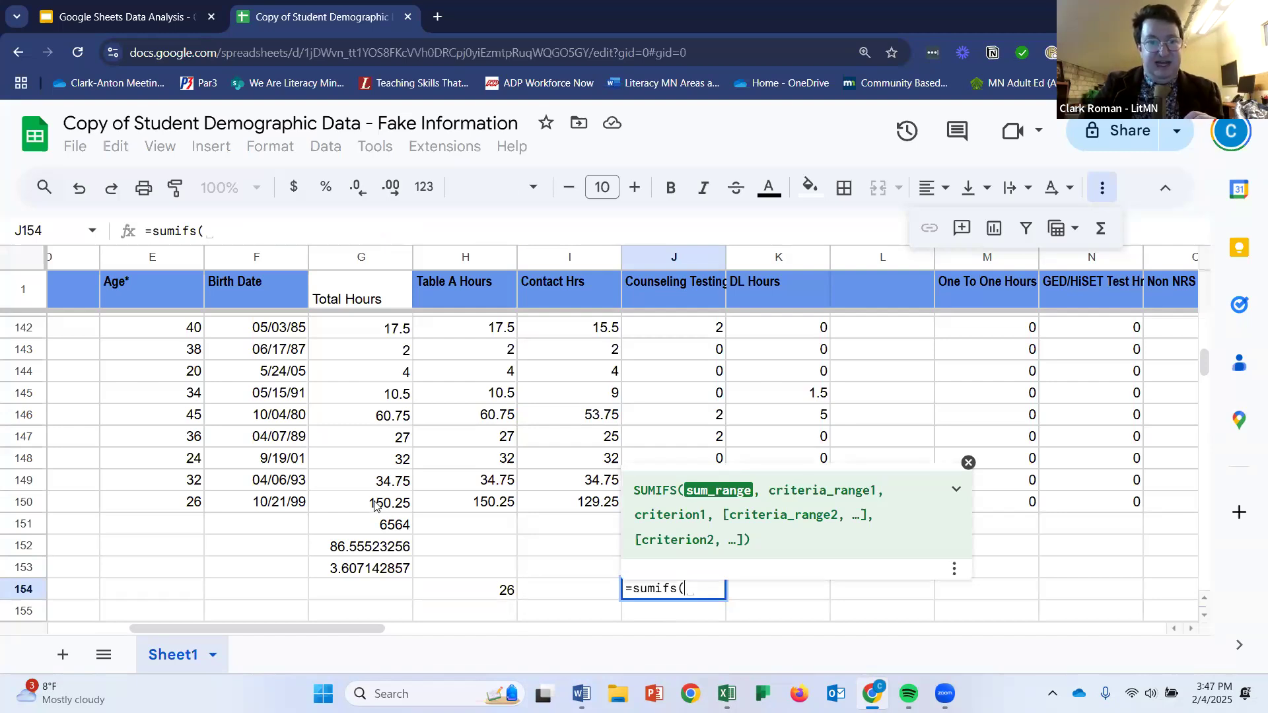
drag(373, 505, 368, 324)
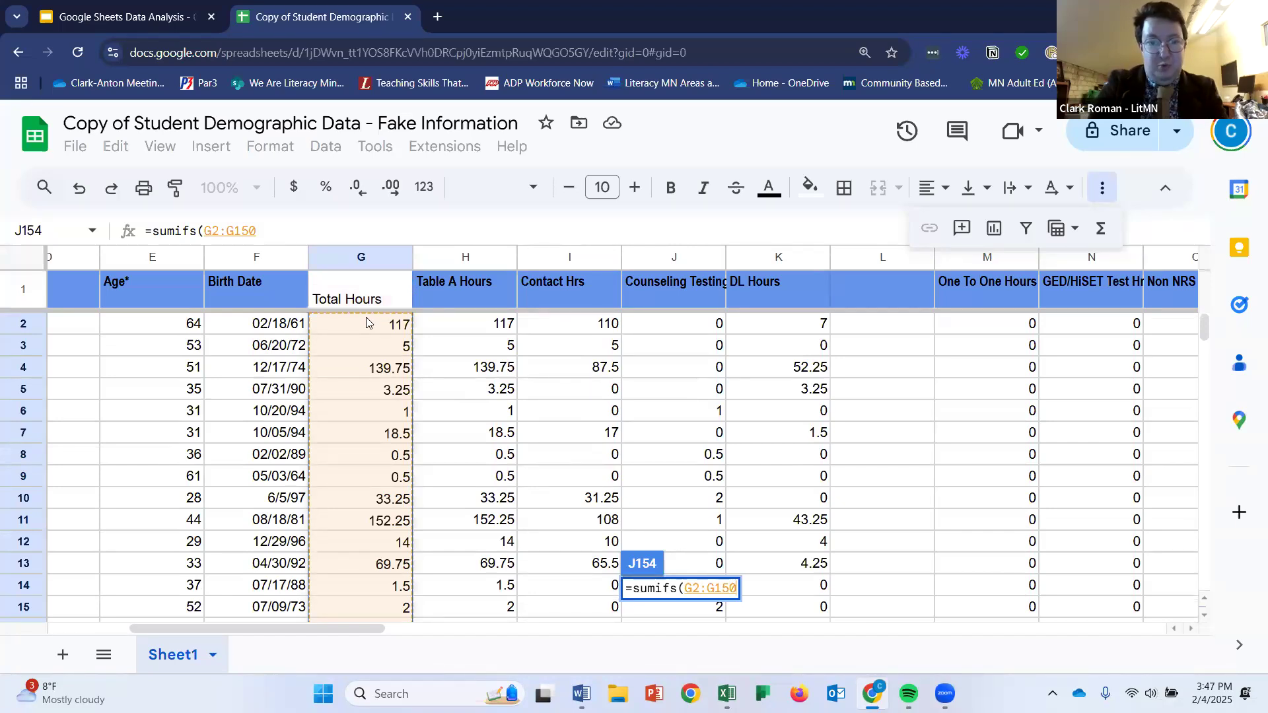
text(,)
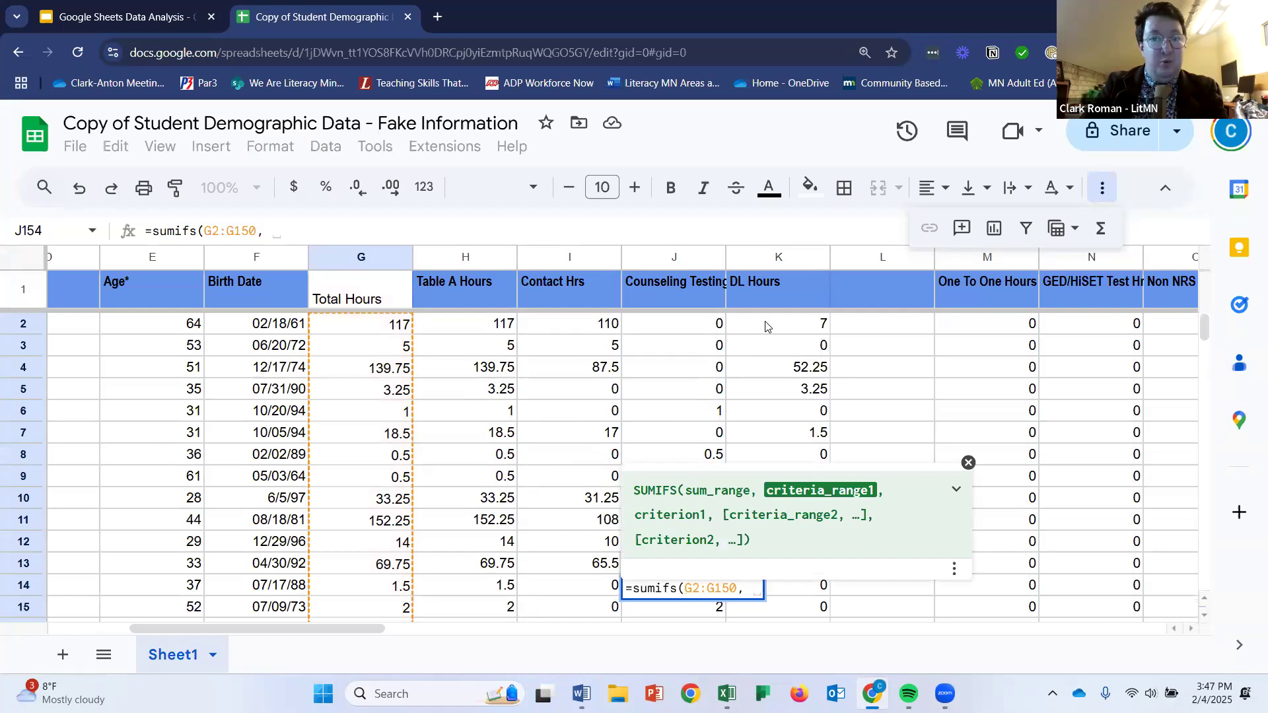
Add the DL Hours range K2:K150 with the criterion ">5" as the first condition of the SUMIFS formula in J154.
drag(766, 326, 820, 641)
drag(832, 555, 829, 555)
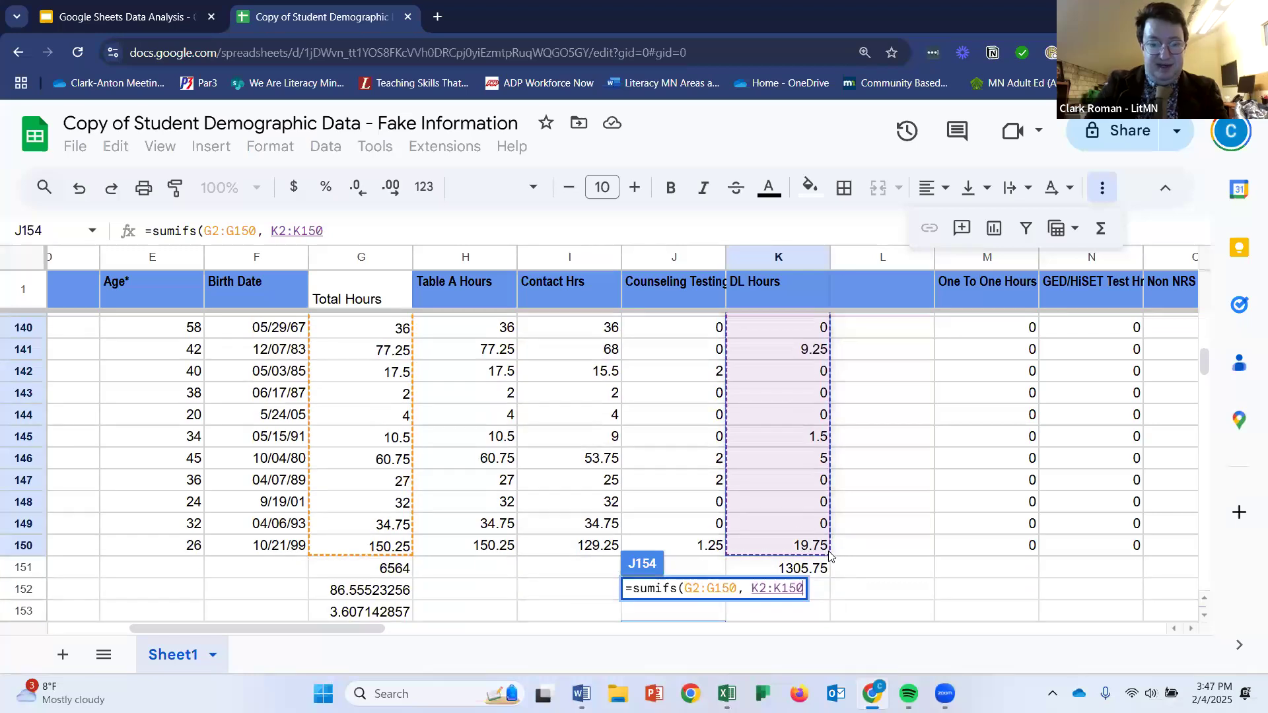
text(, ">5",)
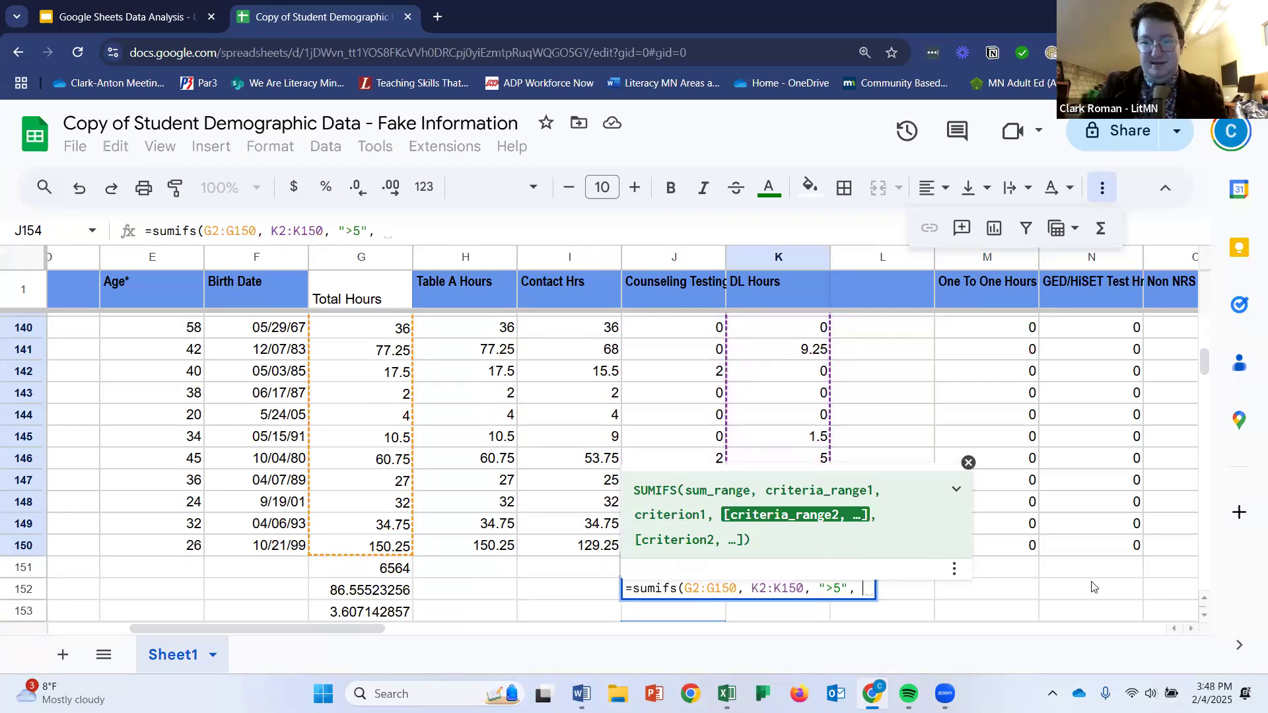
Add the Ed Level range W2:W150 with the criterion "No Schooling" as the second condition and complete the SUMIFS formula in J154.
drag(277, 627, 605, 651)
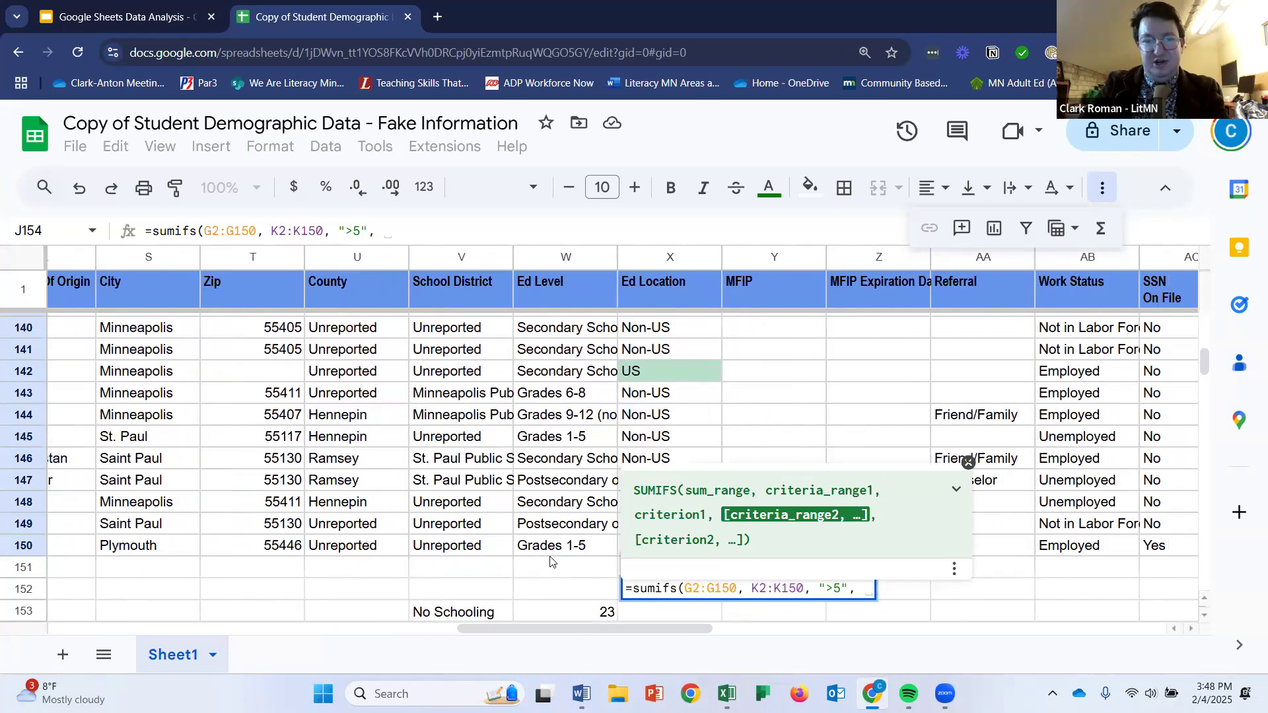
drag(553, 545, 530, 327)
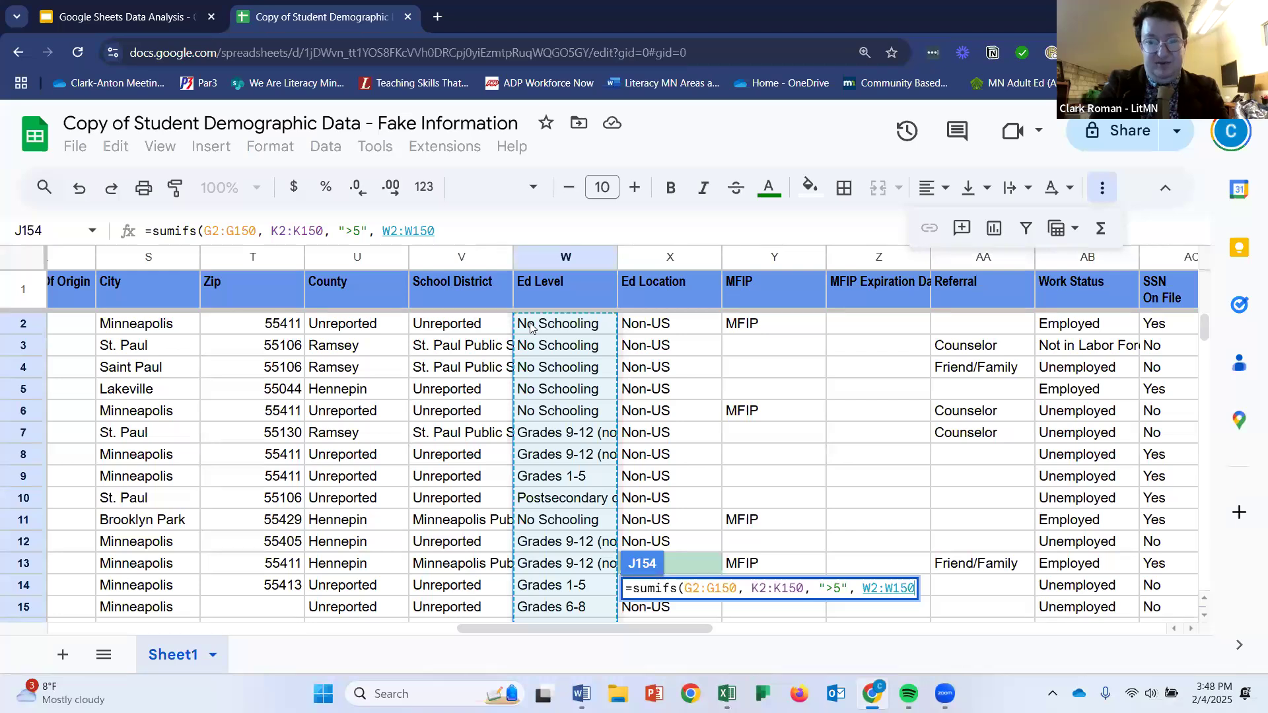
text(, )
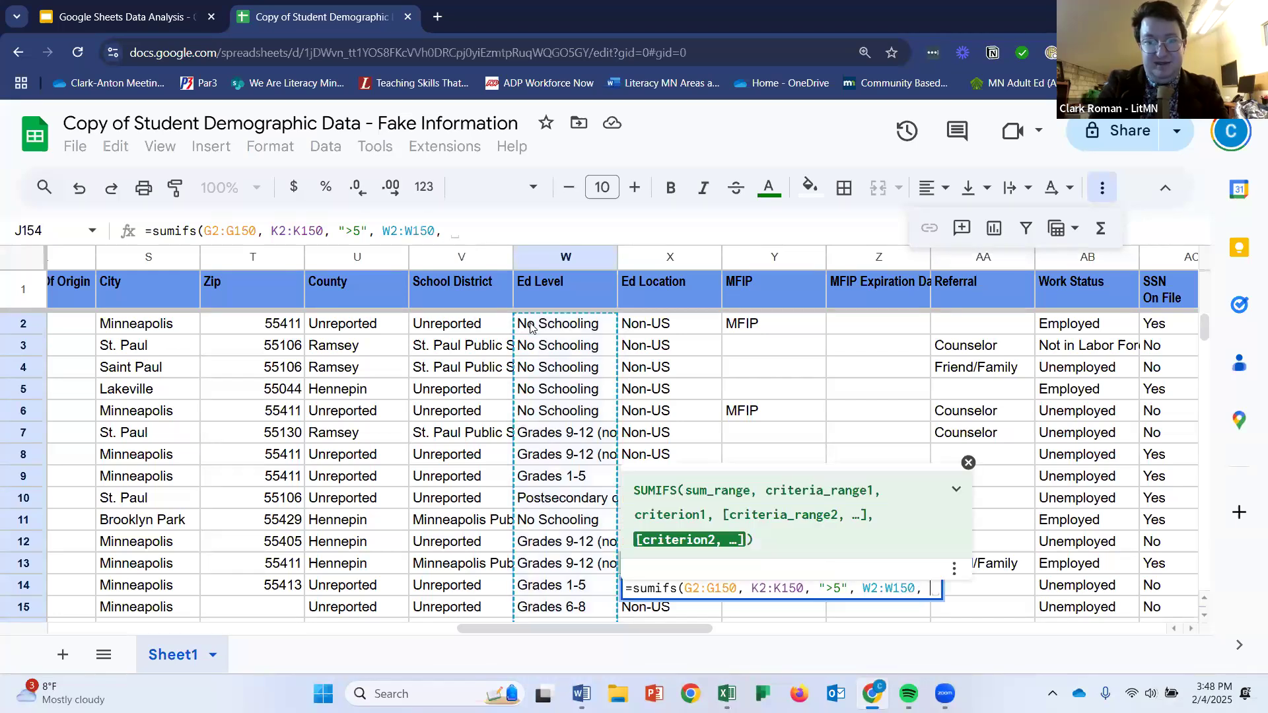
text("No Schooling")
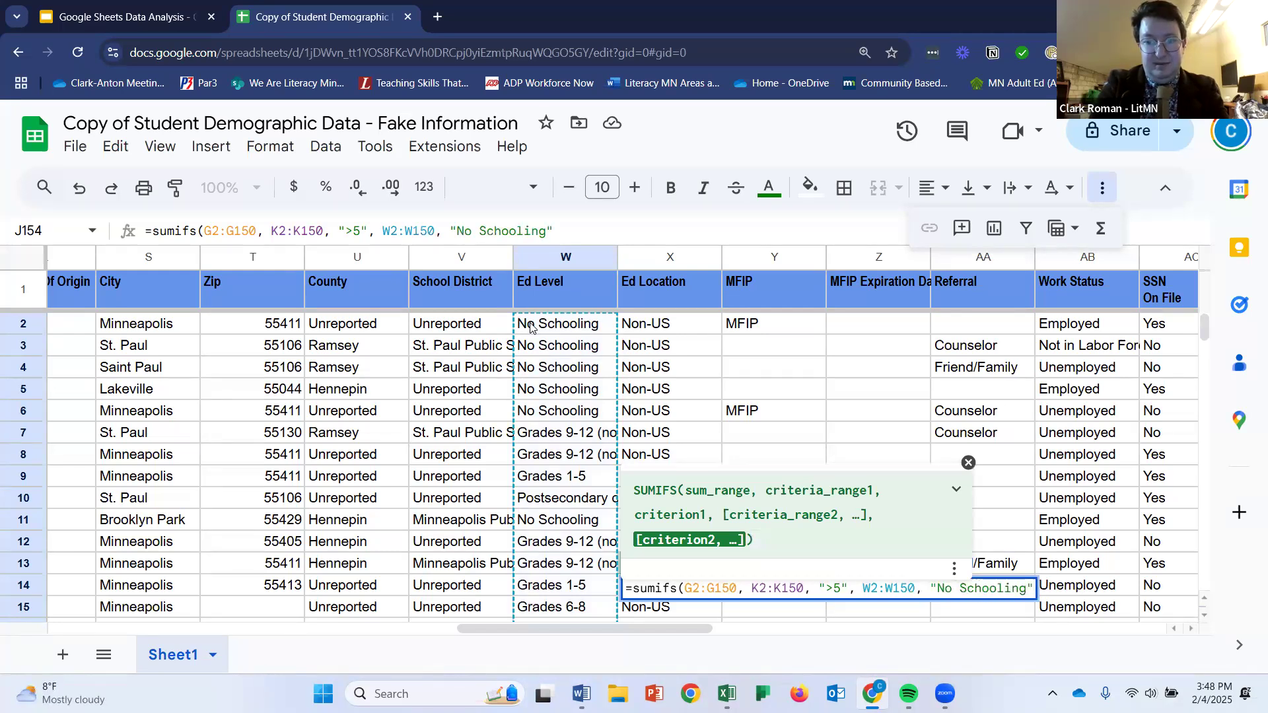
text())
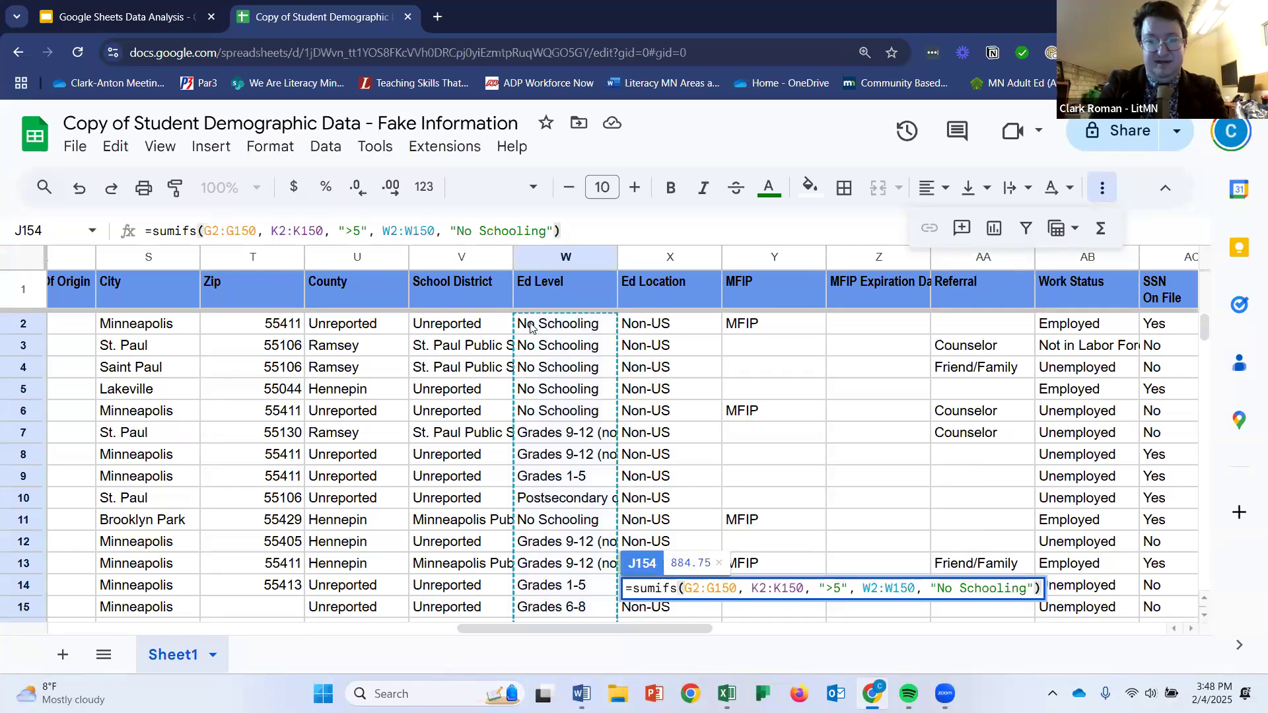
key(Return)
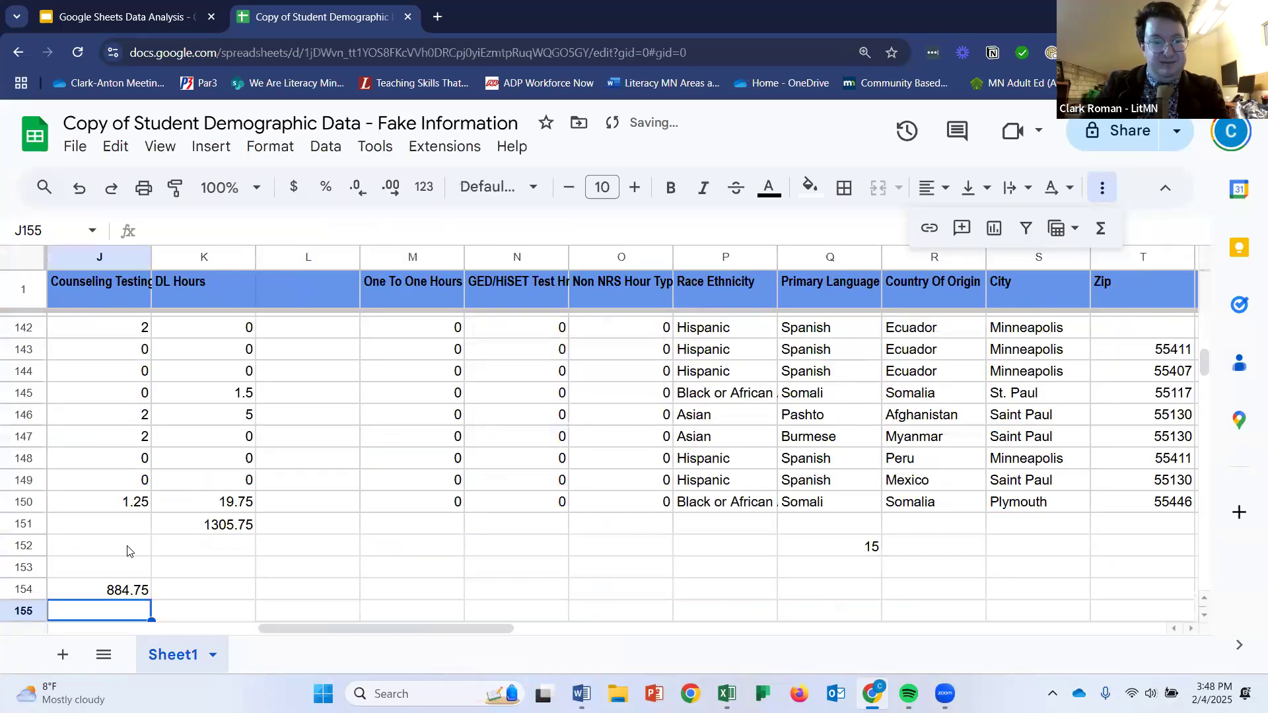
click(125, 588)
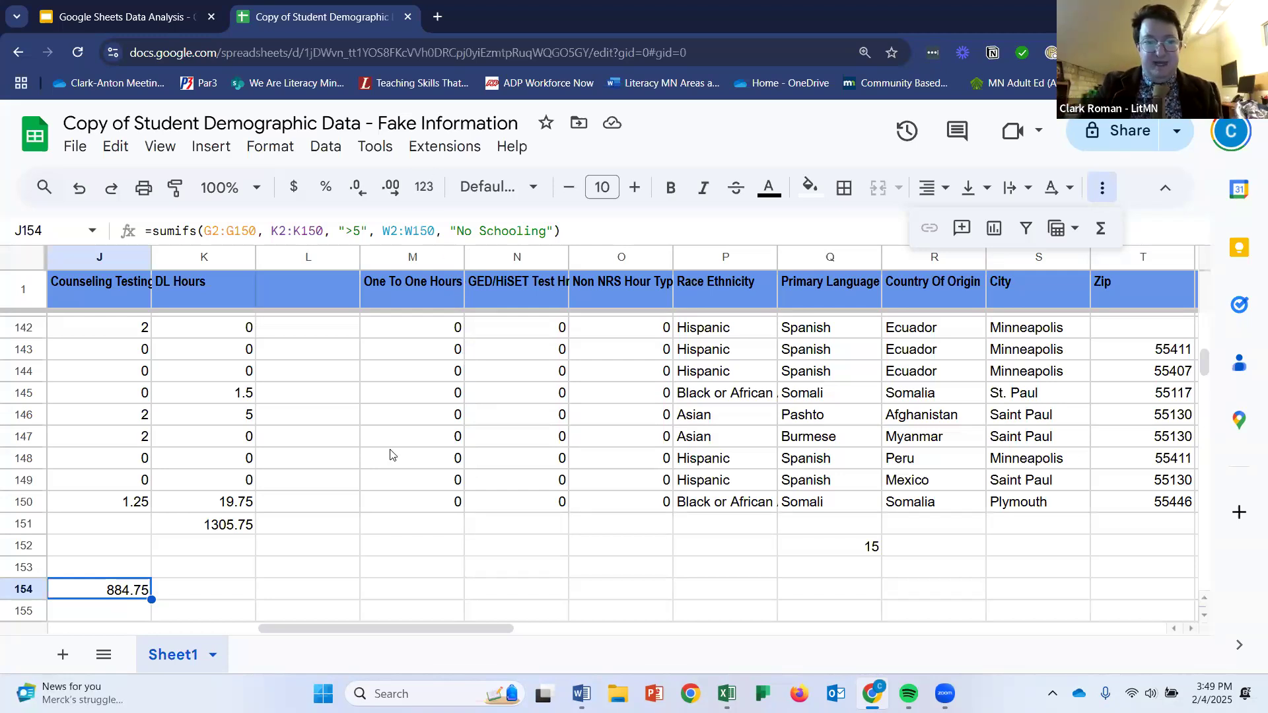
Create a filter on the sheet's header row 1.
scroll(396, 463, down, 1)
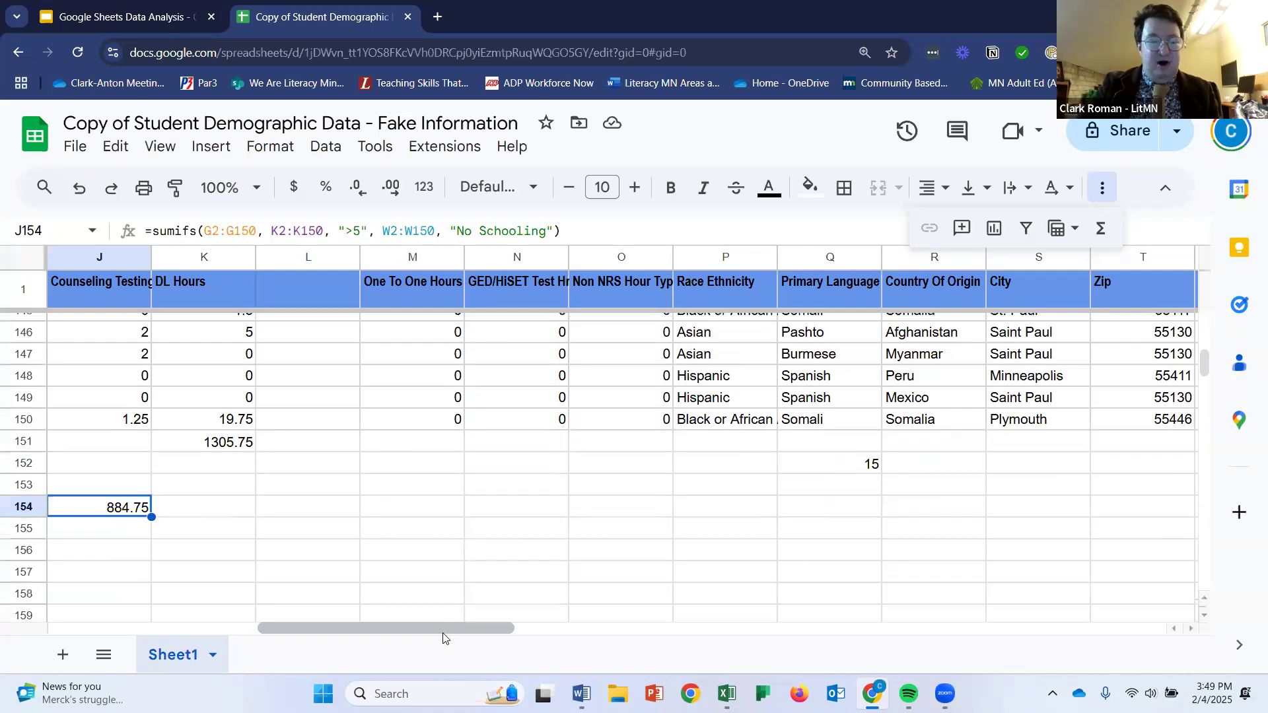
drag(443, 633, 231, 629)
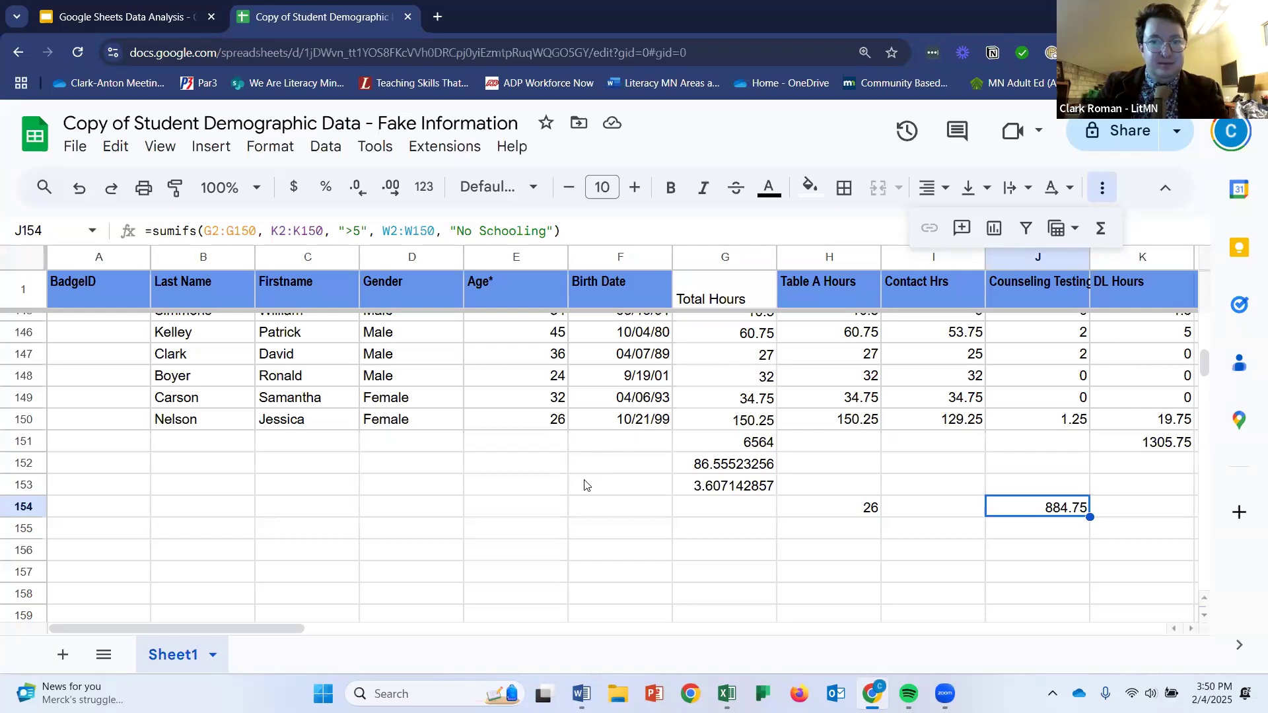
scroll(584, 485, up, 2)
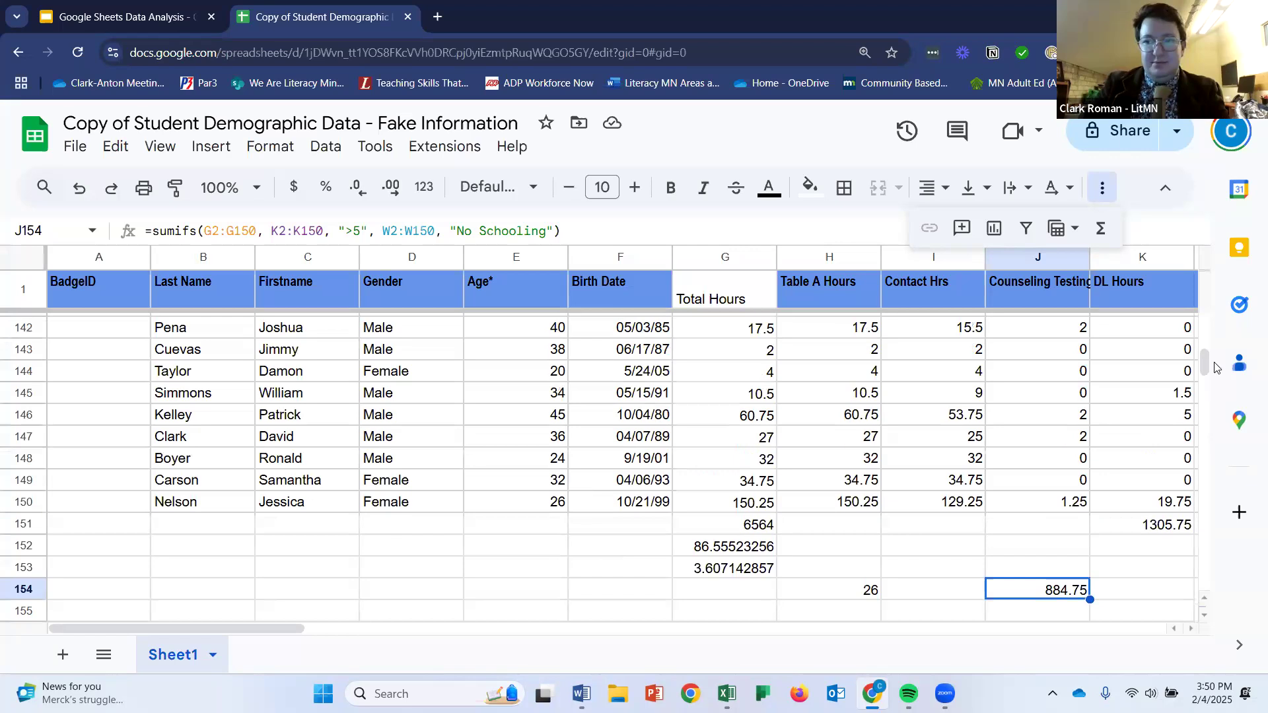
drag(1202, 367, 1202, 325)
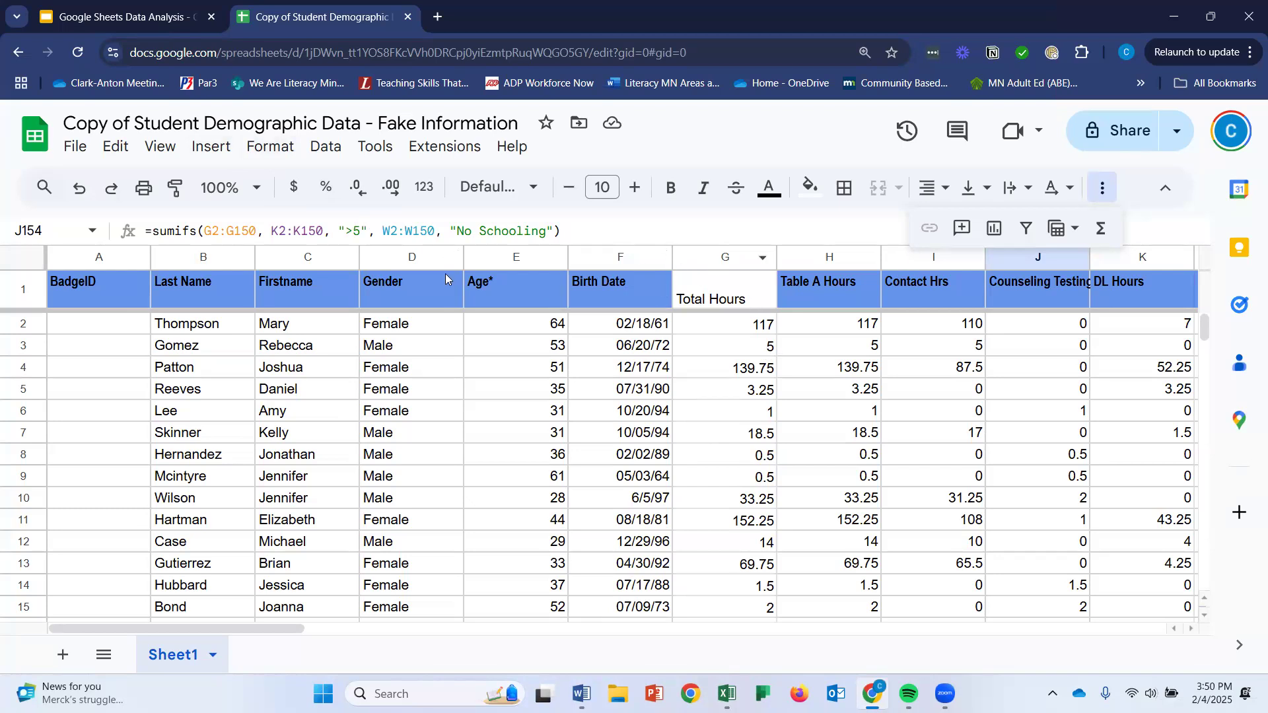
click(16, 290)
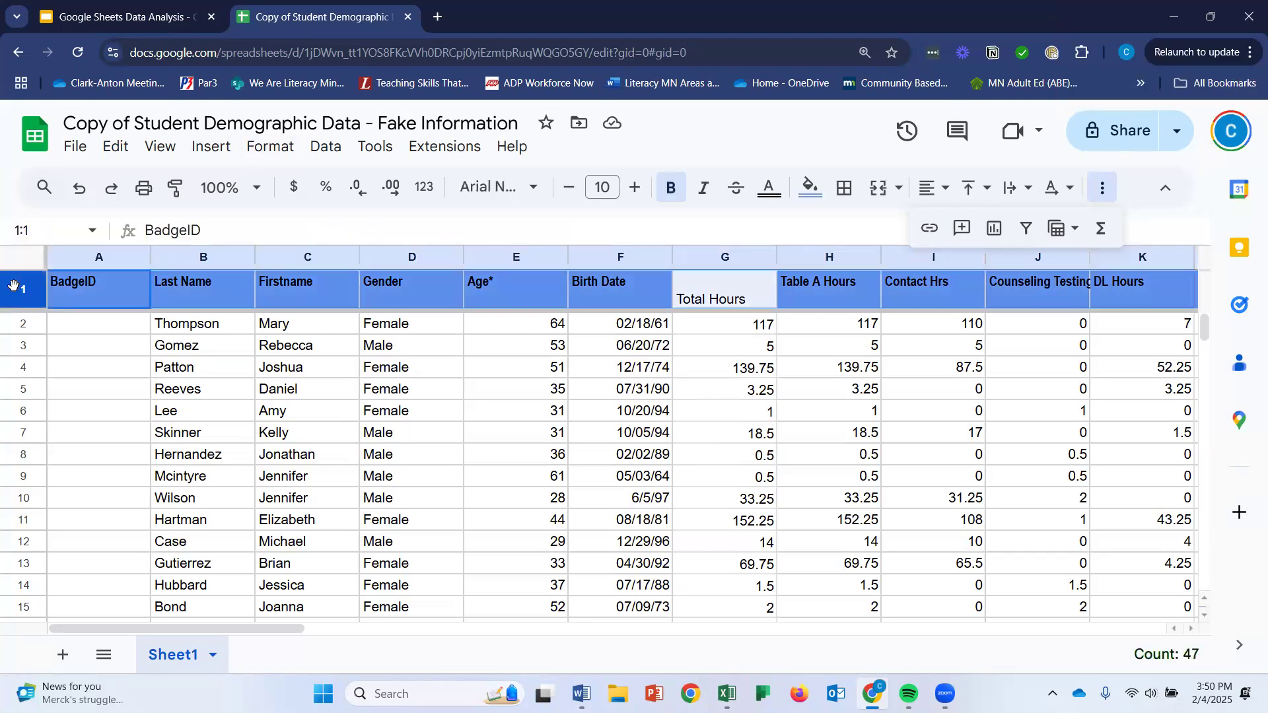
click(1025, 229)
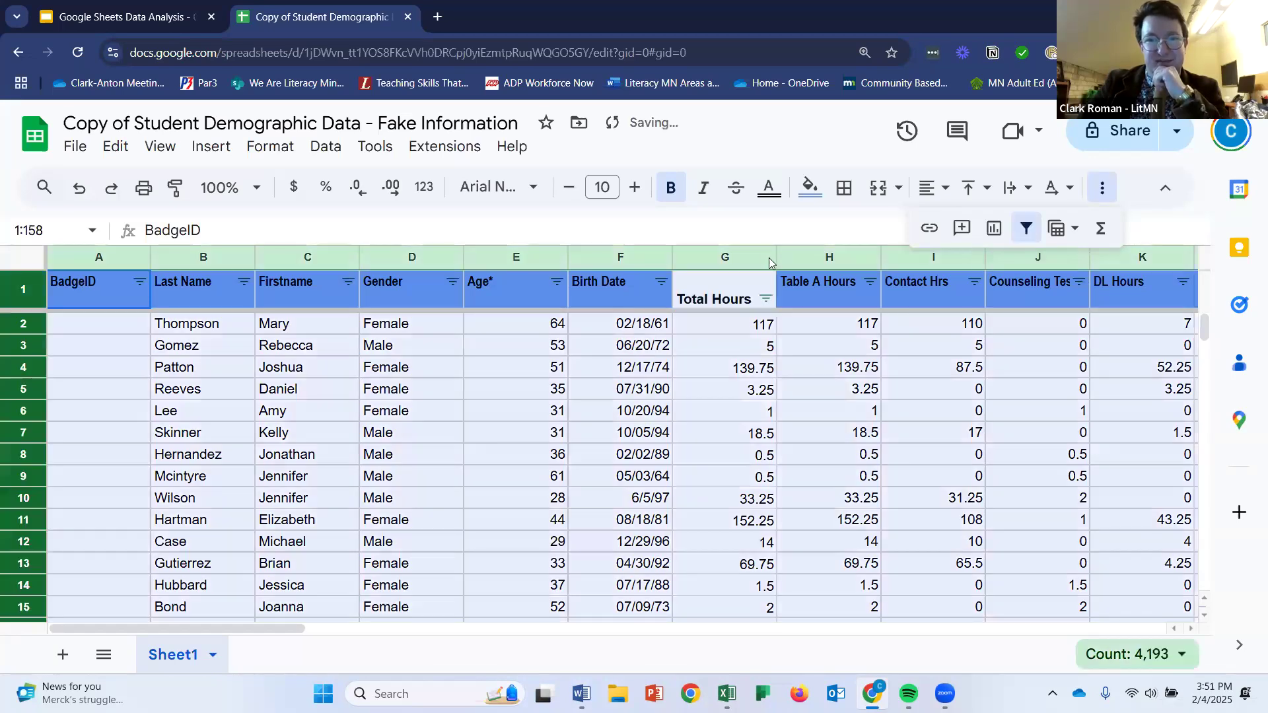
Delete the summary formulas below the Total Hours data in cells G151:G153.
click(696, 251)
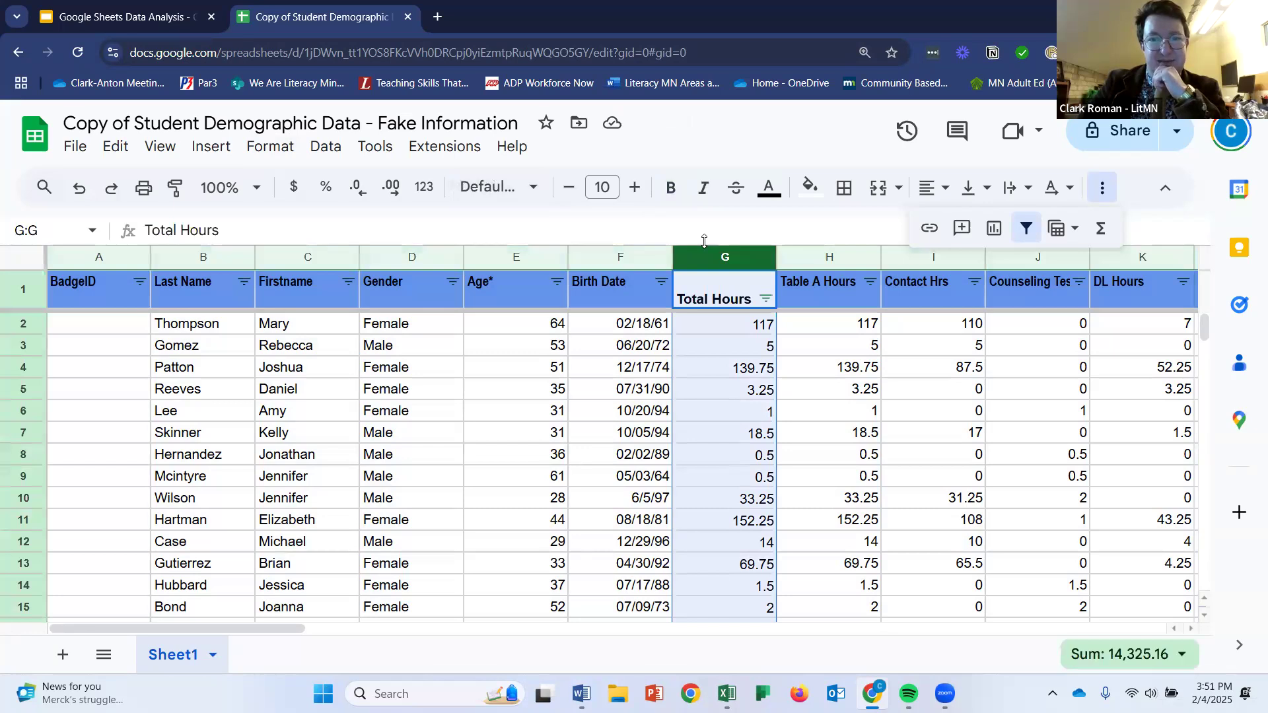
scroll(711, 304, down, 15)
scroll(706, 306, down, 20)
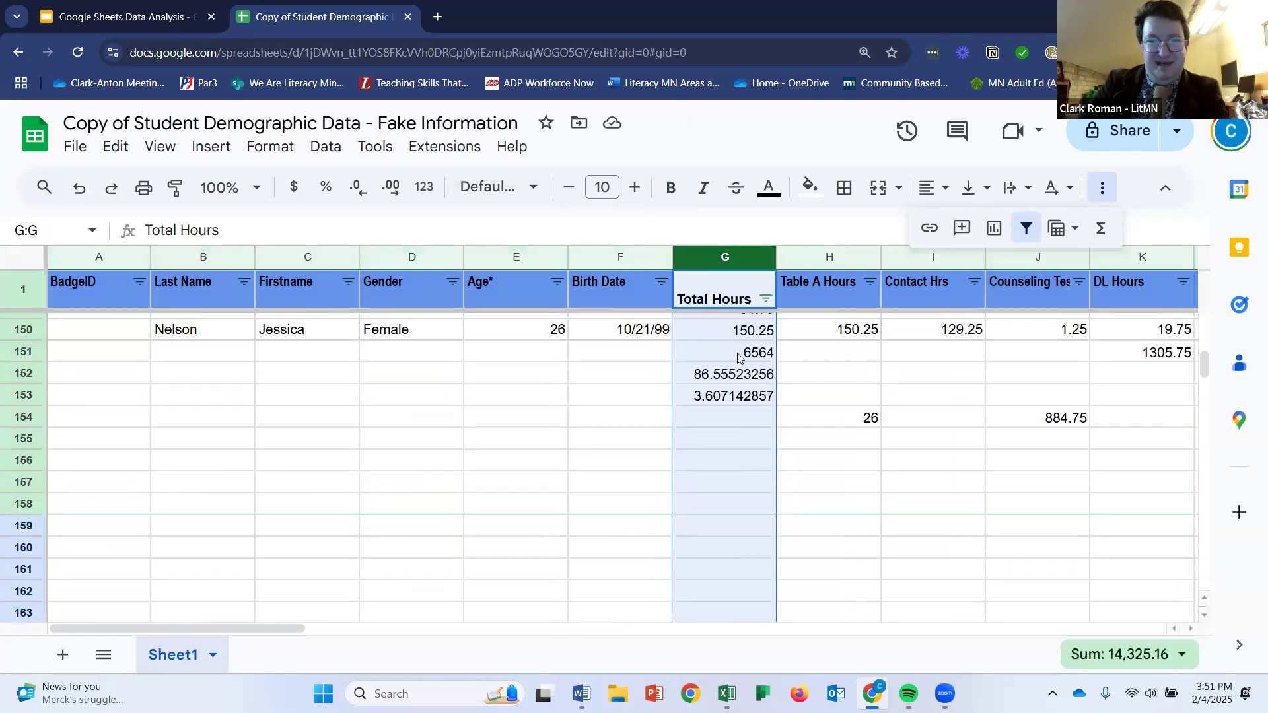
drag(738, 353, 730, 401)
key(Delete)
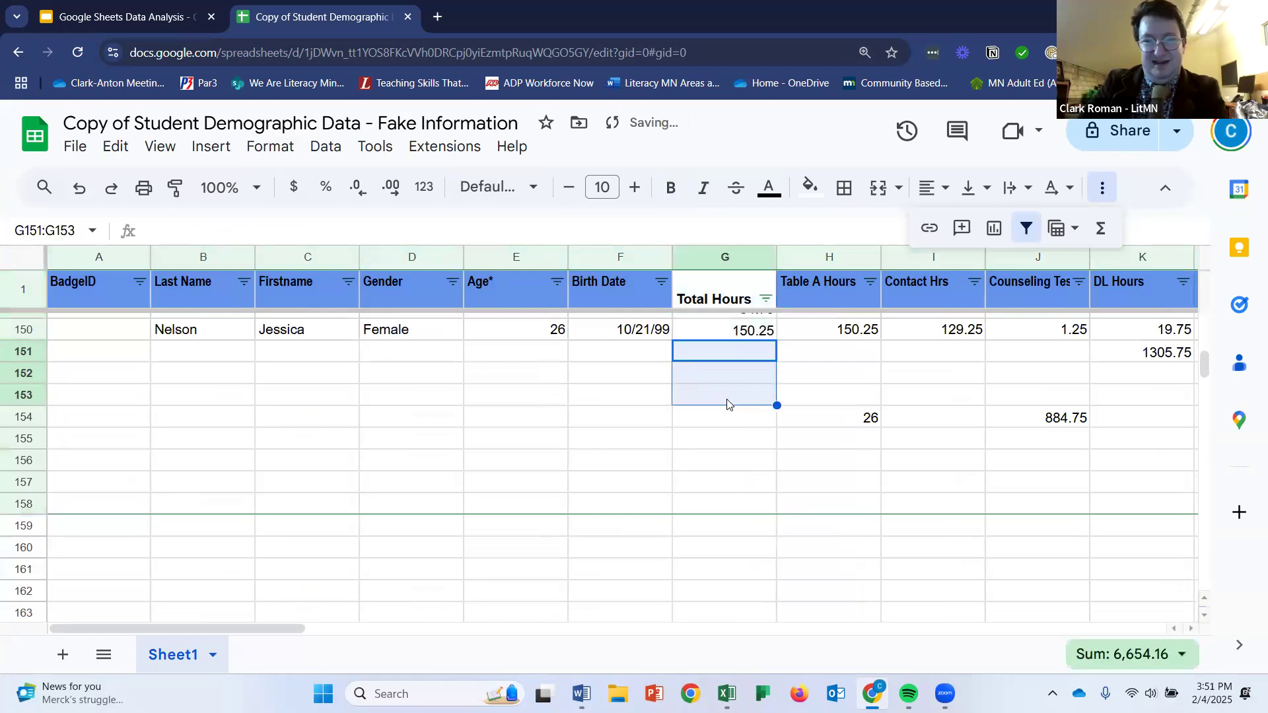
Apply a conditional formatting color scale with the default white-to-green preset to the whole Total Hours column G.
scroll(1149, 498, up, 2)
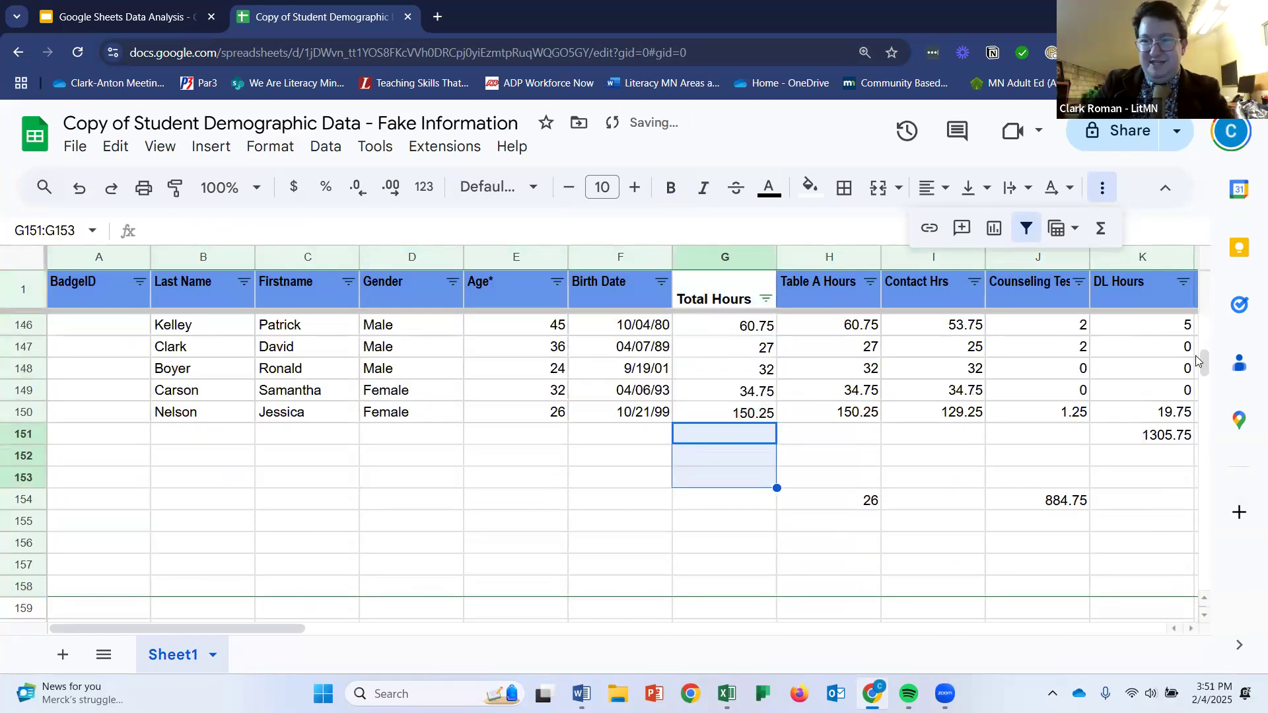
drag(1203, 364, 1169, 182)
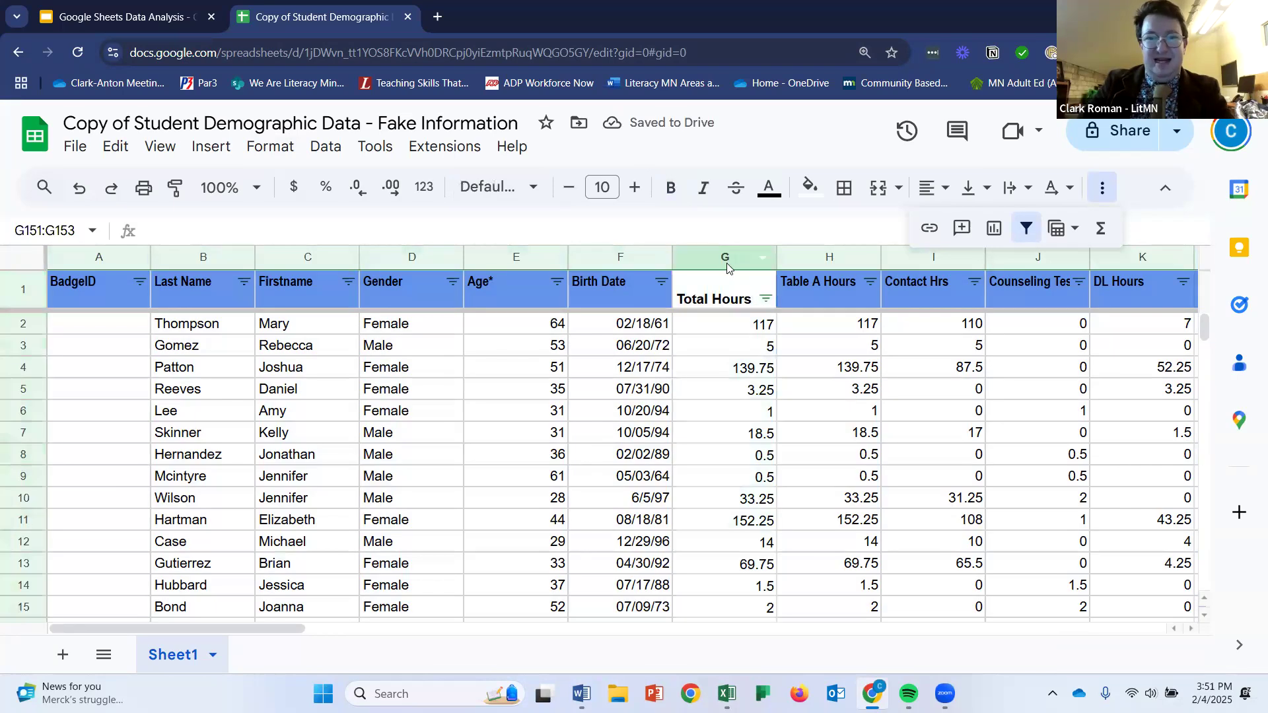
click(682, 257)
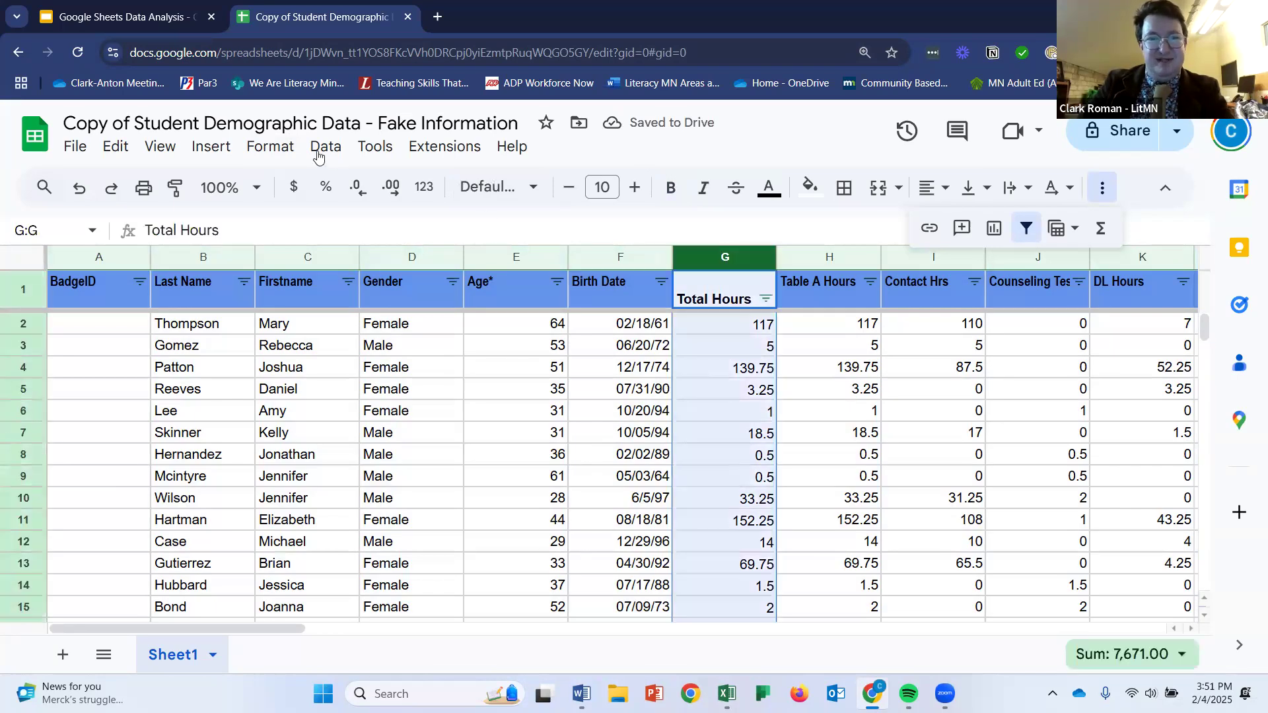
click(282, 147)
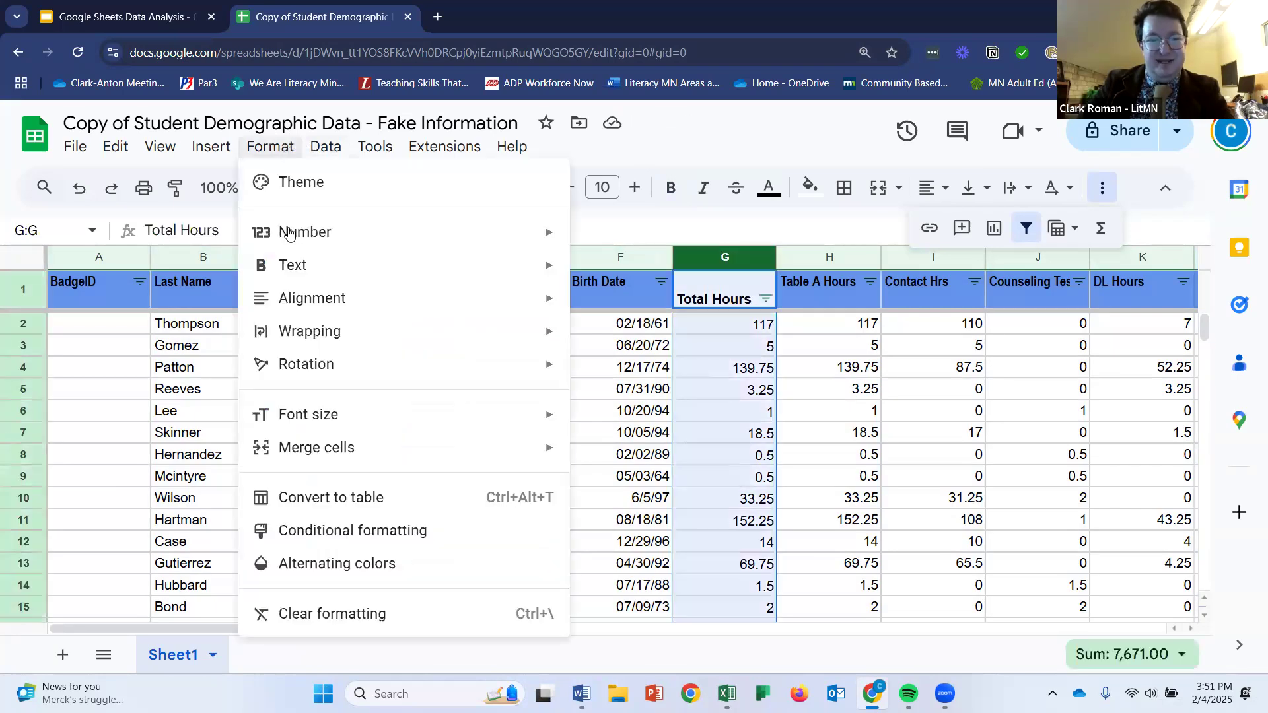
click(376, 533)
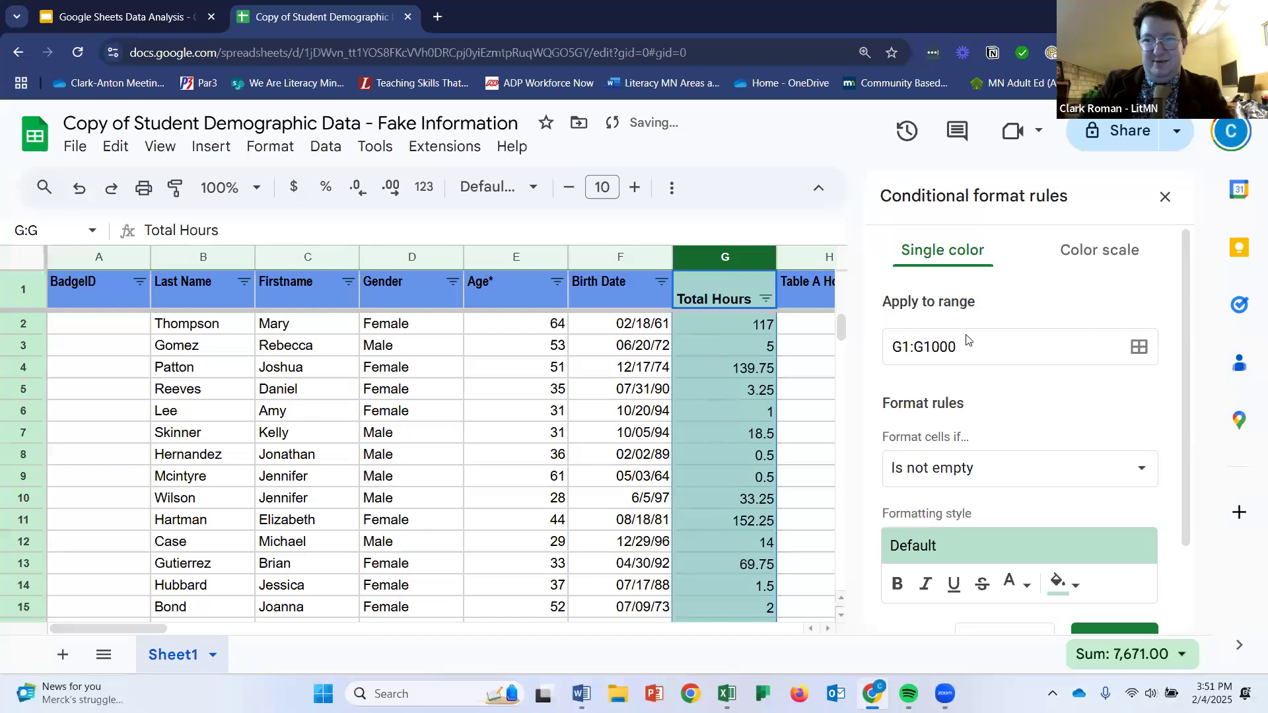
click(1113, 254)
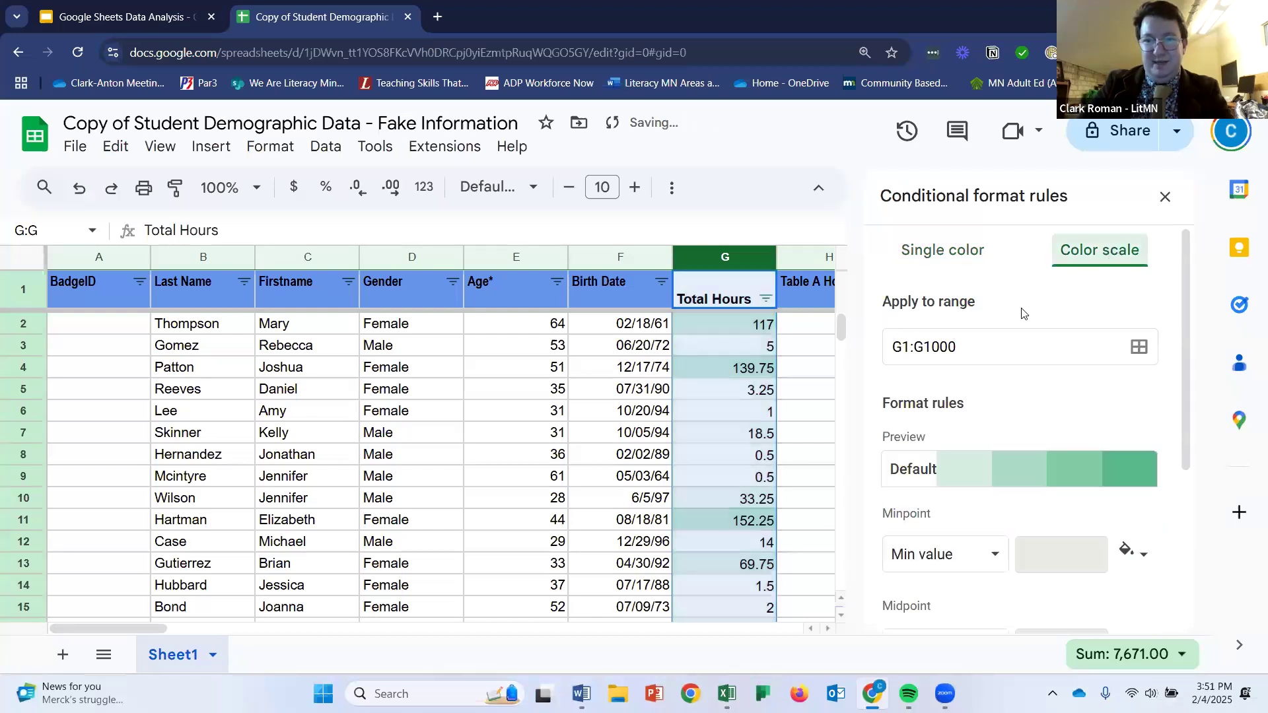
scroll(969, 348, down, 3)
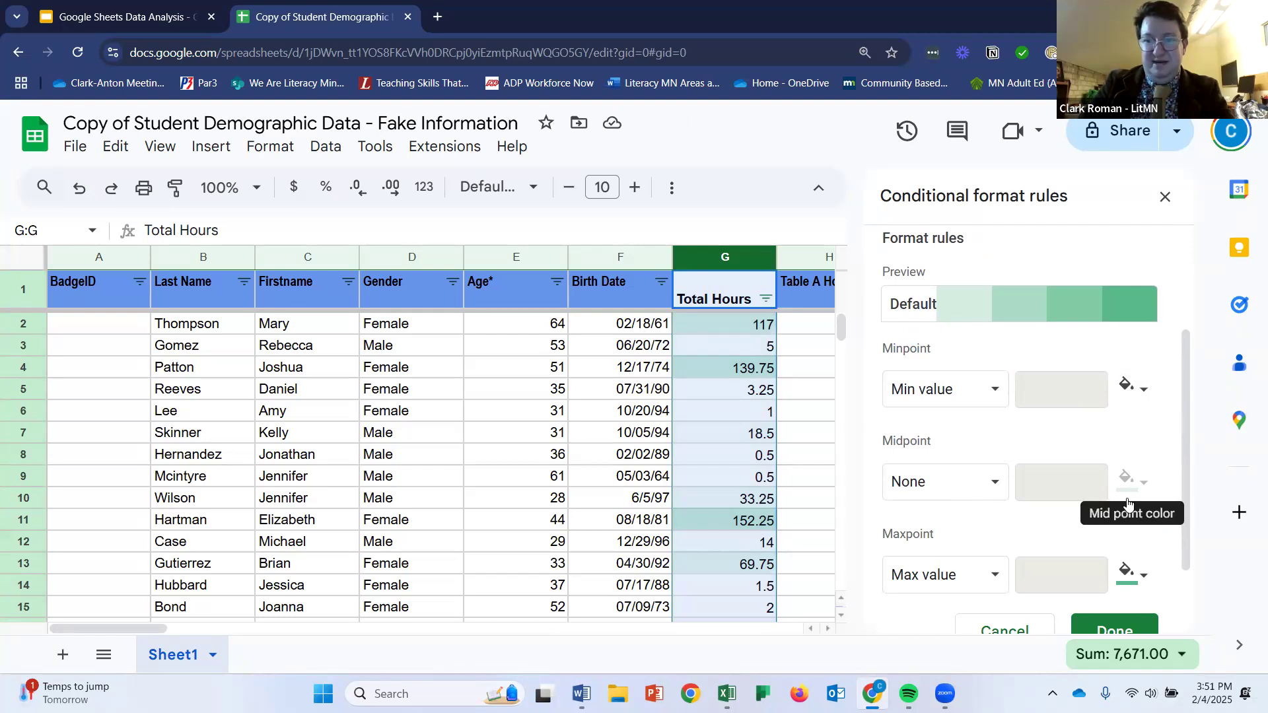
scroll(1128, 496, down, 2)
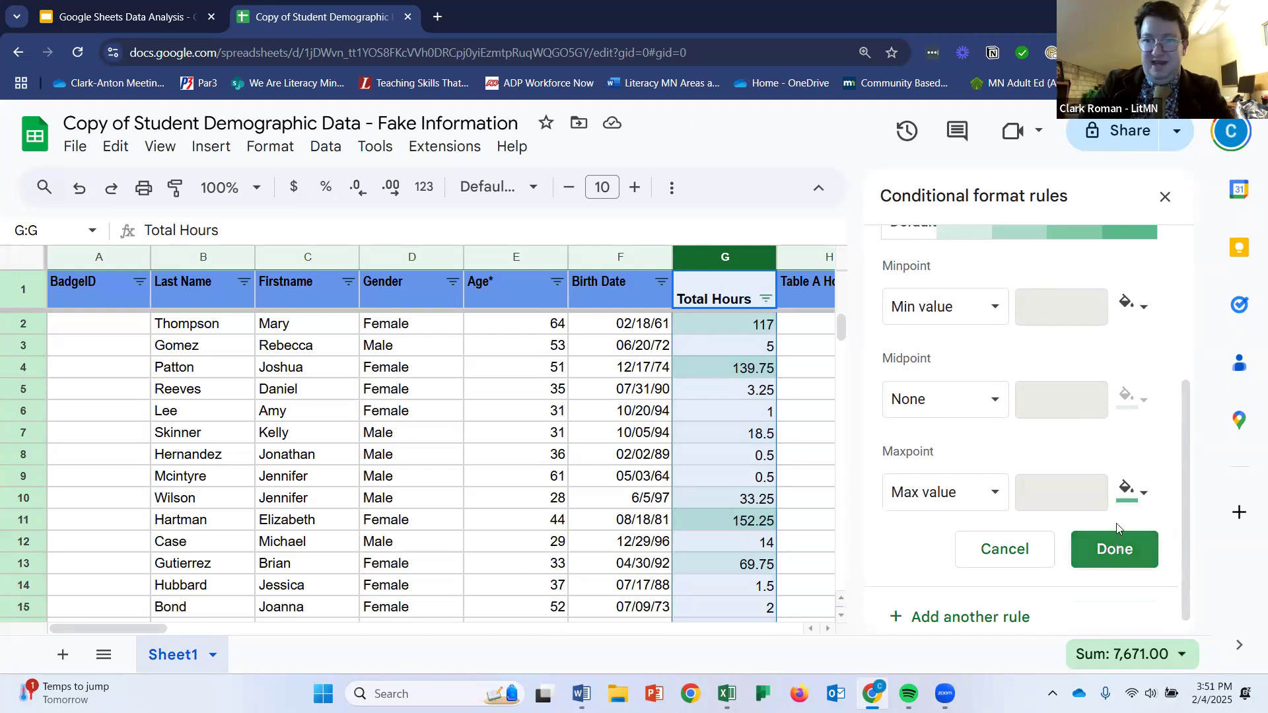
click(1118, 540)
click(1166, 197)
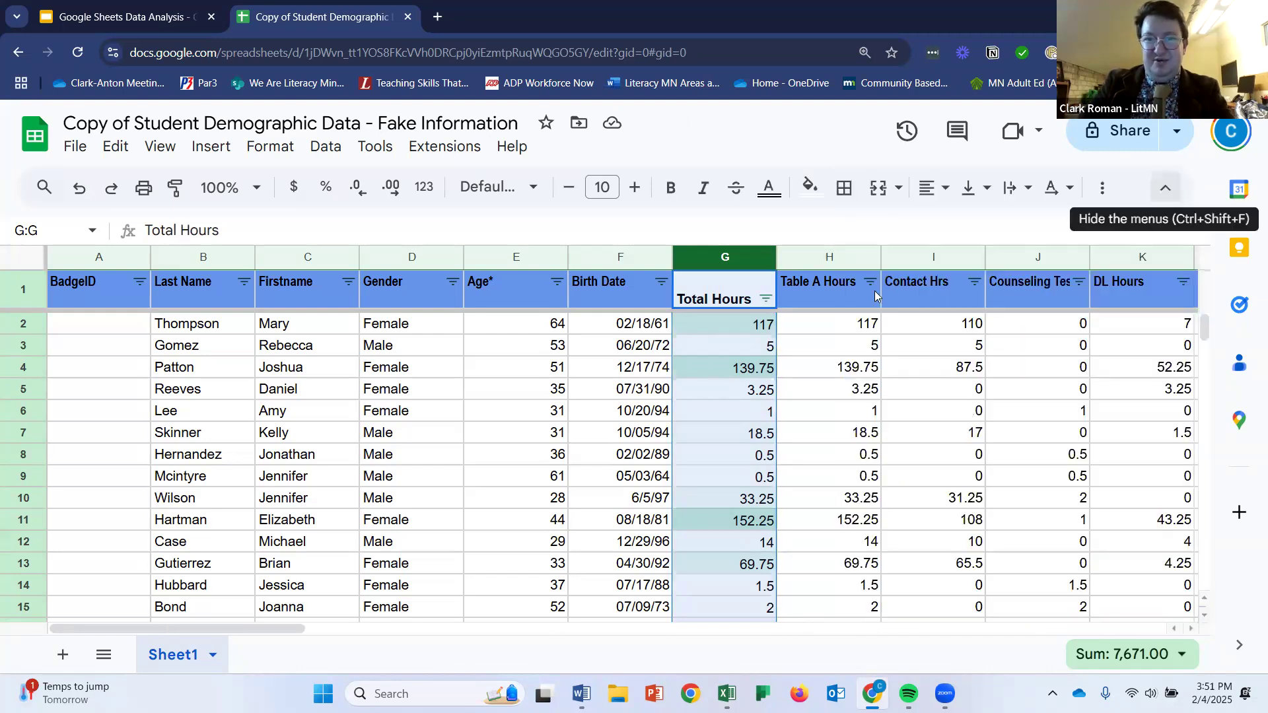
Sort the Total Hours column by fill color, choosing the darkest green shade.
click(764, 301)
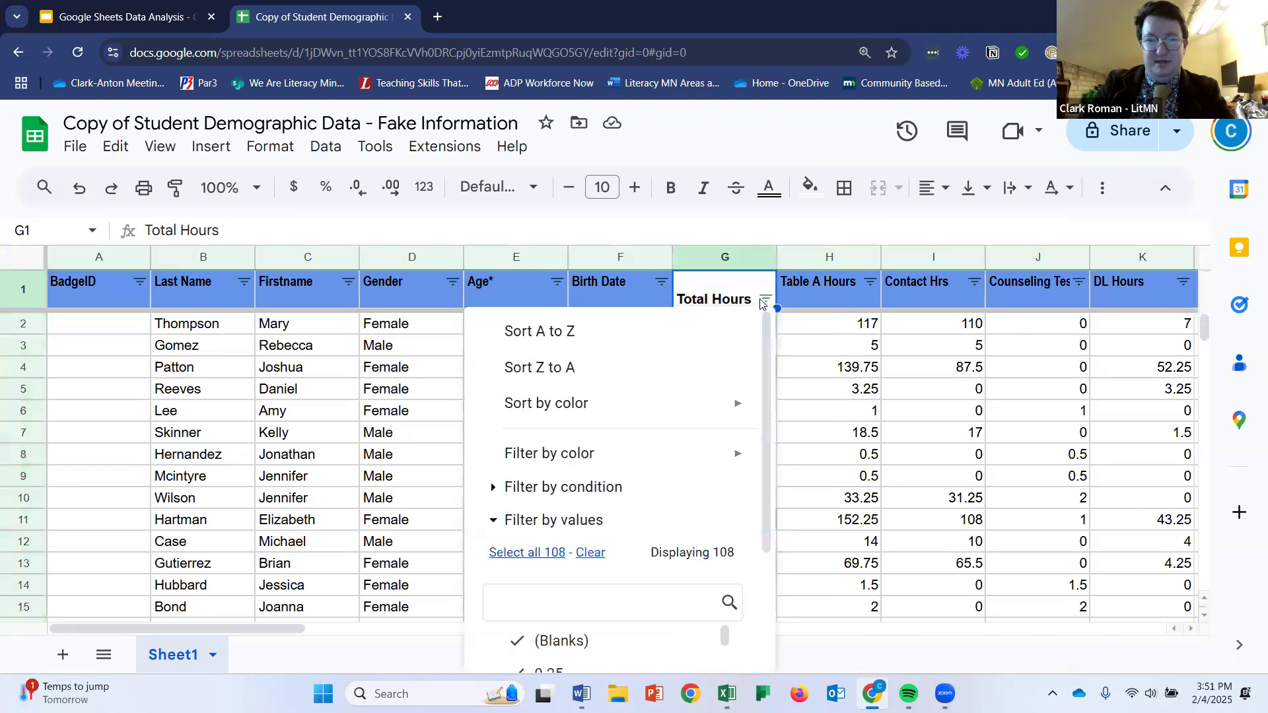
mouse_move(613, 403)
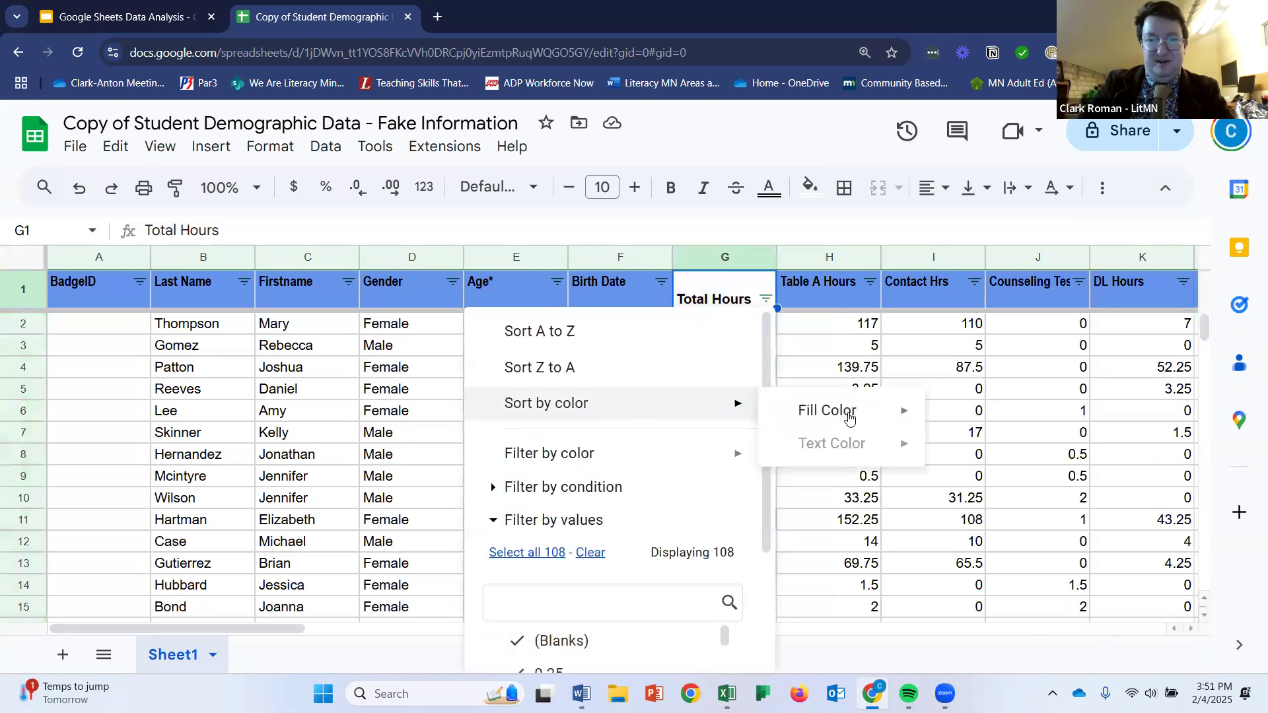
mouse_move(849, 417)
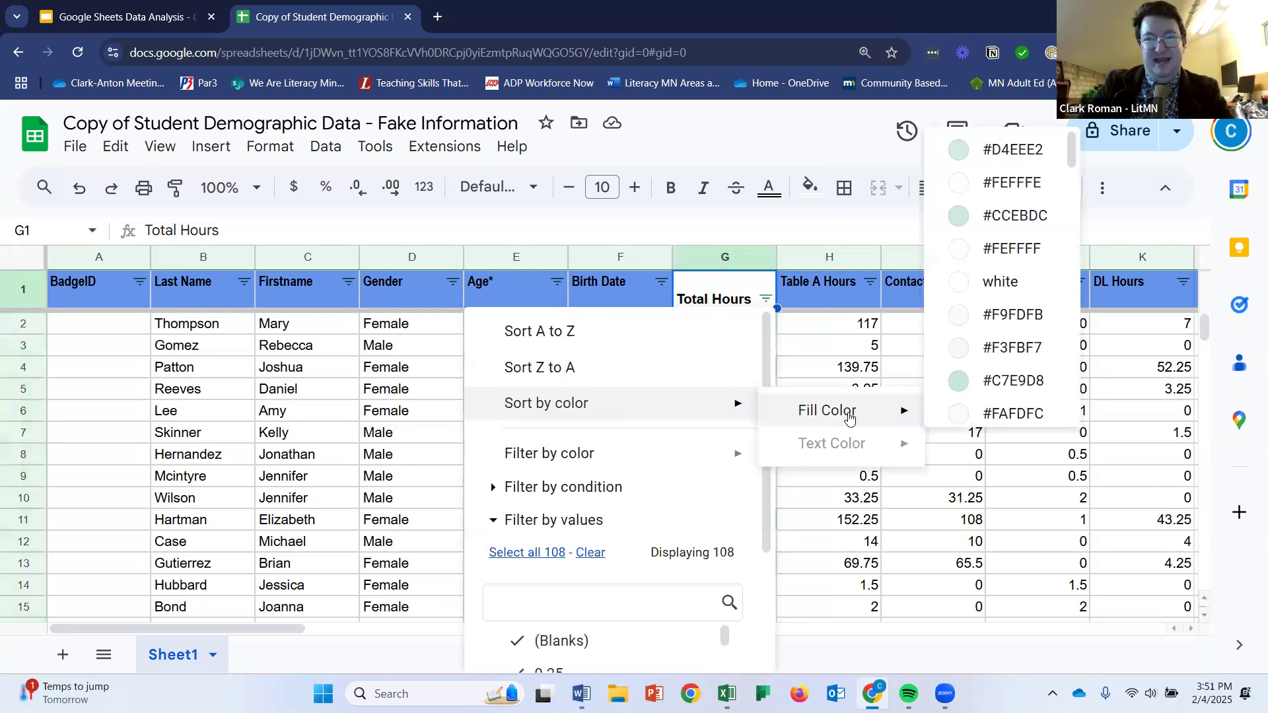
scroll(980, 386, down, 6)
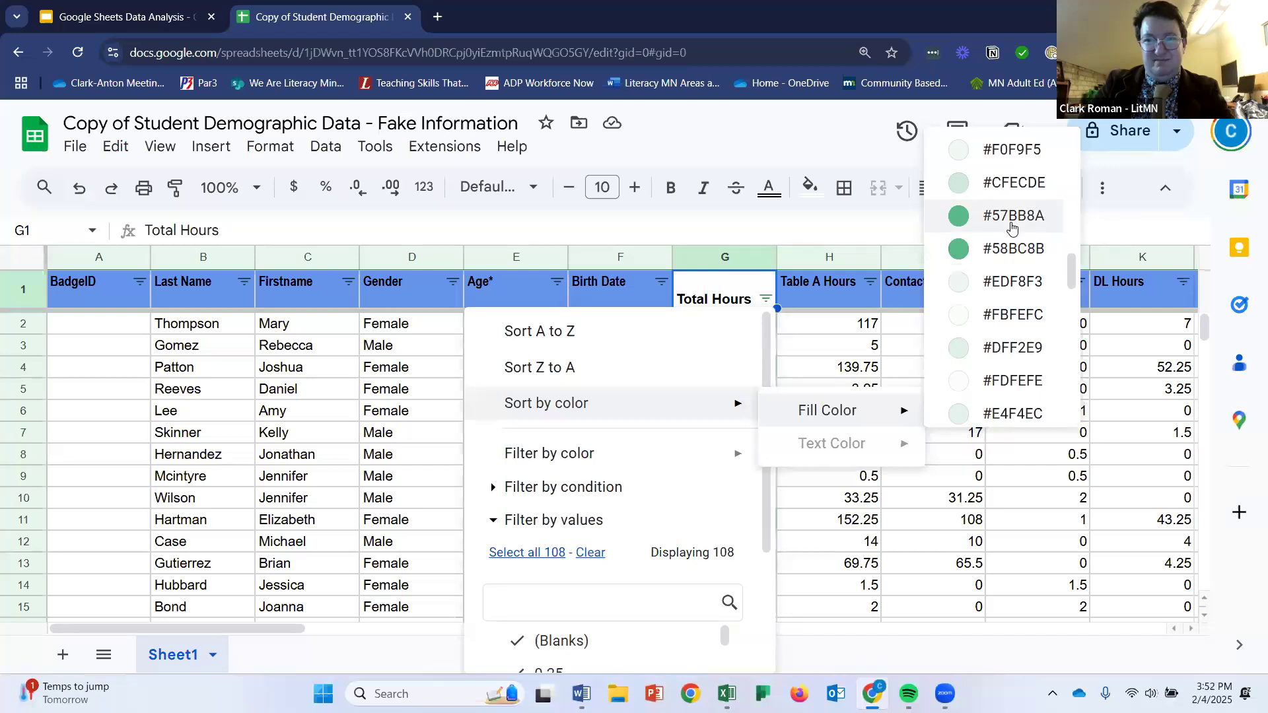
scroll(1010, 227, down, 5)
scroll(1011, 227, down, 2)
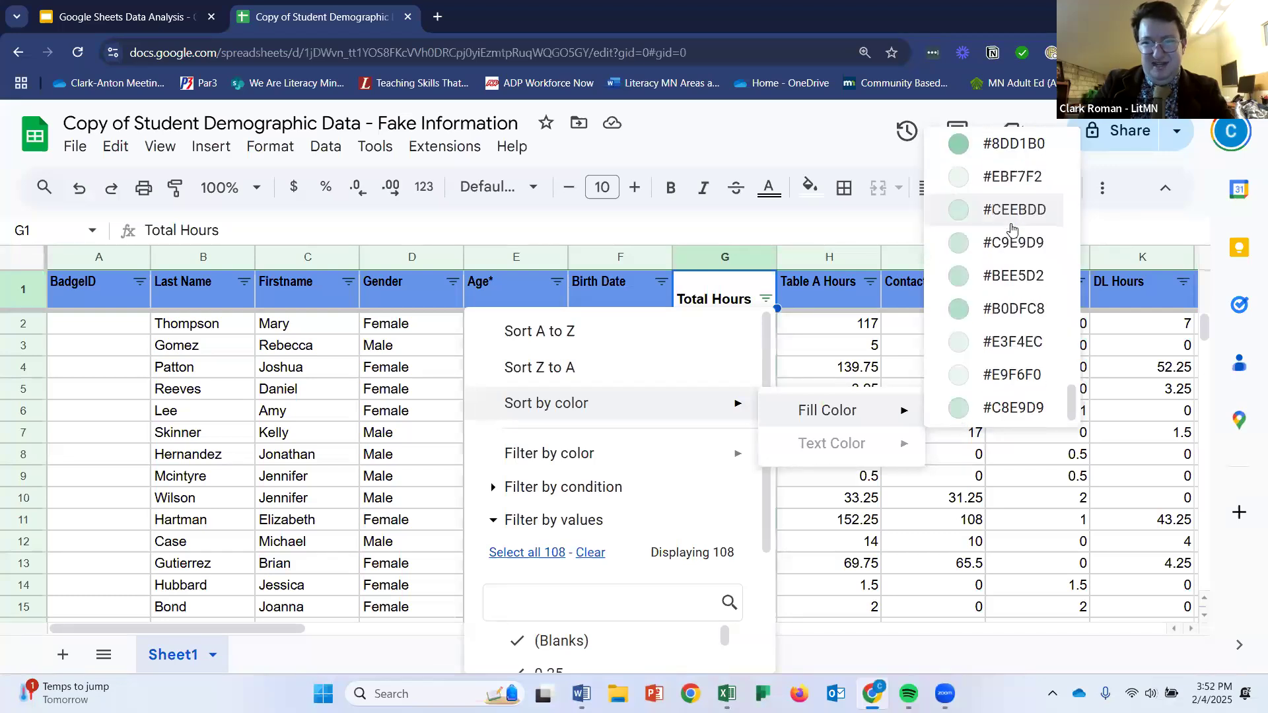
scroll(1009, 231, up, 5)
scroll(1009, 232, up, 3)
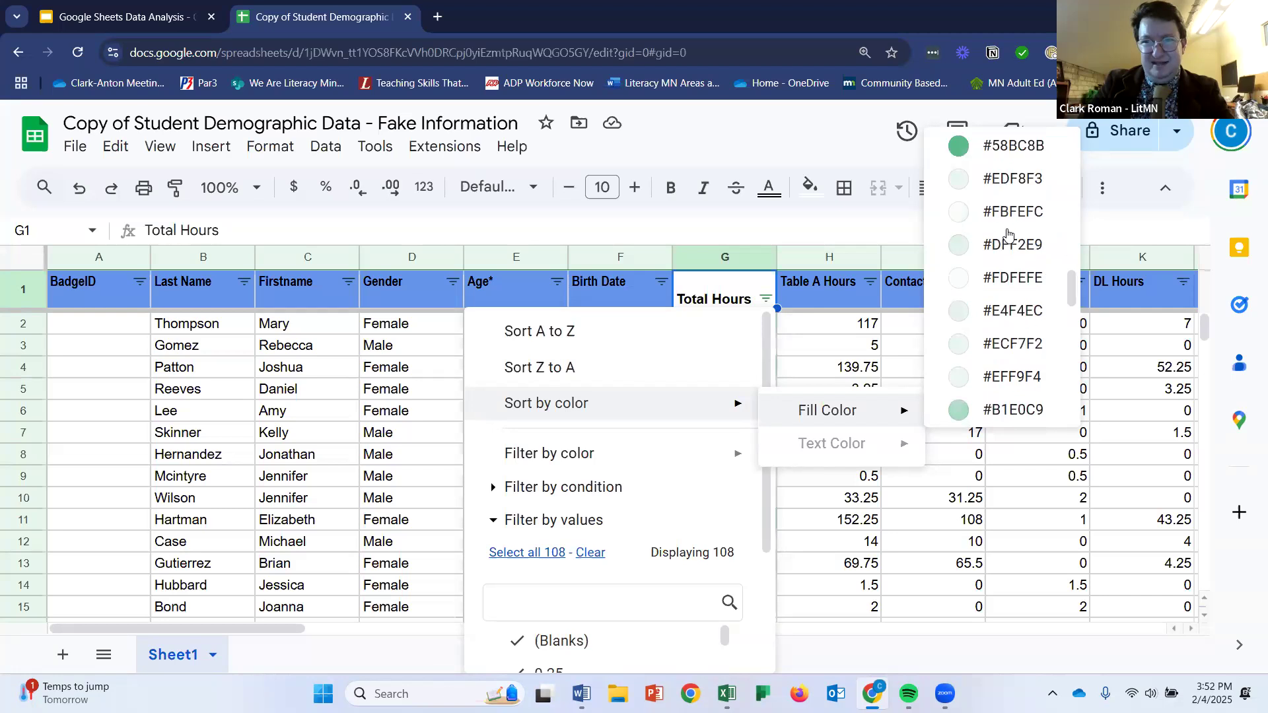
click(1001, 298)
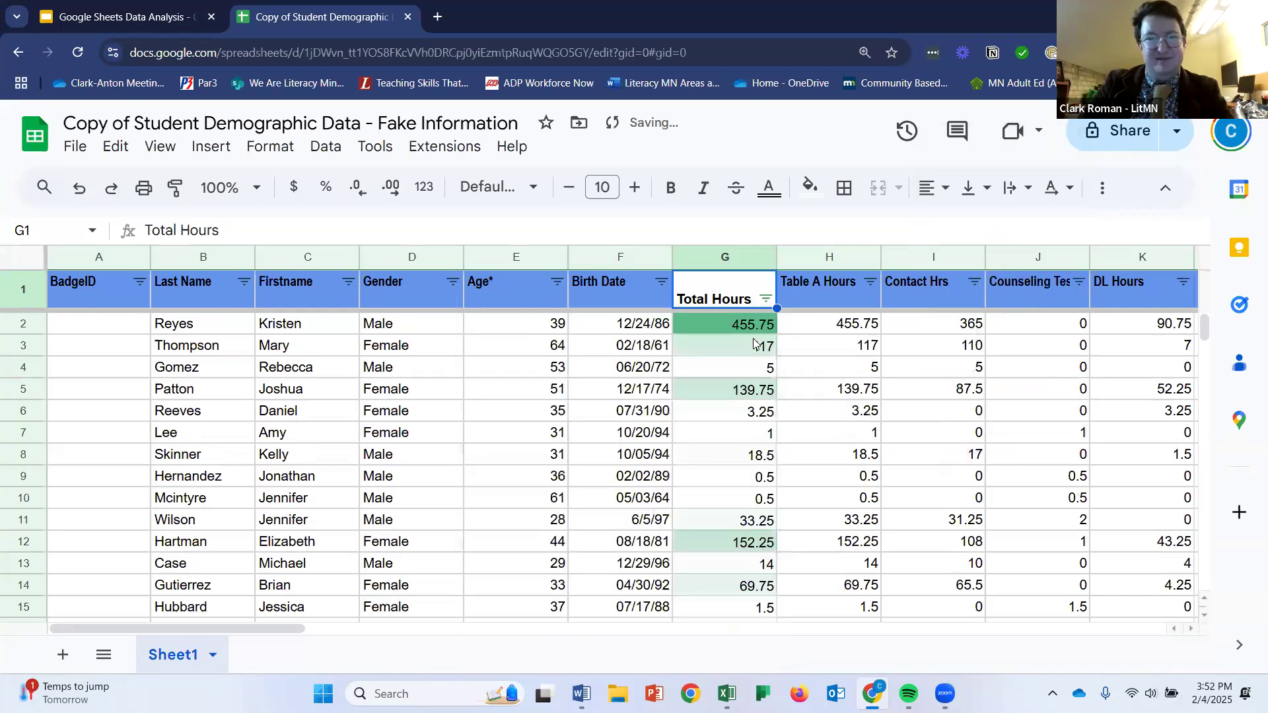
Sort the student data by Total Hours in ascending order (A to Z) and review the color shading down the column.
click(765, 300)
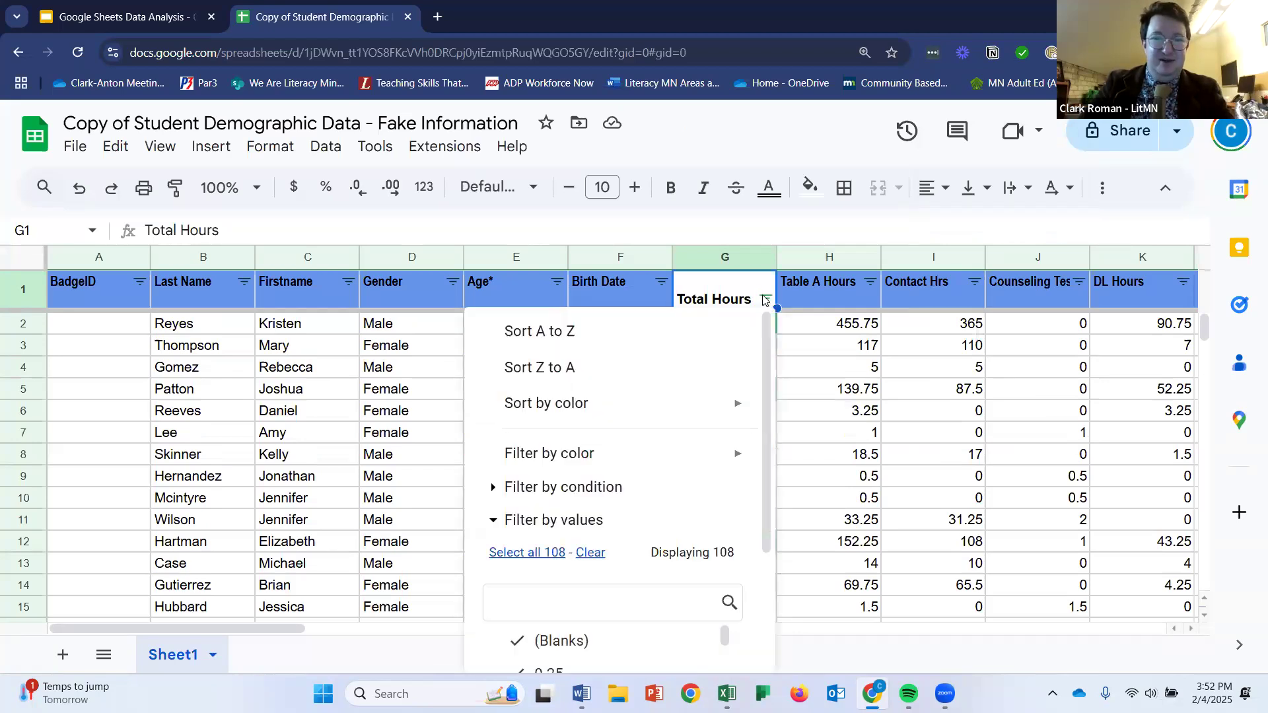
click(613, 333)
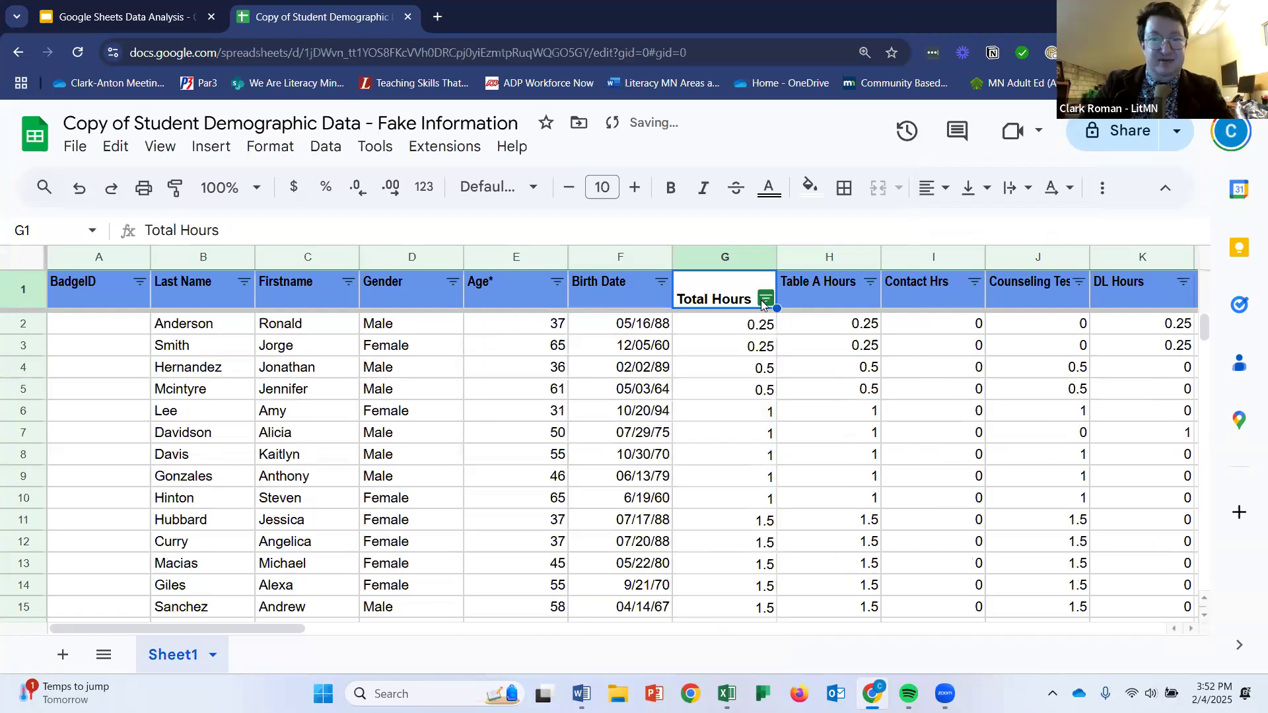
scroll(739, 404, down, 20)
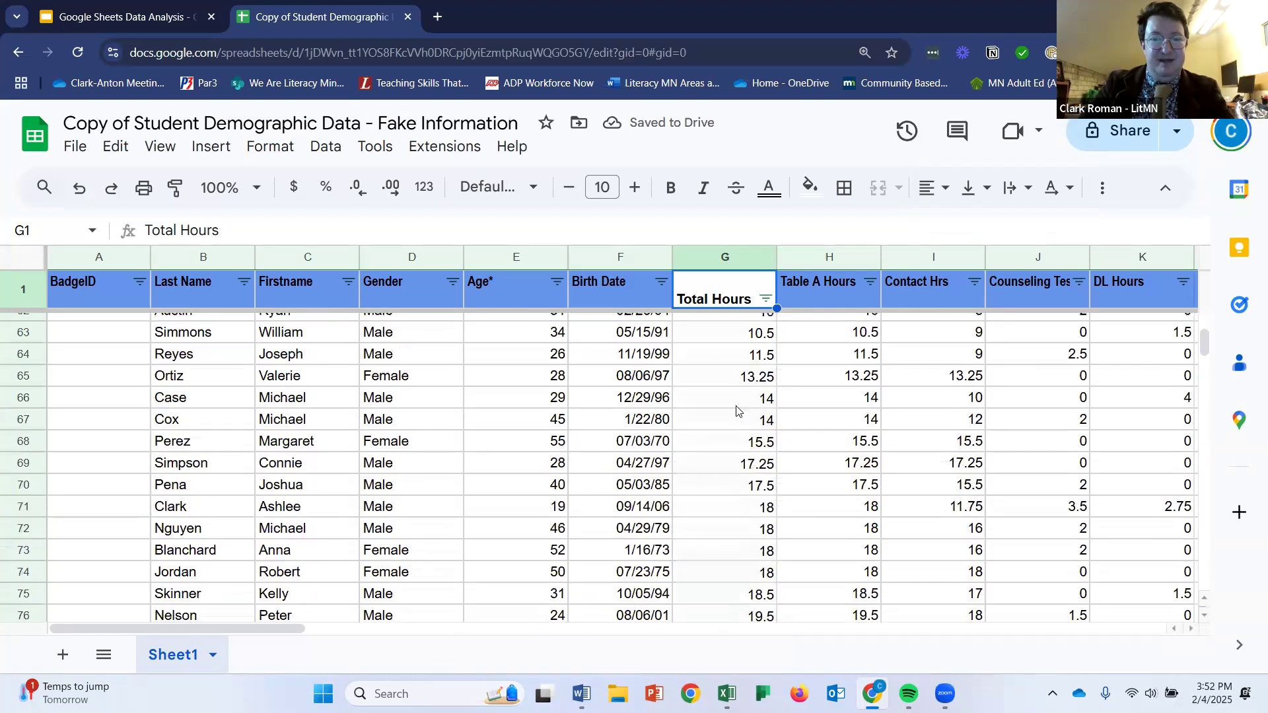
scroll(731, 405, down, 18)
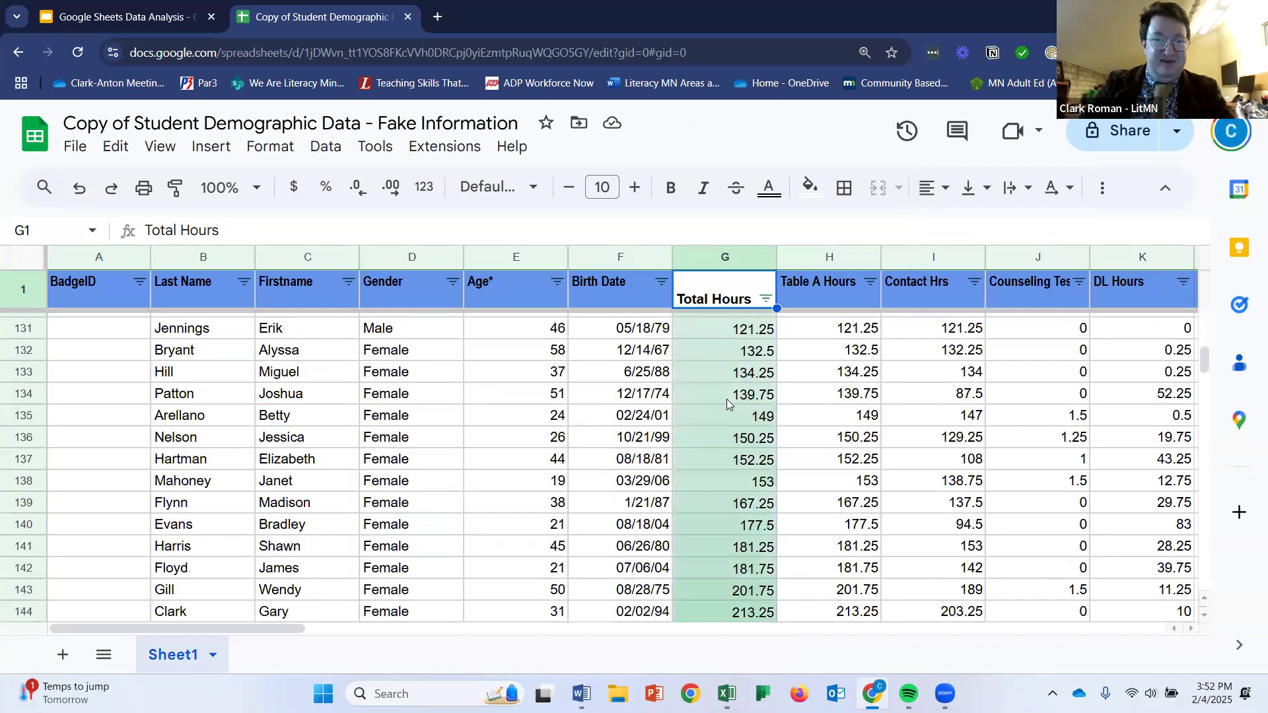
scroll(726, 399, down, 4)
scroll(726, 403, up, 2)
scroll(730, 390, down, 2)
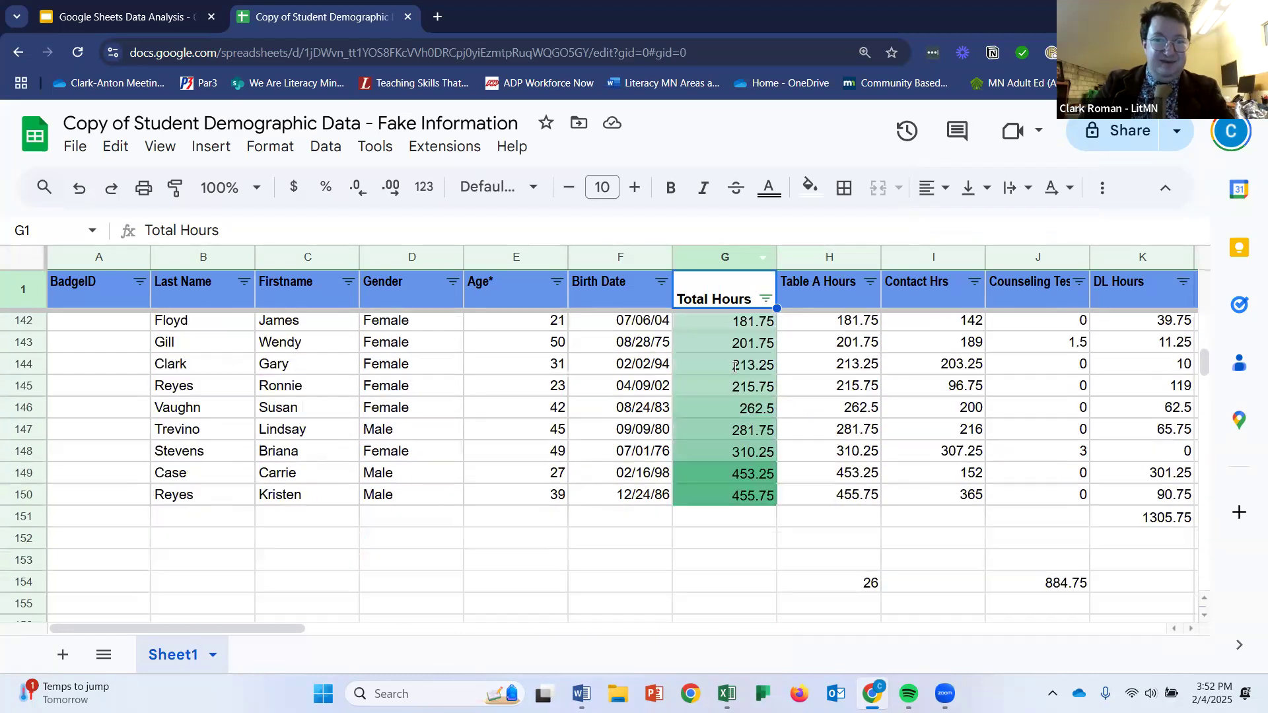
scroll(731, 396, up, 4)
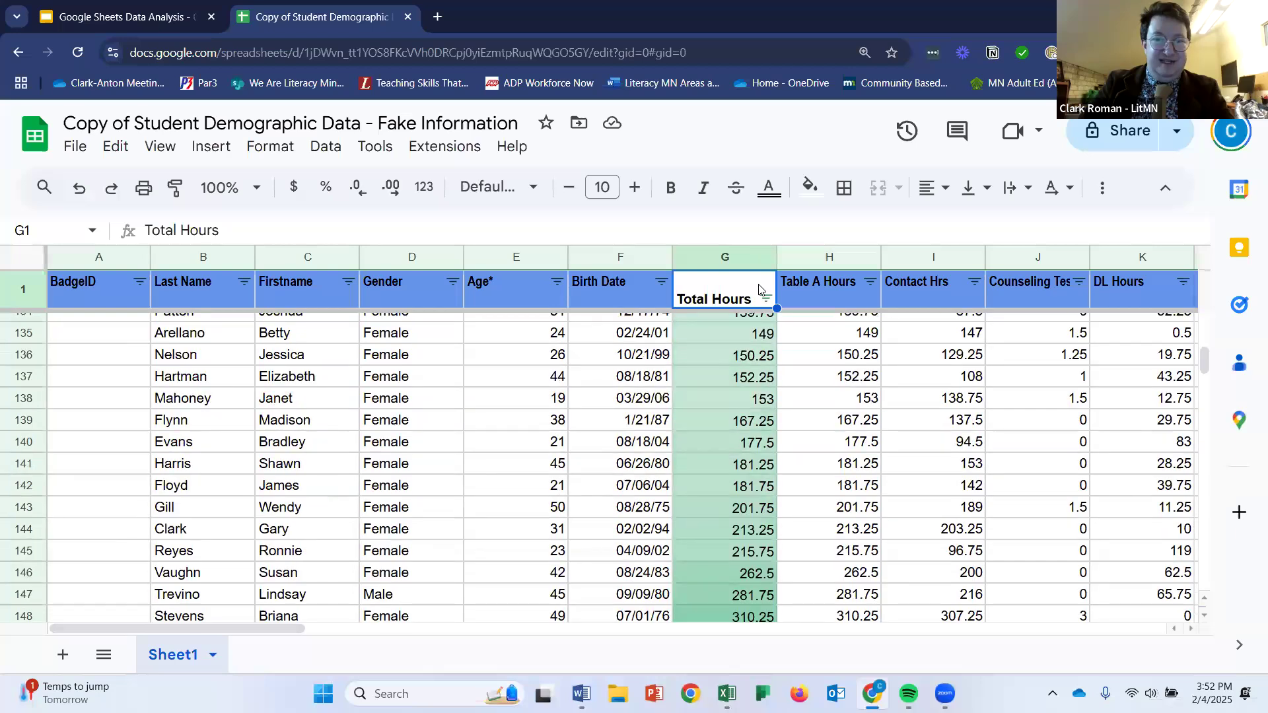
Sort the student data by Total Hours in descending order (Z to A) and return to the first rows.
click(762, 299)
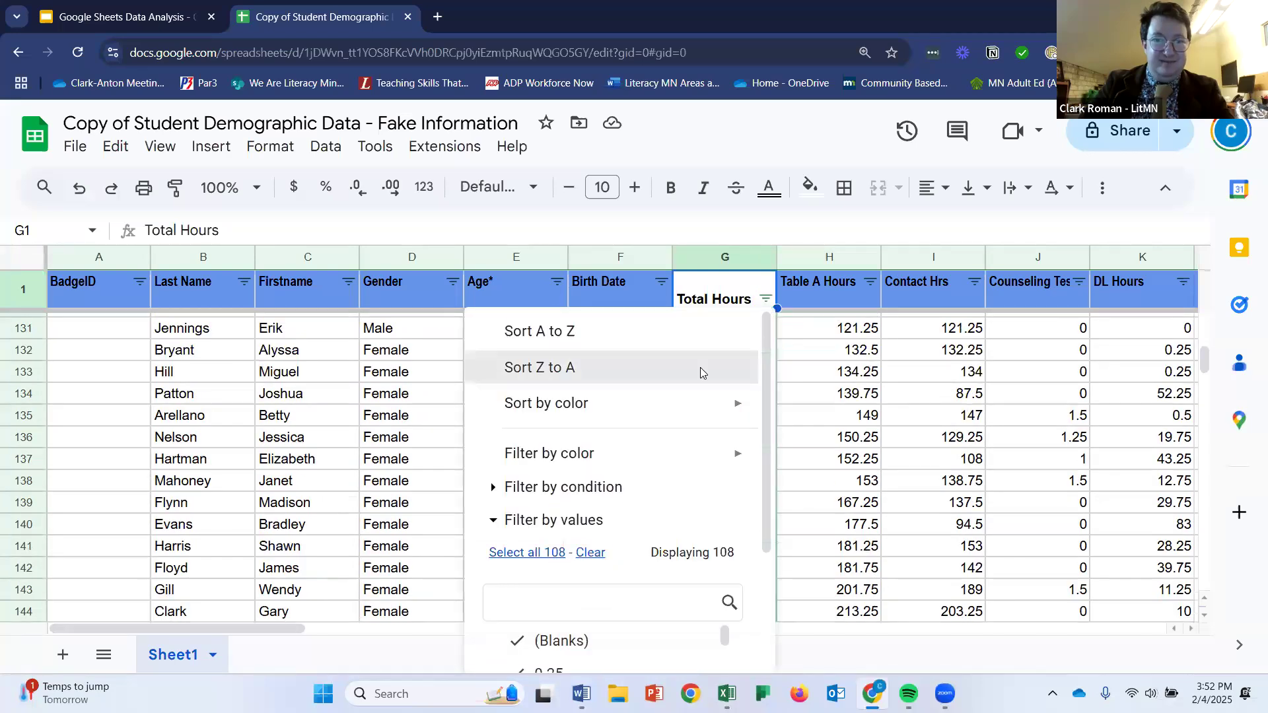
click(700, 367)
scroll(703, 367, up, 15)
scroll(704, 363, up, 20)
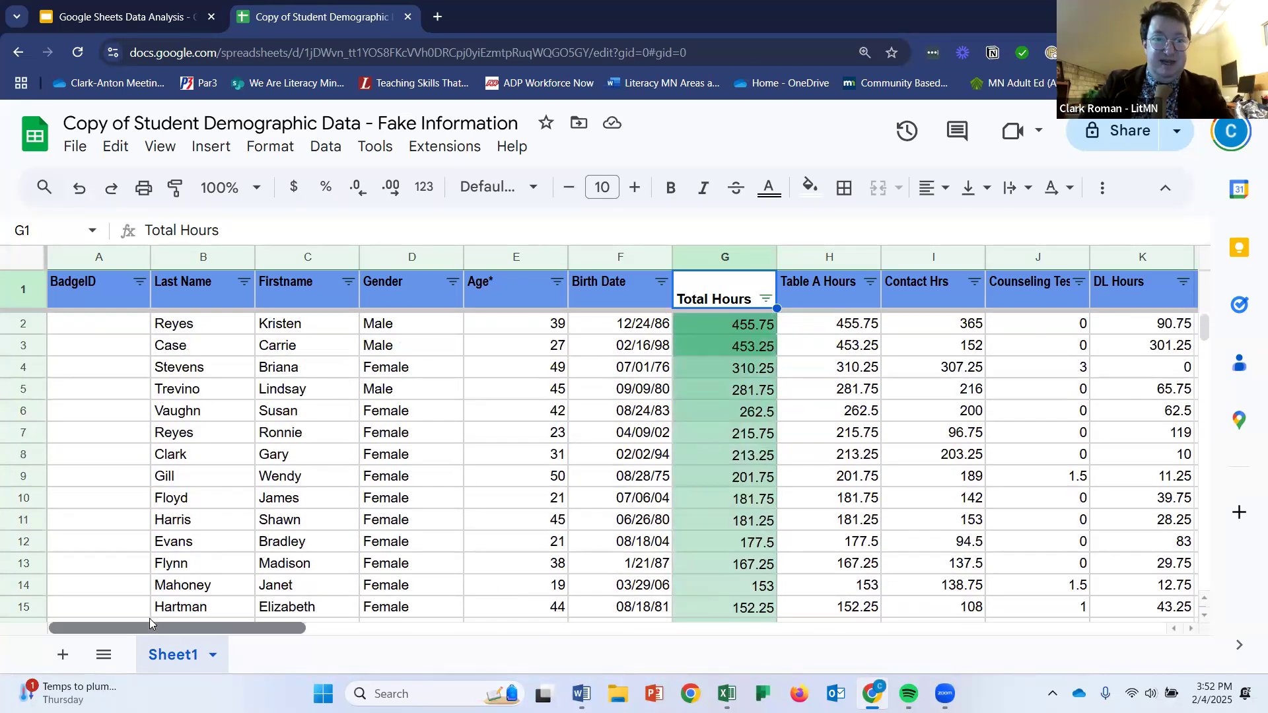
Examine the sort and filter options available for the Last Name column without applying any, and look over the sorted rows.
click(245, 283)
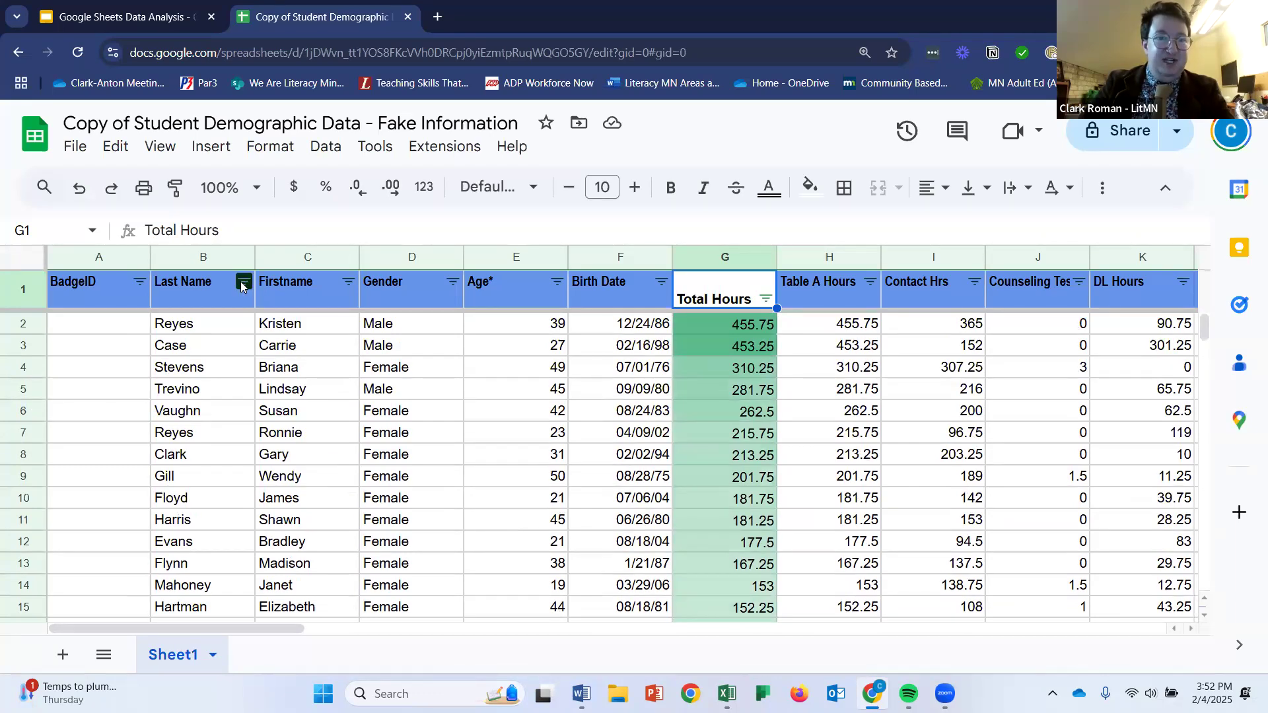
click(242, 285)
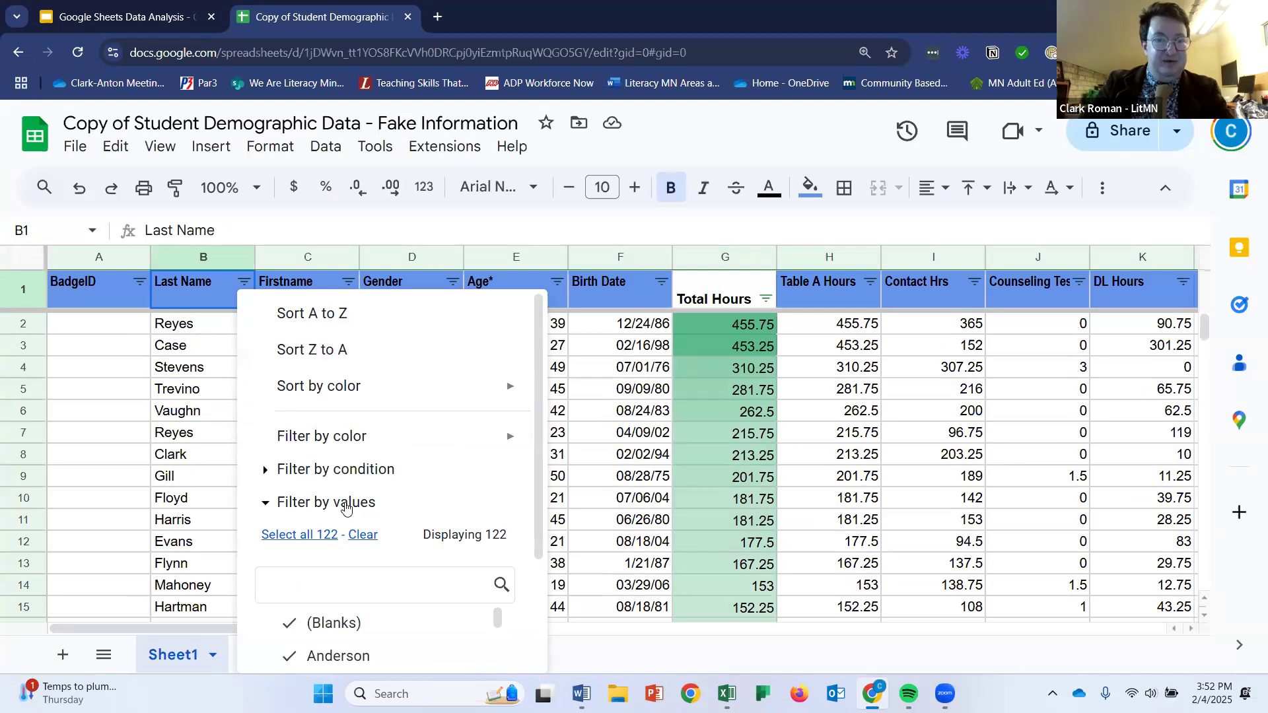
mouse_move(355, 432)
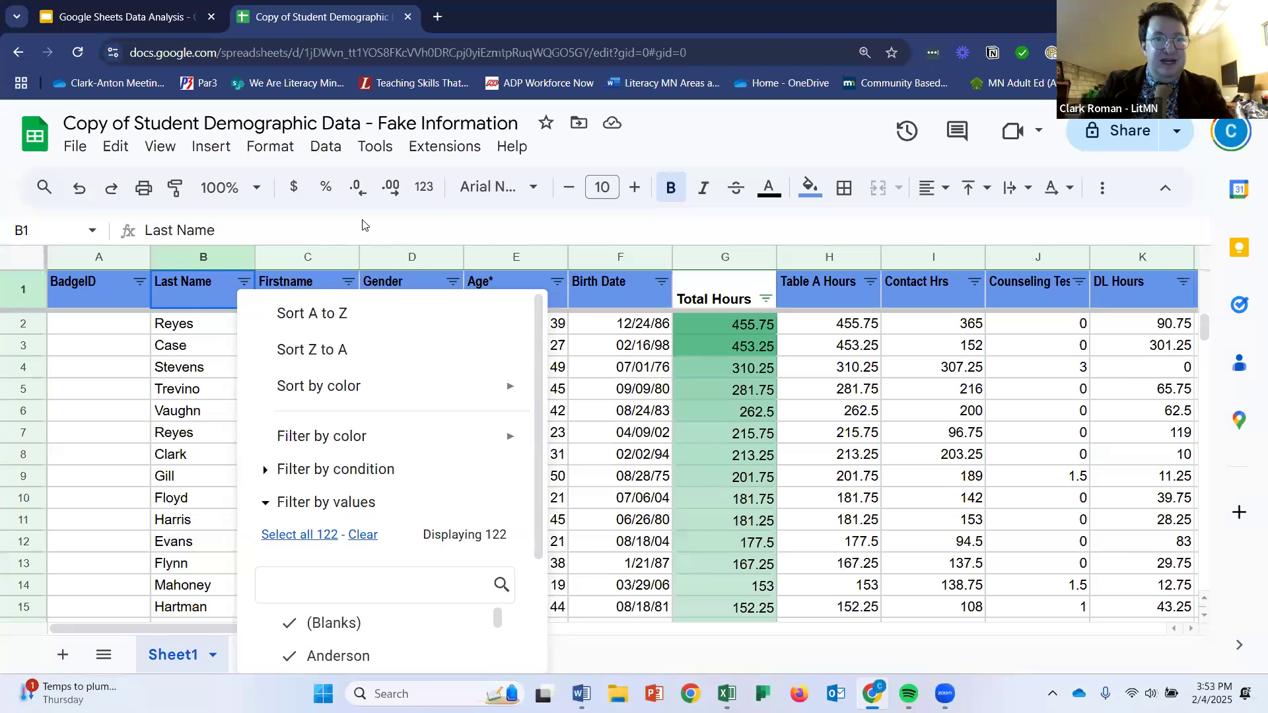
click(336, 242)
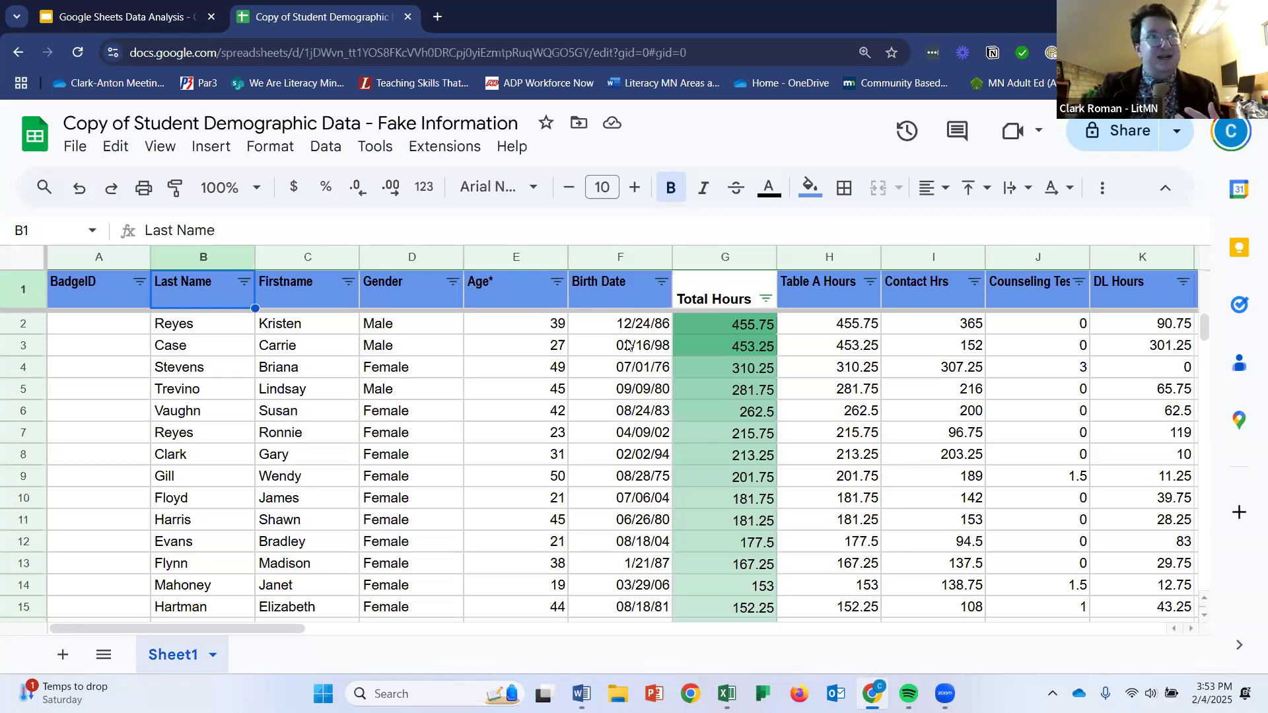
scroll(769, 393, down, 2)
scroll(769, 393, down, 2)
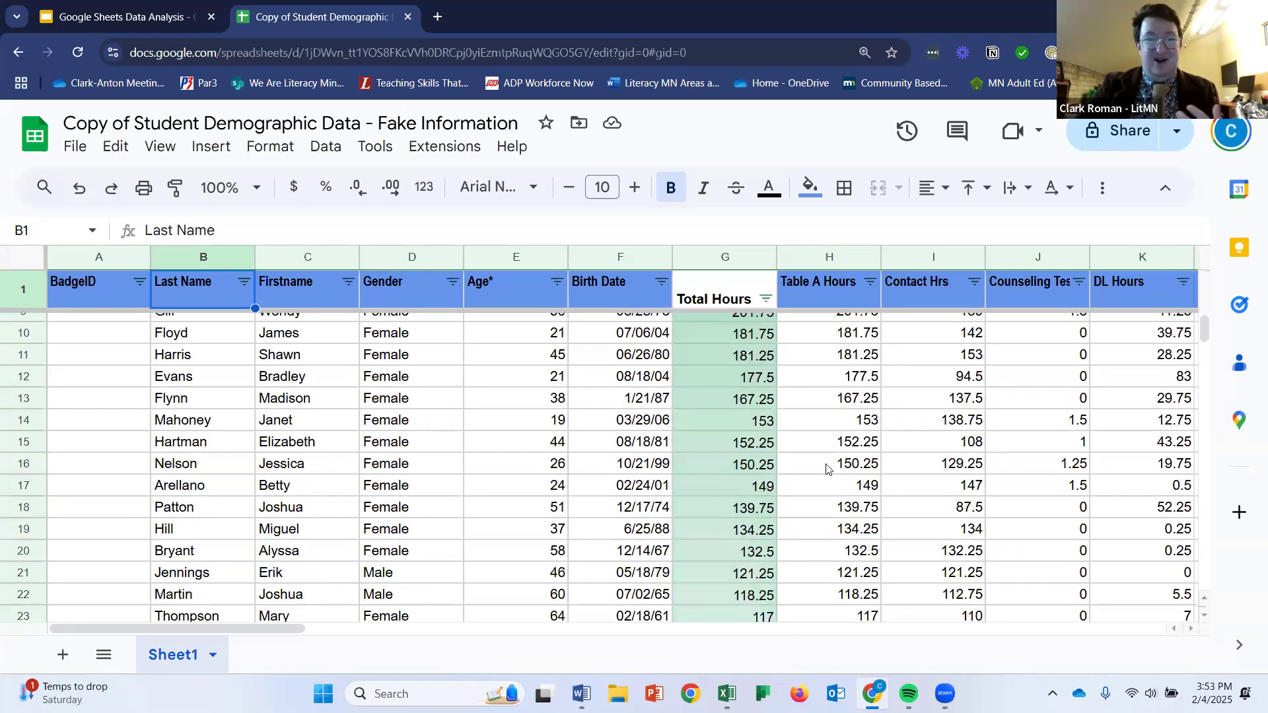